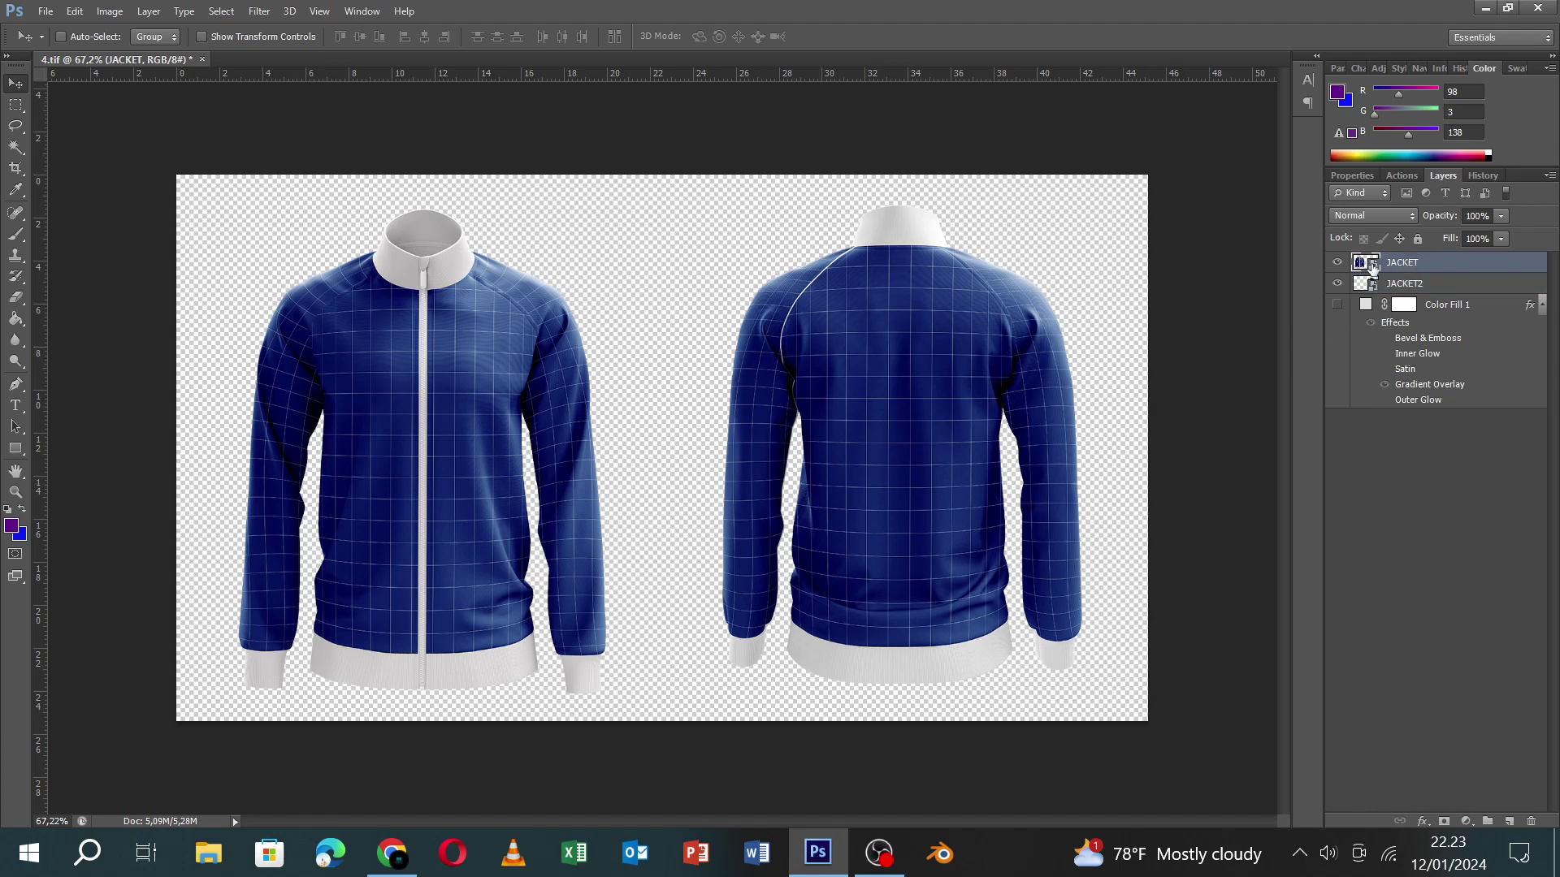
Open the JACKET smart object, then its nested FRONT DESIGN smart object.
double_click(1371, 264)
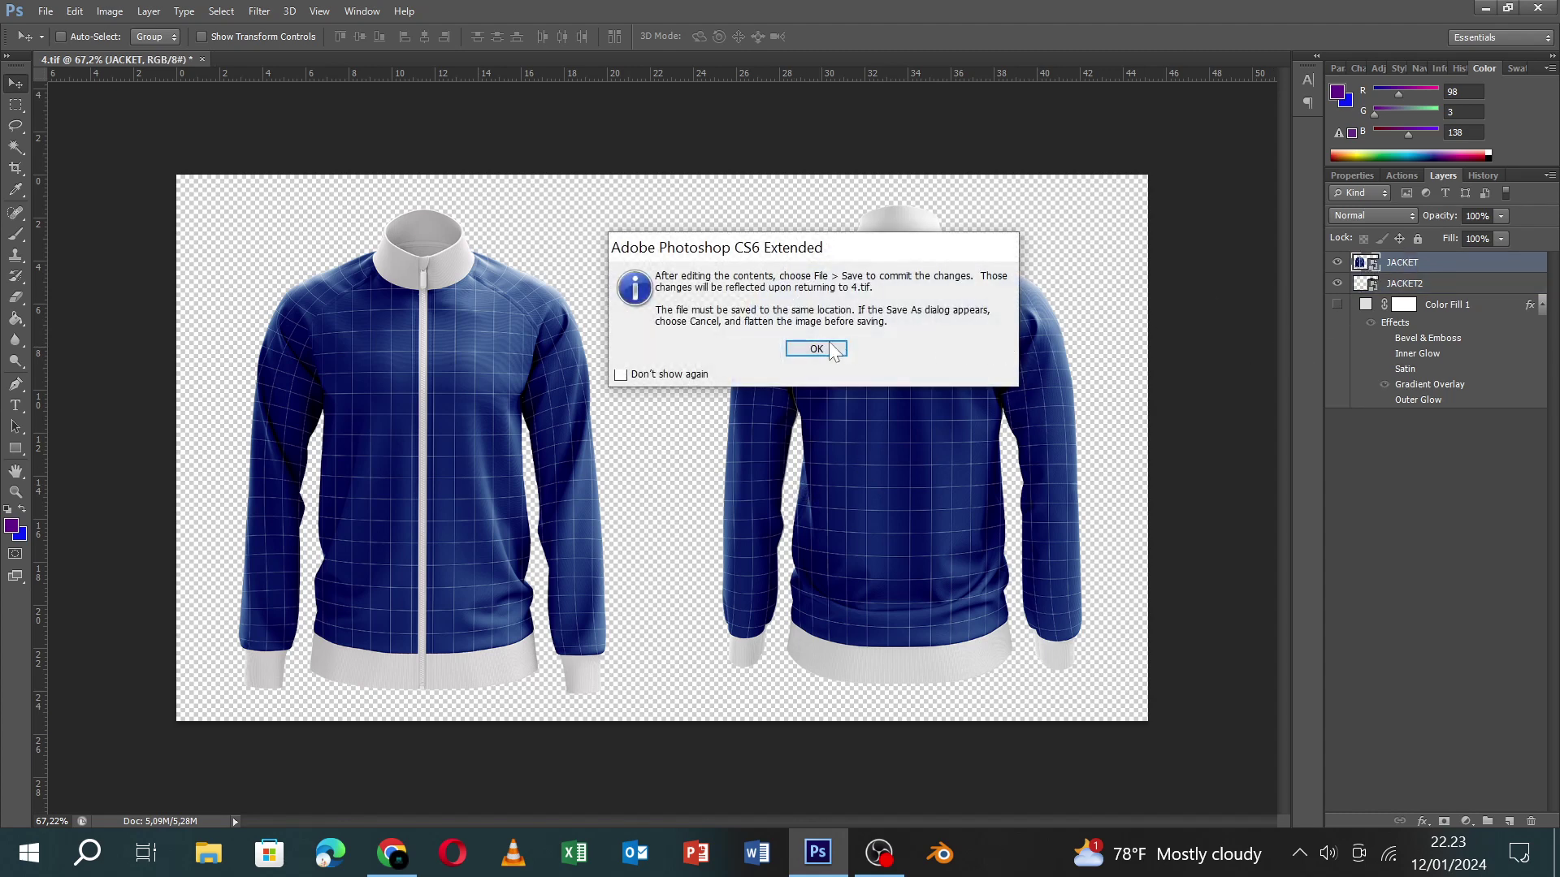
left_click(817, 351)
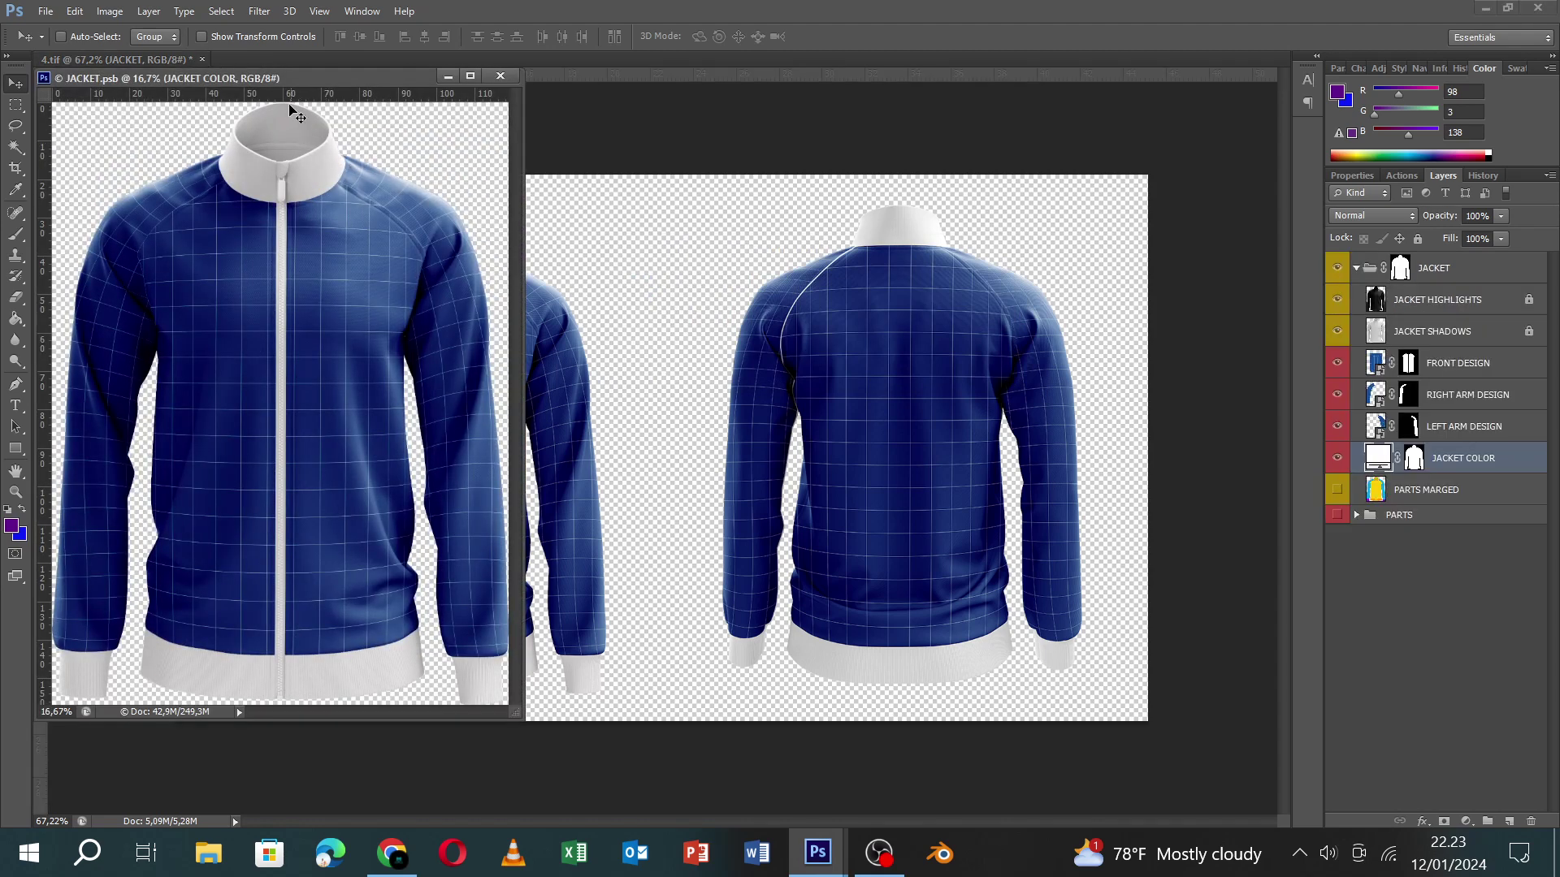
left_click_drag(294, 81, 930, 115)
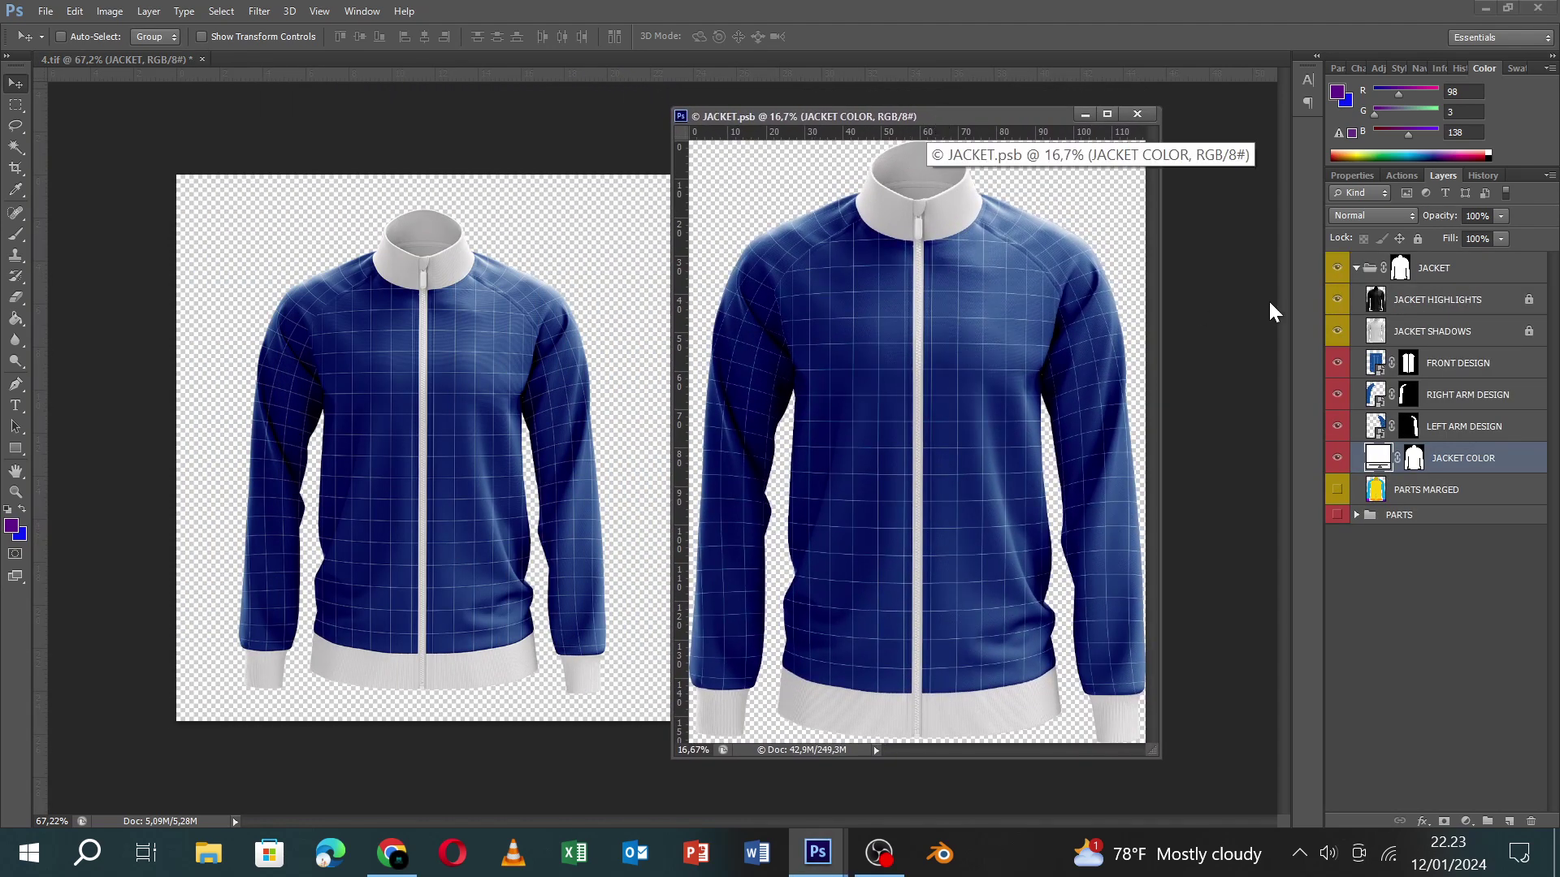
double_click(1381, 372)
left_click(832, 352)
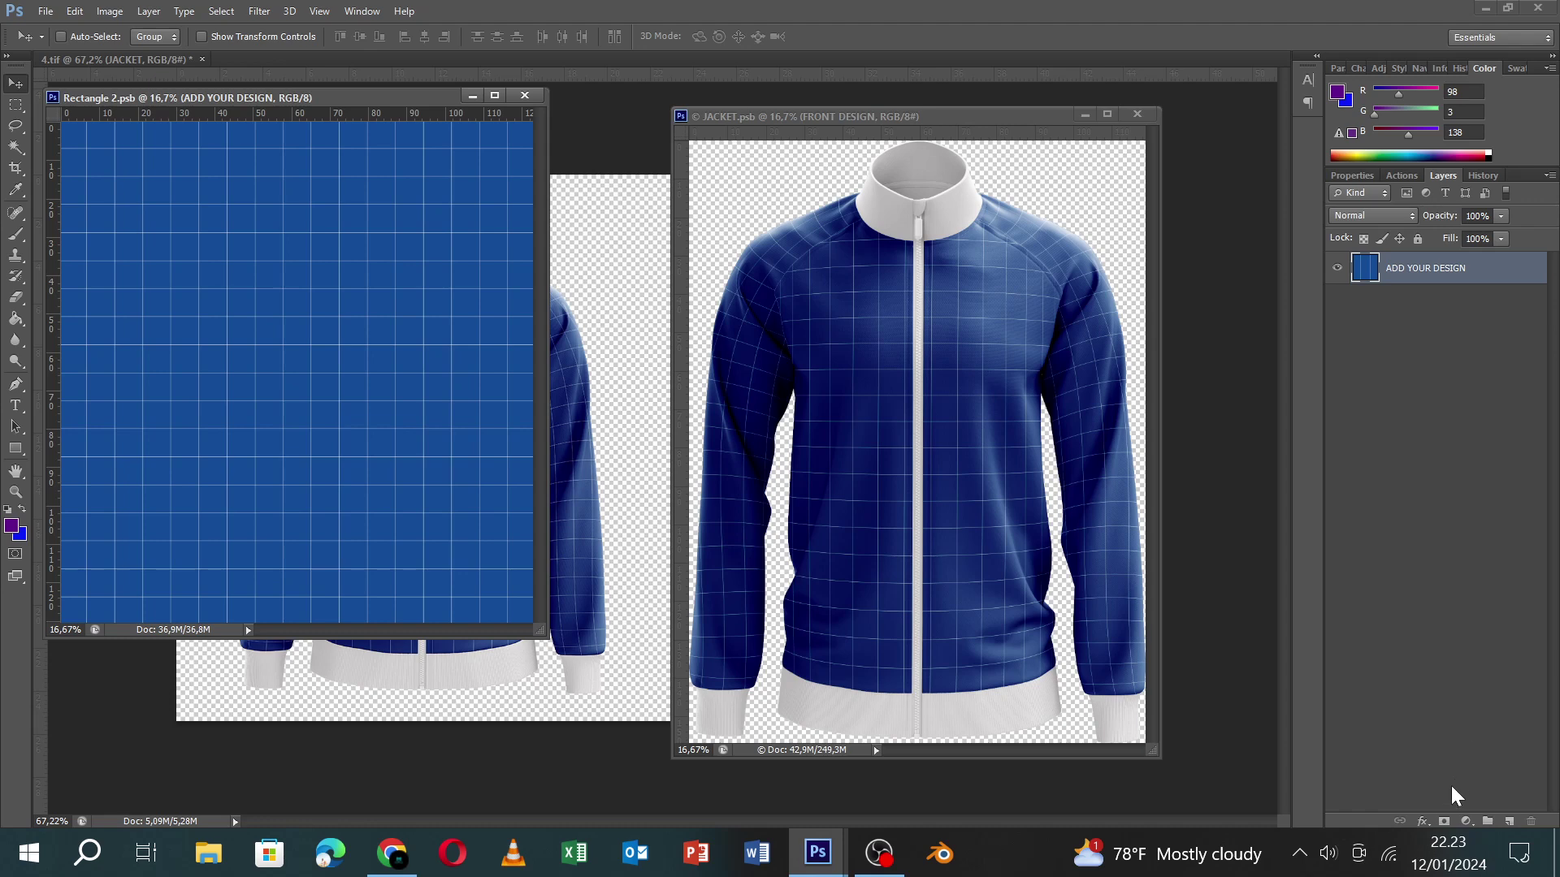
Cover the front design with a near-black #030303 Solid Color fill layer.
left_click(1466, 823)
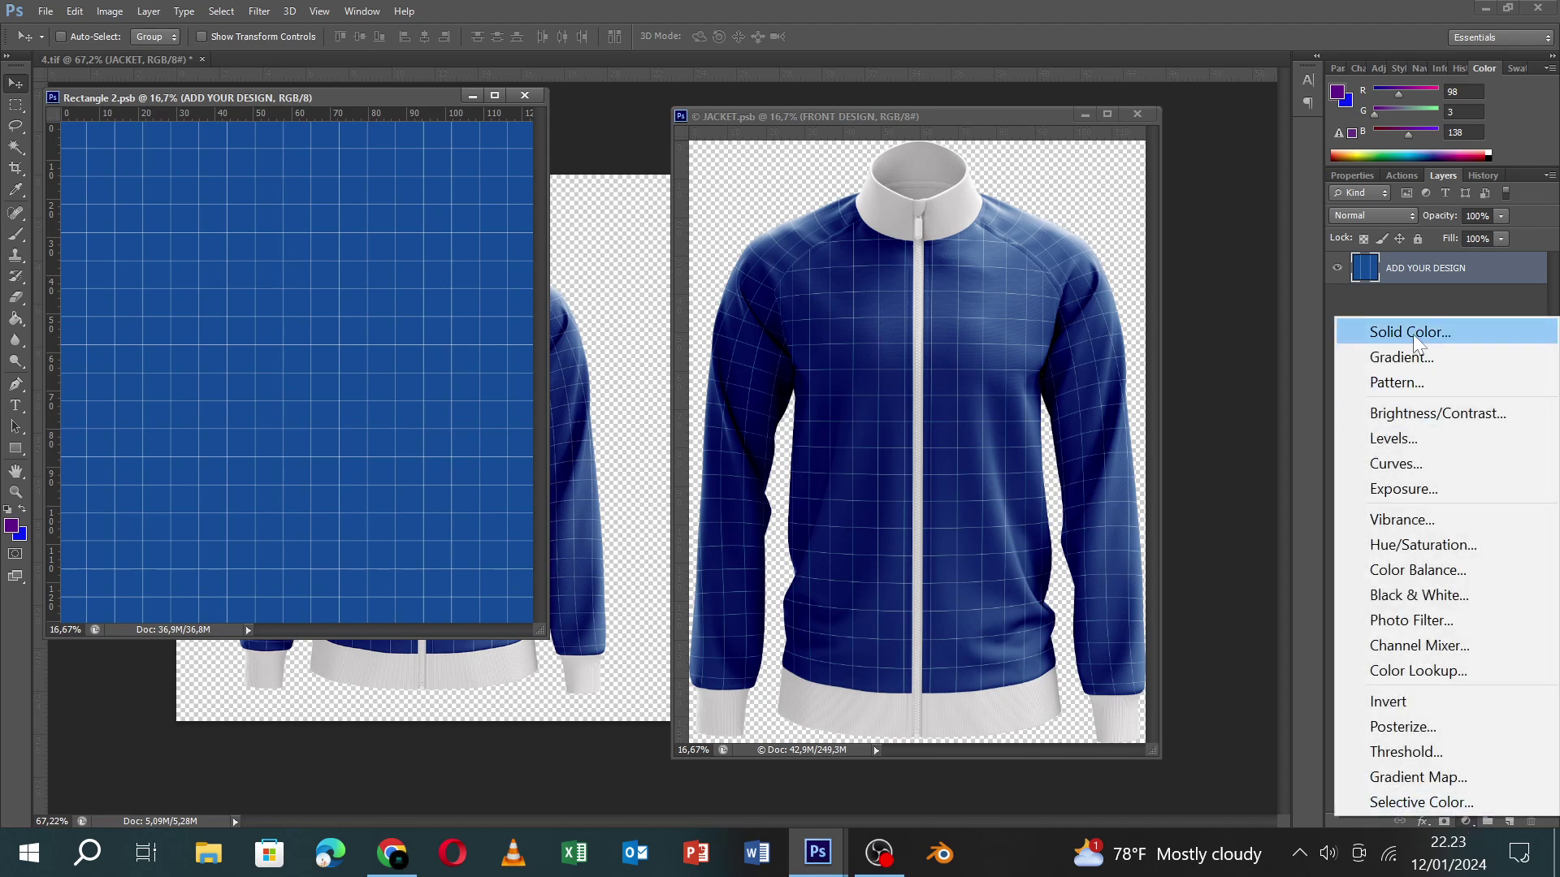
left_click(1340, 333)
left_click(800, 432)
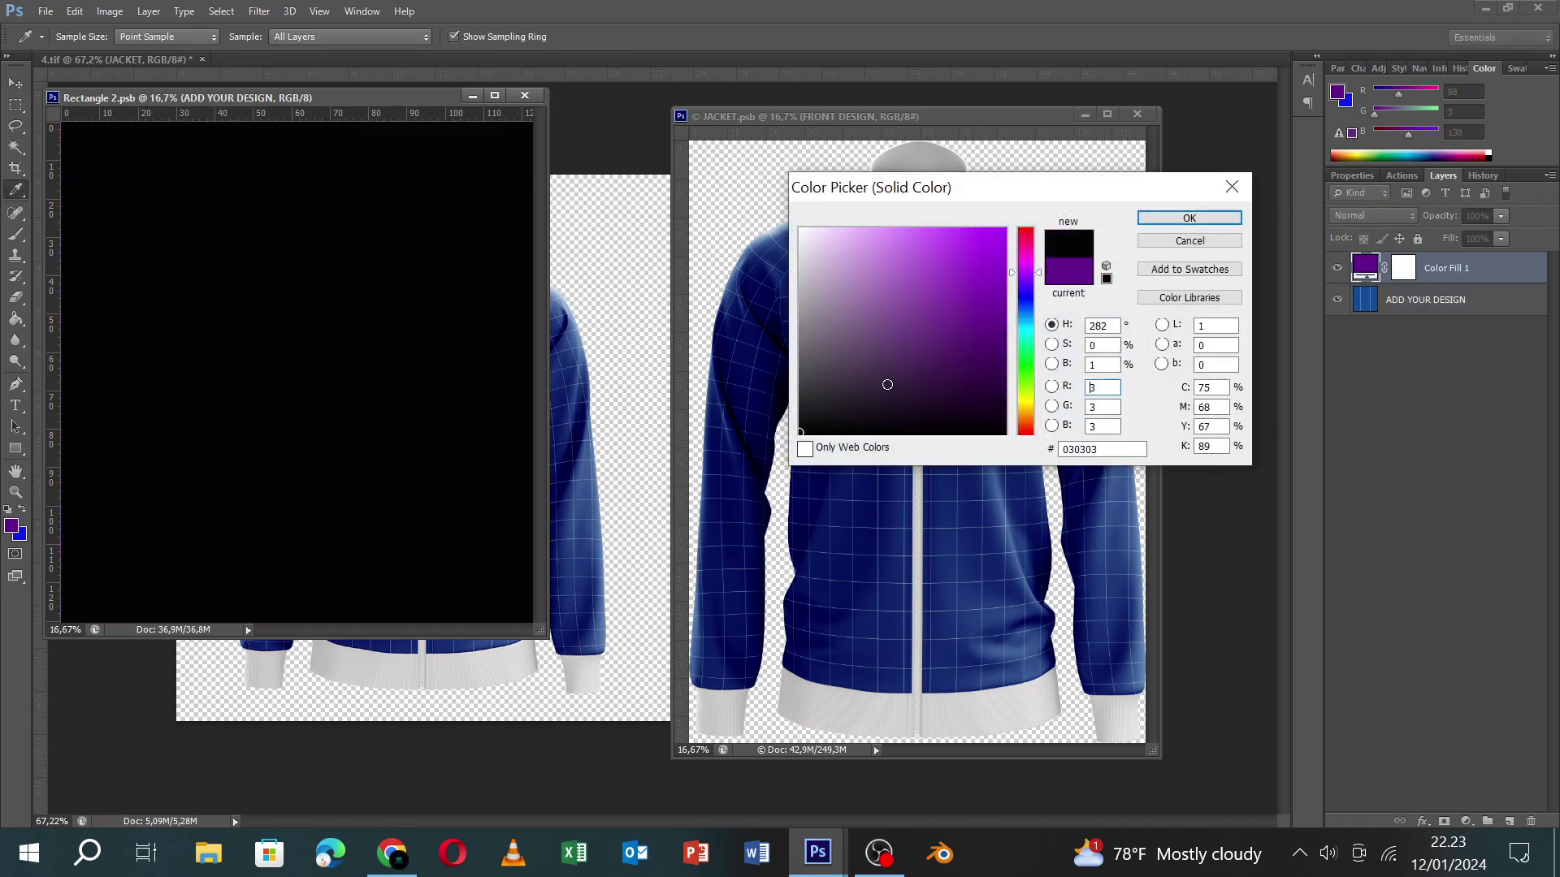
left_click(1166, 224)
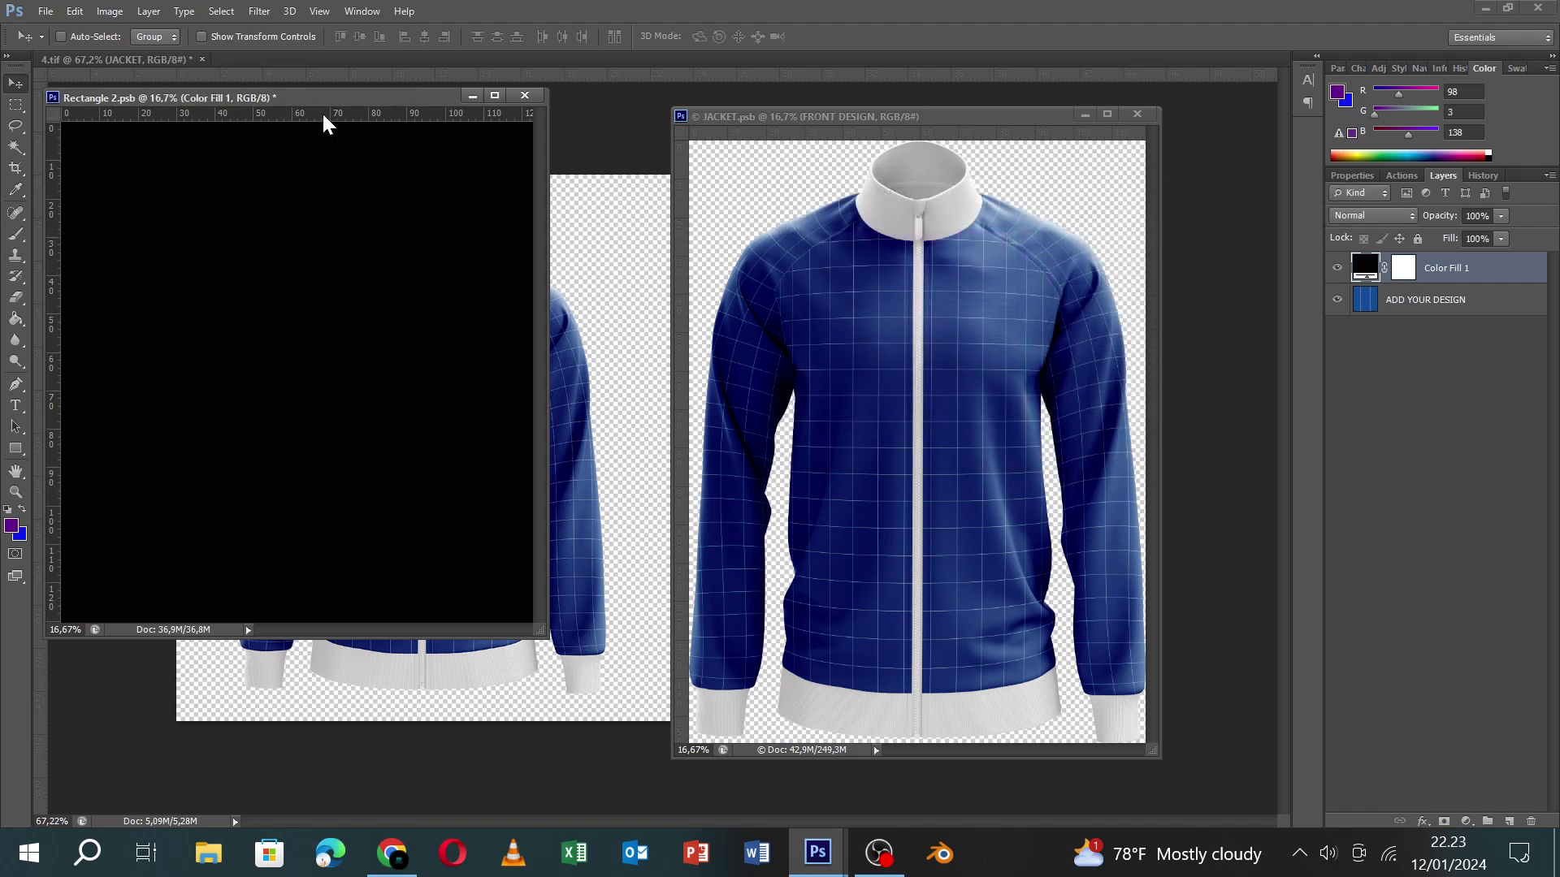
left_click_drag(328, 98, 391, 114)
left_click(47, 12)
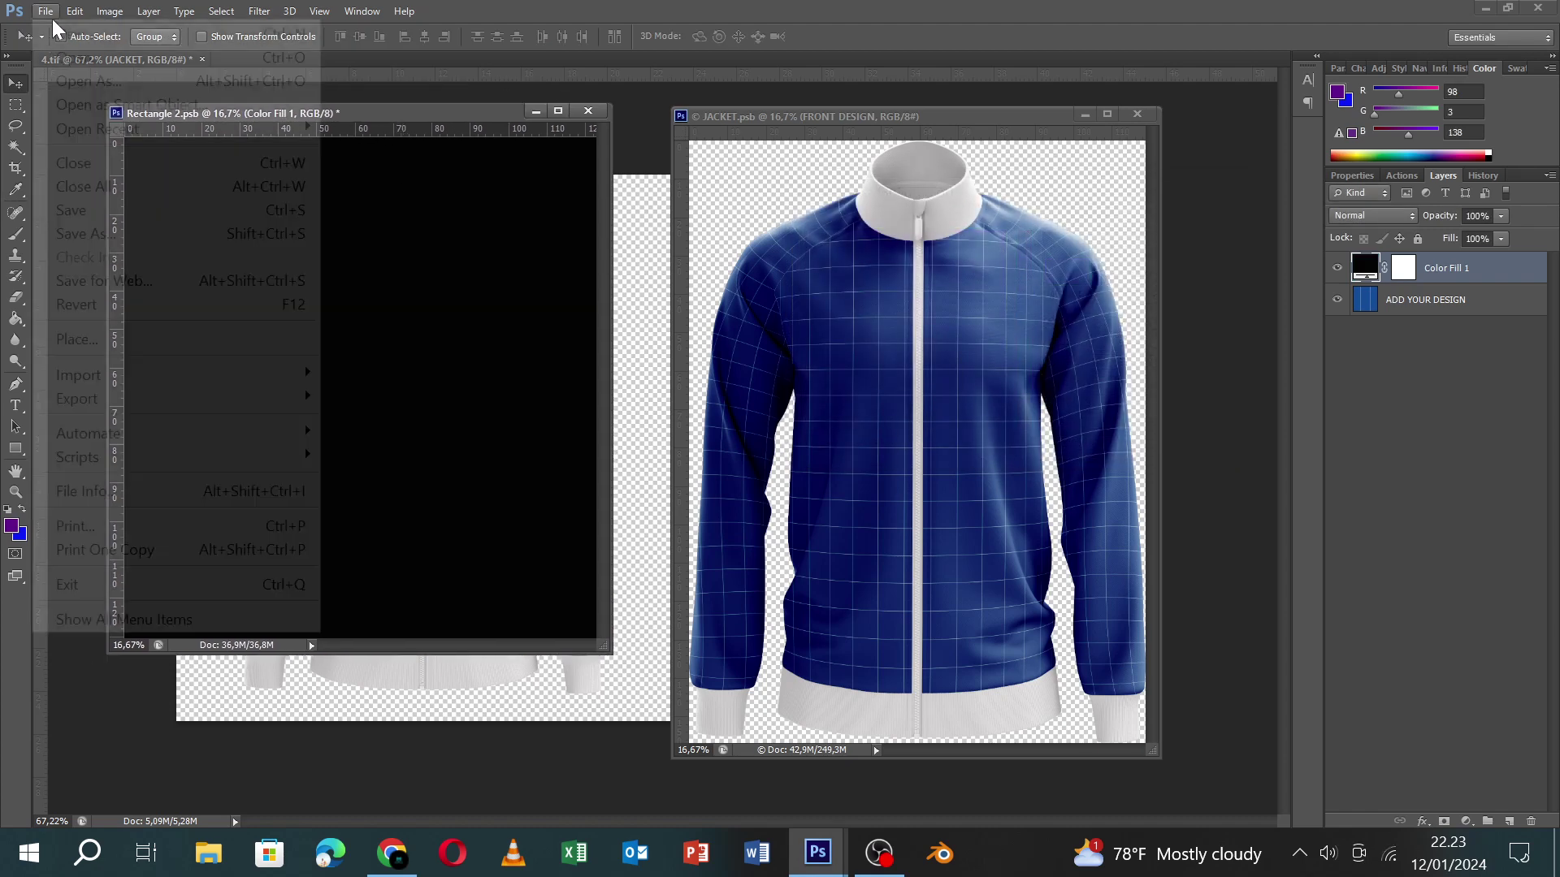
Place the adidas_PNG17 logo and fill its shape with a white Solid Color layer.
left_click(133, 335)
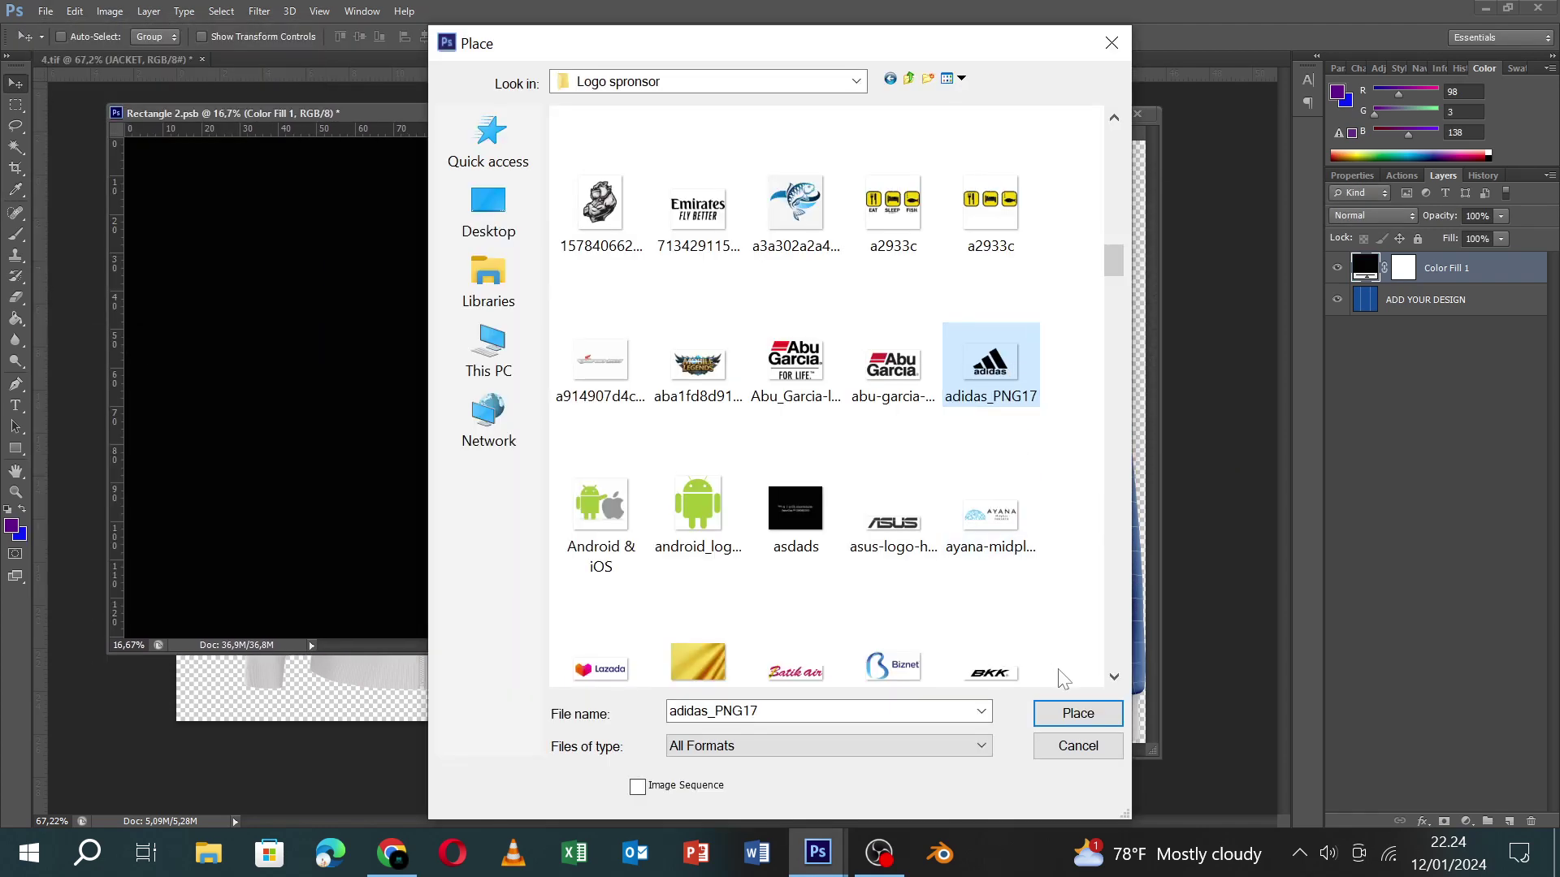
left_click(1060, 714)
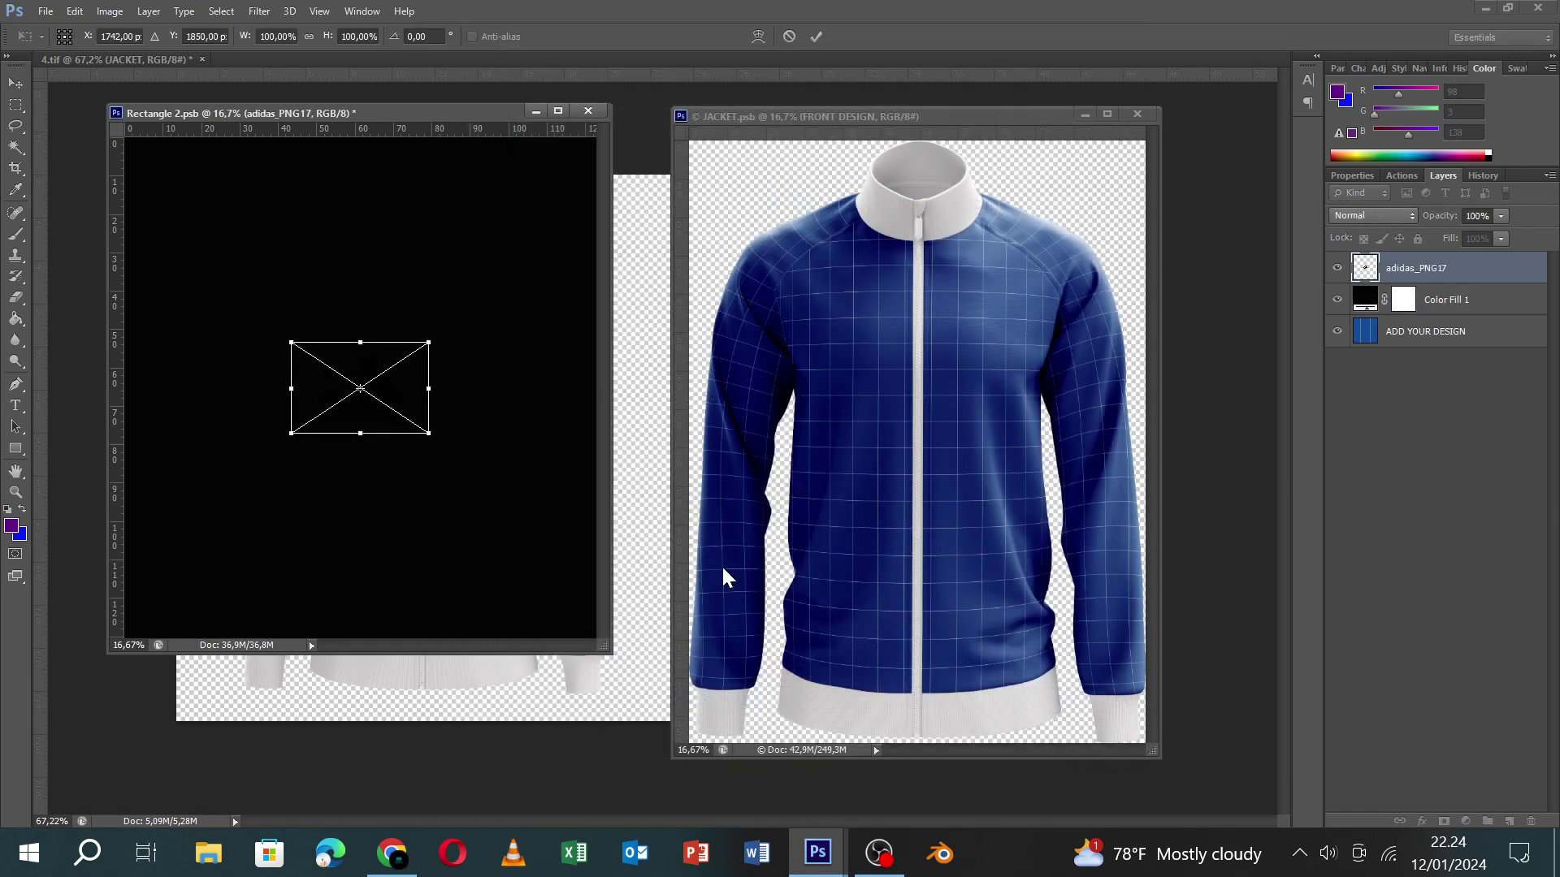
key("Return")
left_click(1366, 270, "ctrl")
left_click(1466, 822)
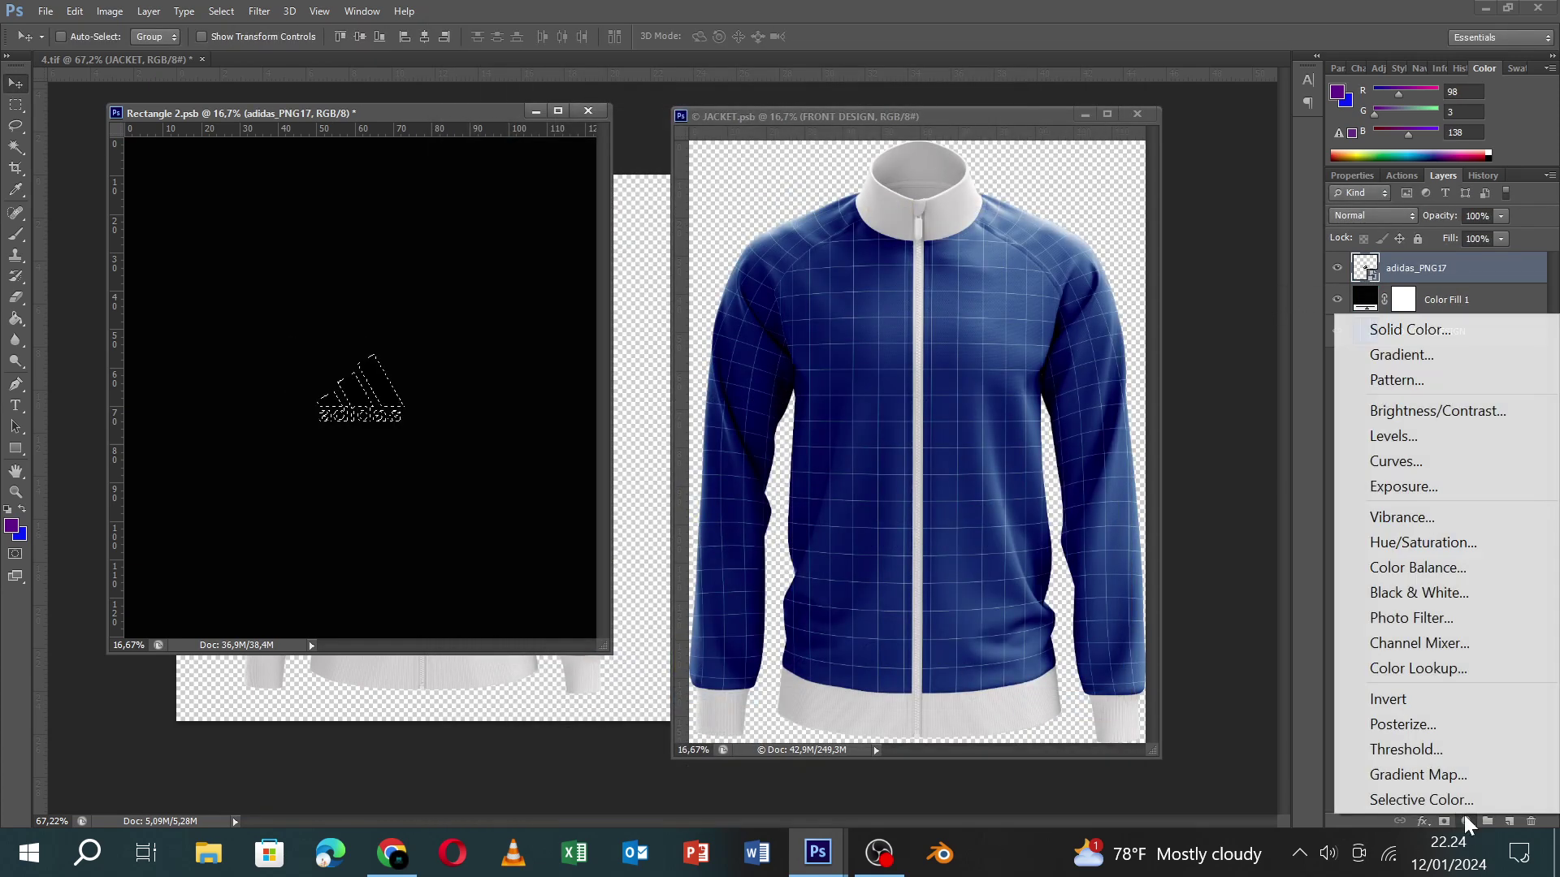
left_click(1420, 326)
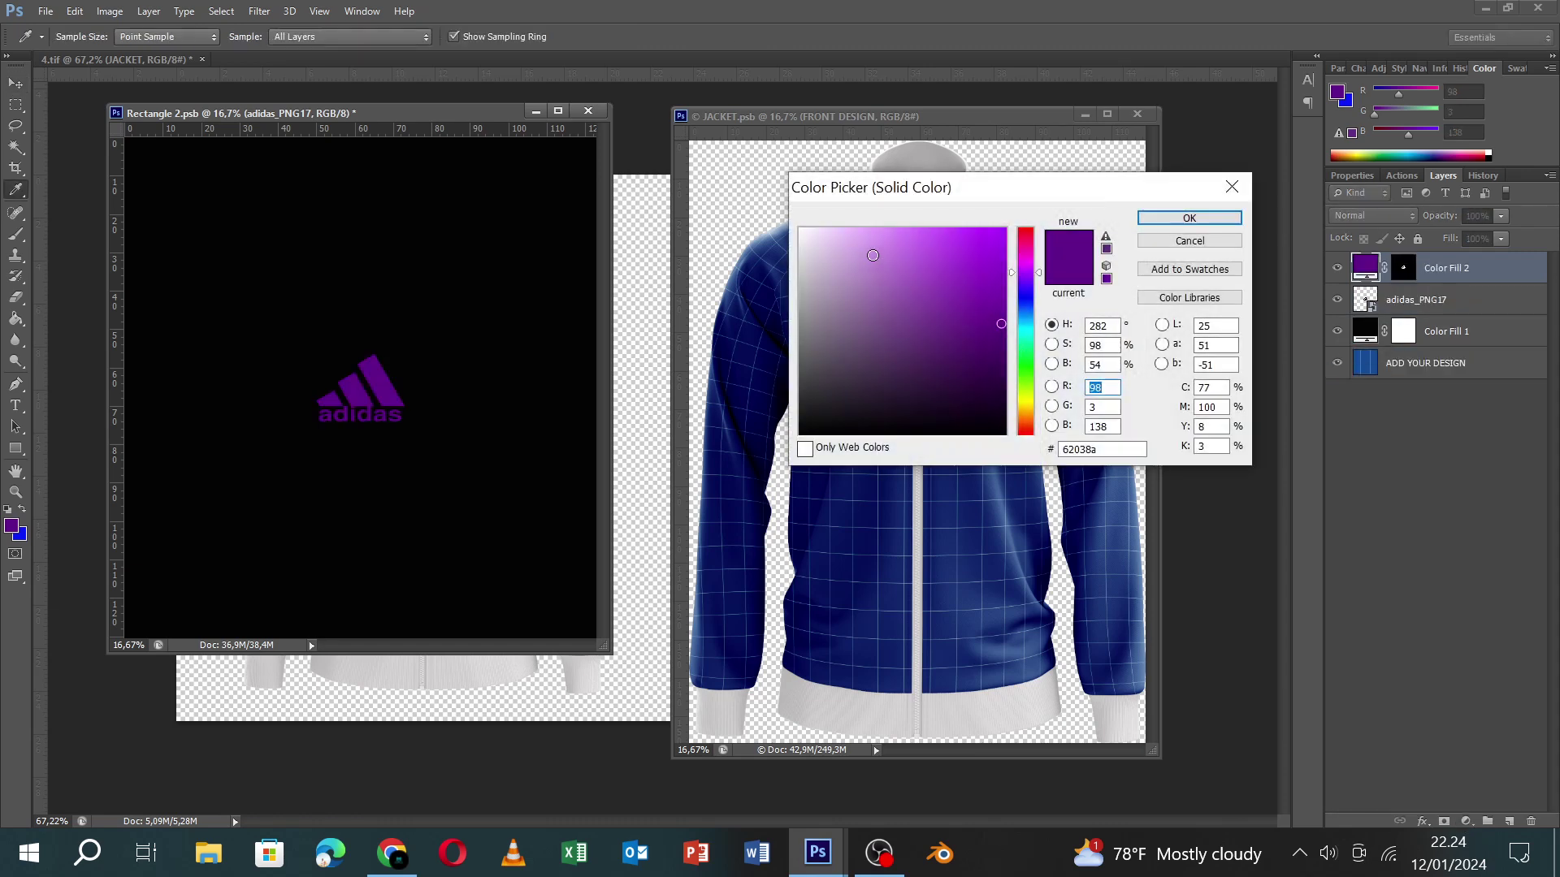
left_click(760, 151)
left_click(733, 173)
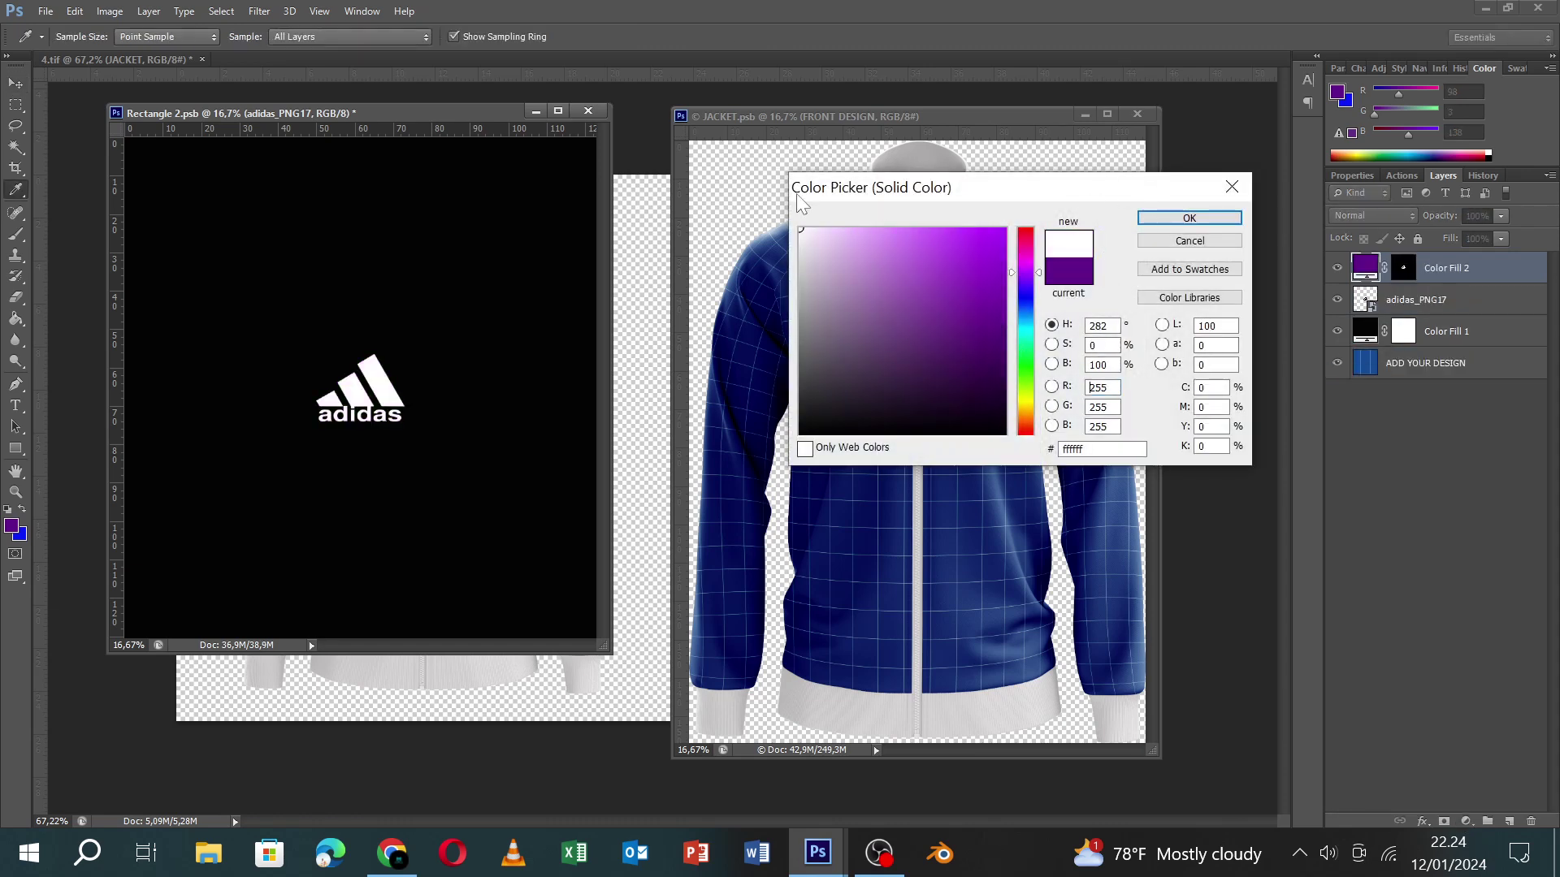
left_click(1148, 218)
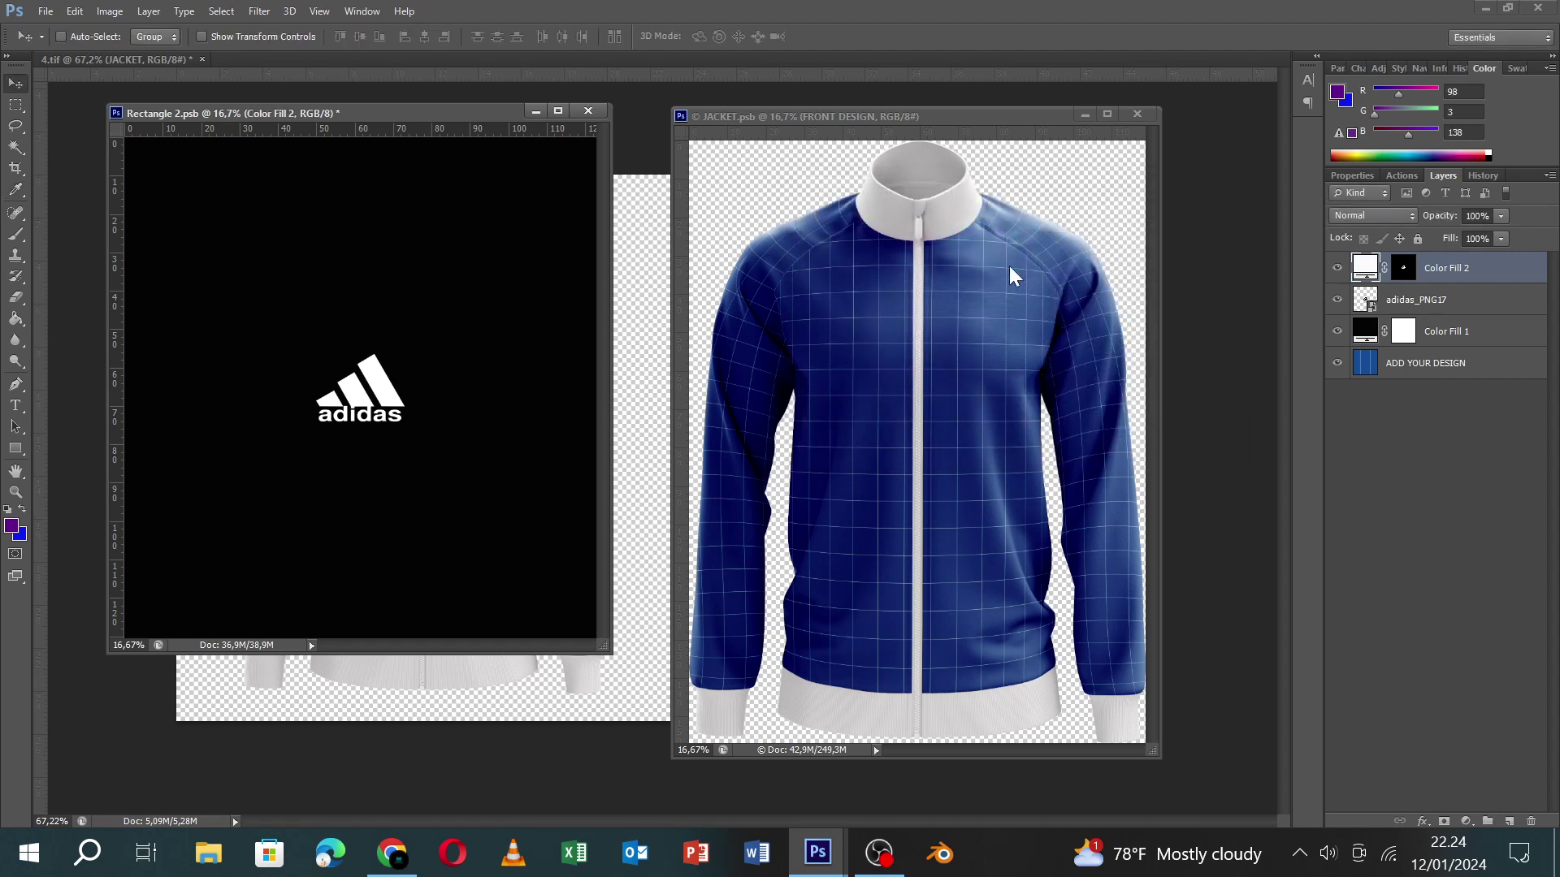
Delete the original adidas_PNG17 layer and move the white logo to the upper left.
left_click(1495, 312)
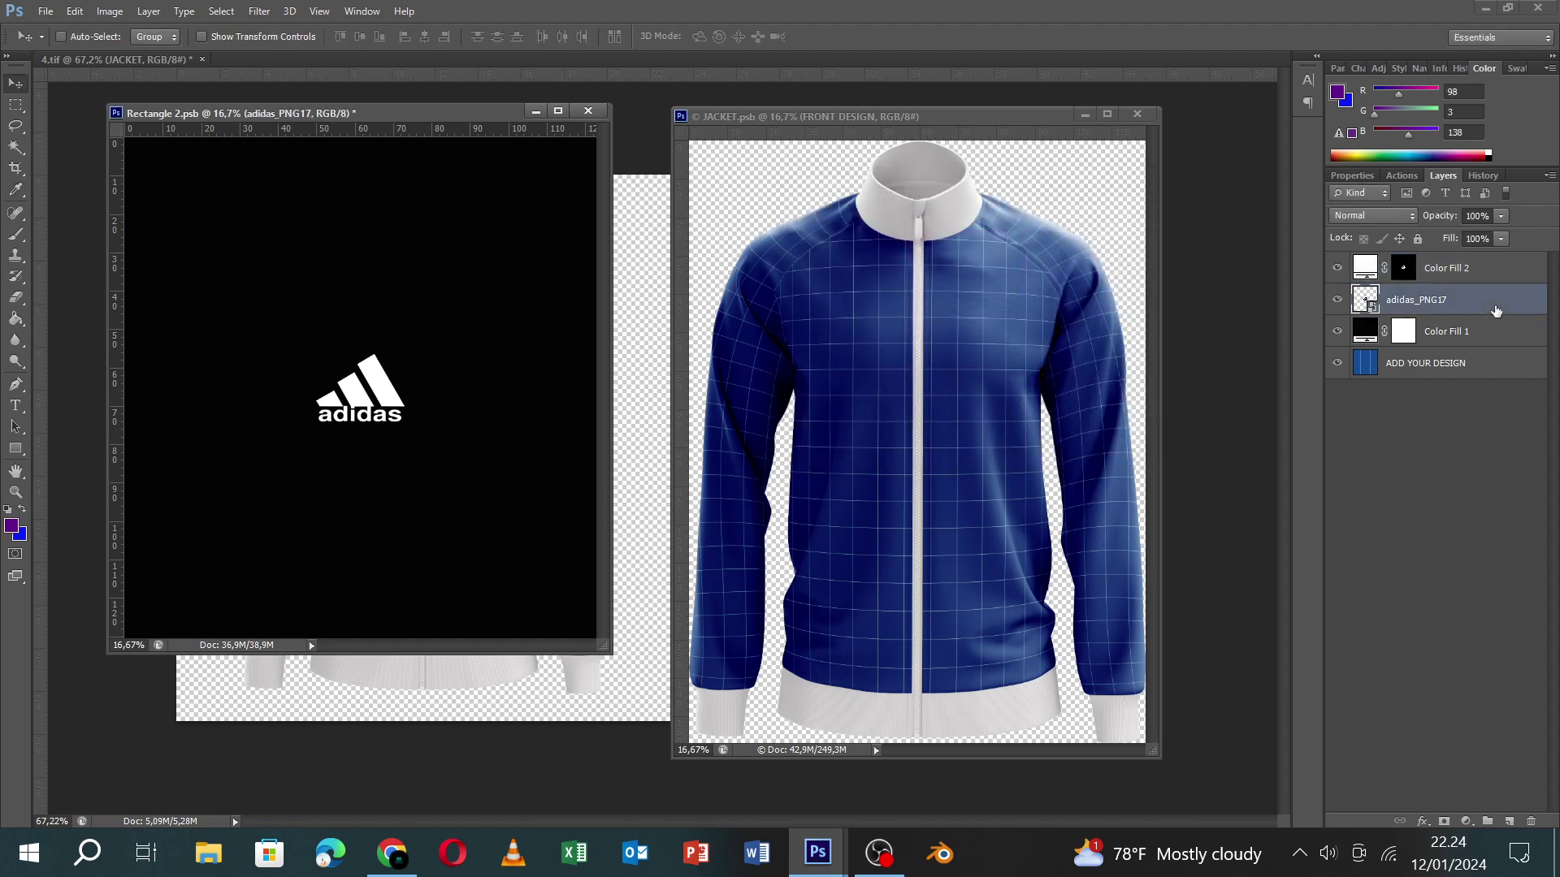
key("Delete")
left_click(1410, 278)
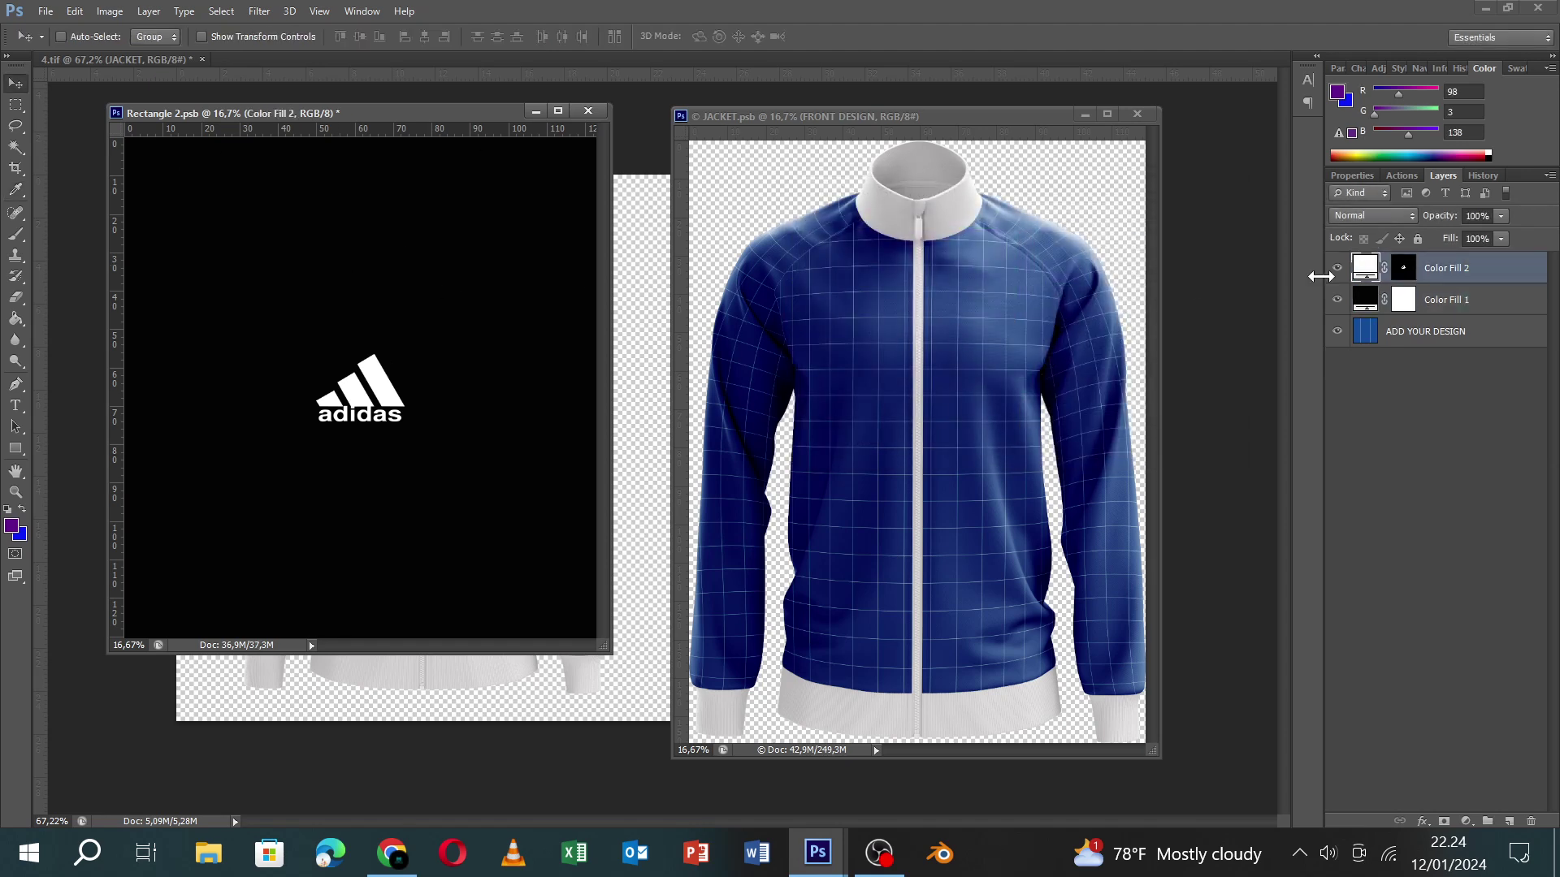
mouse_move(386, 391)
left_mouse_down()
mouse_move(261, 318)
mouse_move(240, 260)
left_mouse_up()
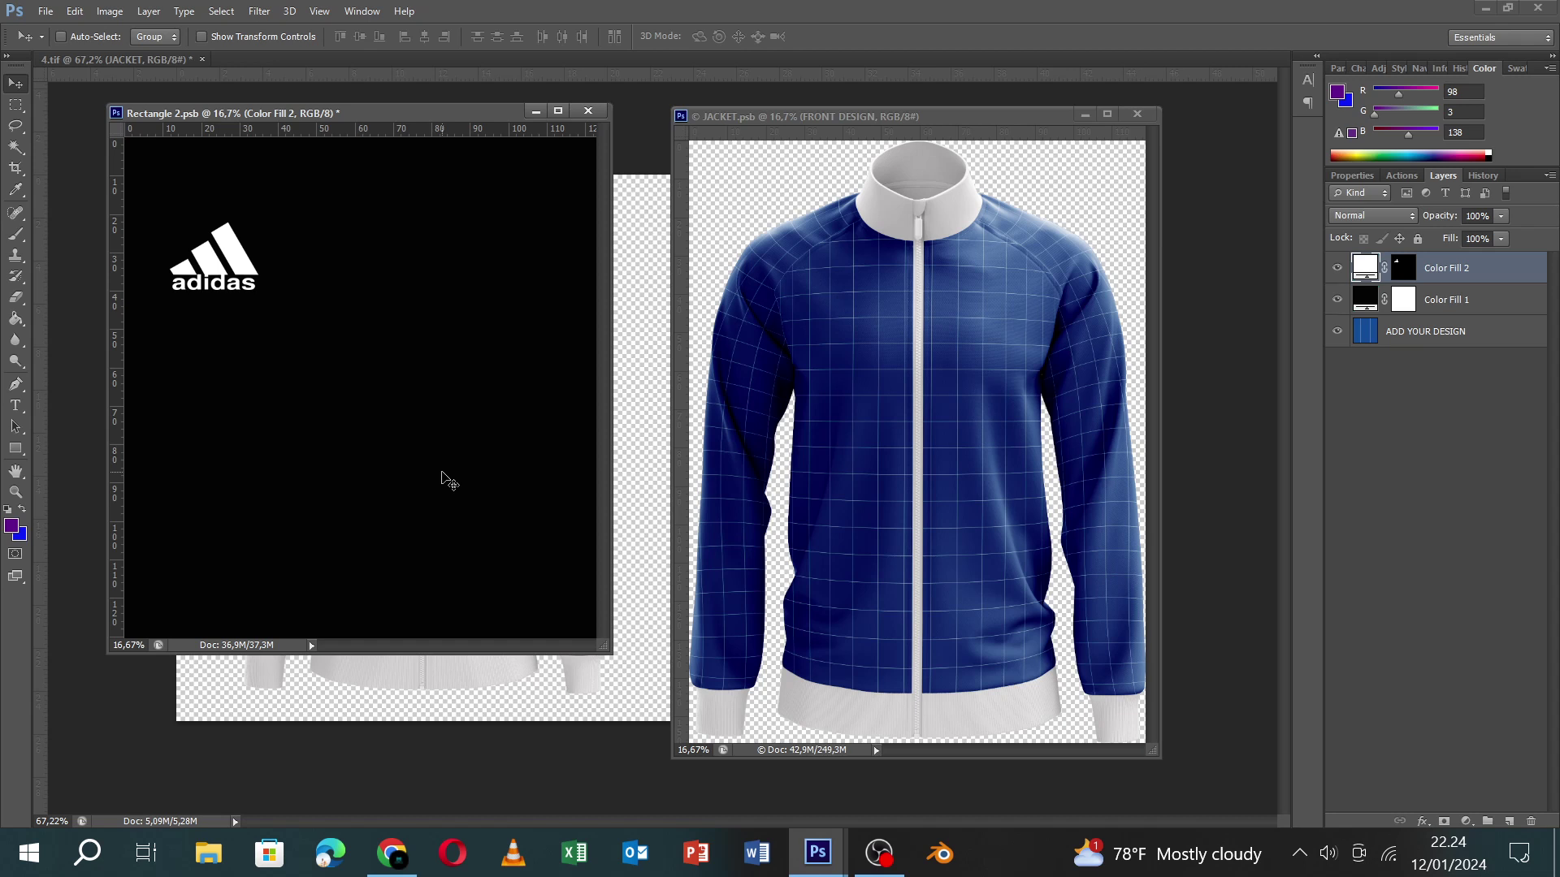
Nudge the logo down-right, scale it to about 69%, and save the design.
key("ctrl+s")
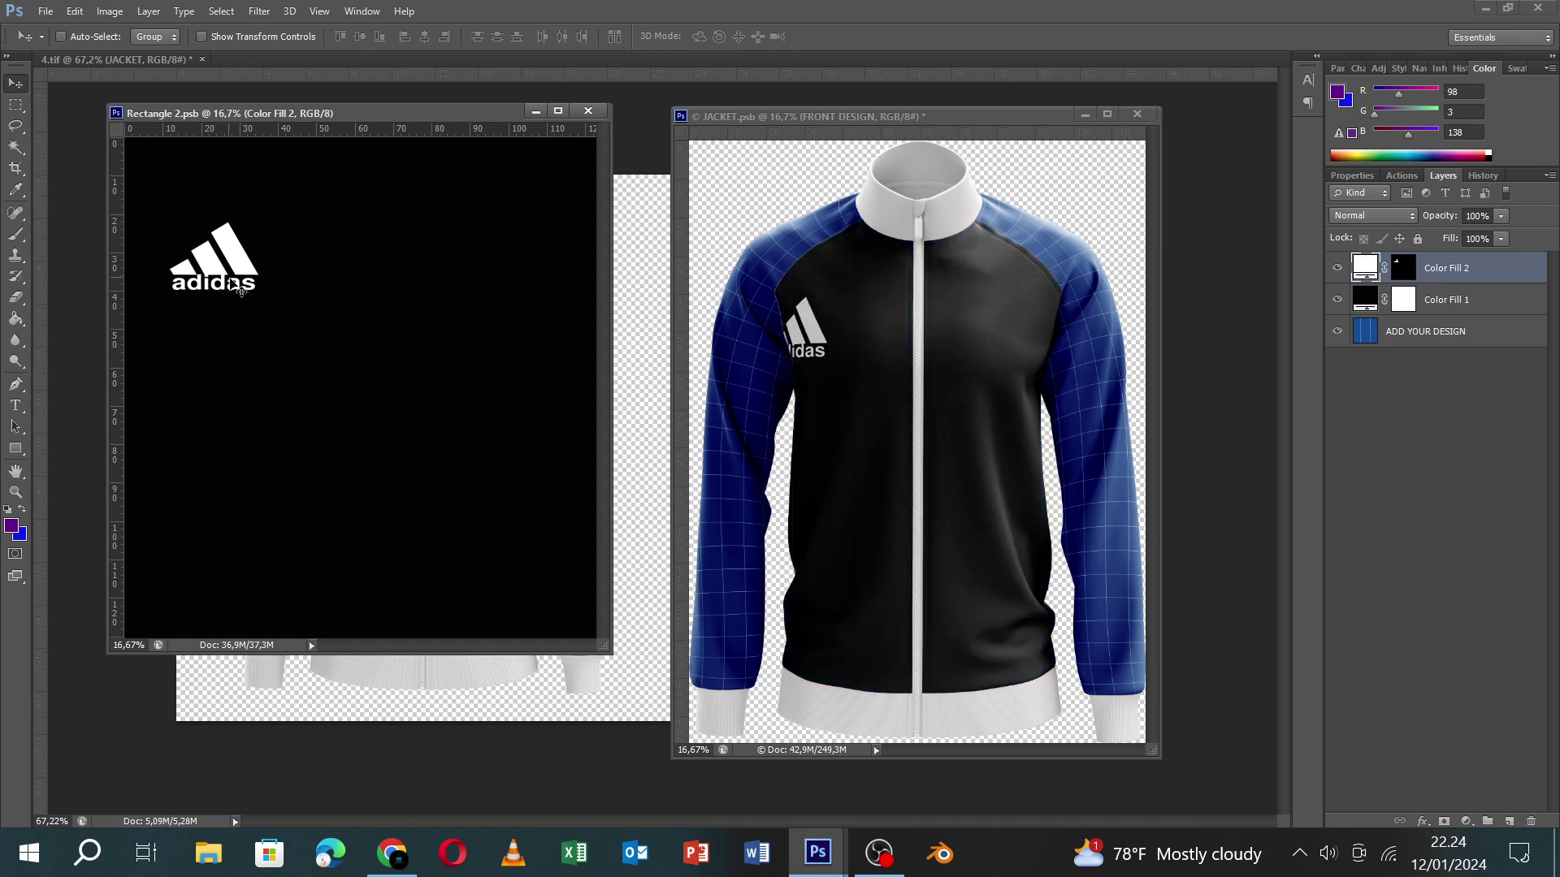
left_click_drag(240, 289, 284, 317)
key("ctrl+t")
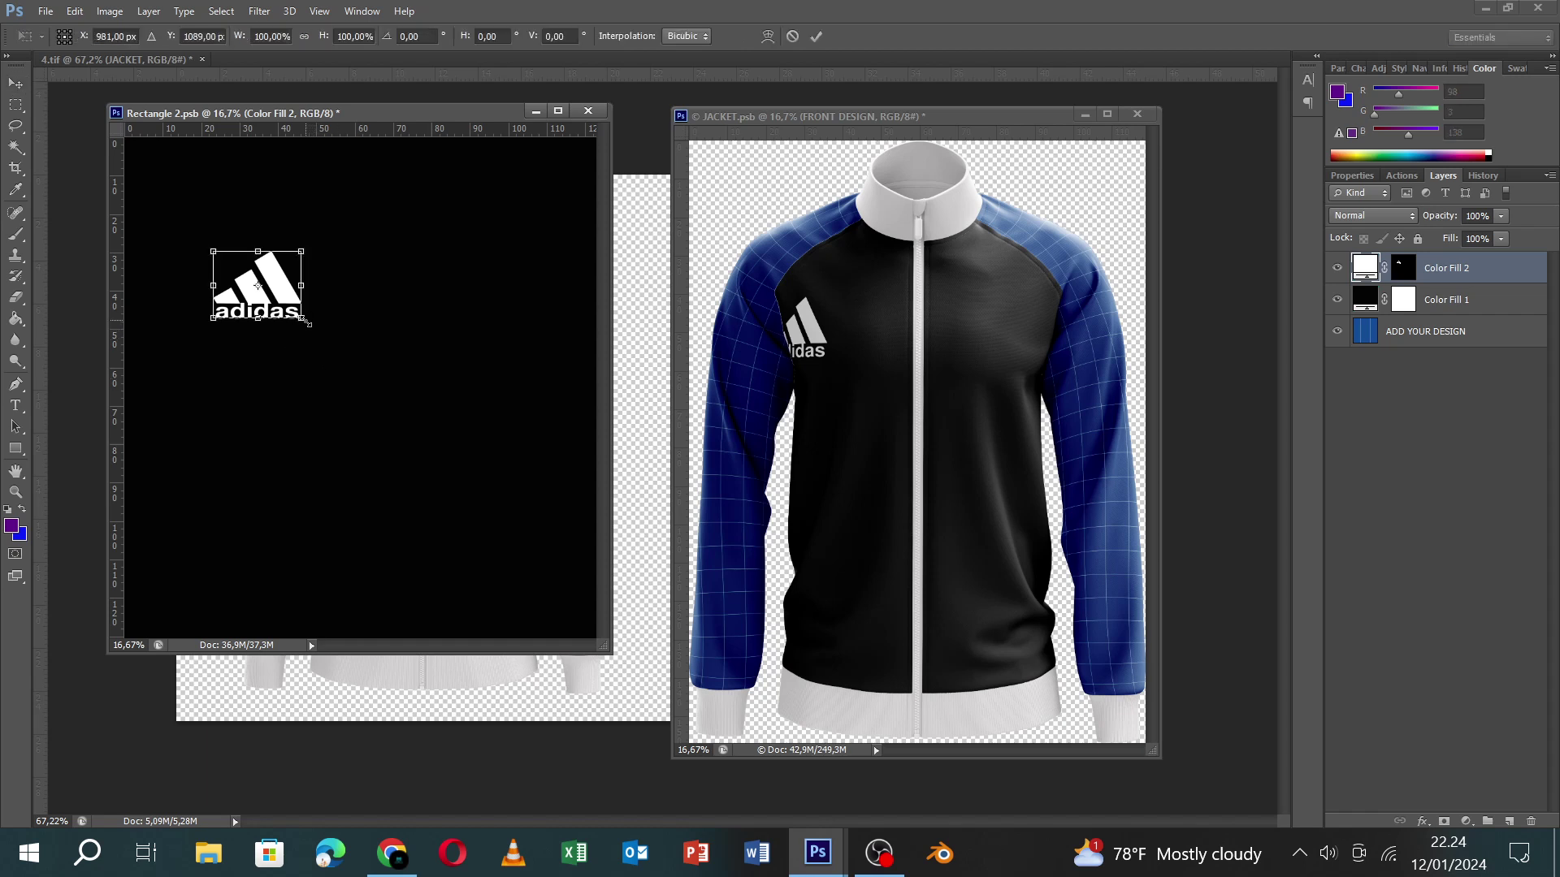
left_click_drag(301, 319, 288, 308)
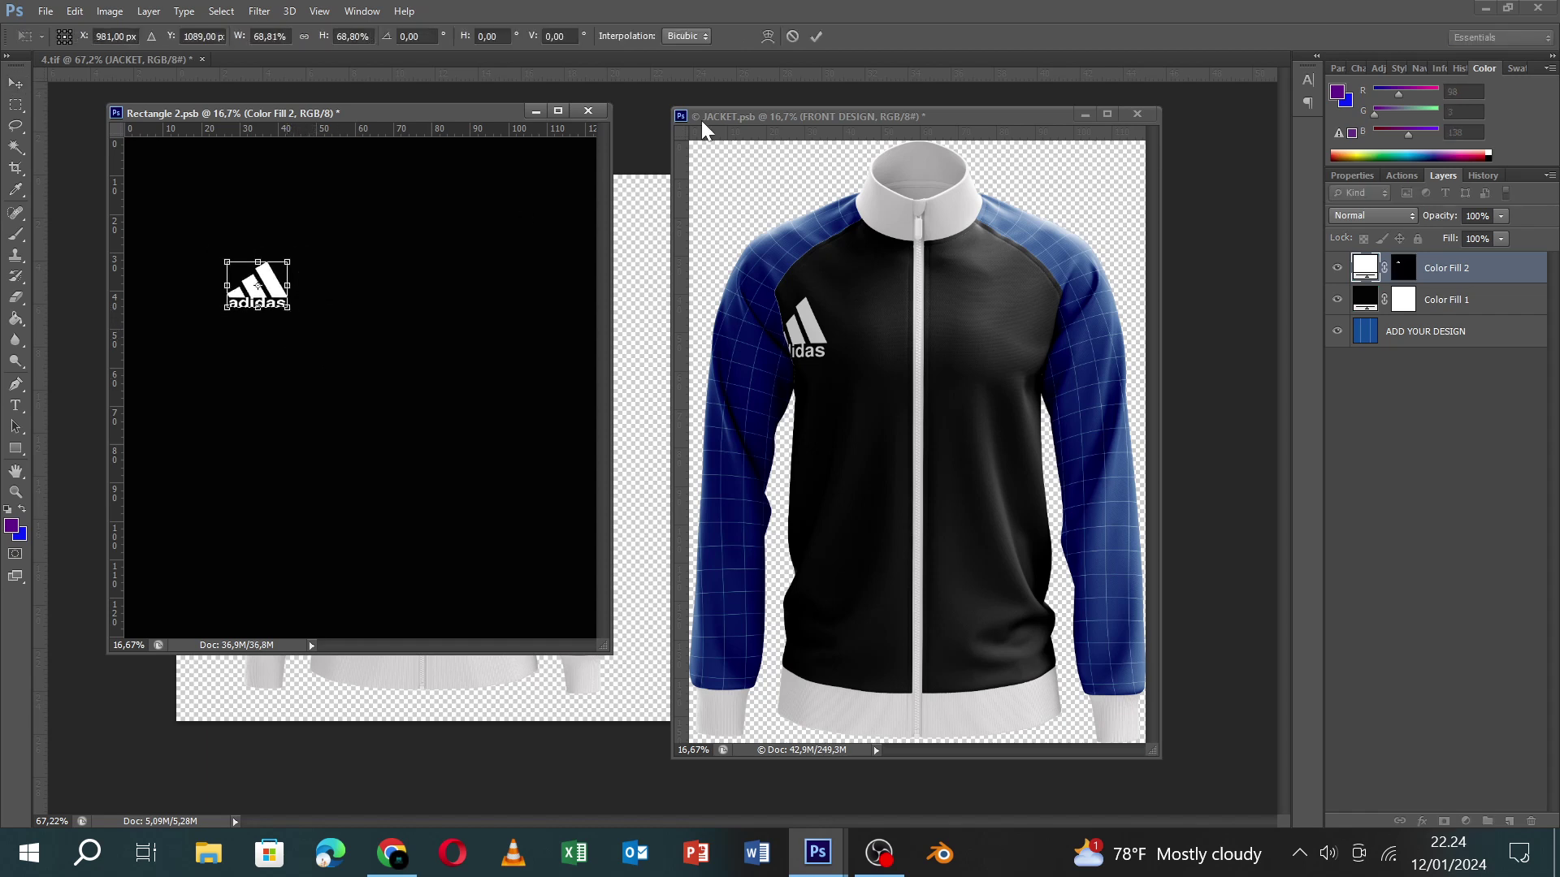
key("Return")
left_click_drag(275, 304, 295, 304)
key("ctrl+s")
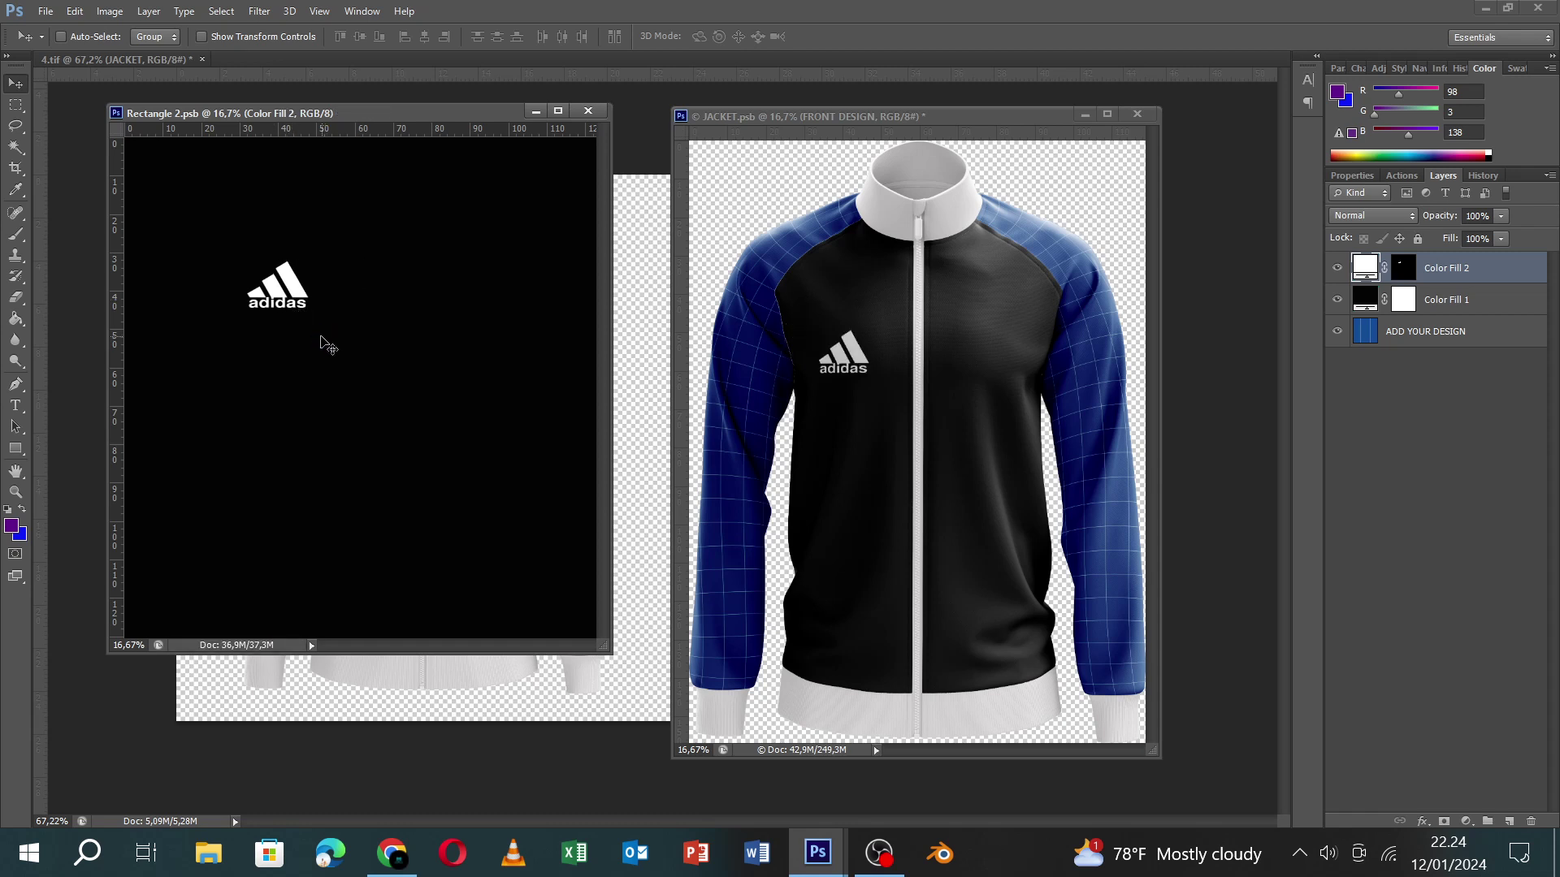
Raise the logo slightly, shrink it a bit more, and save to update the jacket.
left_click_drag(294, 305, 281, 261)
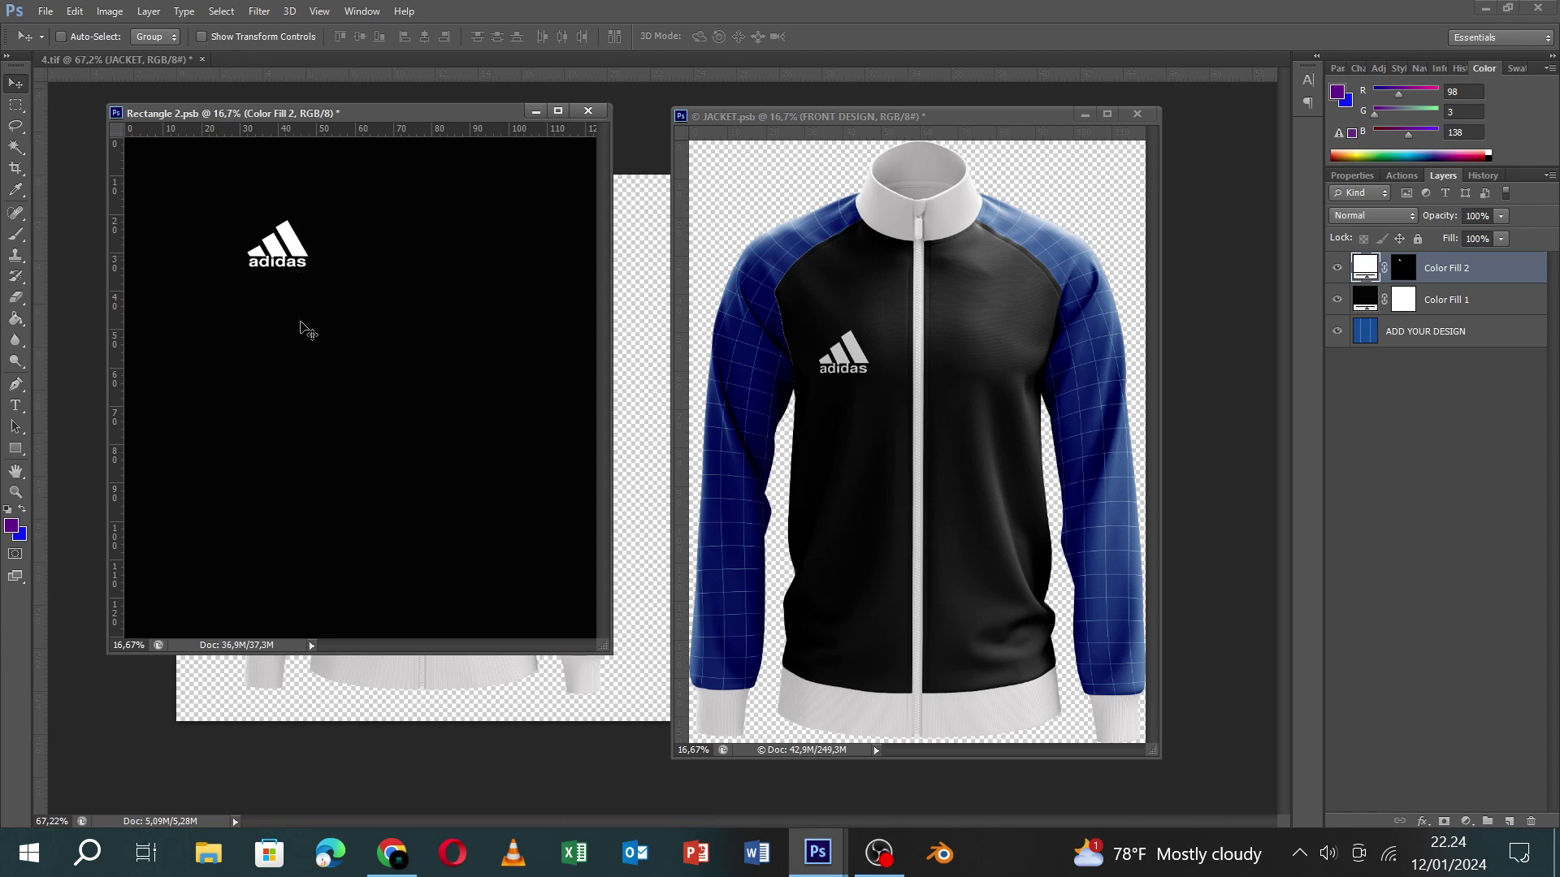
key("ctrl+s")
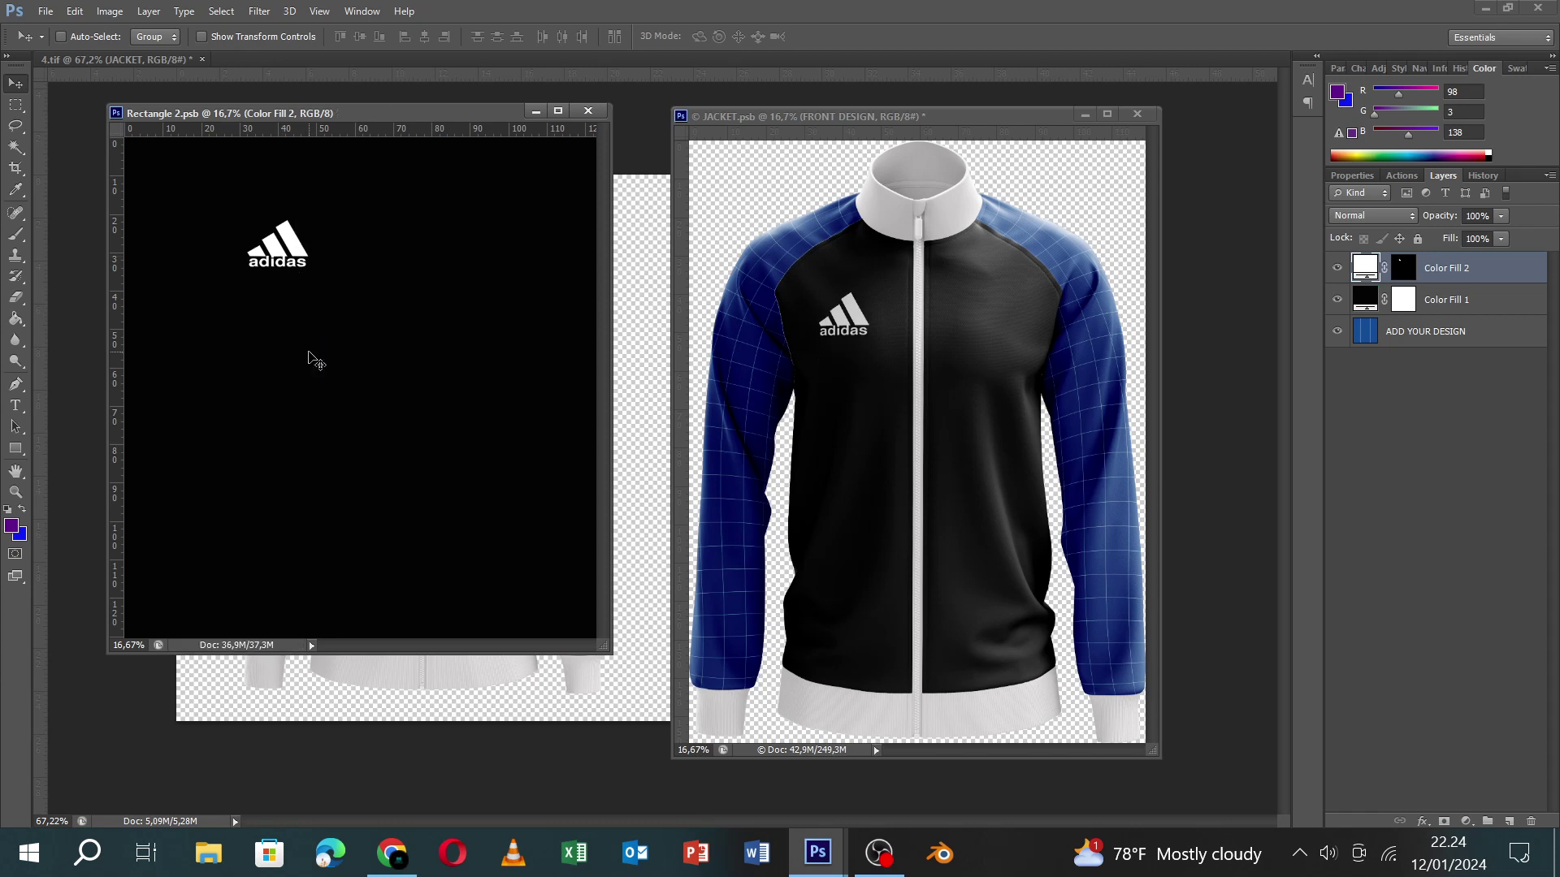
key("ctrl+t")
left_click_drag(313, 266, 302, 262)
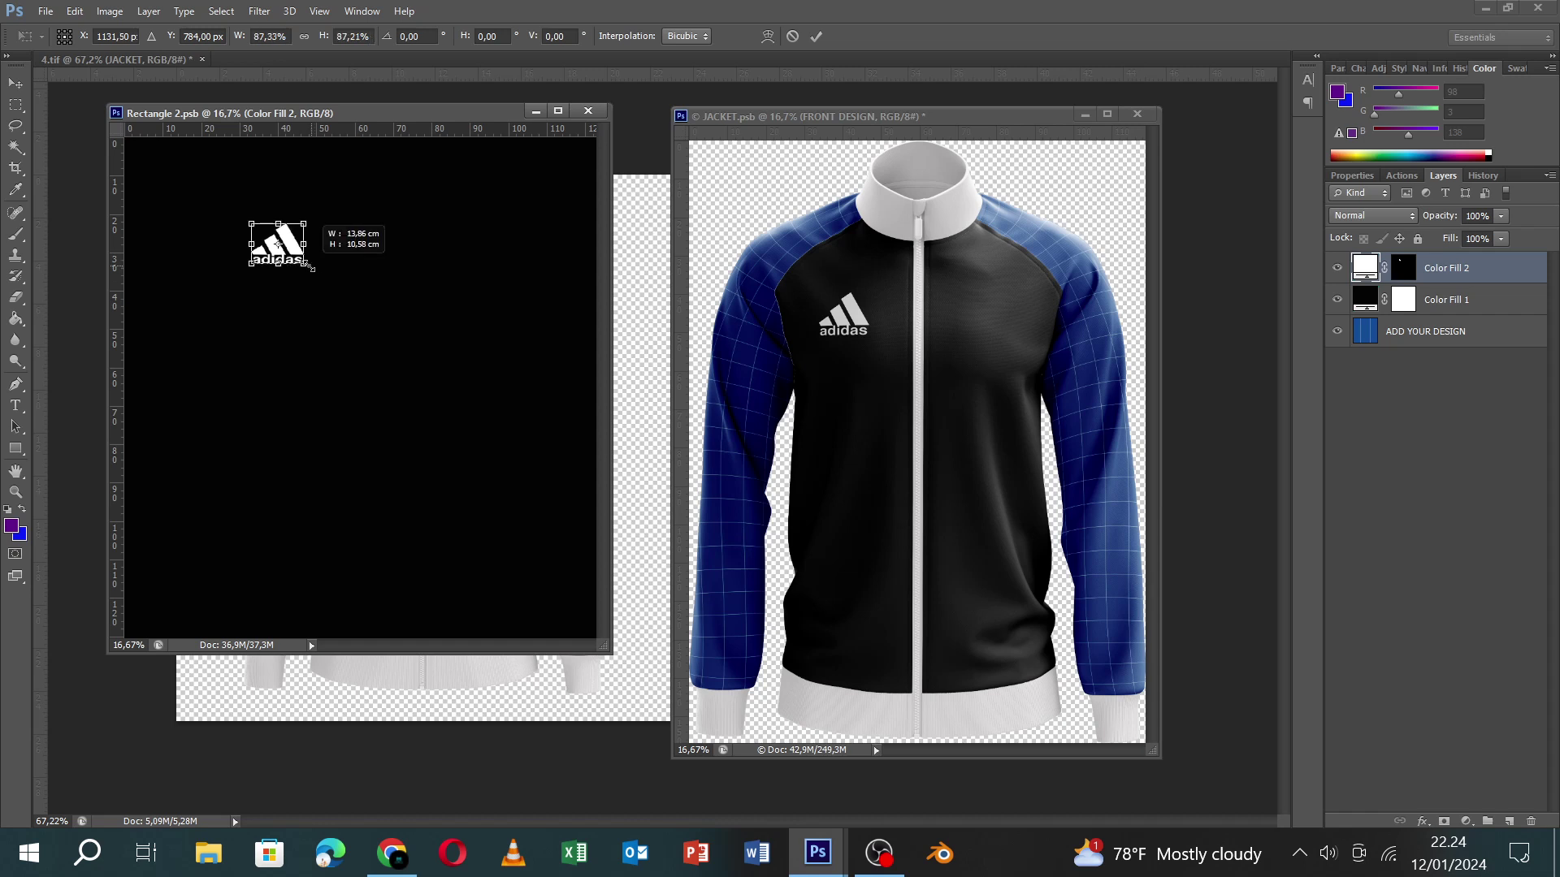
key("Return")
key("ctrl+s")
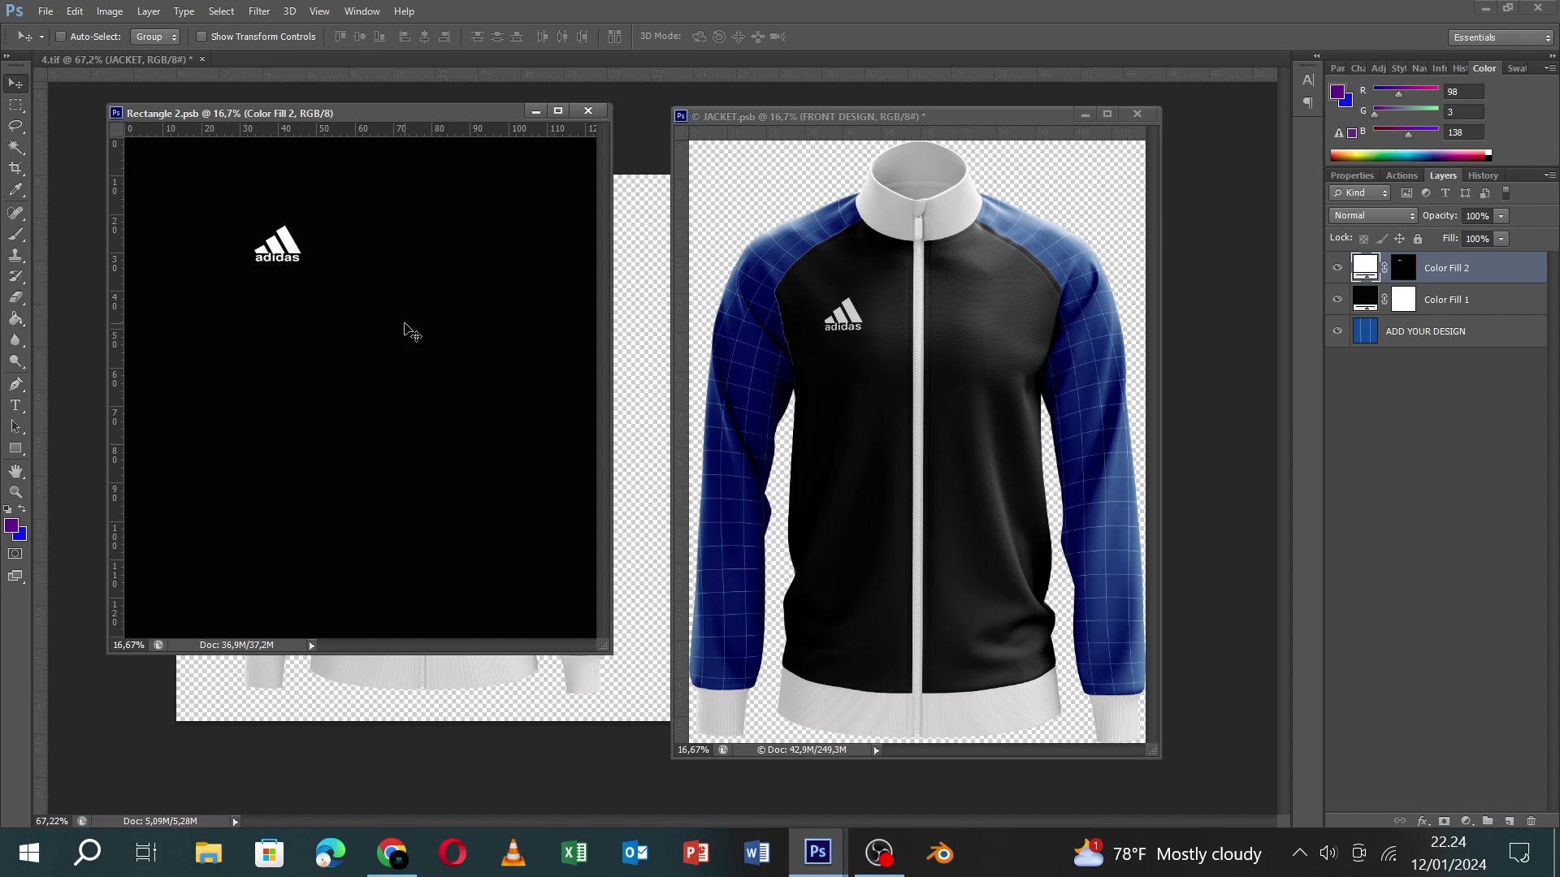
key("shift+Right")
key("shift+Right")
key("shift+Right")
key("shift+Right")
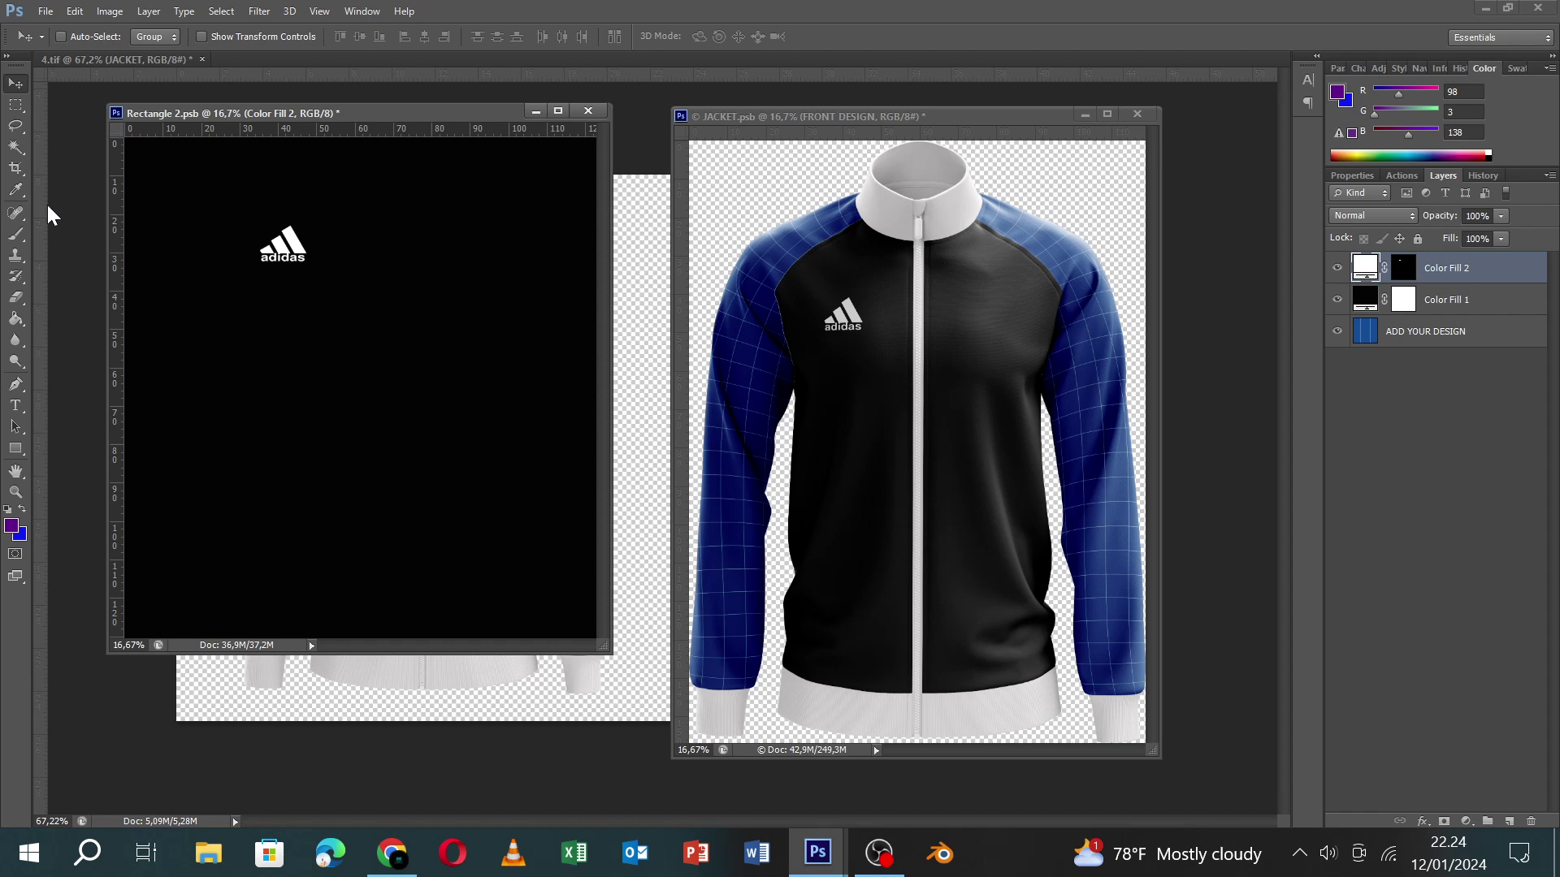
left_click_drag(40, 211, 255, 293)
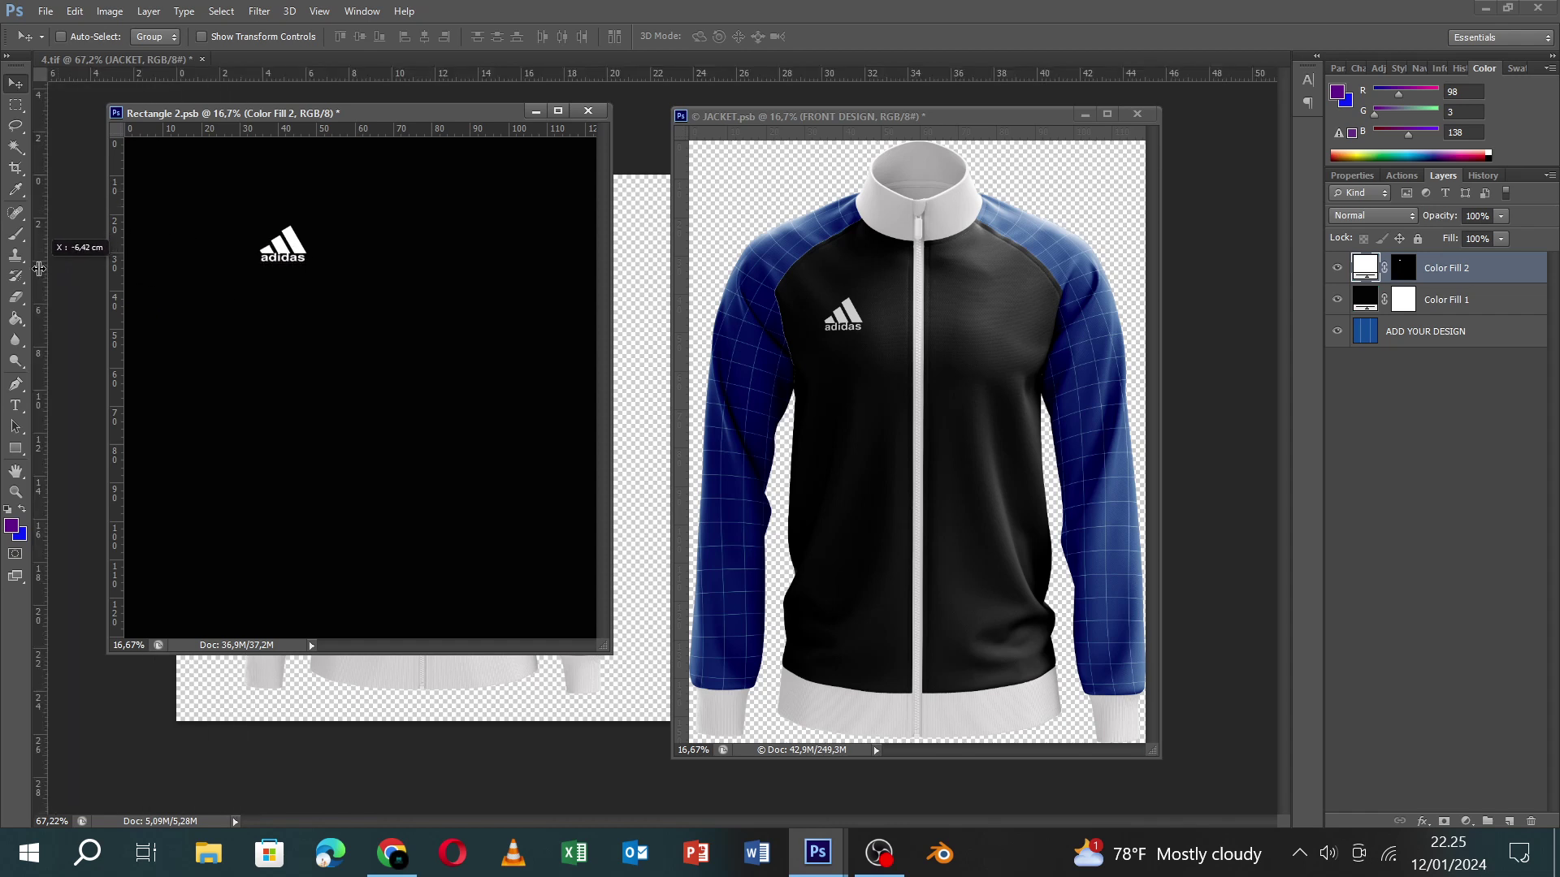
Set vertical and horizontal guides crossing at the logo, save, and check the jacket document.
left_click_drag(256, 292, 41, 268)
left_click(118, 265)
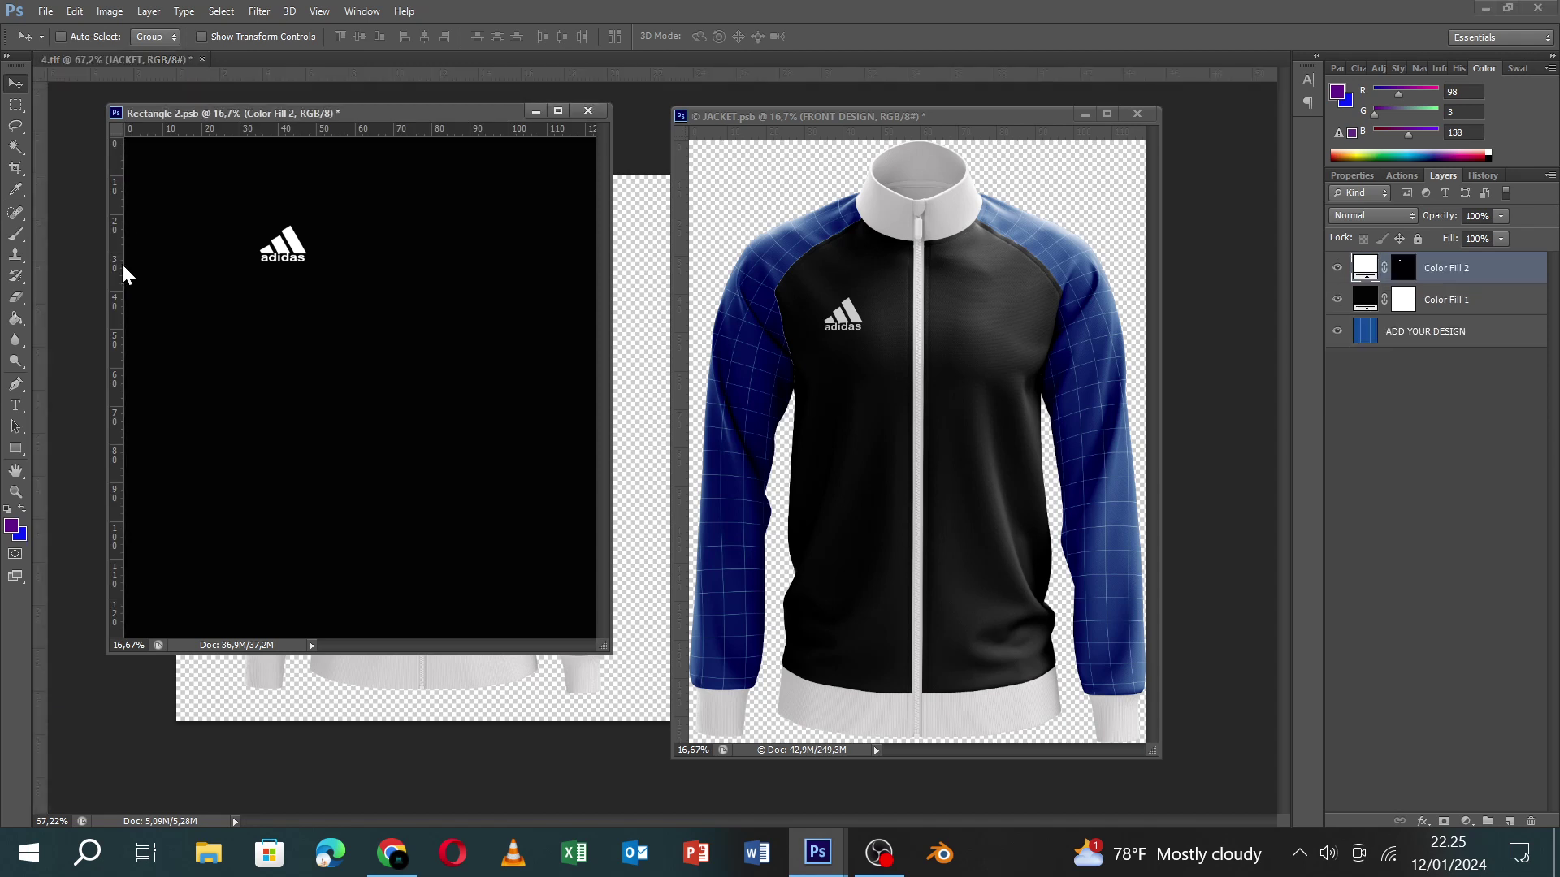
left_click_drag(118, 268, 284, 280)
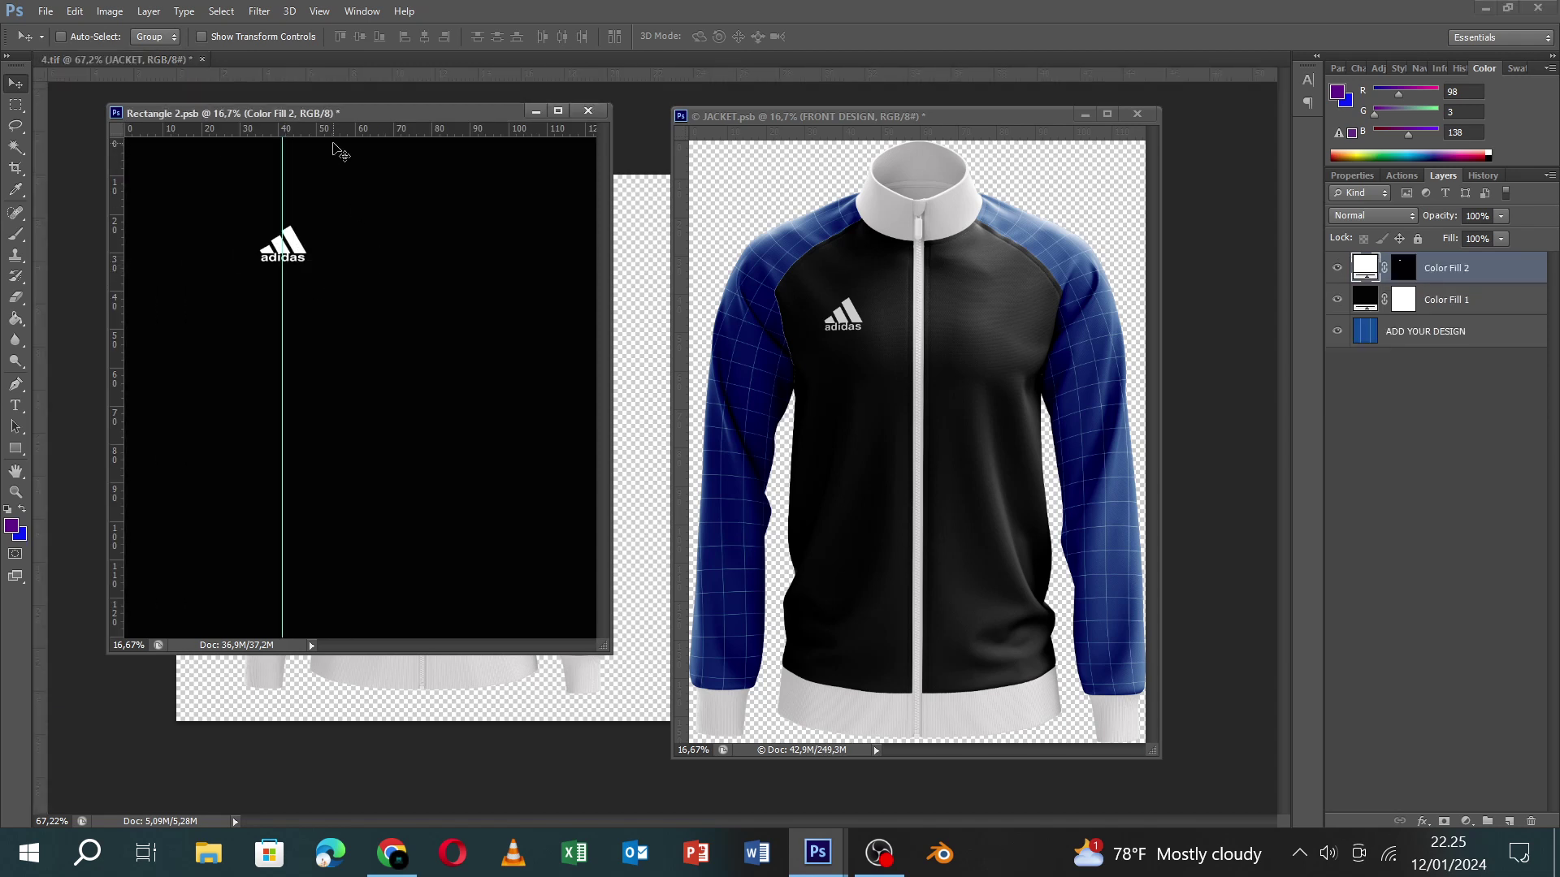
left_click_drag(333, 130, 334, 244)
key("ctrl+s")
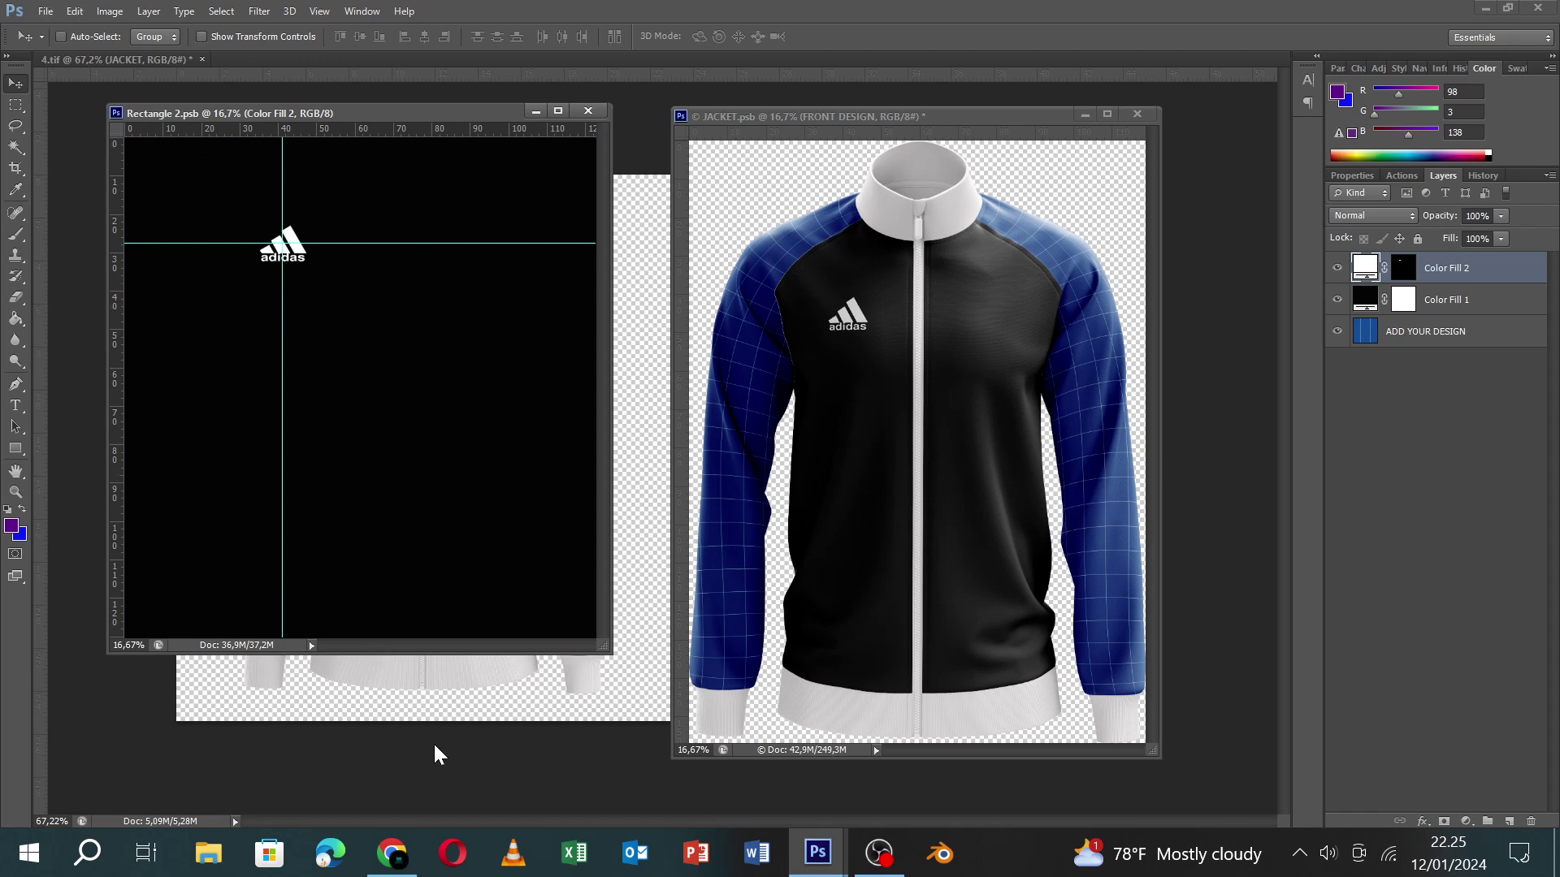
key("ctrl+Tab")
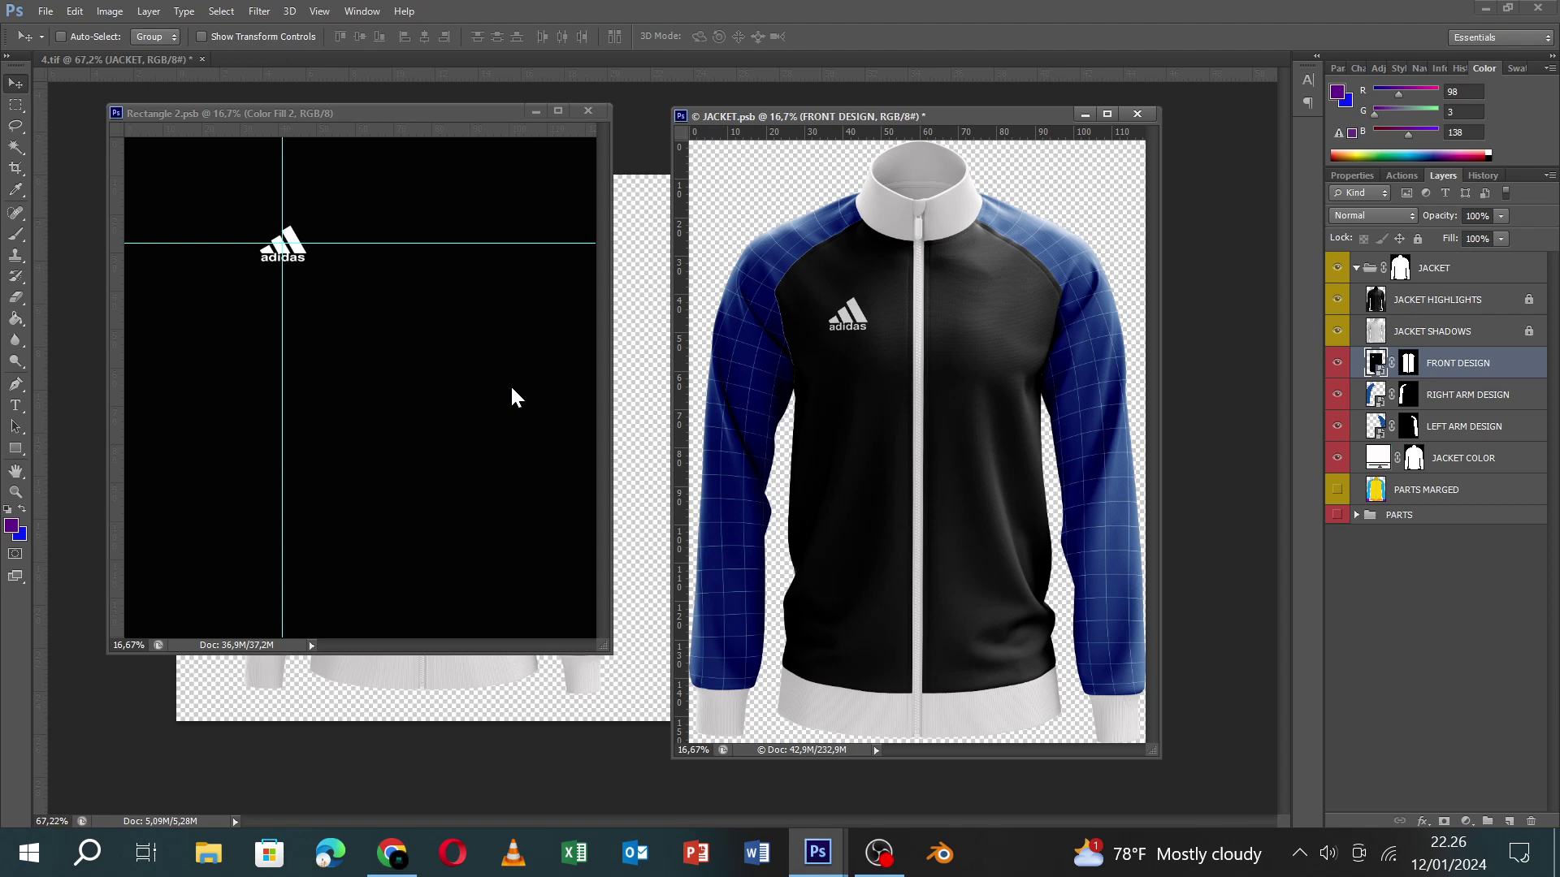
left_click(540, 324)
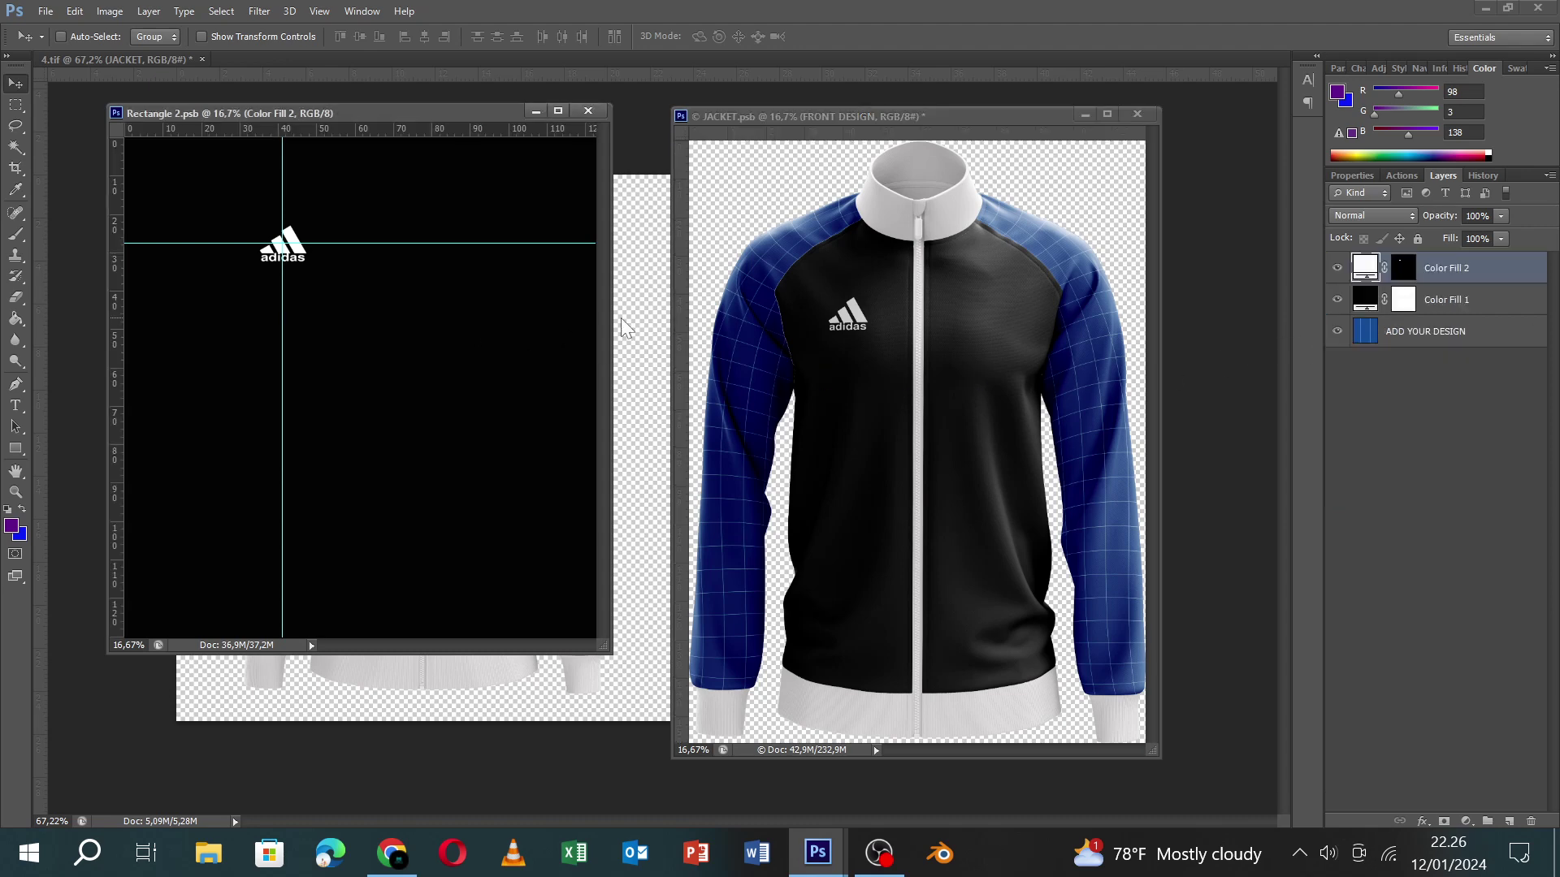
Change the logo fill colour to gold #ffba00 and save.
double_click(1368, 271)
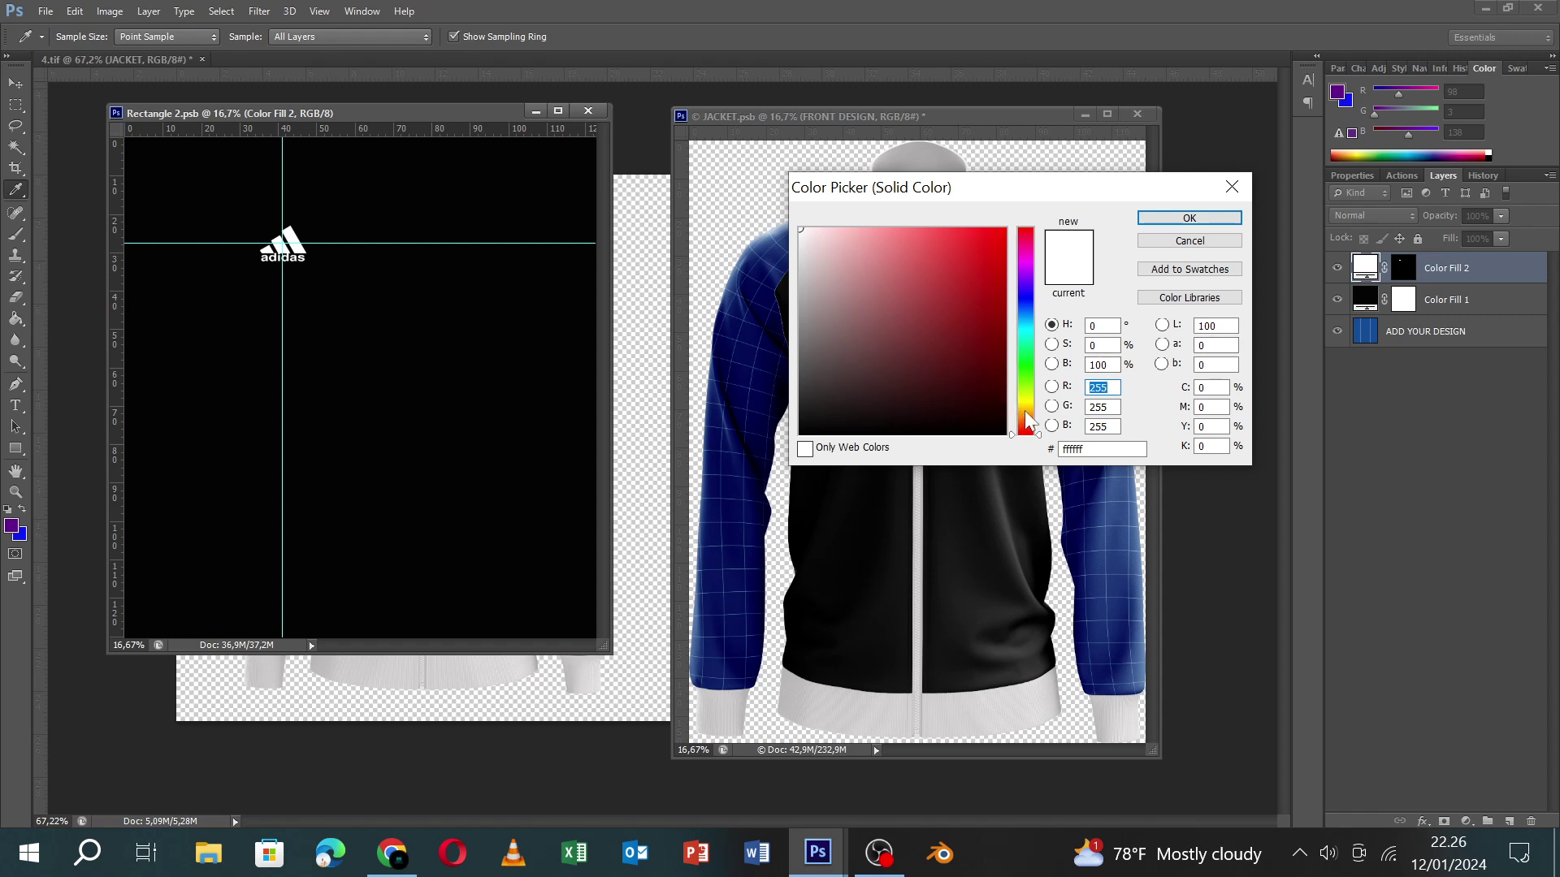
left_click(1028, 410)
left_click(1005, 230)
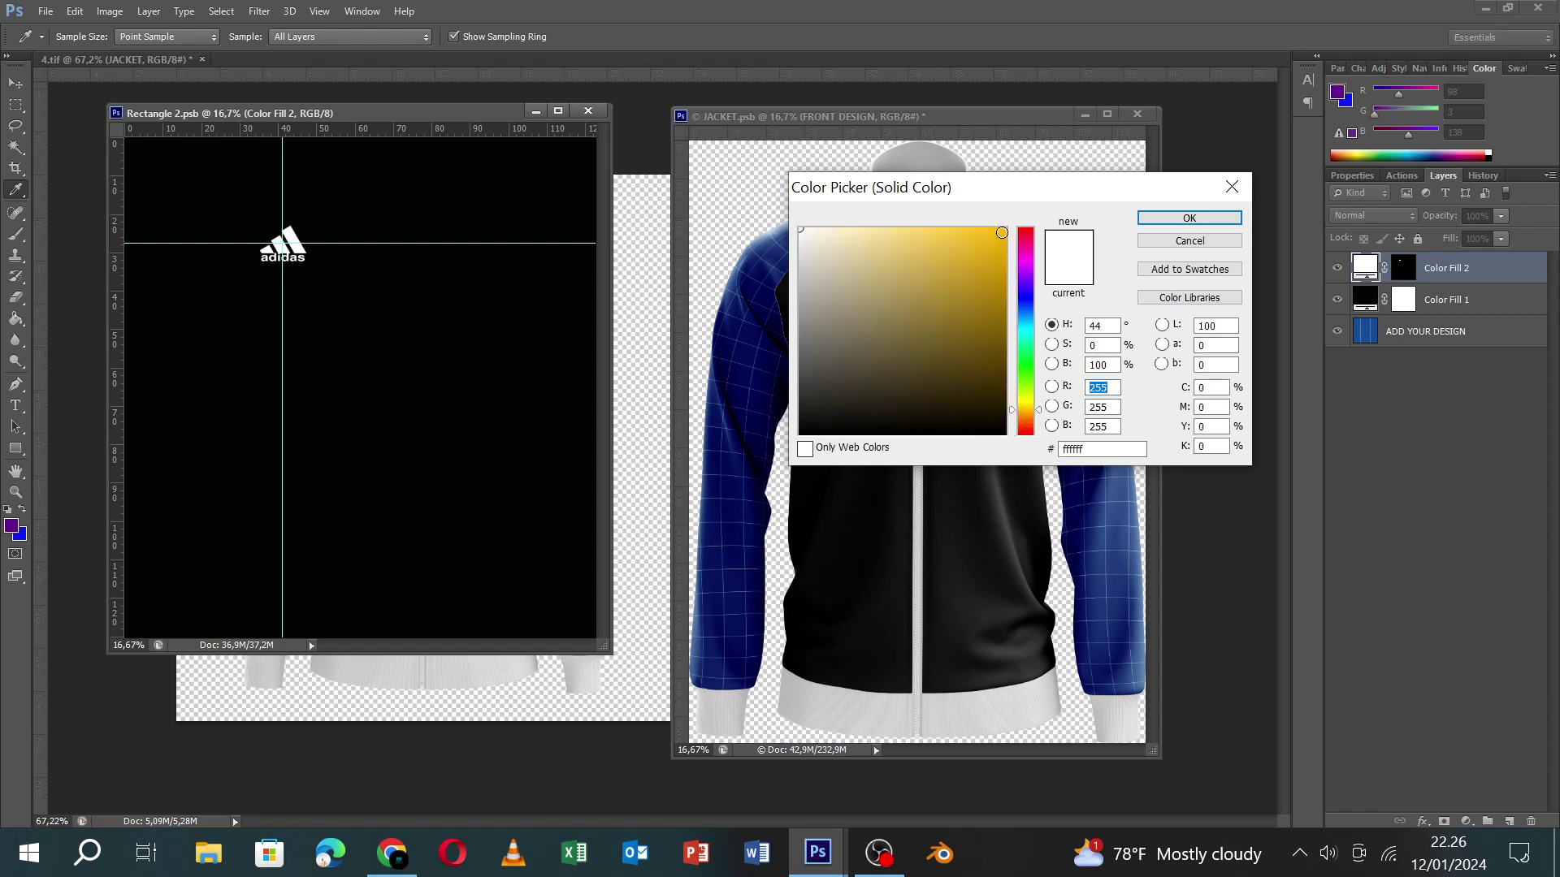
left_click(1182, 220)
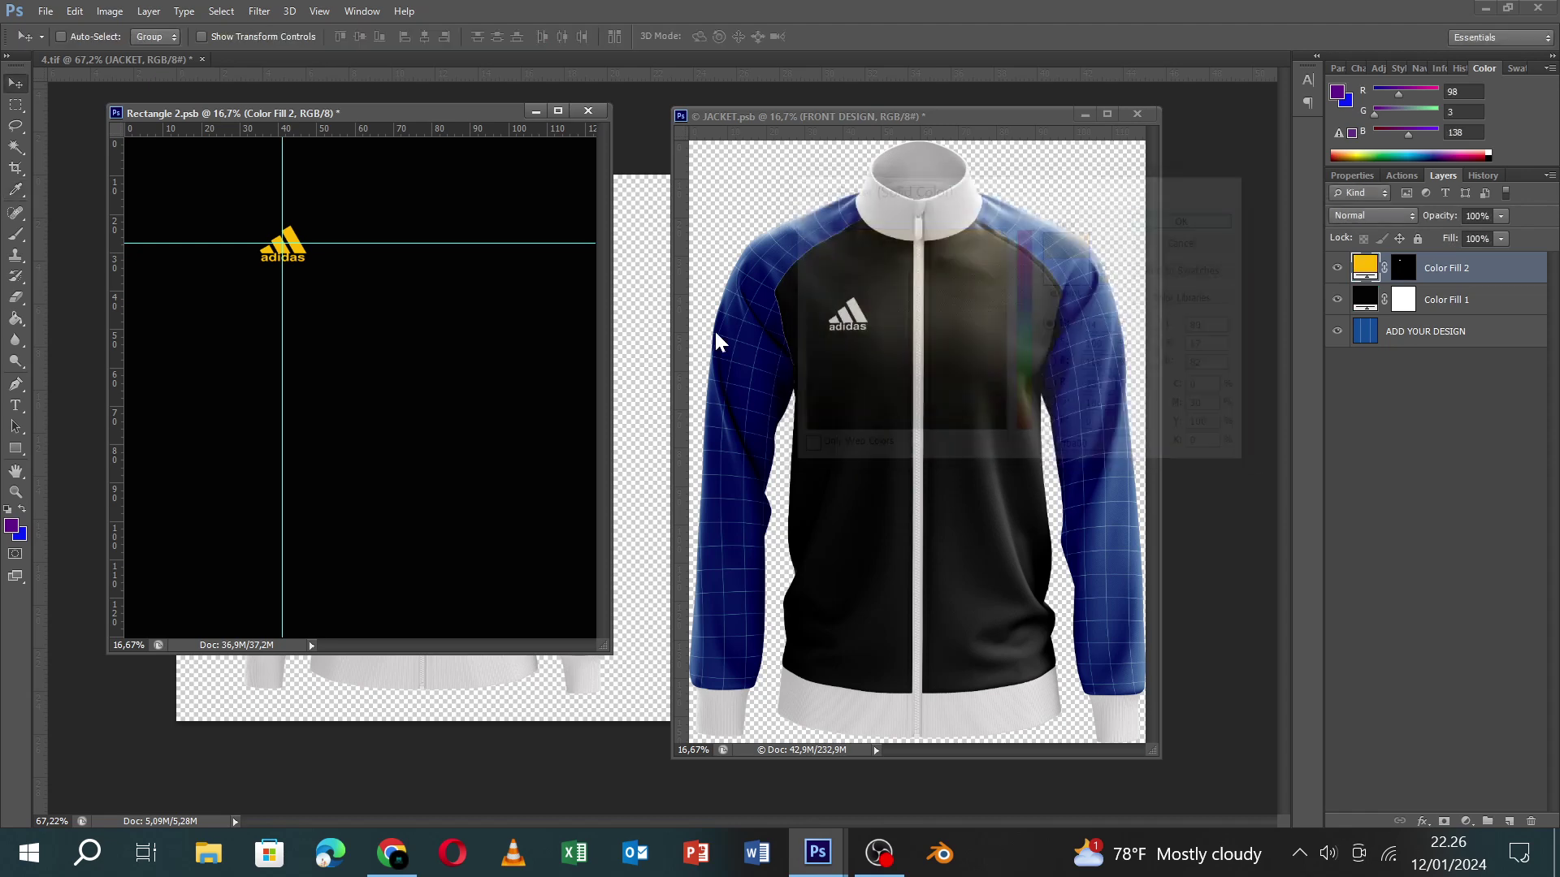
key("ctrl+s")
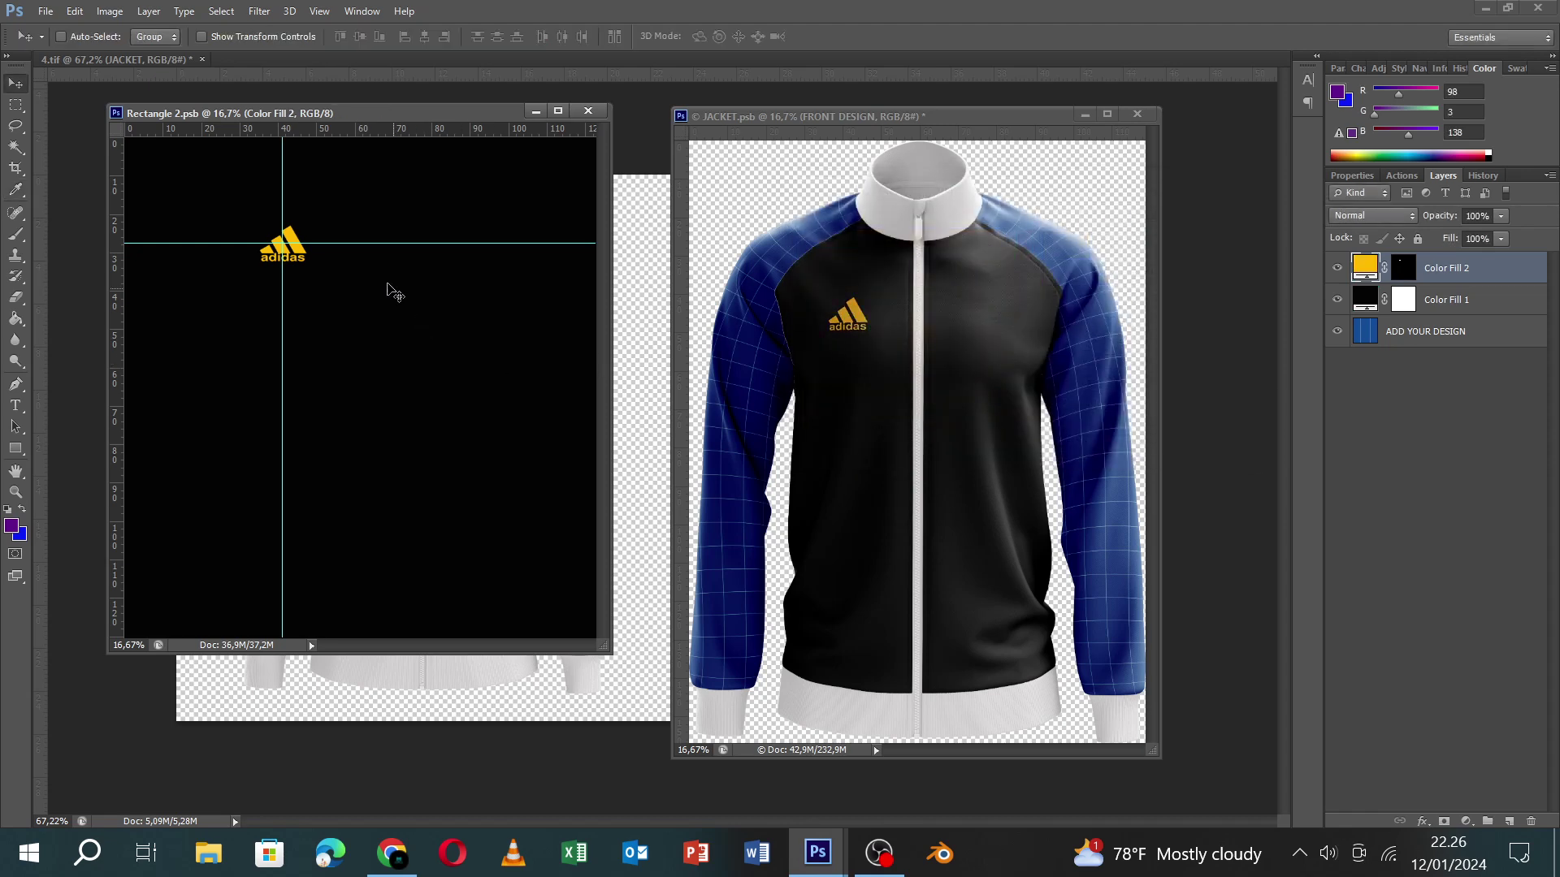
Scale the gold logo to 80% around its centre and save.
key("ctrl+t")
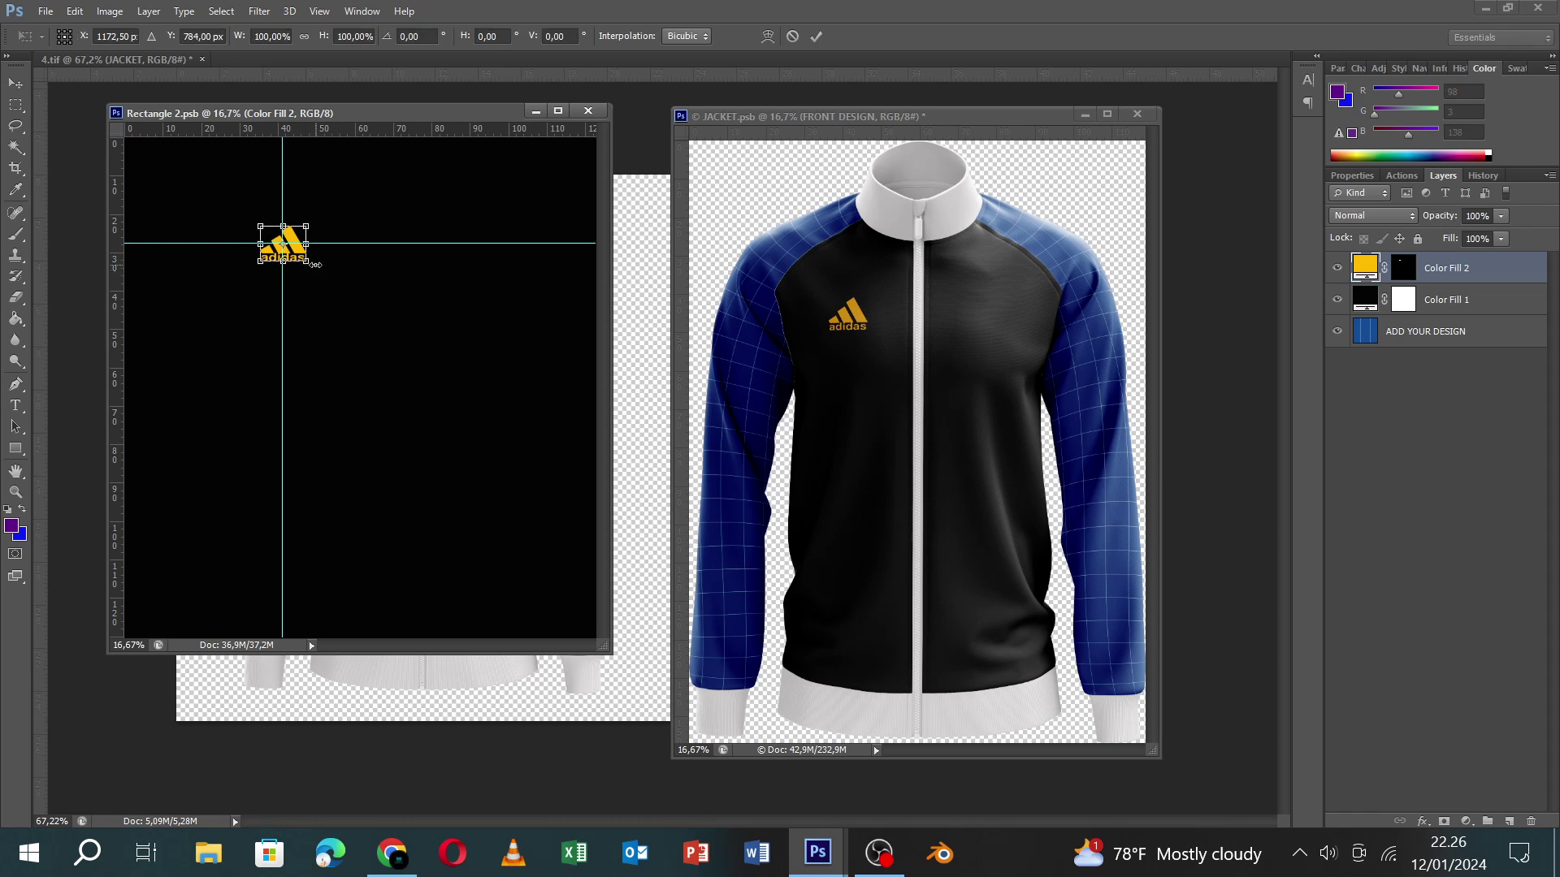
left_click_drag(307, 264, 302, 257)
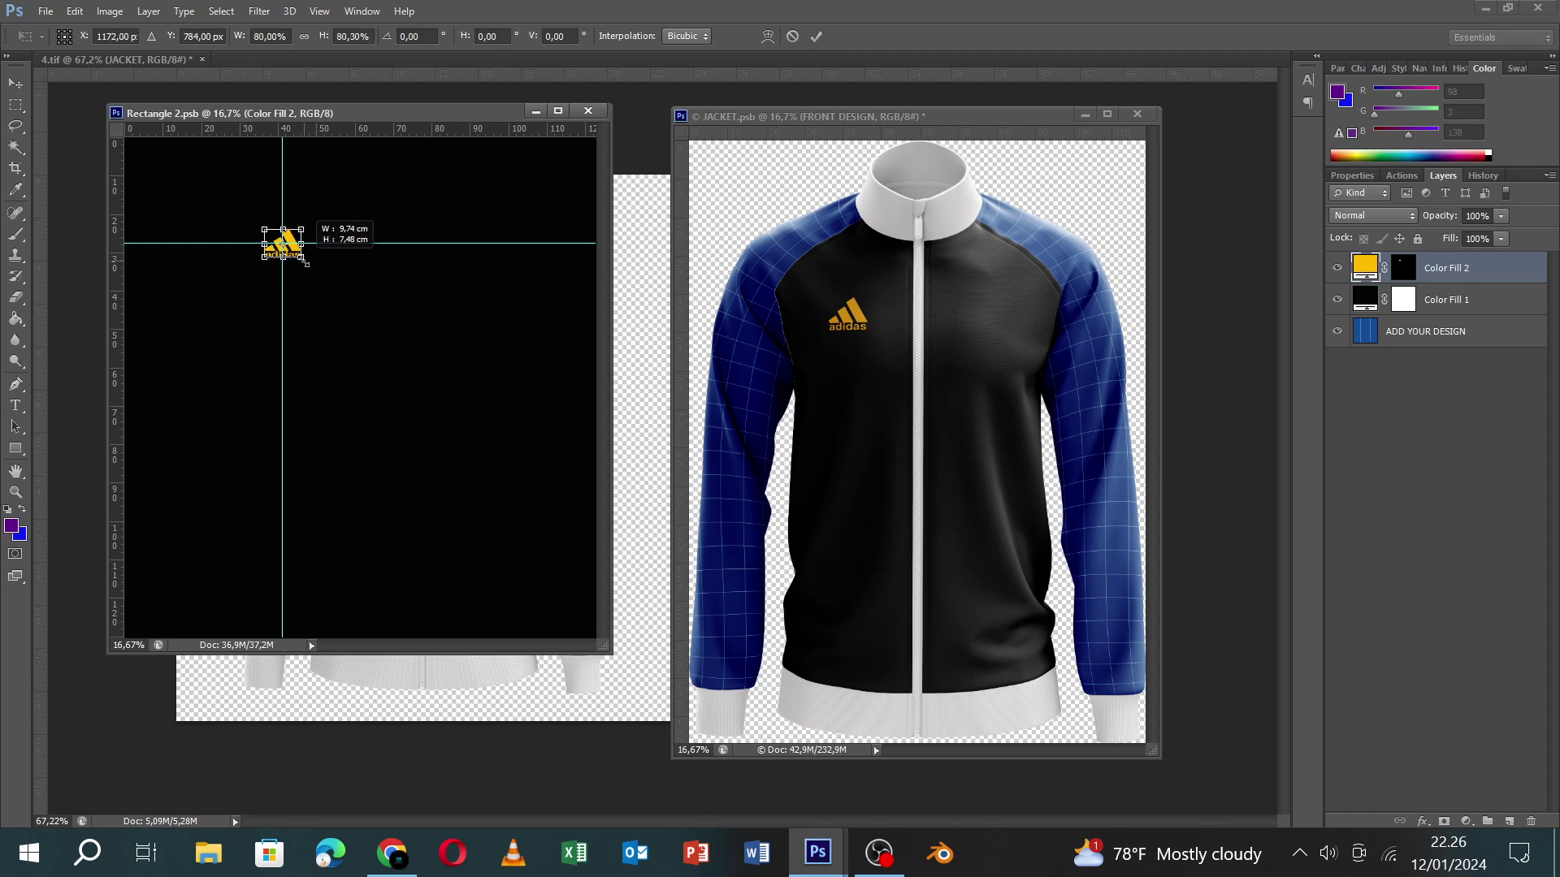
key("Return")
key("ctrl+s")
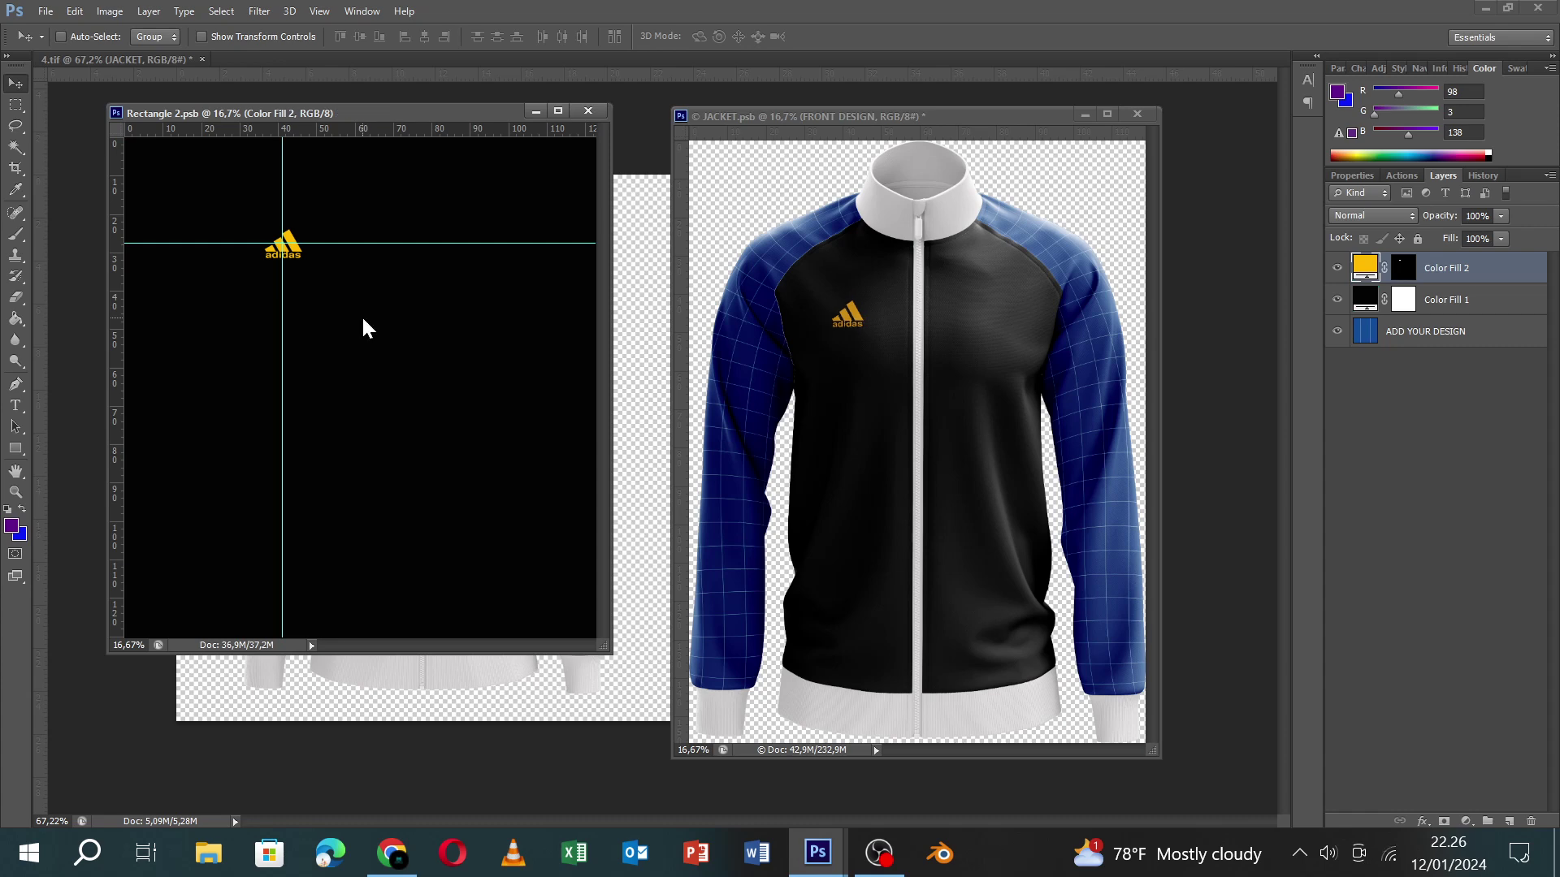
left_click(44, 12)
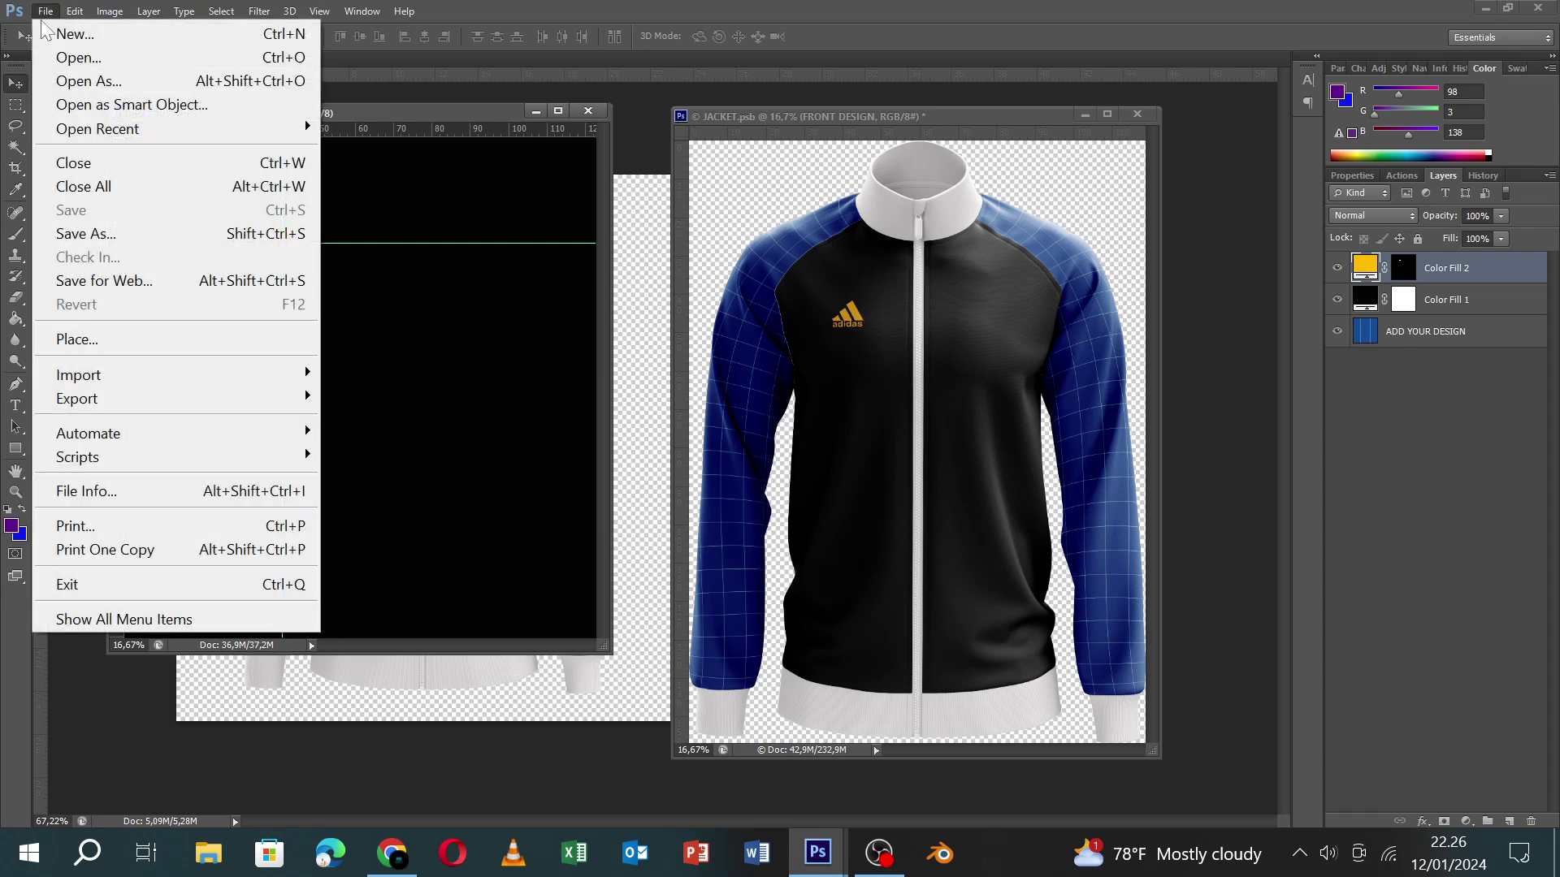
Place the Real Madrid crest on the right chest, enlarged to about 155%, and save.
left_click(65, 344)
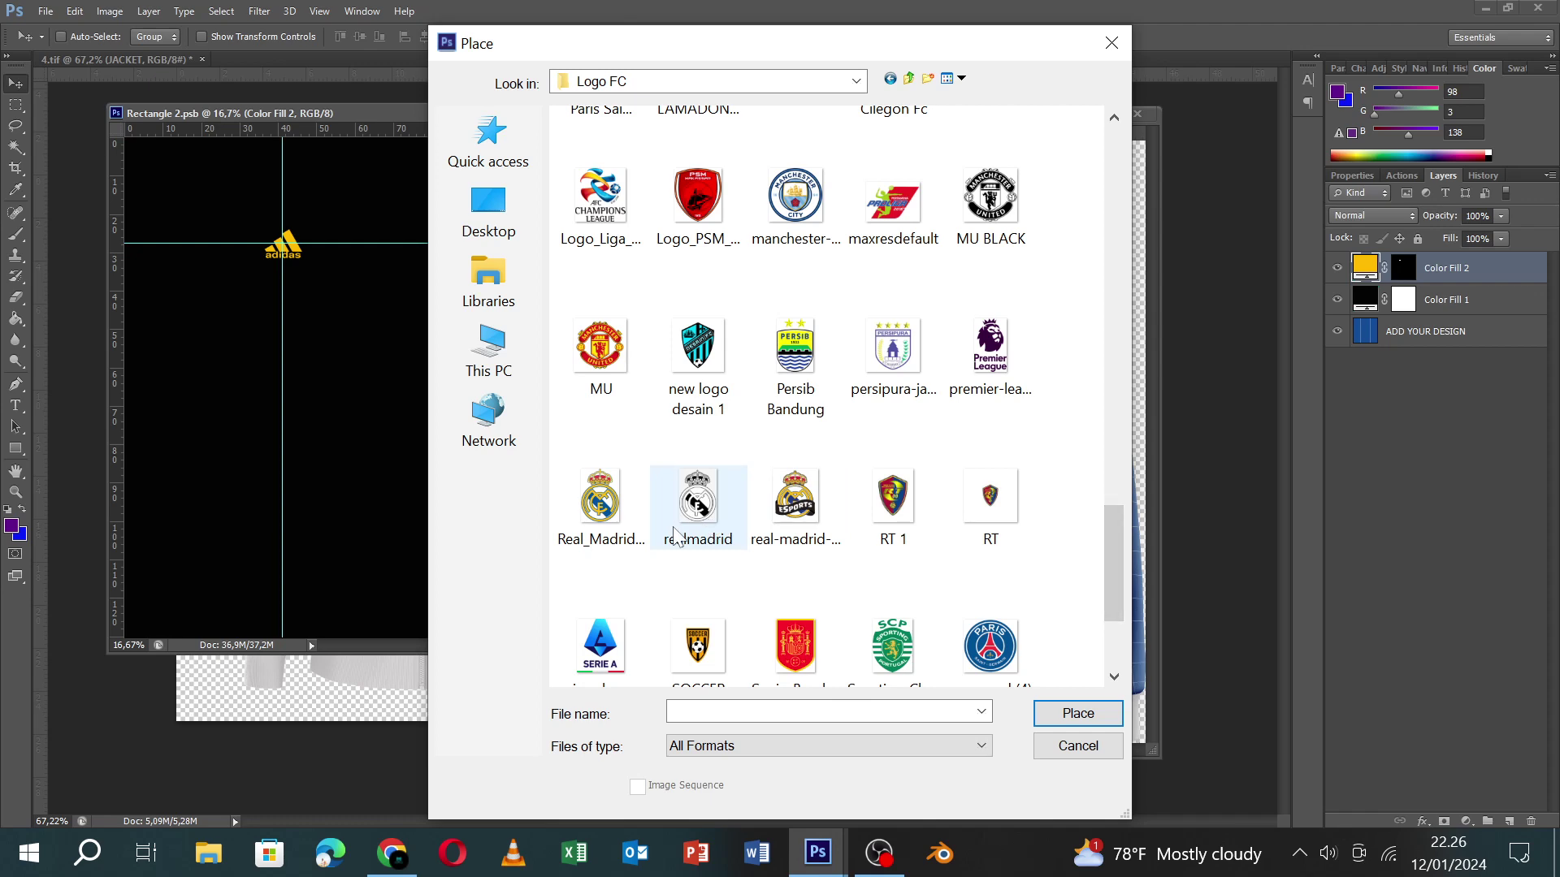
left_click(597, 508)
left_click(1051, 715)
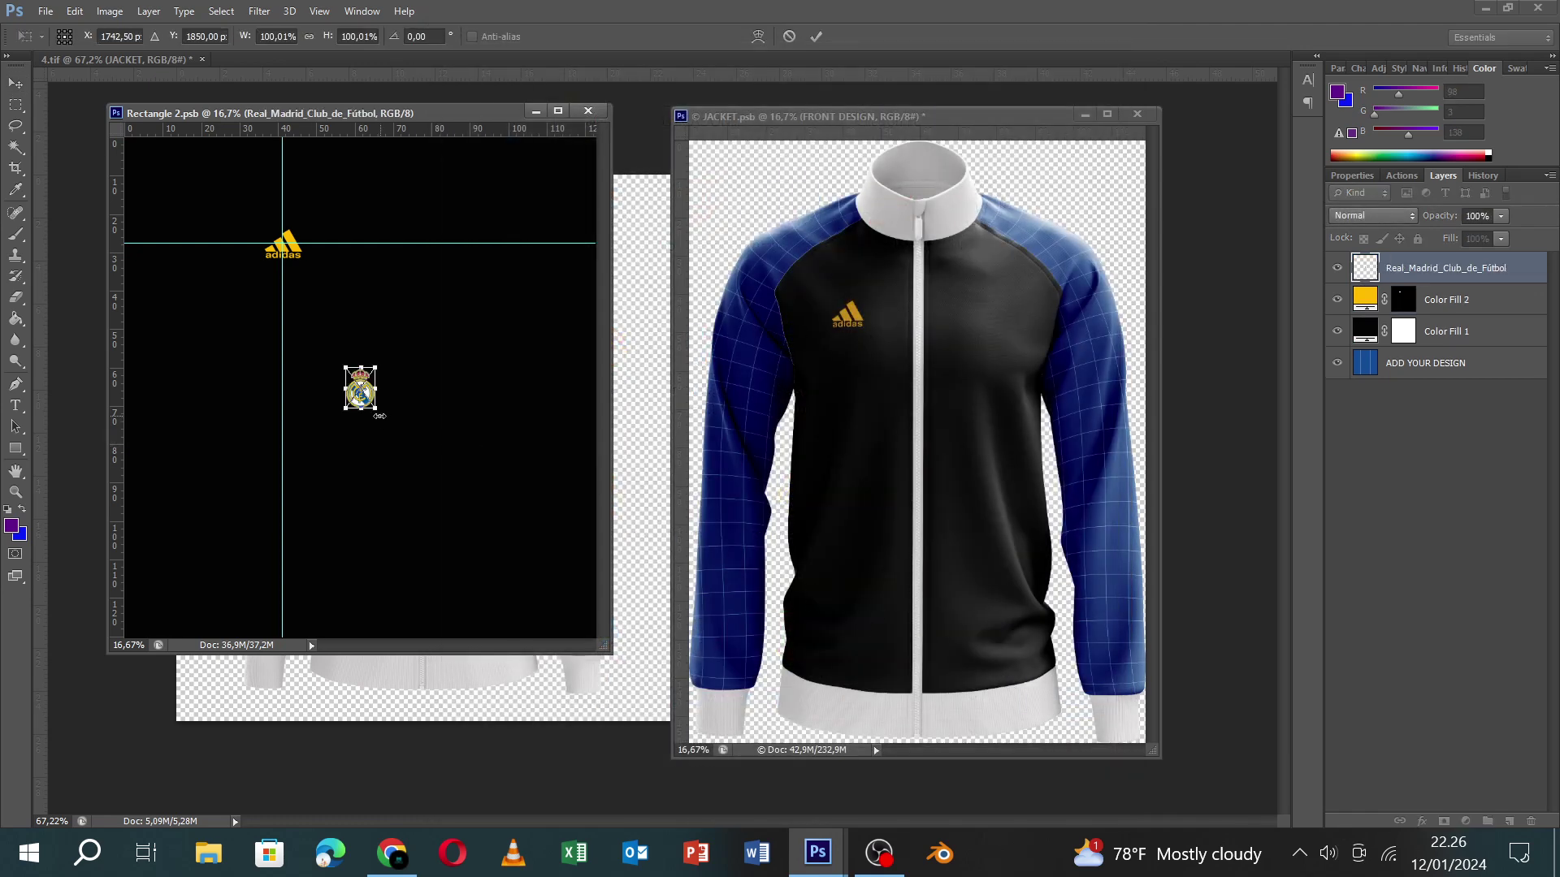
left_click_drag(375, 411, 458, 266)
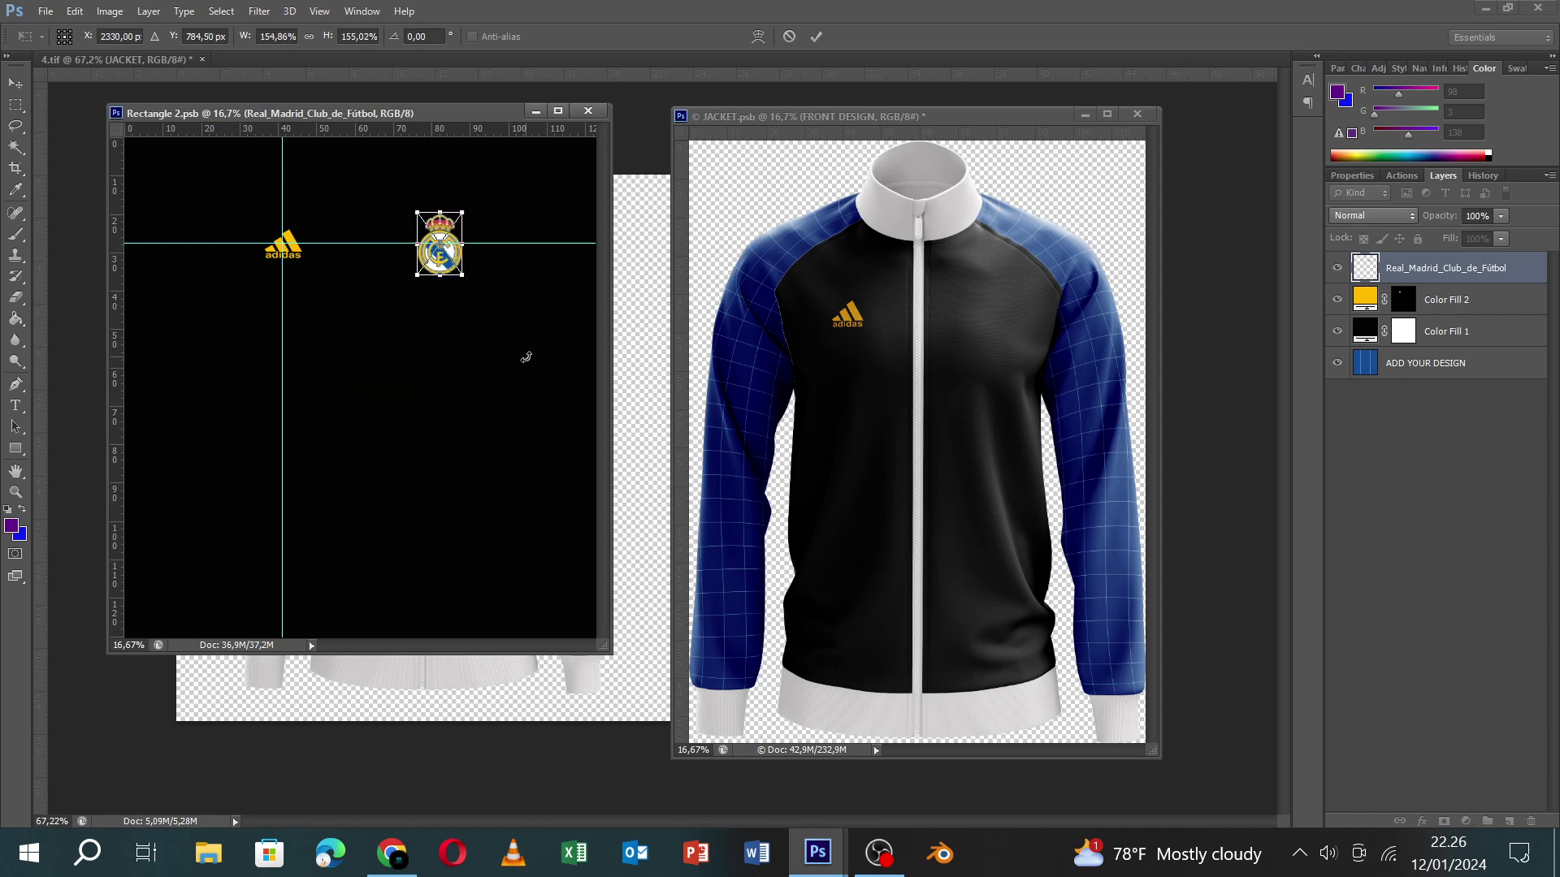
key("Return")
key("ctrl+s")
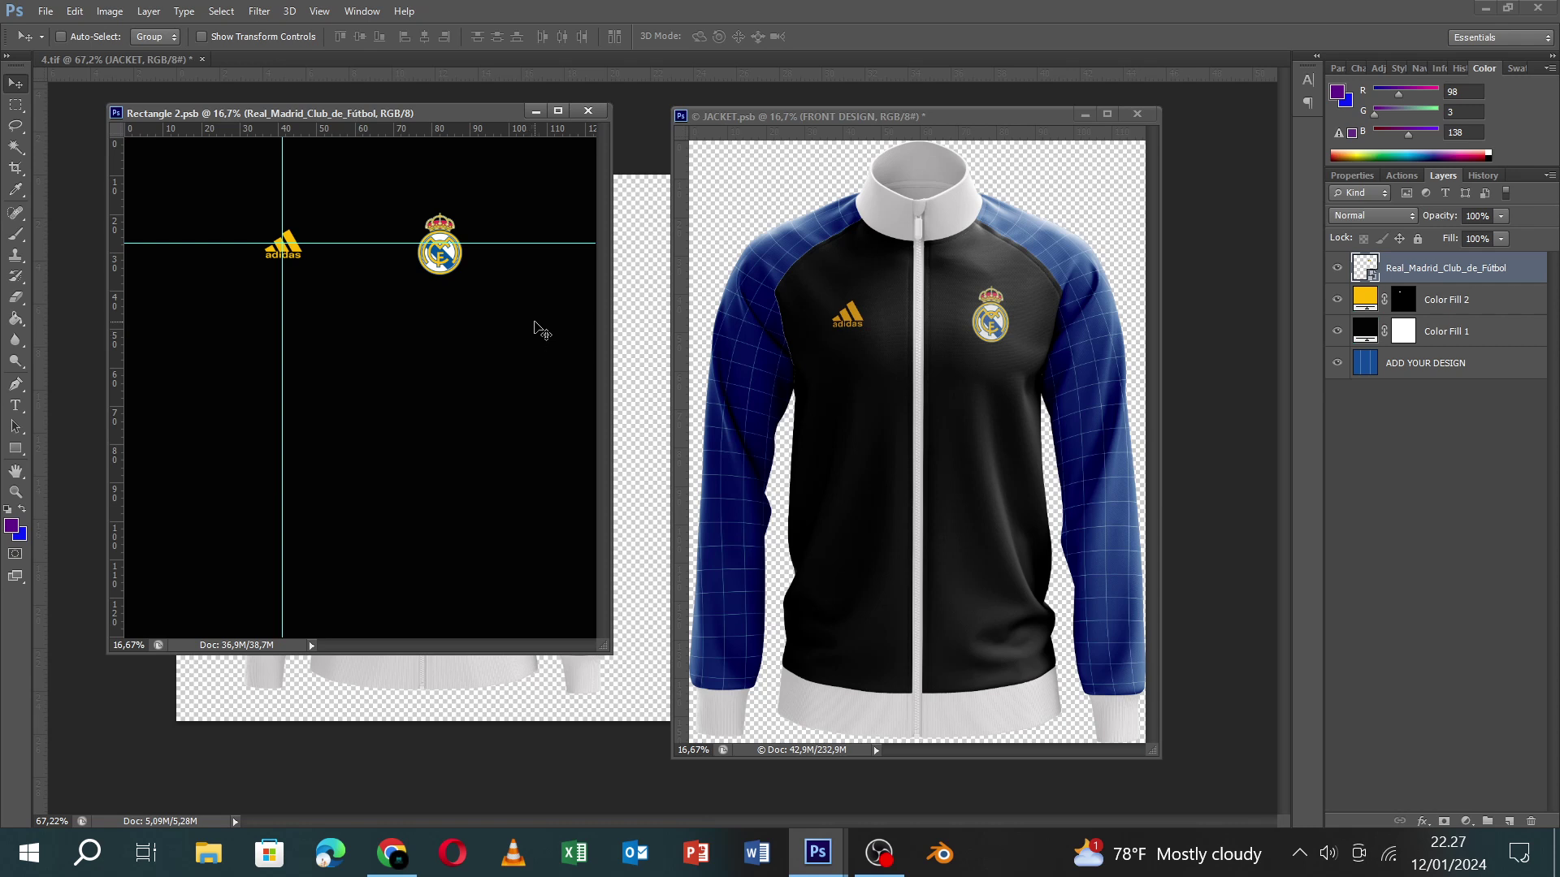
key("ctrl+t")
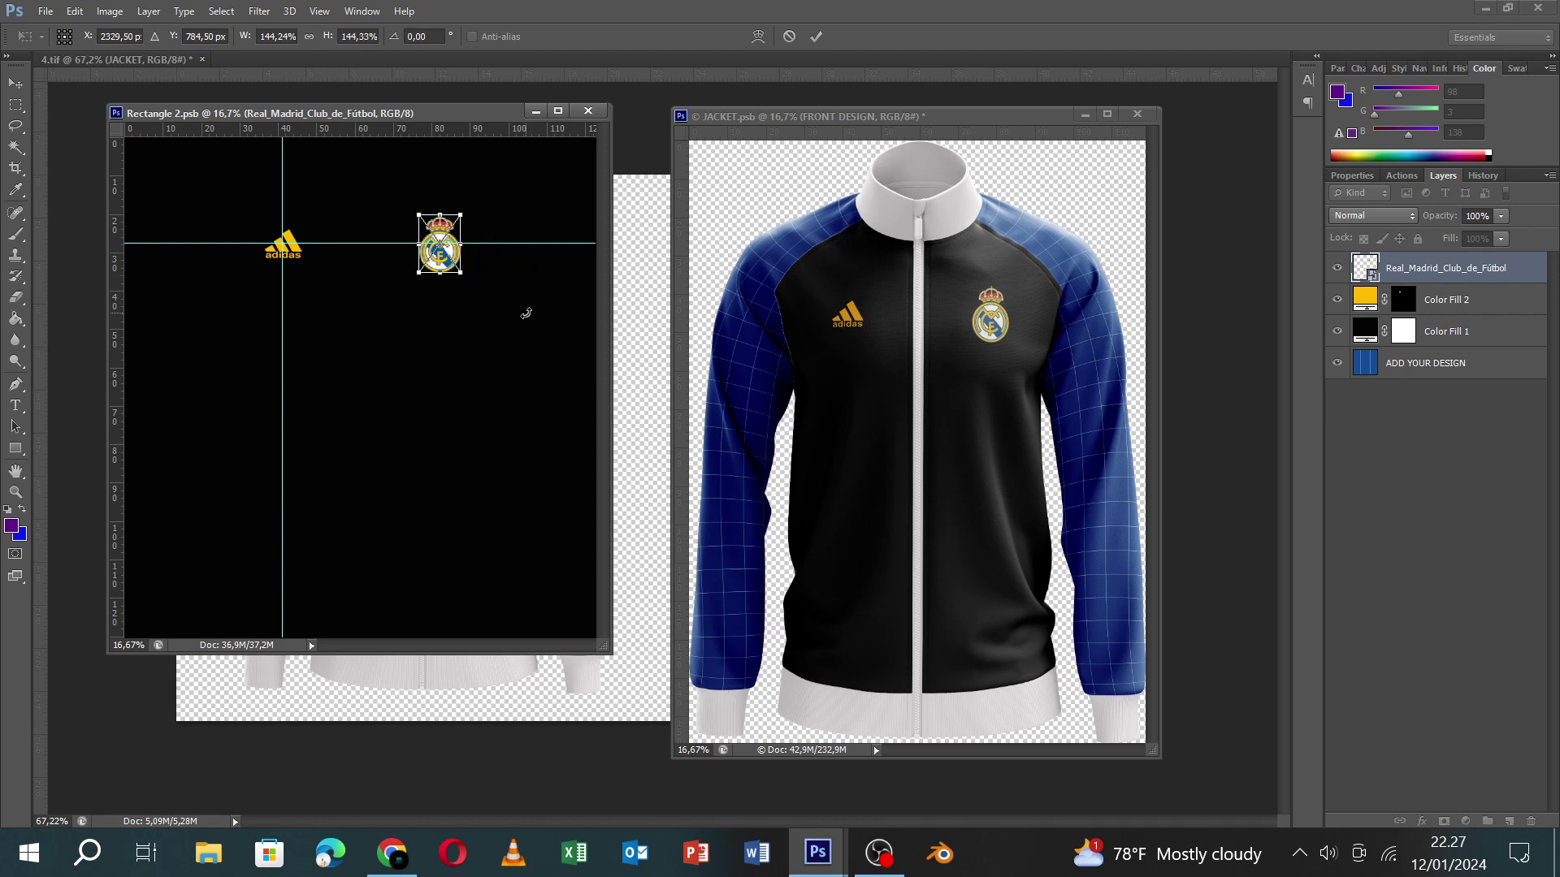
key("Return")
key("ctrl+s")
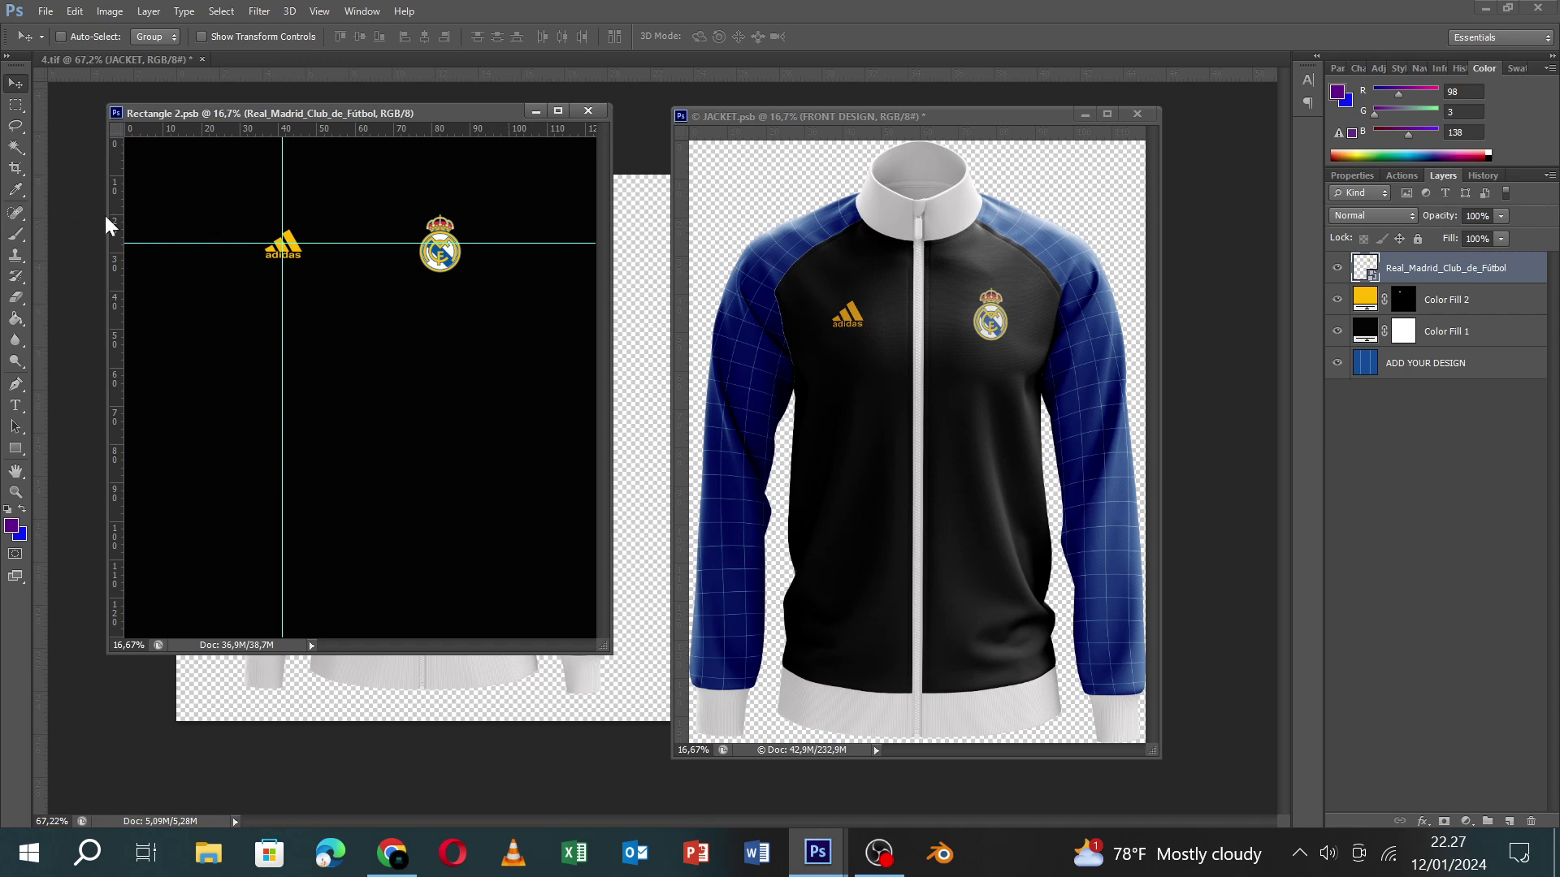
Add a vertical guide through the crest and try a dark purple #560479 body fill.
left_click_drag(119, 231, 438, 298)
left_click(1366, 333)
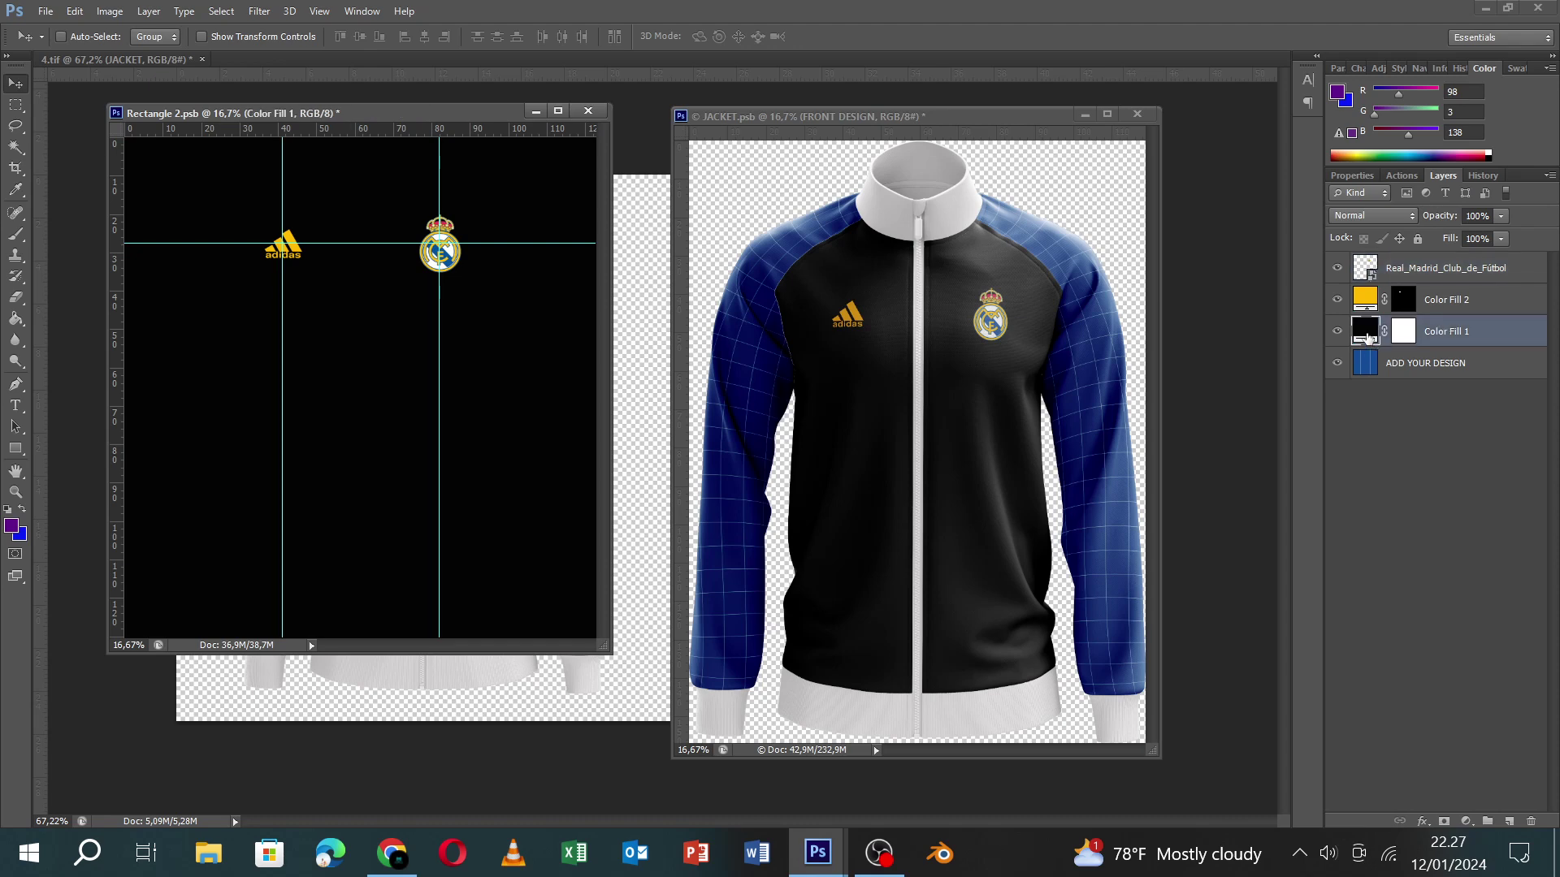
double_click(1366, 333)
left_click(1337, 91)
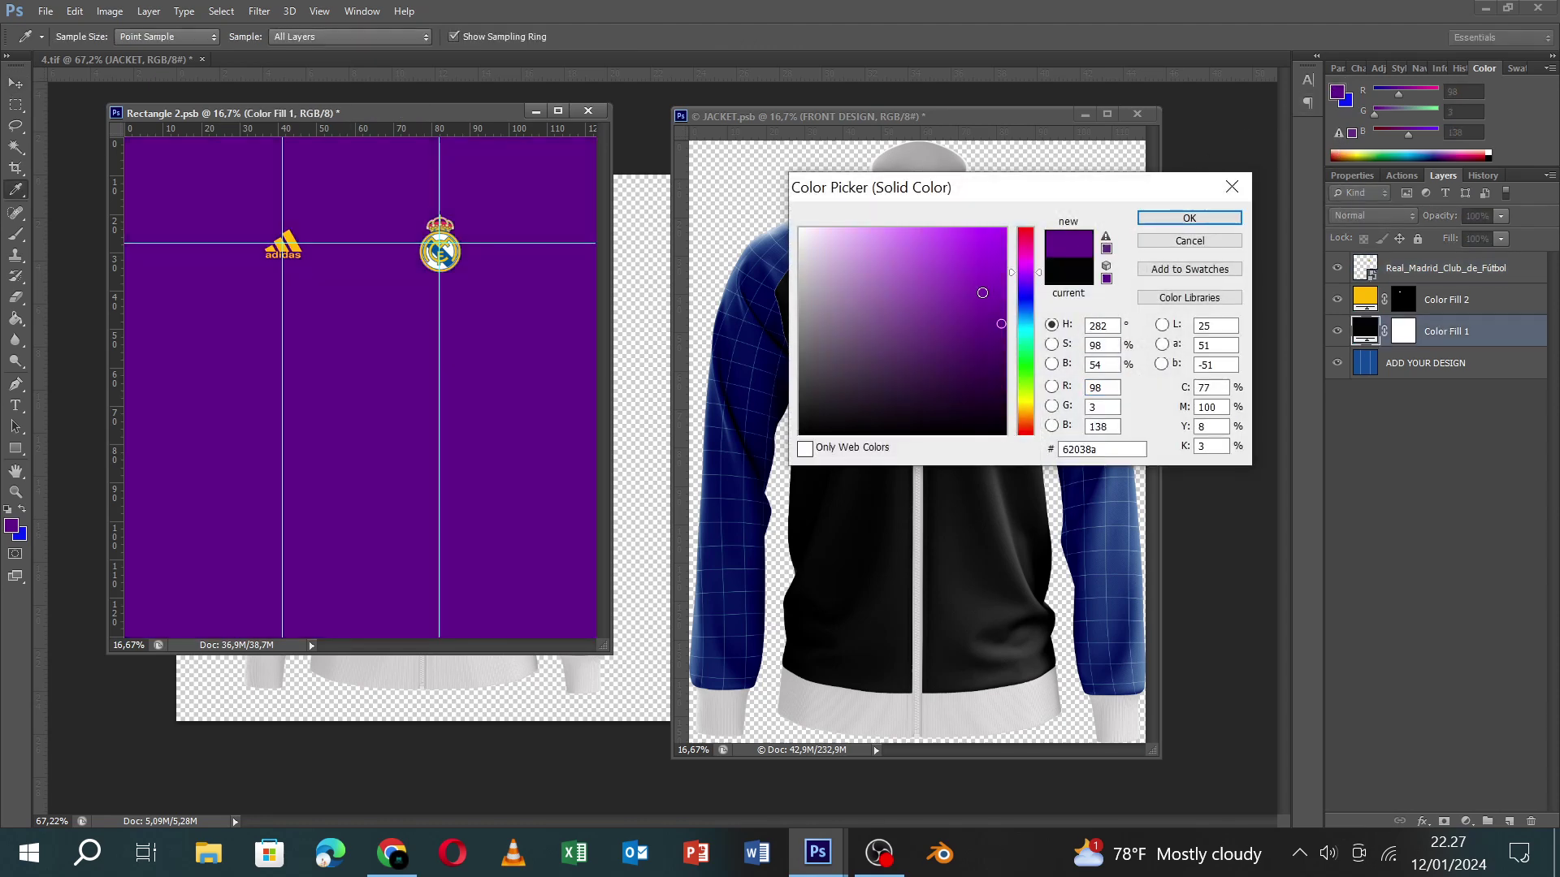
left_click(1000, 238)
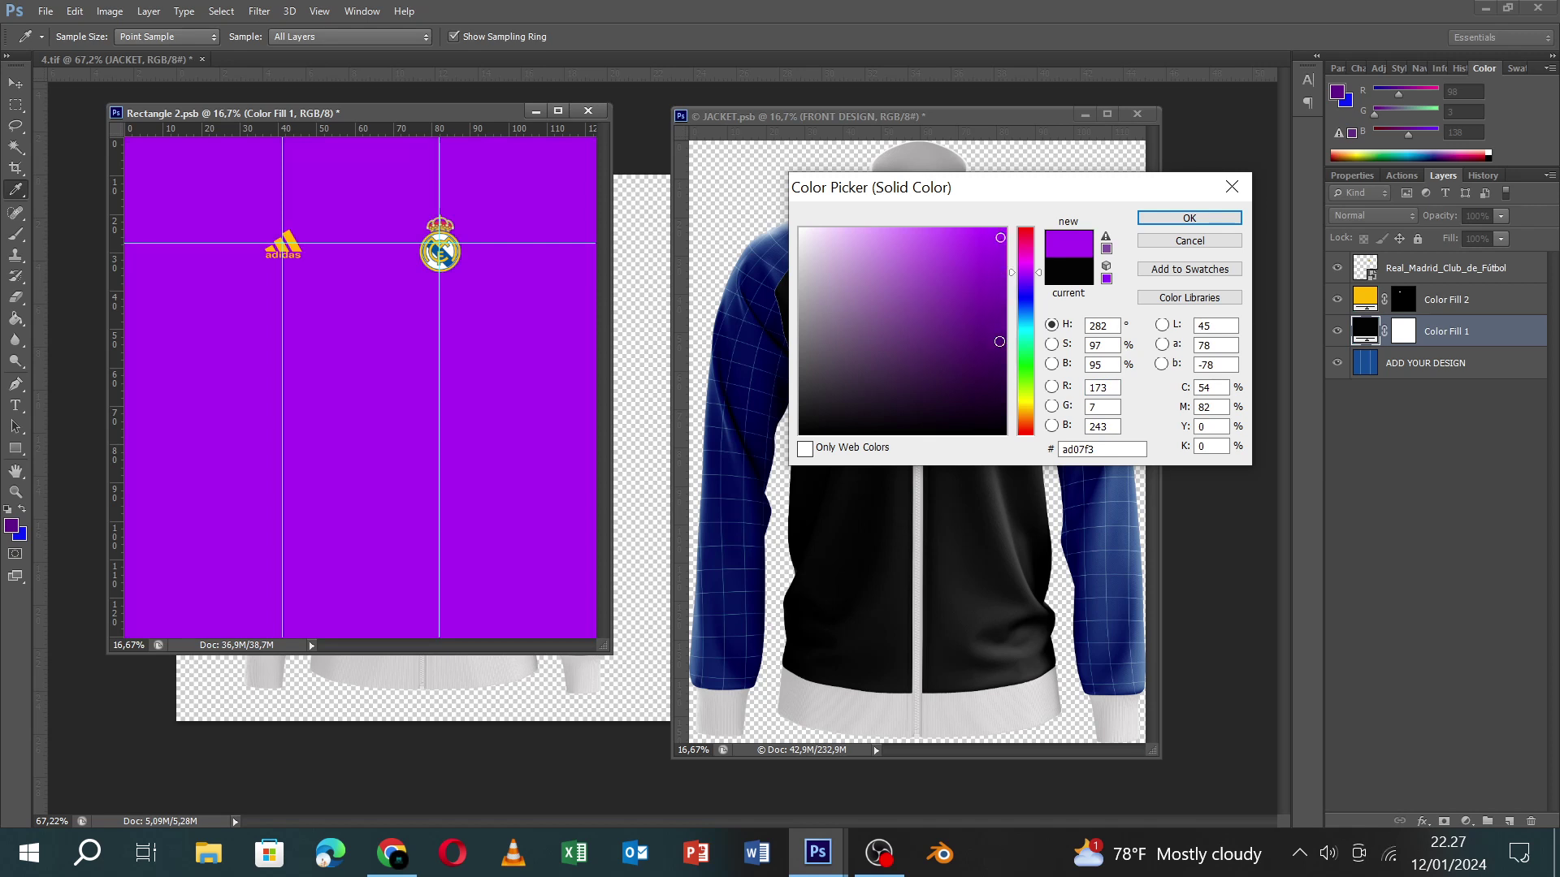
left_click(1000, 341)
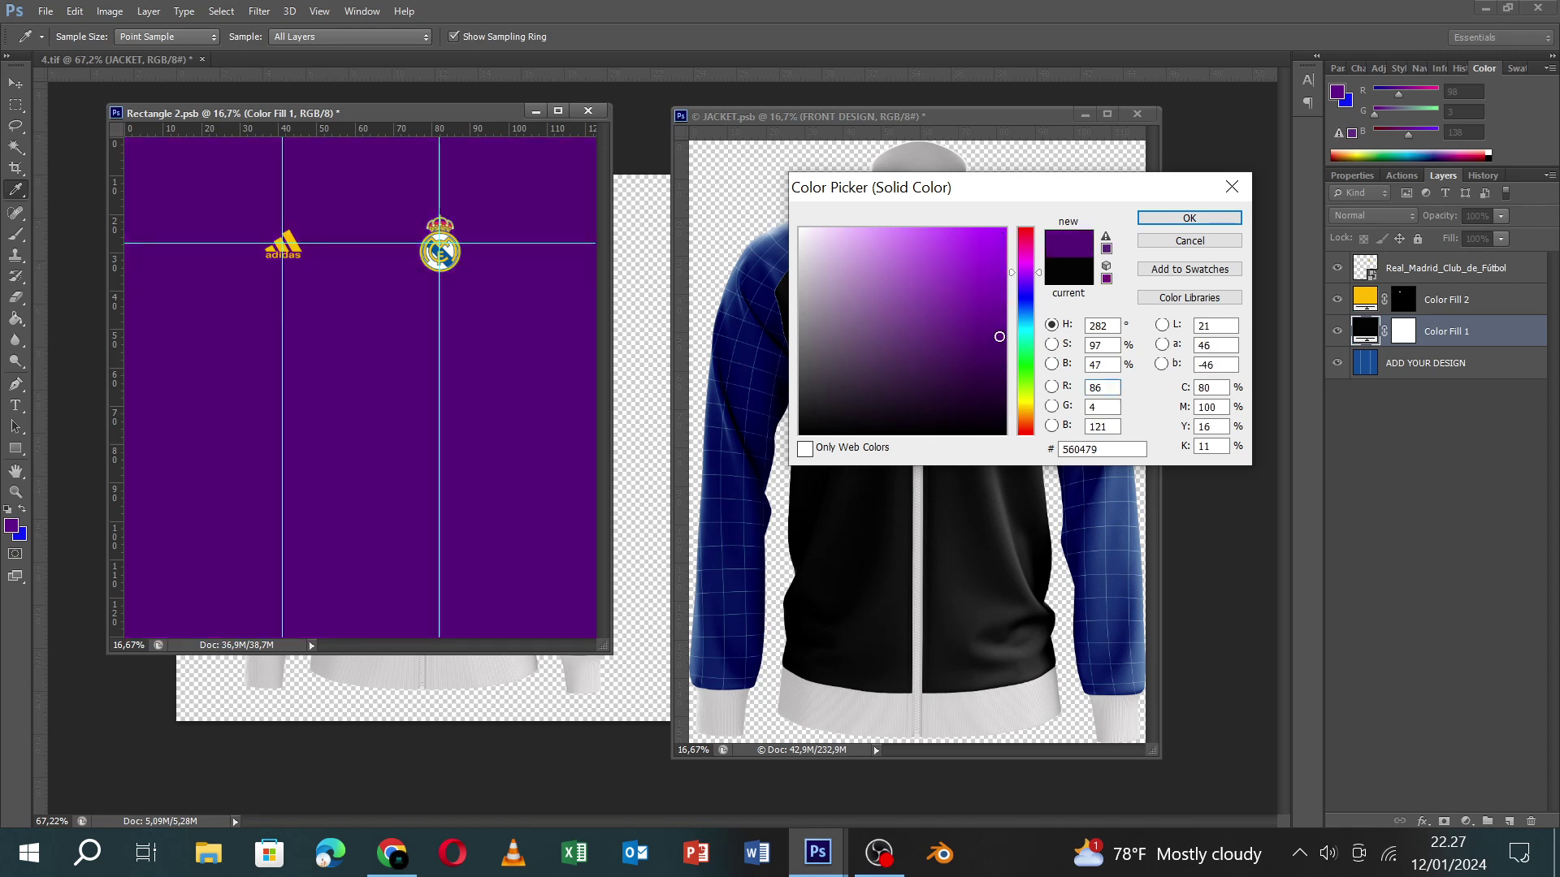
left_click(1190, 217)
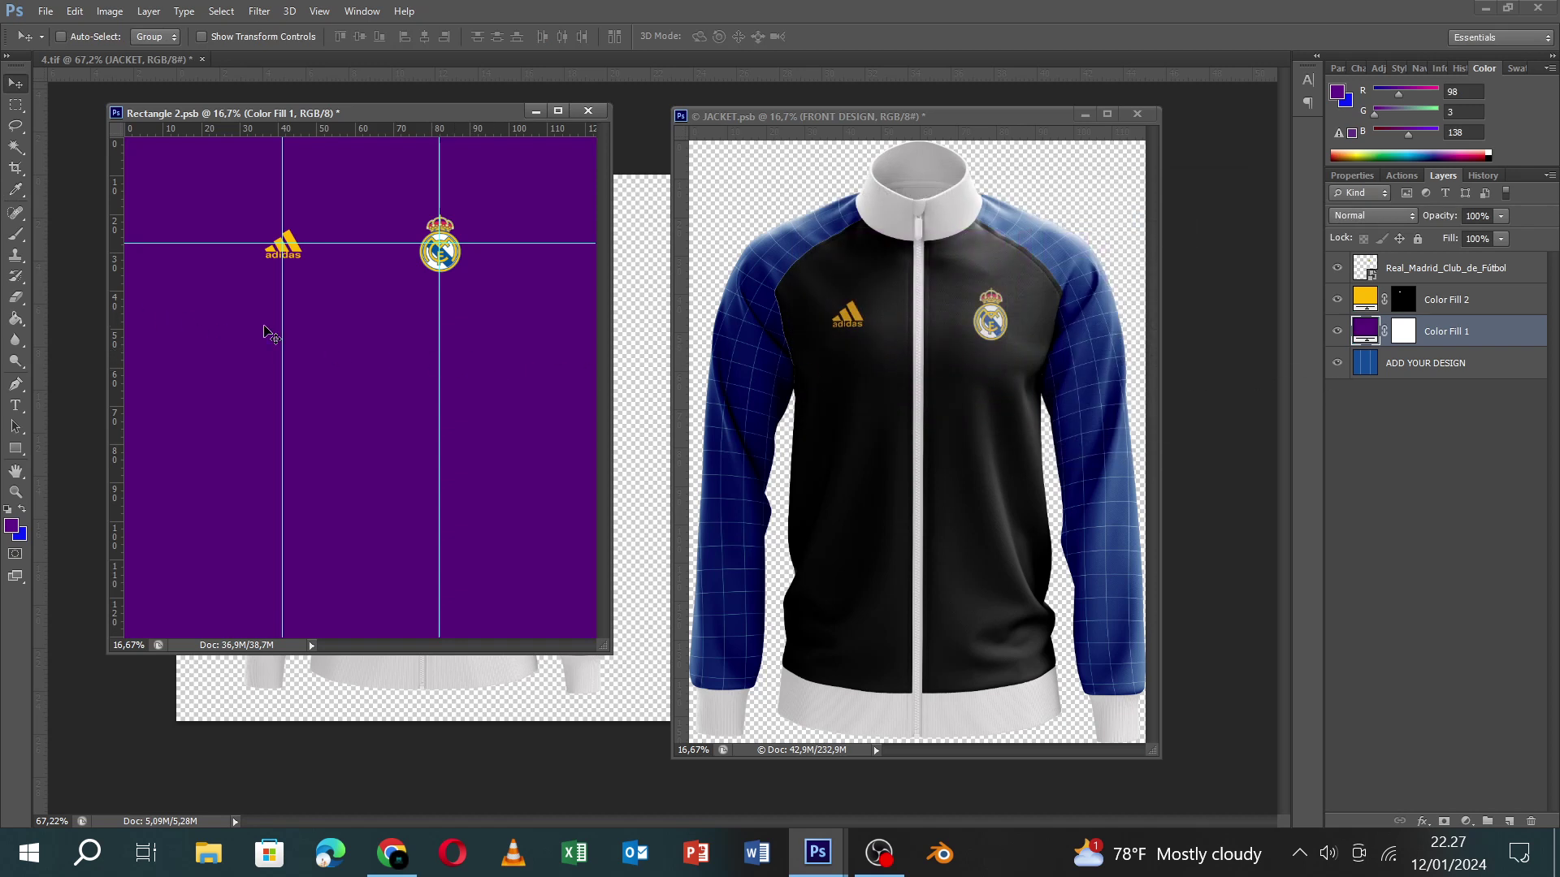
Set the body fill colour back to black.
double_click(1365, 333)
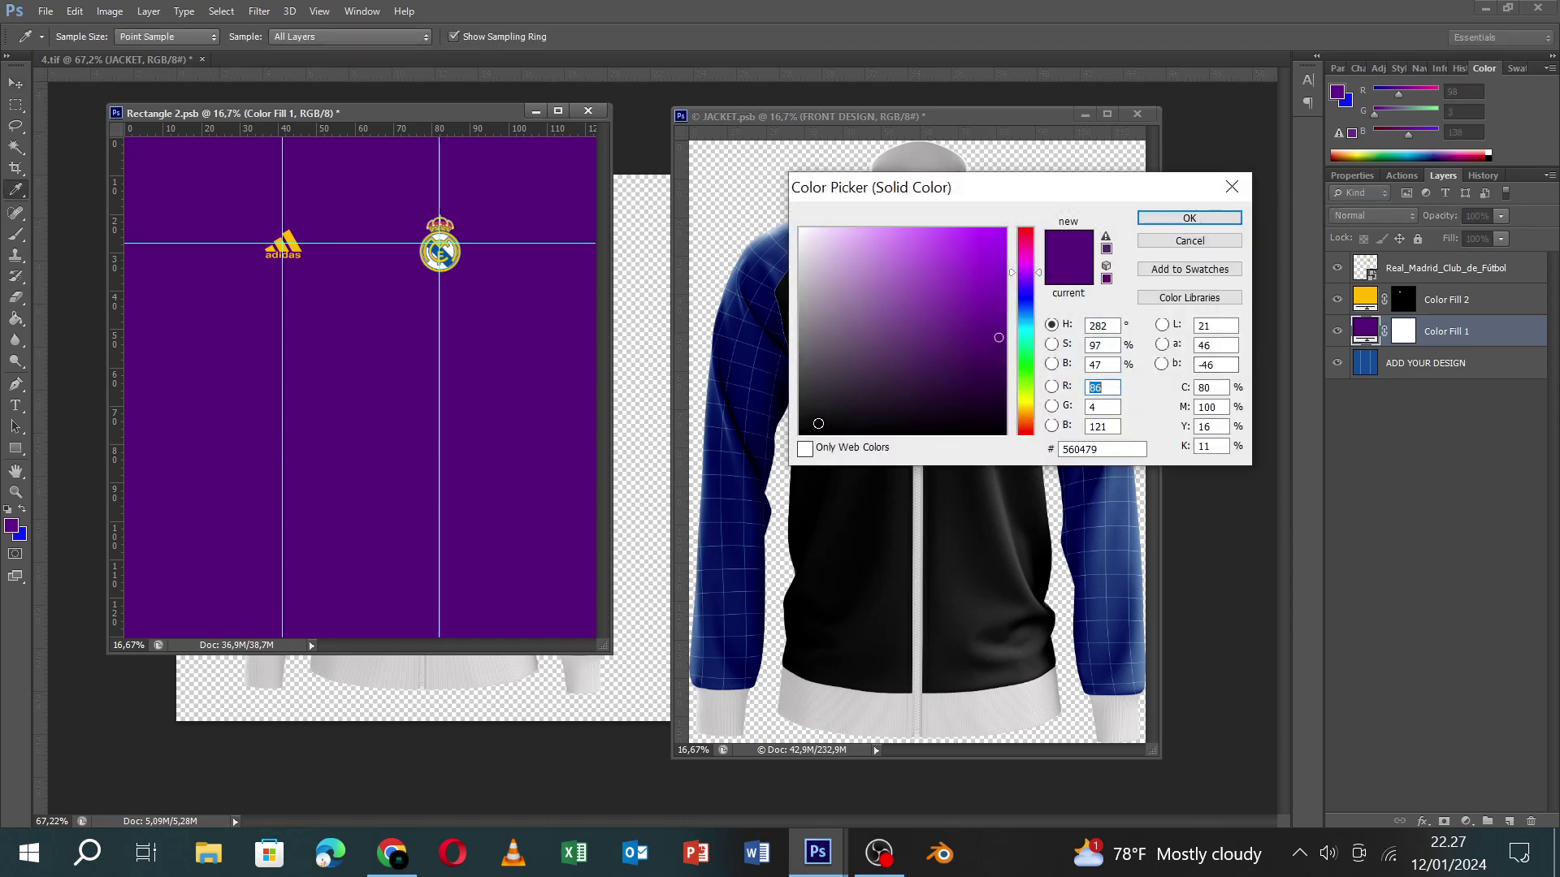
left_click(799, 433)
left_click(1236, 217)
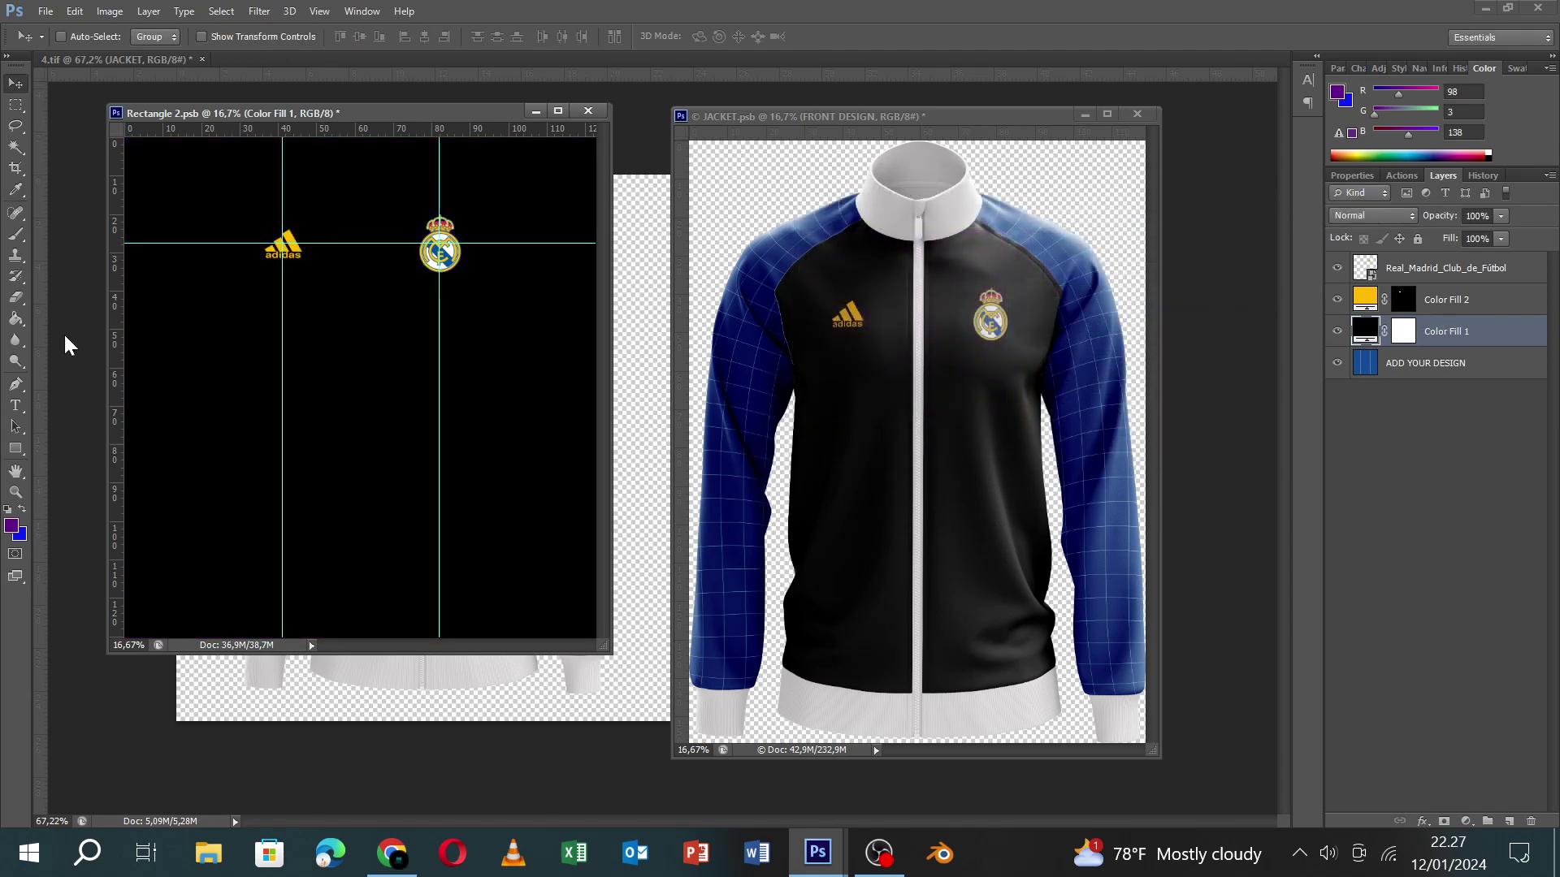
left_click(17, 381)
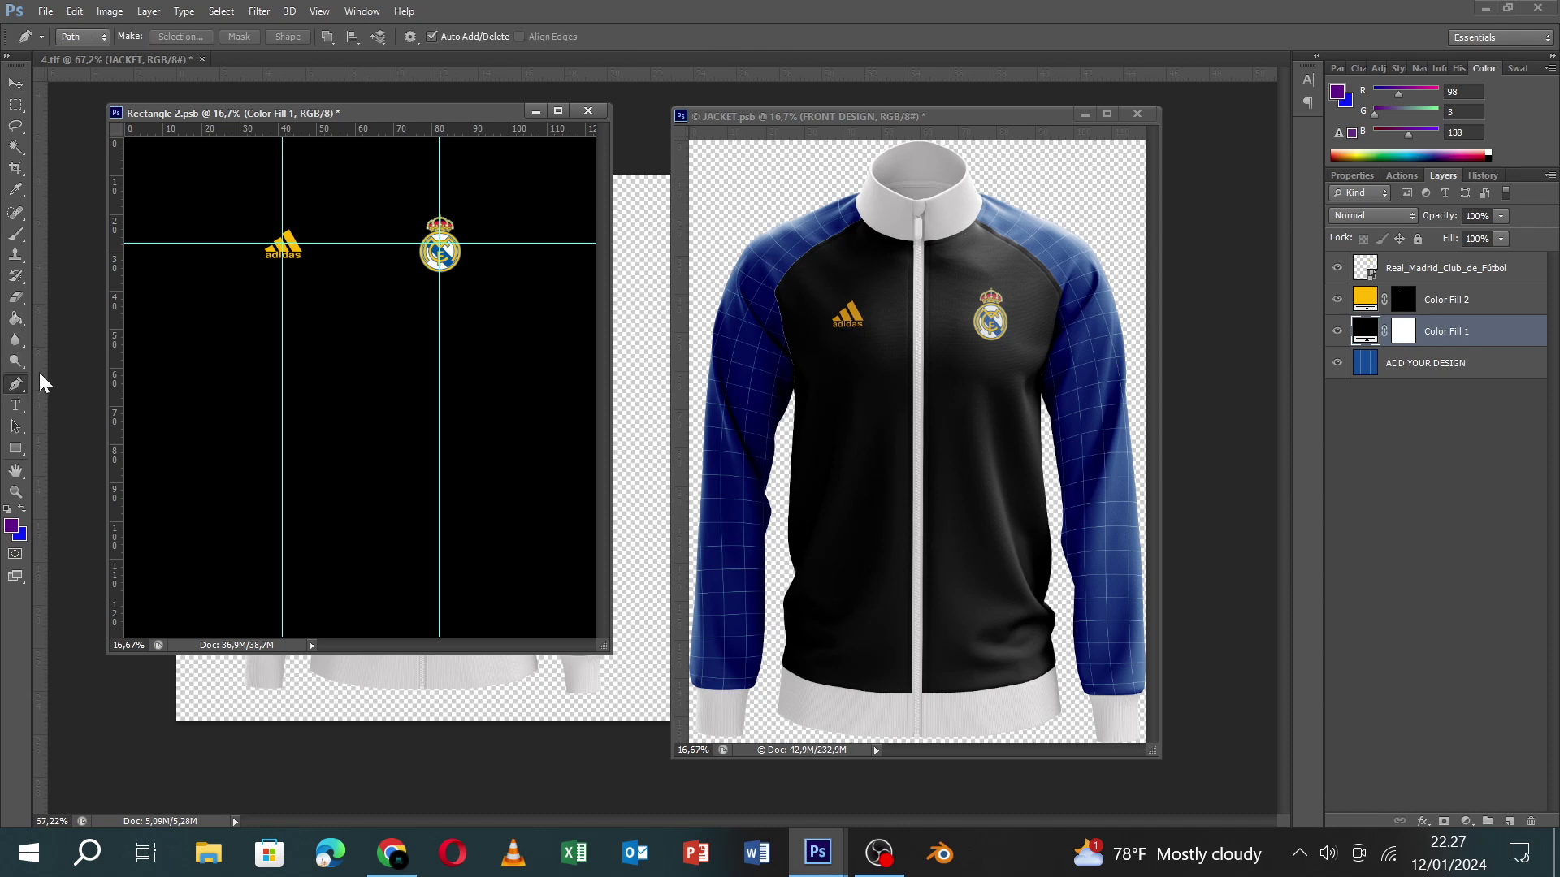
Add a guide at about 61 cm and turn a four-point slanted stripe path into a selection.
left_click(20, 86)
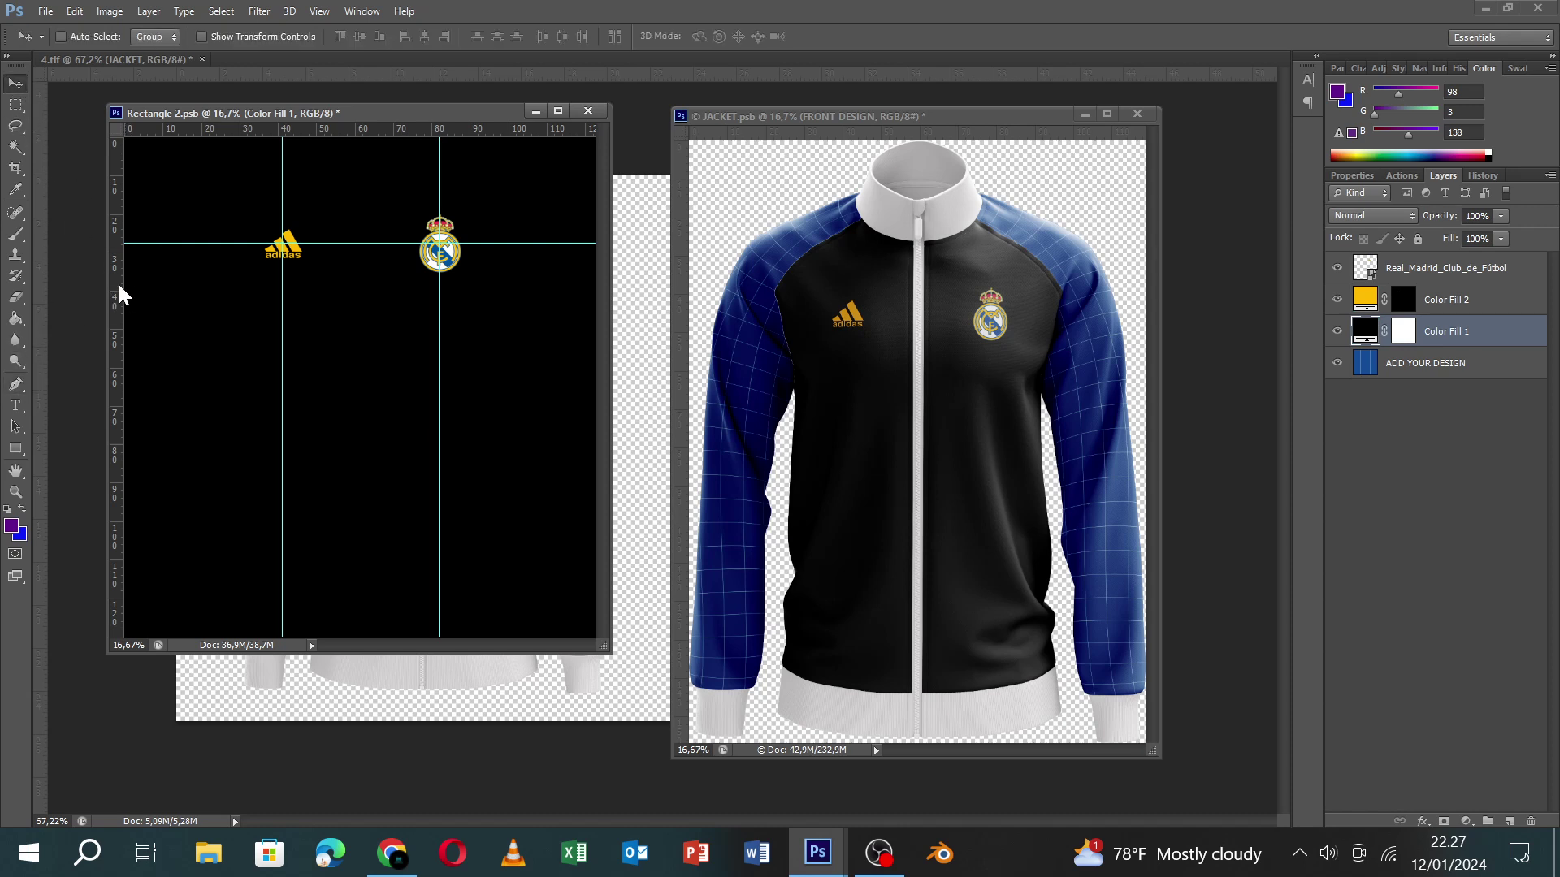
left_click_drag(117, 300, 358, 403)
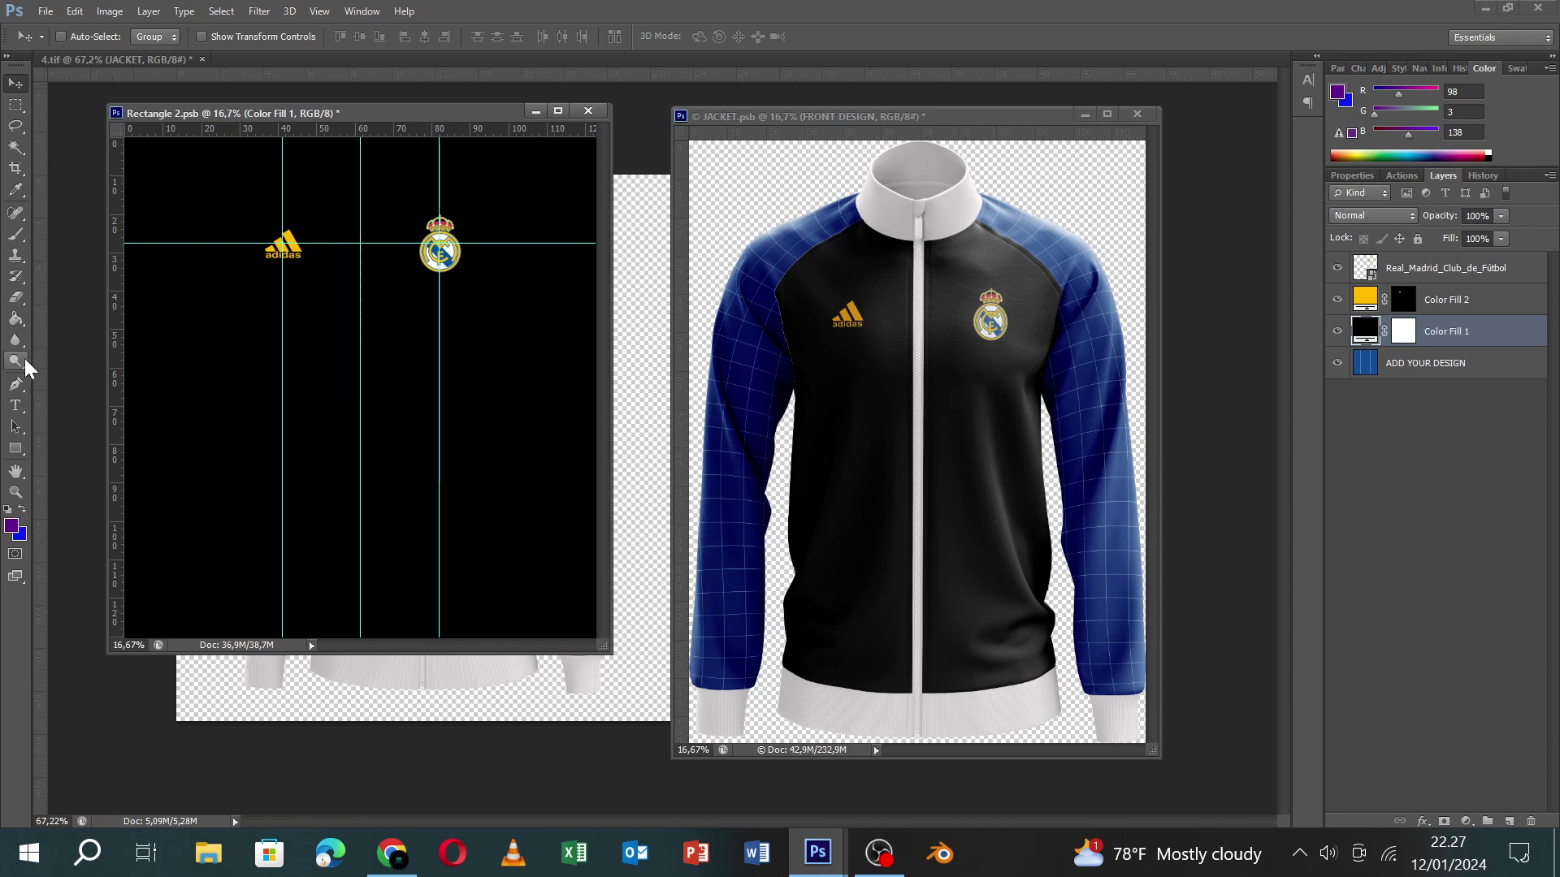
left_click(17, 385)
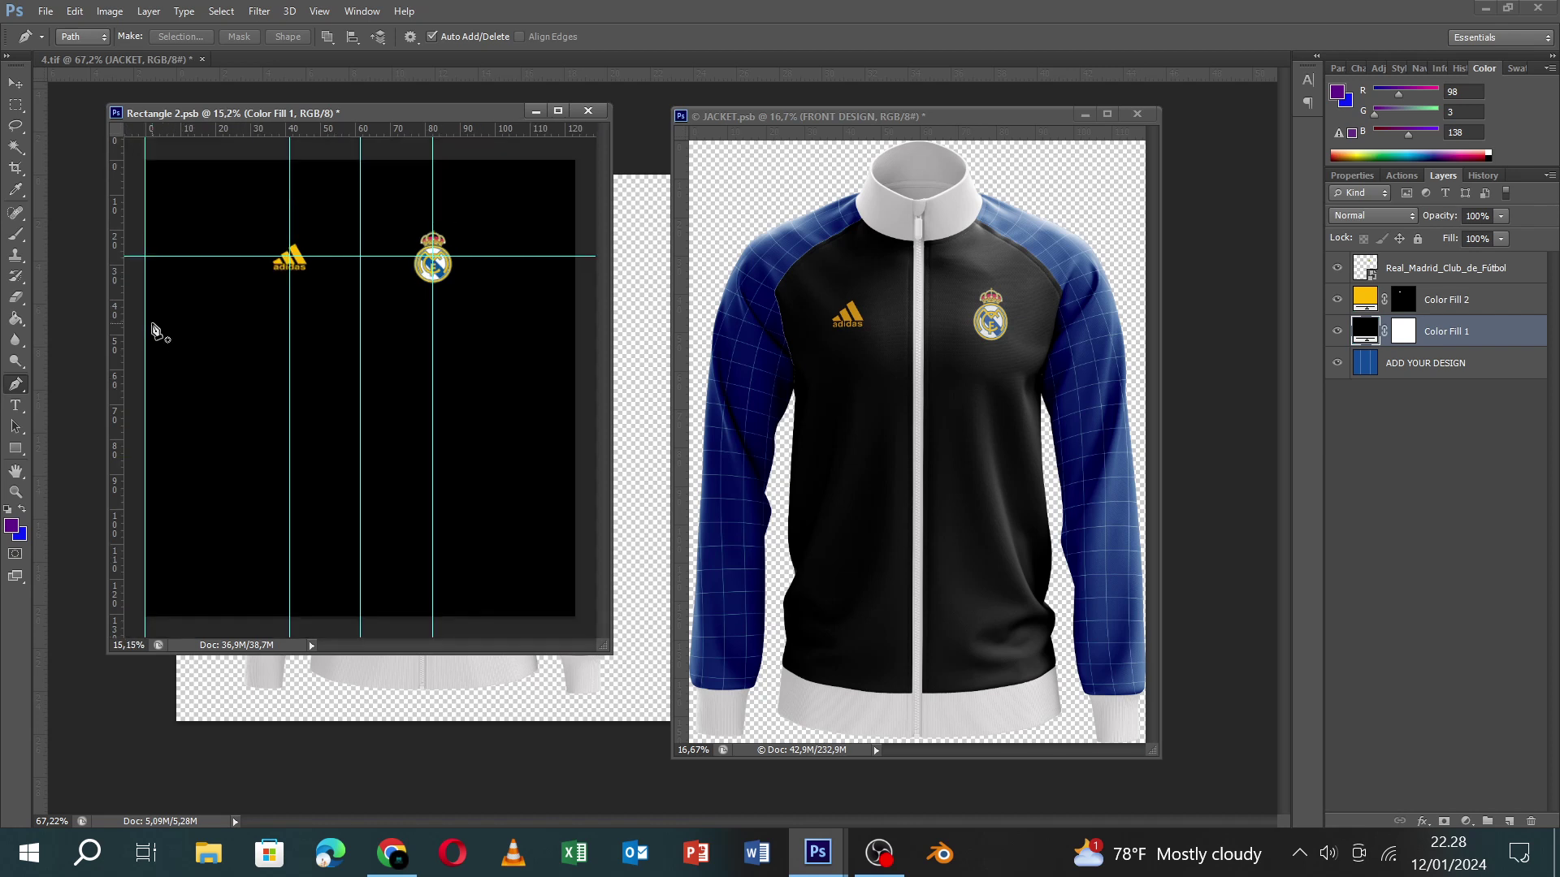
left_click(133, 285)
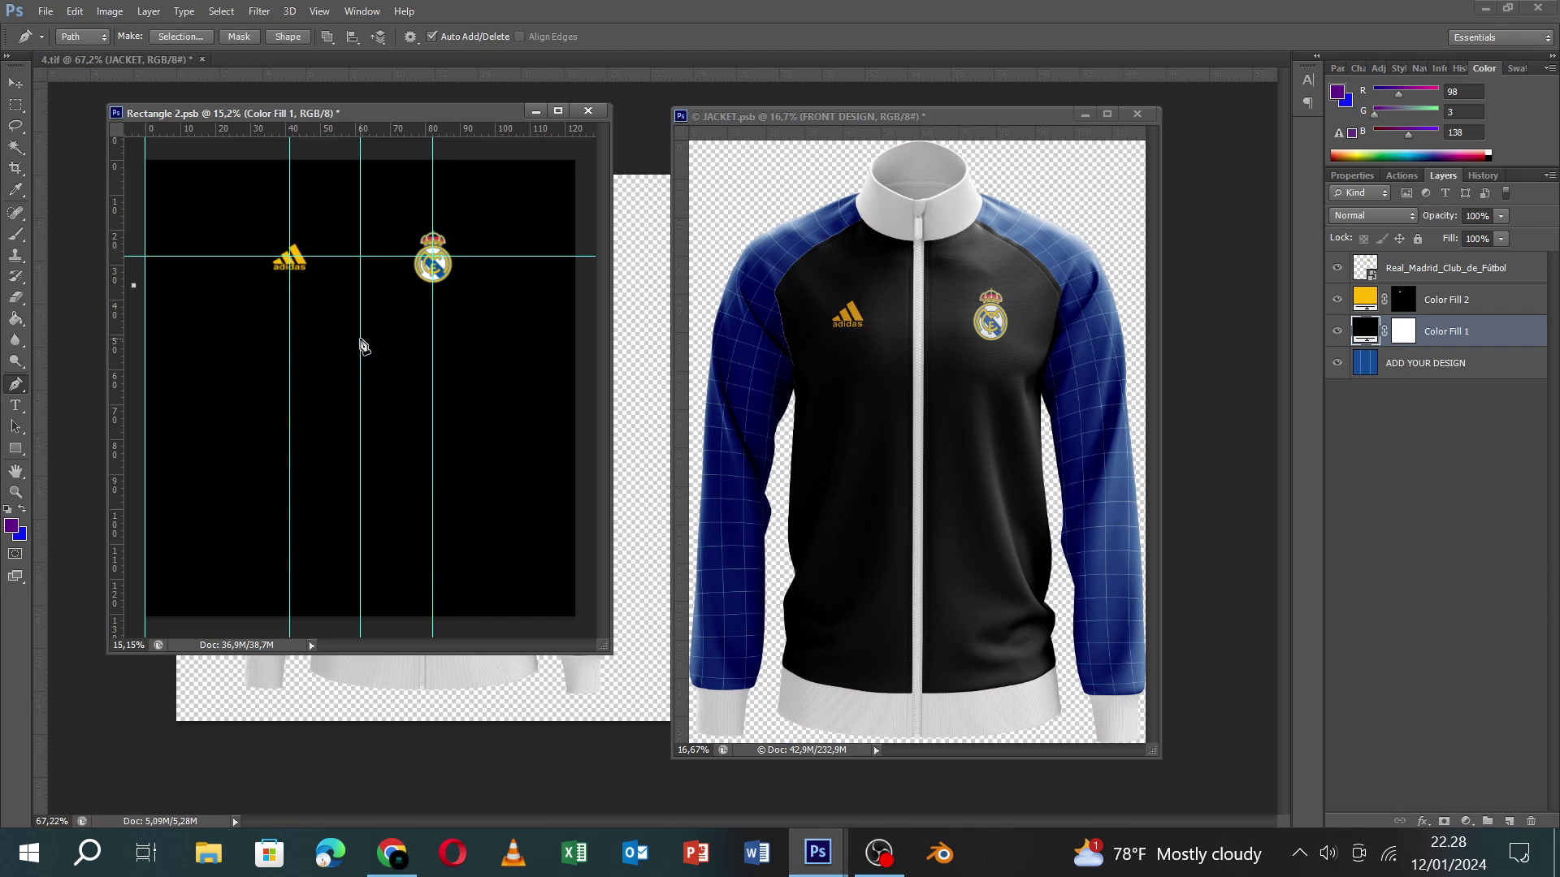
left_click(361, 339)
left_click(135, 324)
left_click(133, 285)
left_click(161, 37)
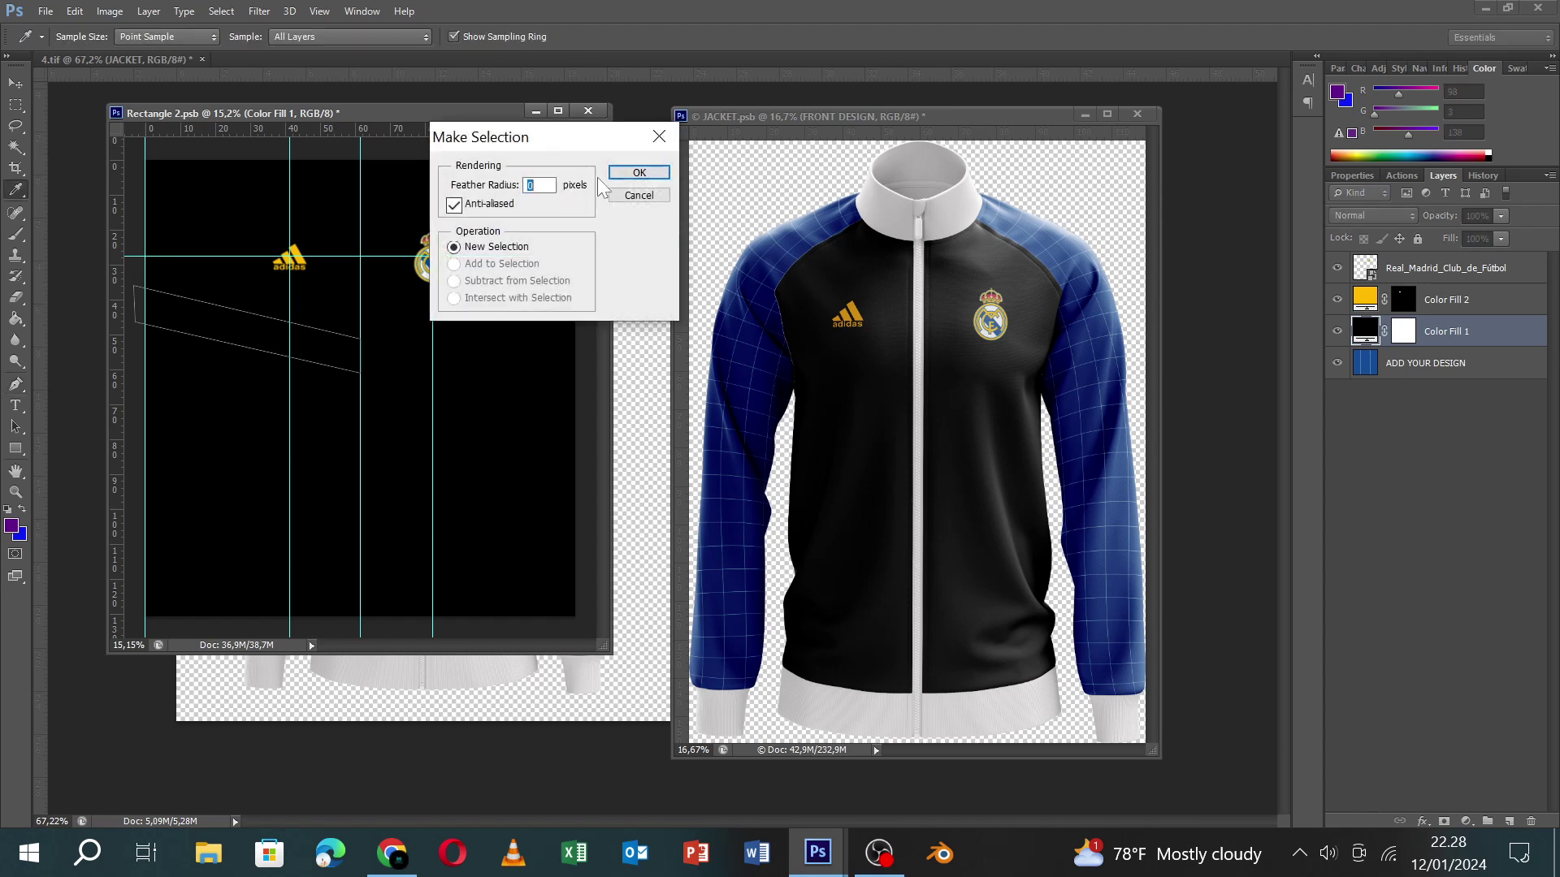
left_click(640, 172)
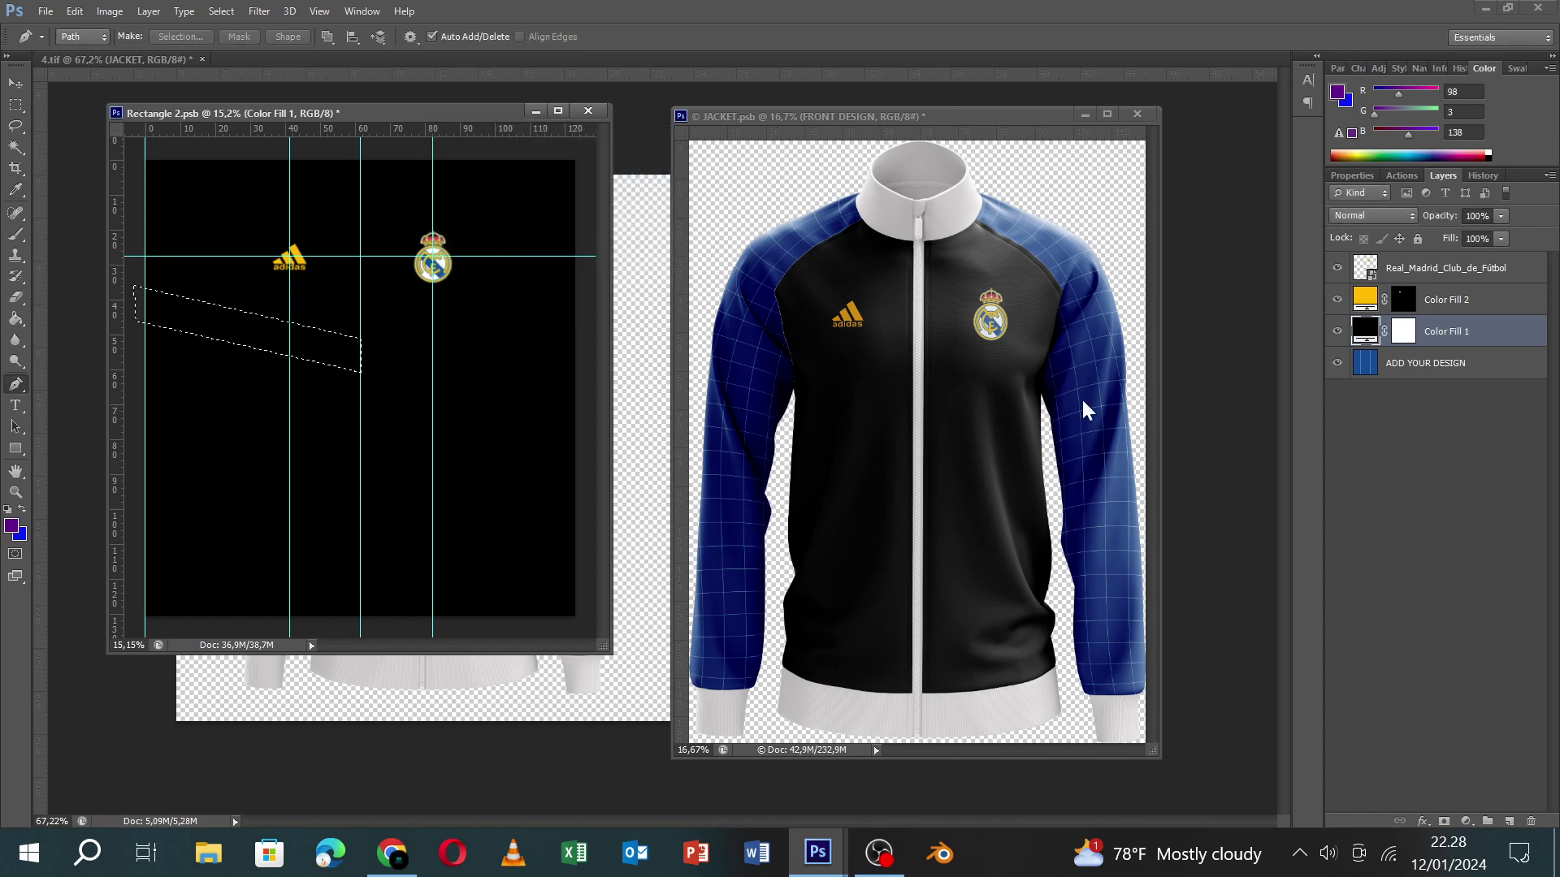
Fill the stripe selection with the logo's yellow sampled as a Solid Color layer.
left_click(1465, 820)
left_click(1411, 324)
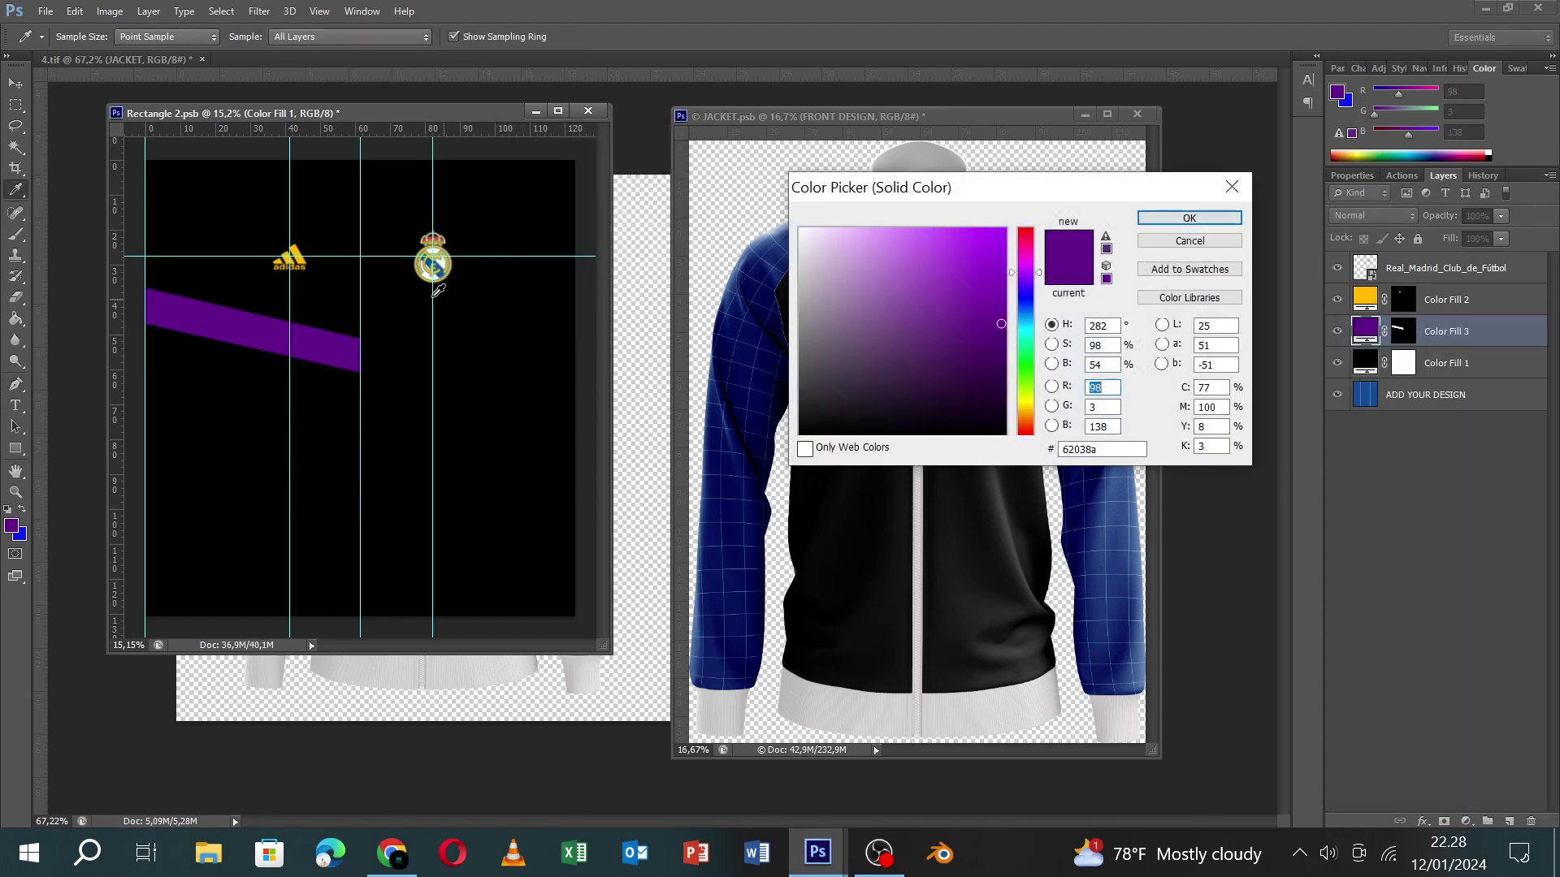
left_click(294, 253)
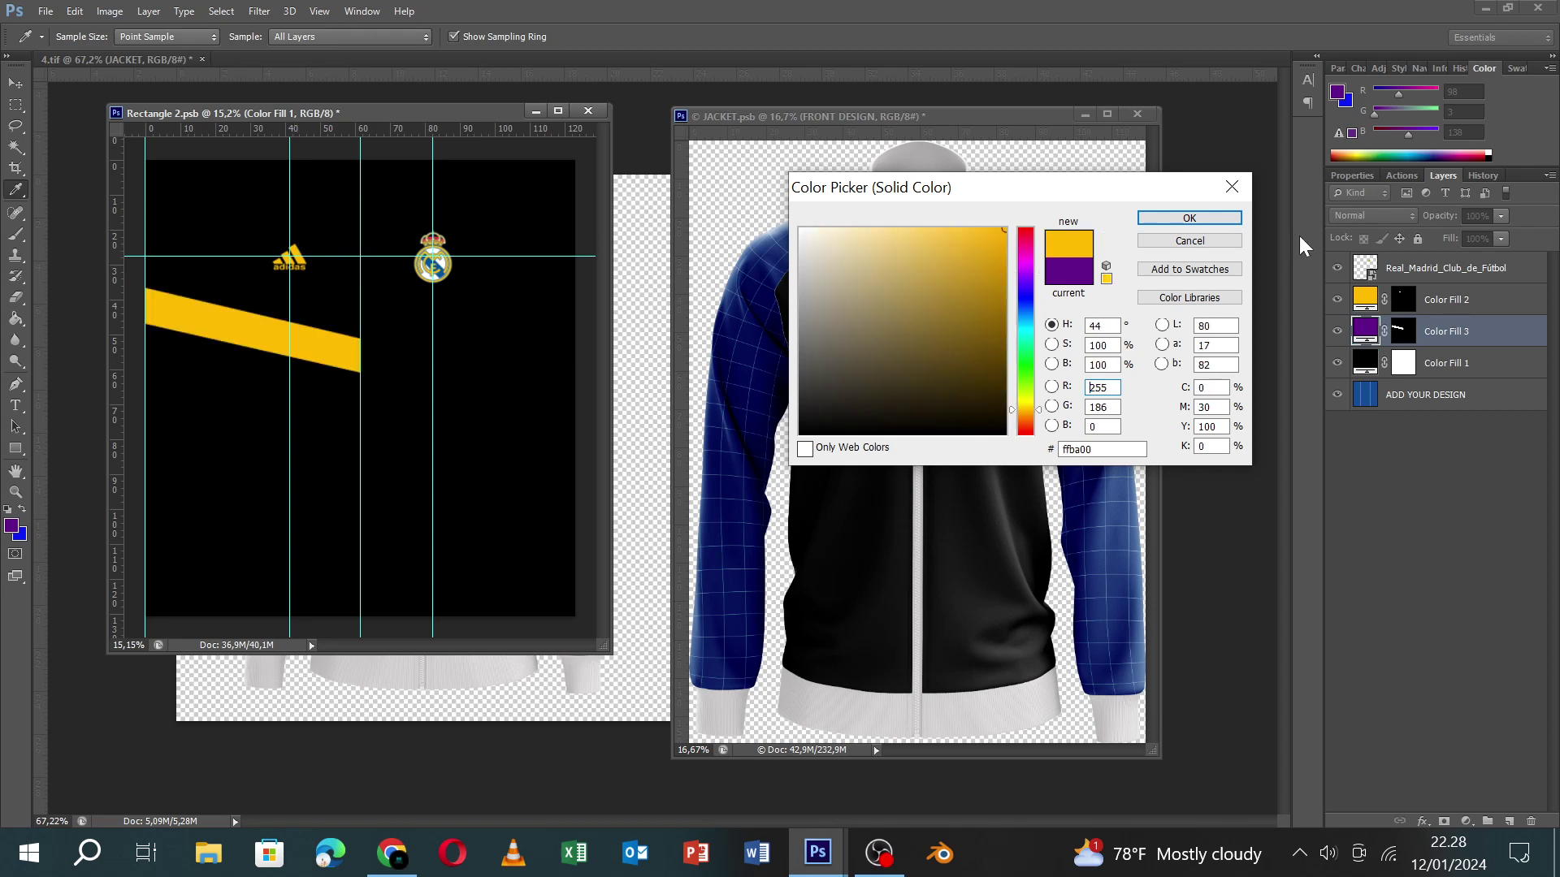
left_click(1217, 220)
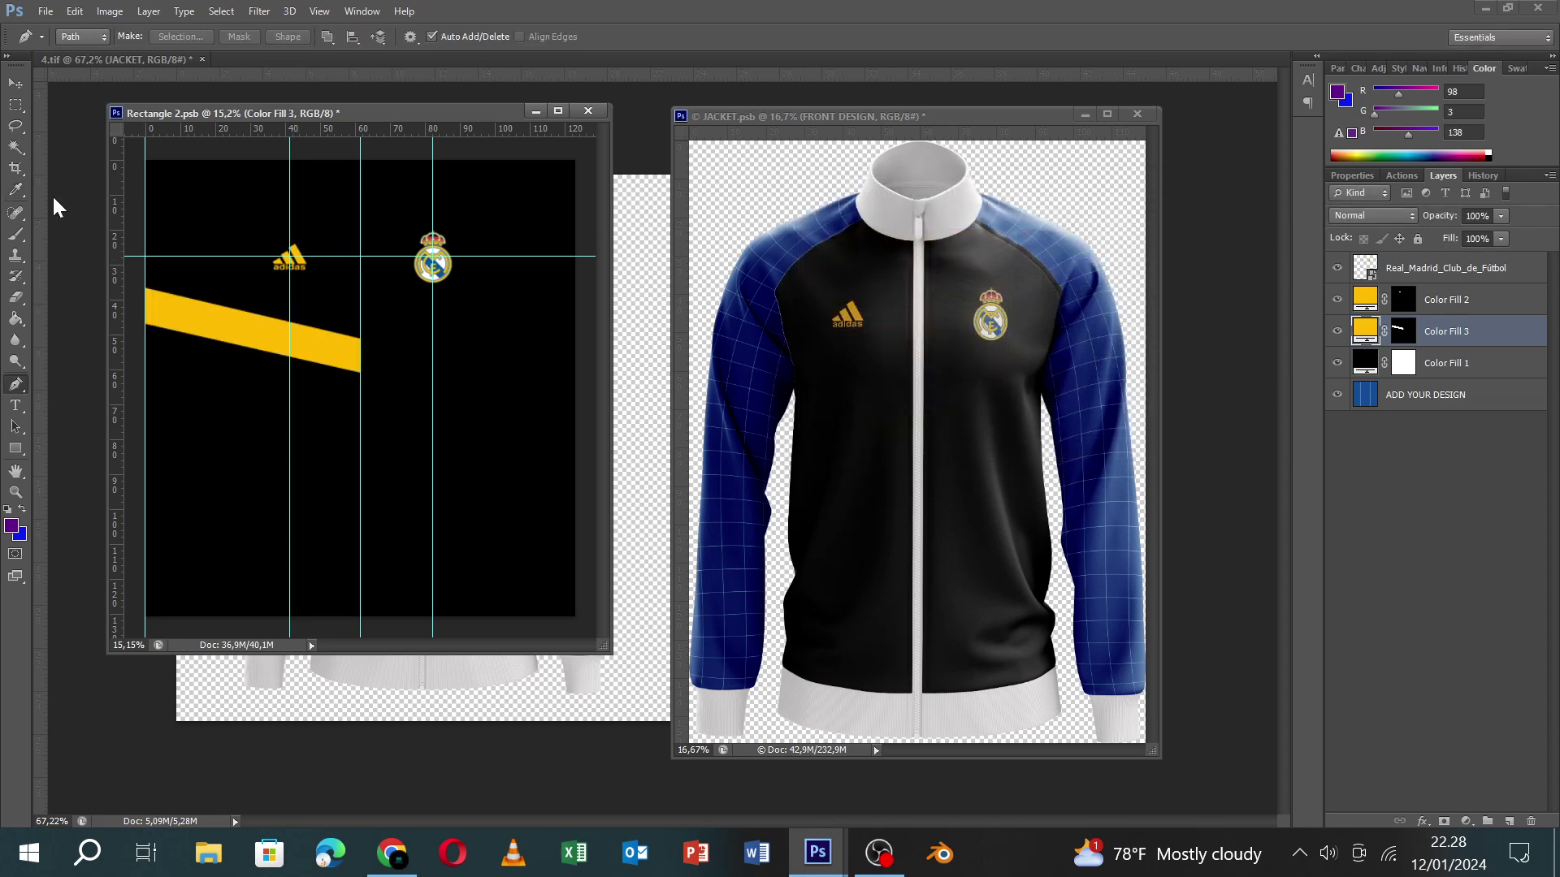
Duplicate the yellow band, flip it horizontally, and shift it right to form a V chevron.
left_click(14, 84)
key("ctrl+j")
key("ctrl+t")
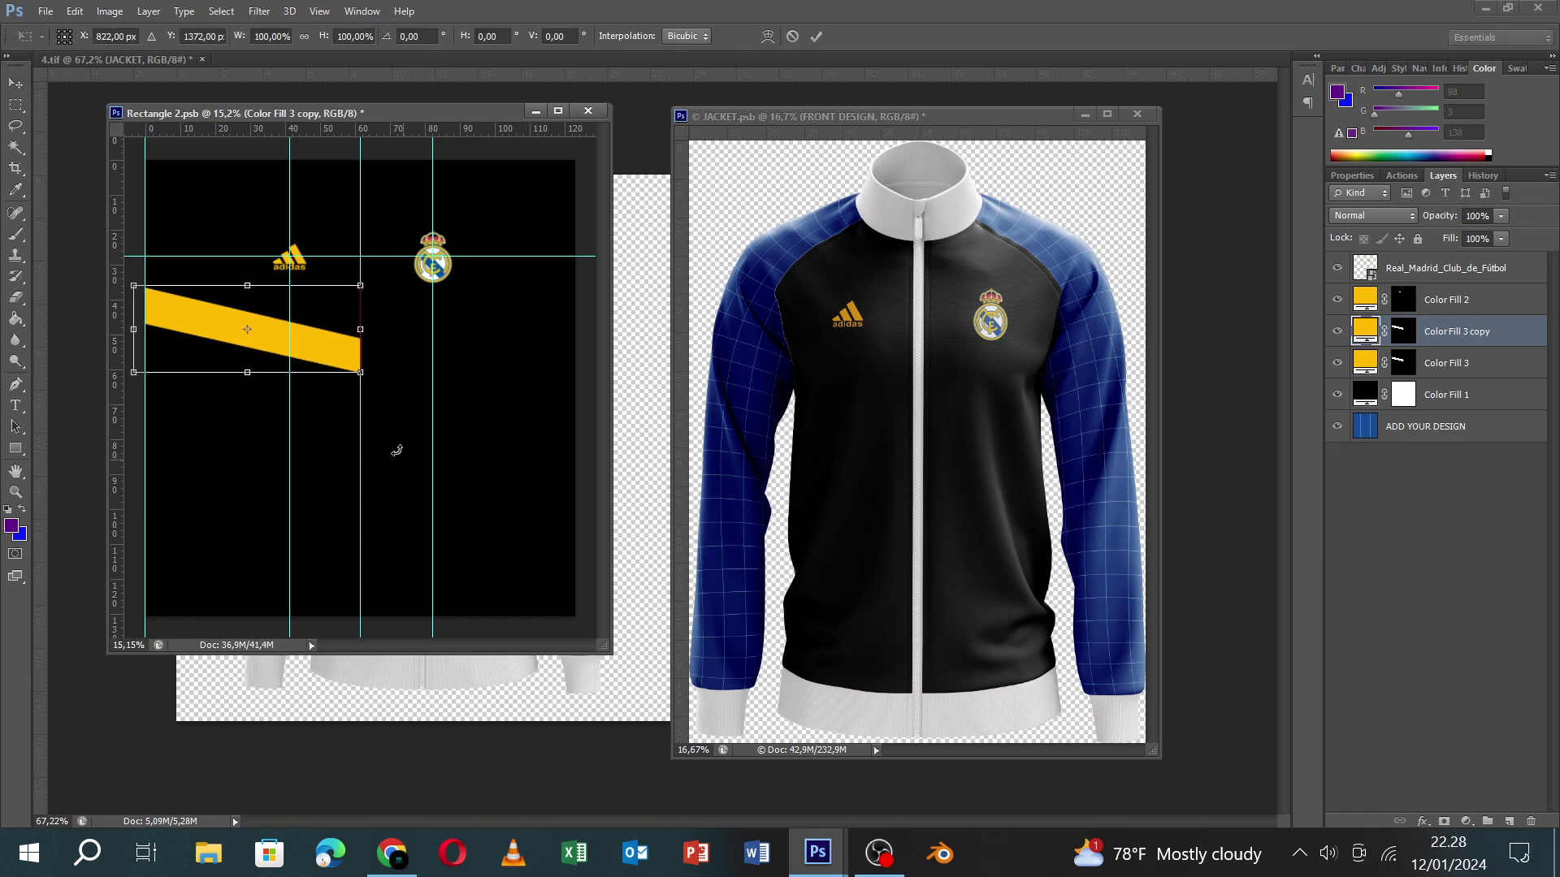
right_click(319, 358)
left_click(365, 688)
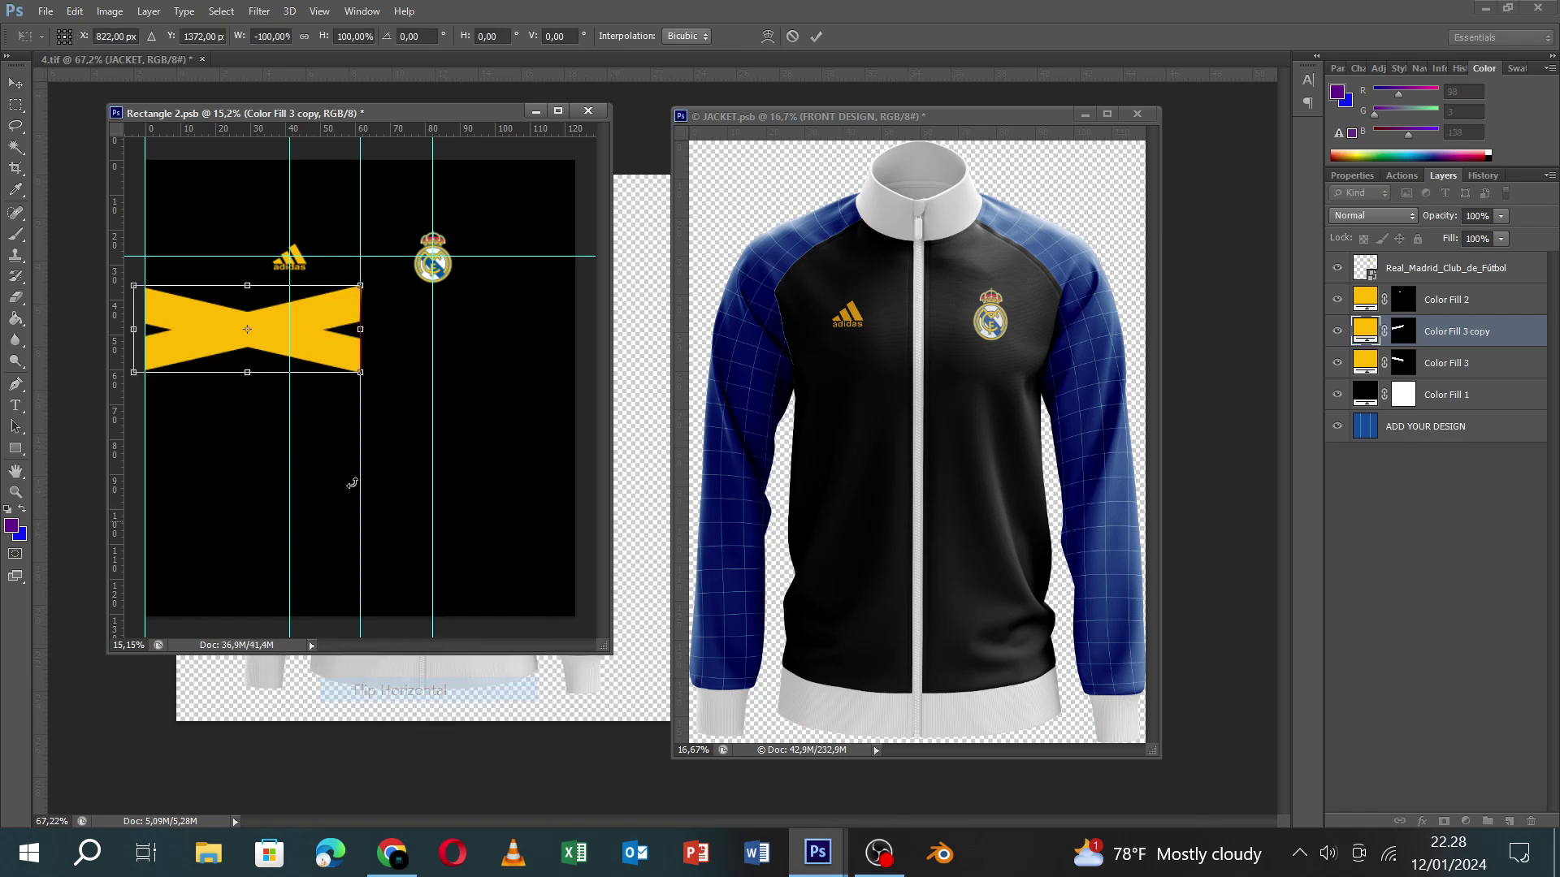
left_click_drag(274, 337, 501, 337)
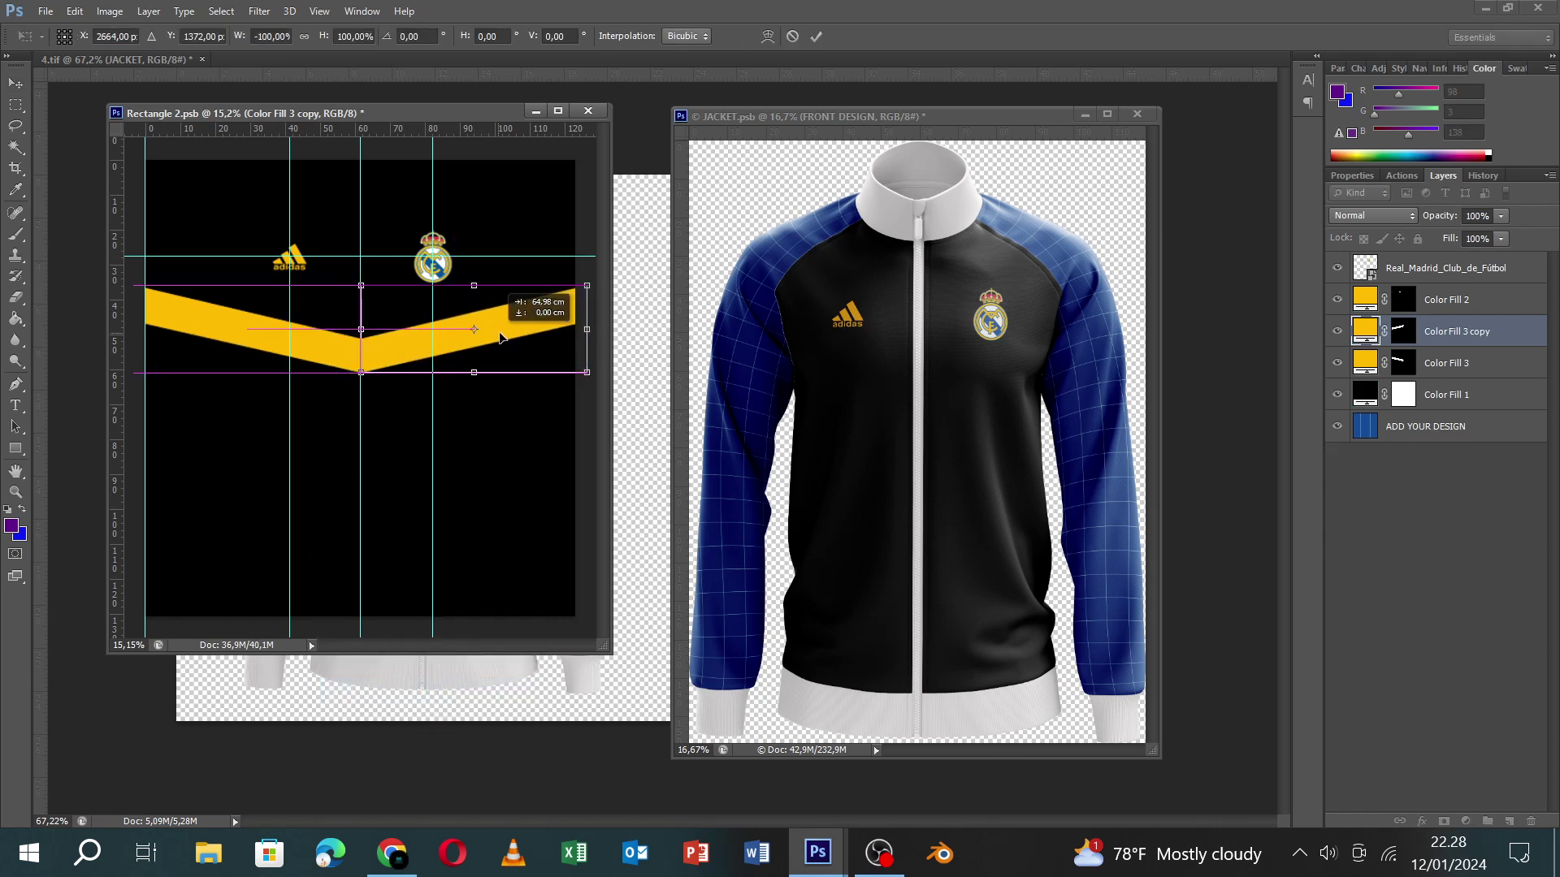
key("Return")
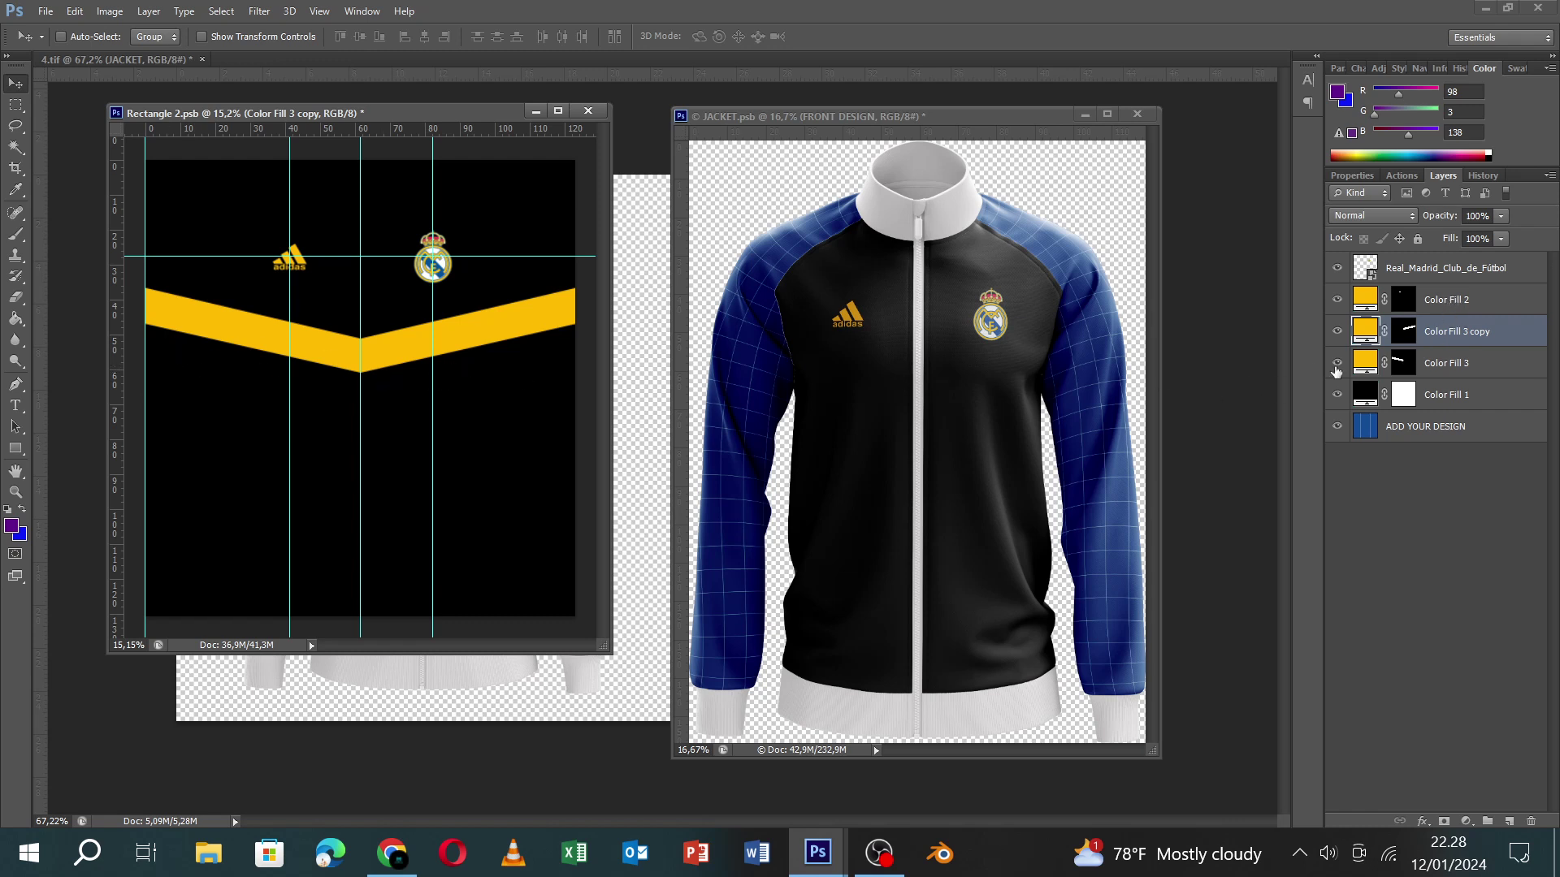
left_click(1444, 395)
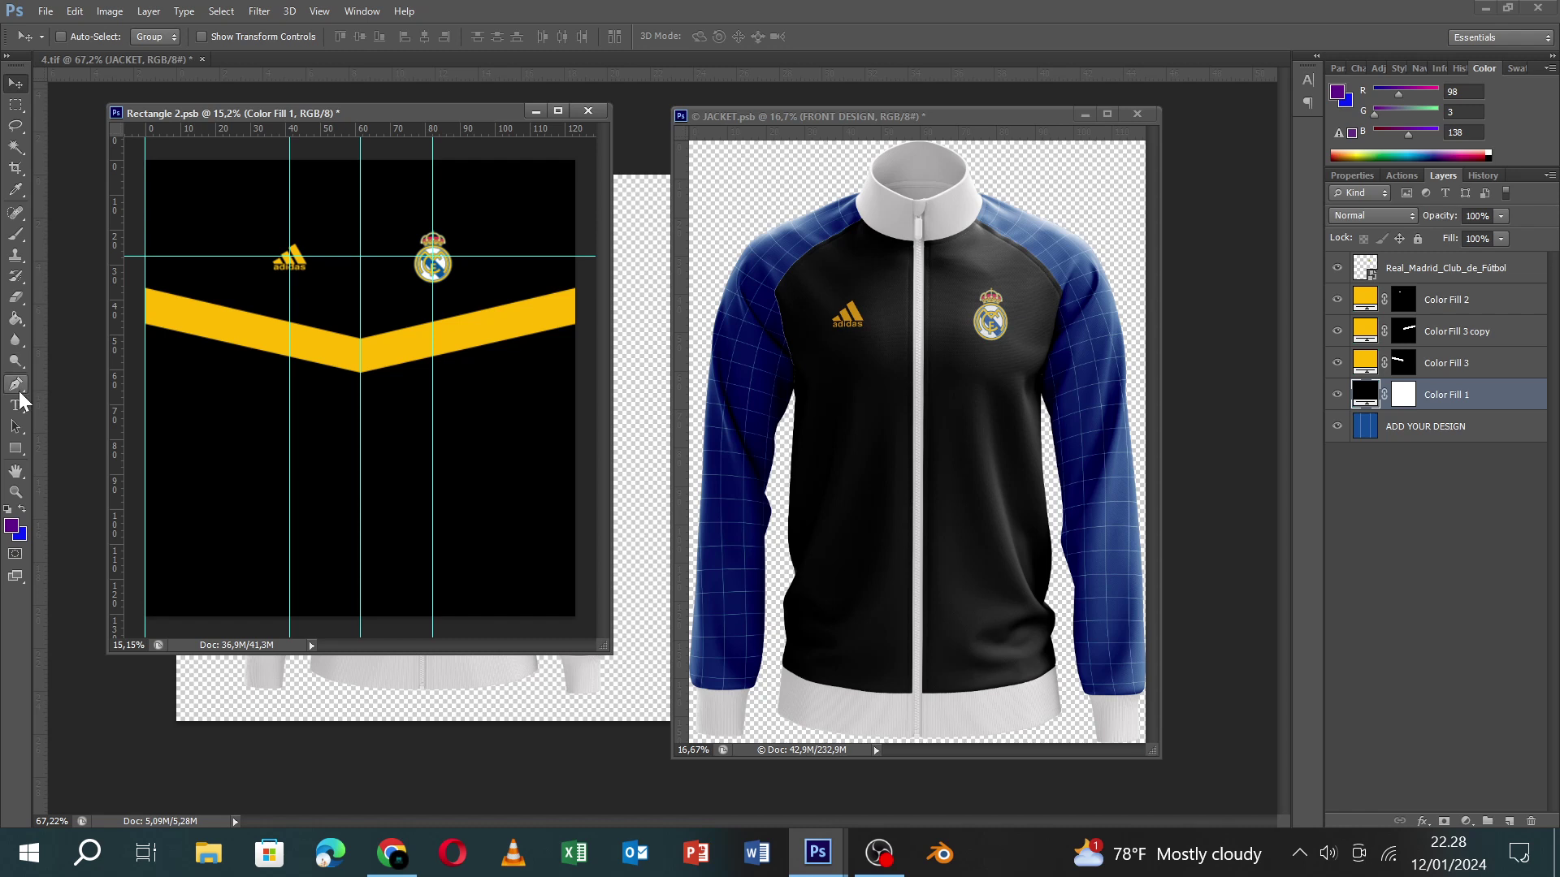
Trace a closed path around the upper chest above the chevron.
left_click(17, 388)
left_click(135, 293)
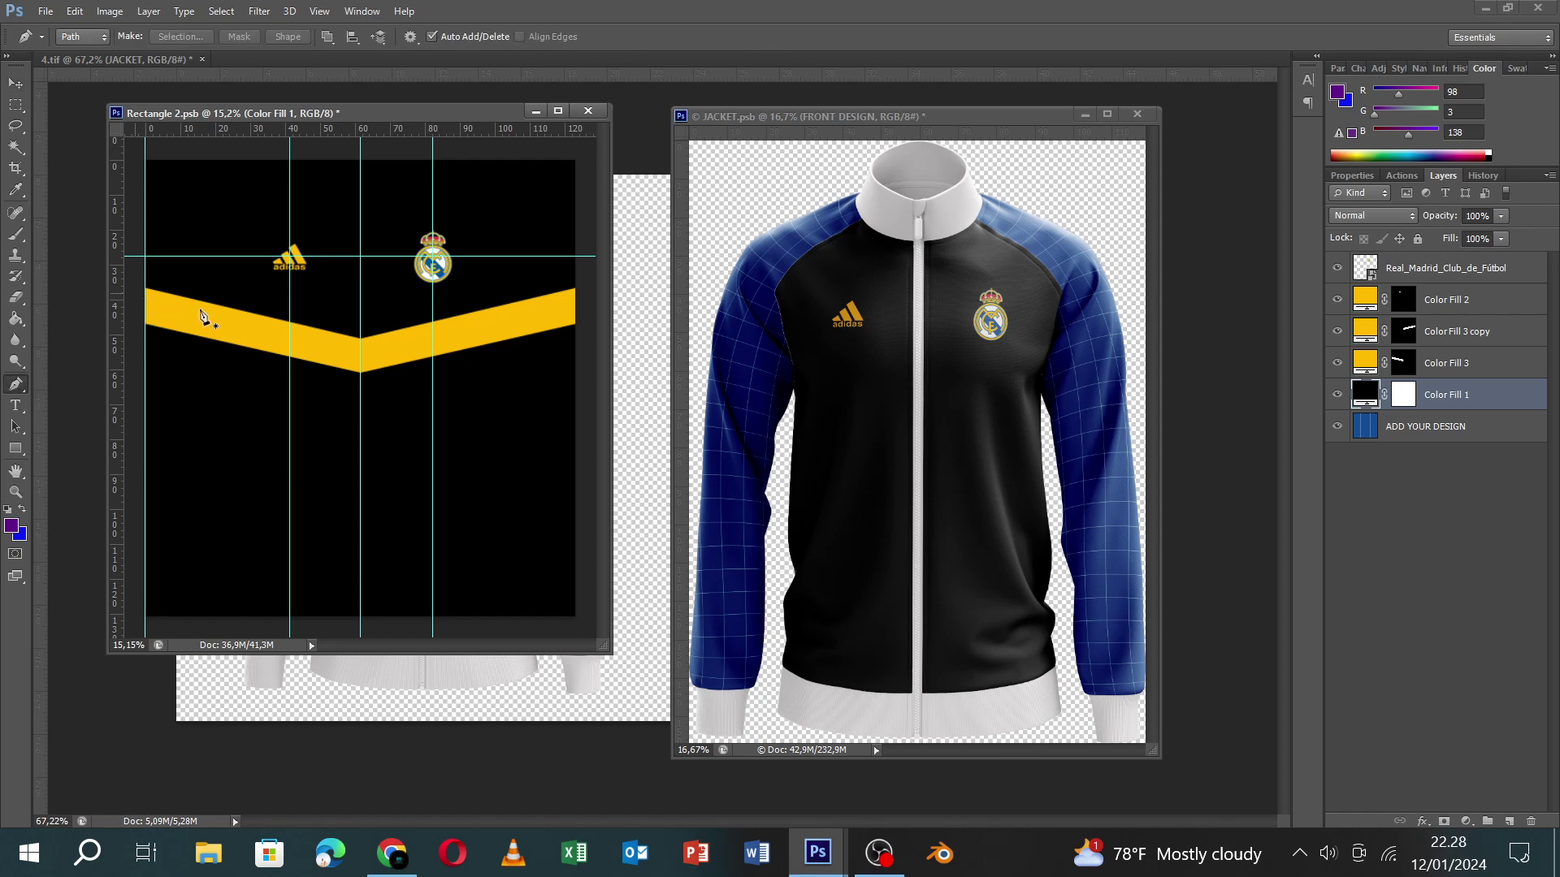
left_click(361, 353)
left_click(590, 294)
left_click(581, 148)
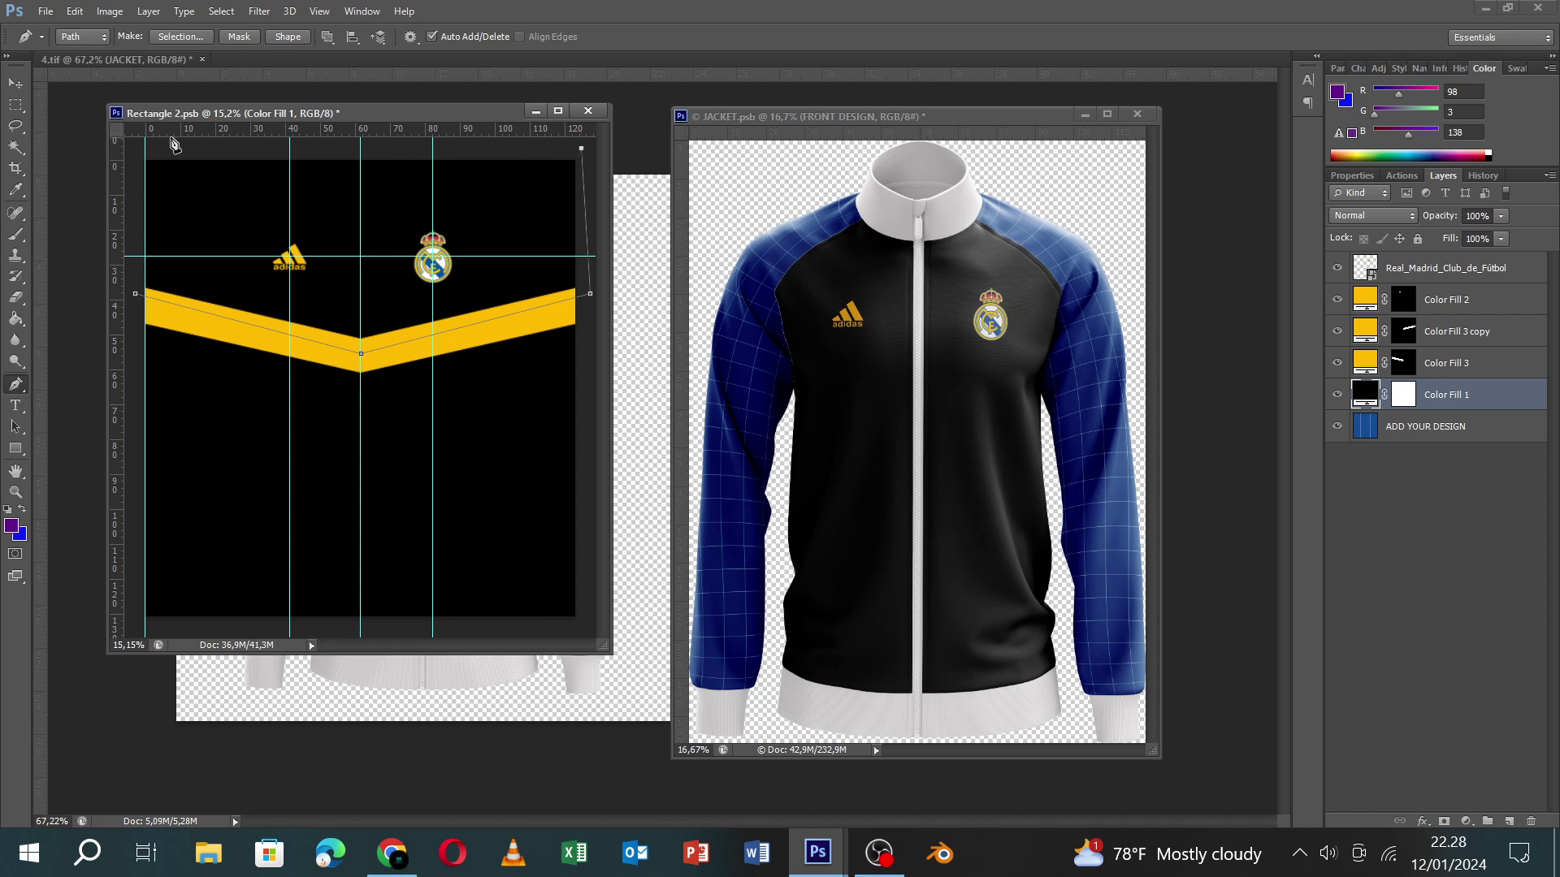
left_click(136, 149)
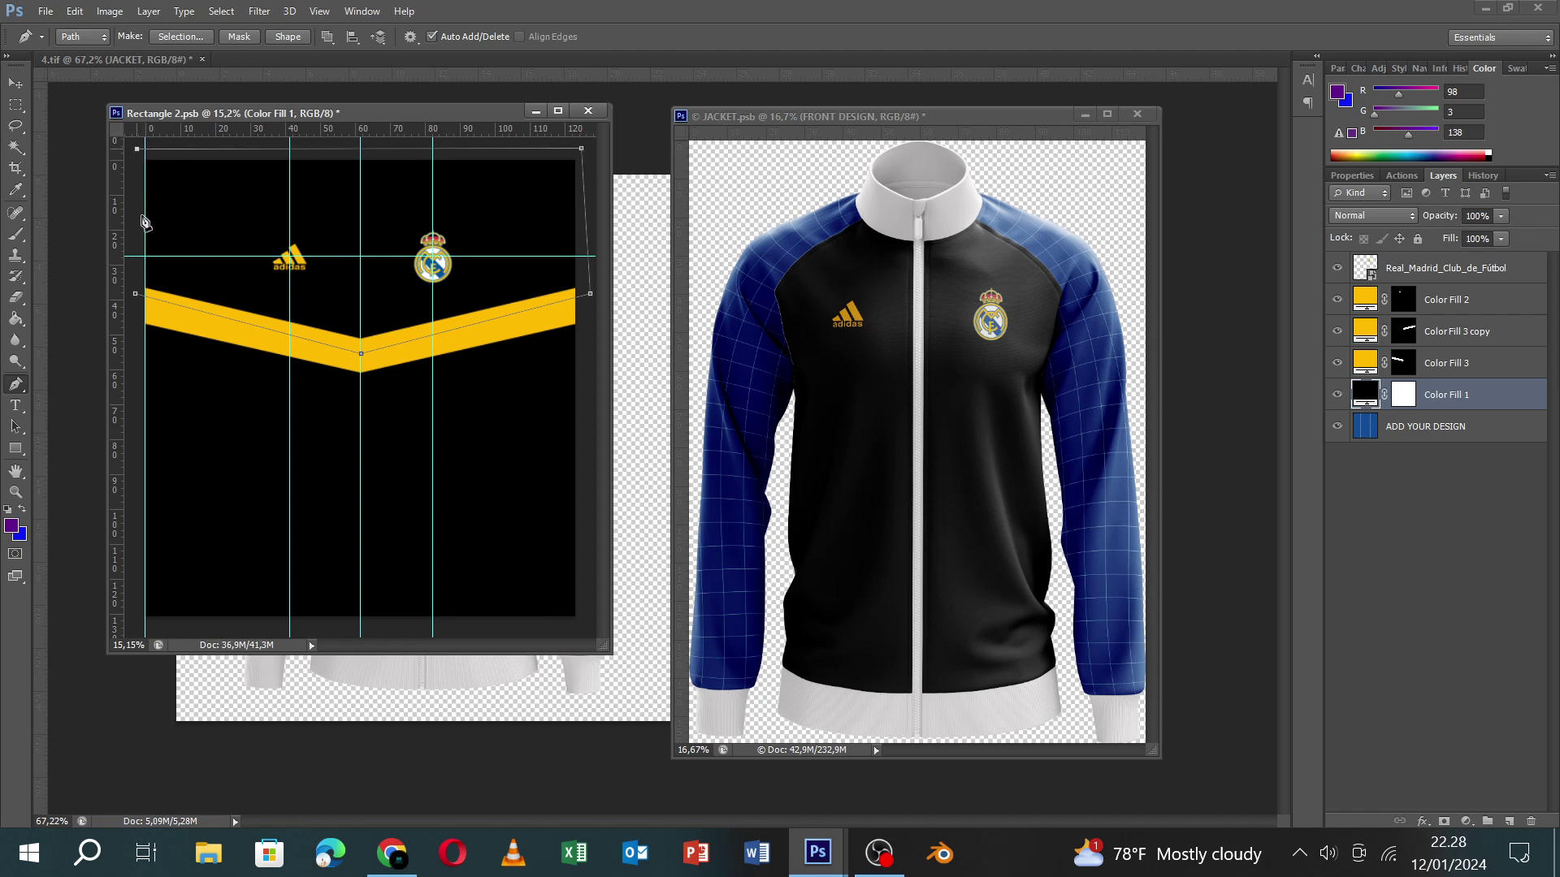
left_click(135, 293)
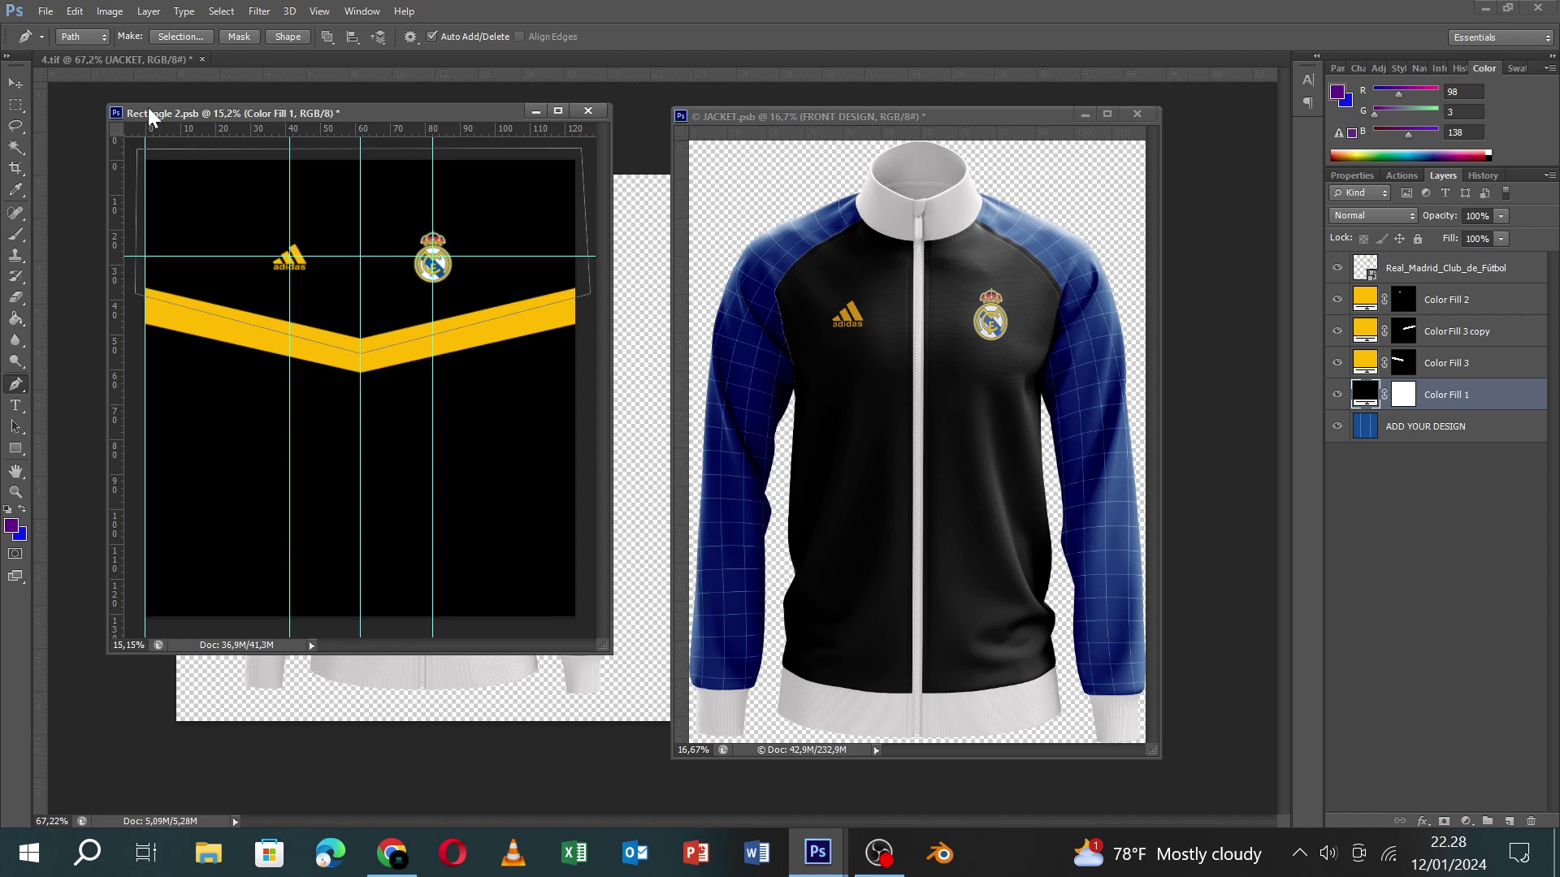
Convert the path to a selection and add a purple #62038a Solid Color fill layer.
left_click(198, 38)
left_click(639, 173)
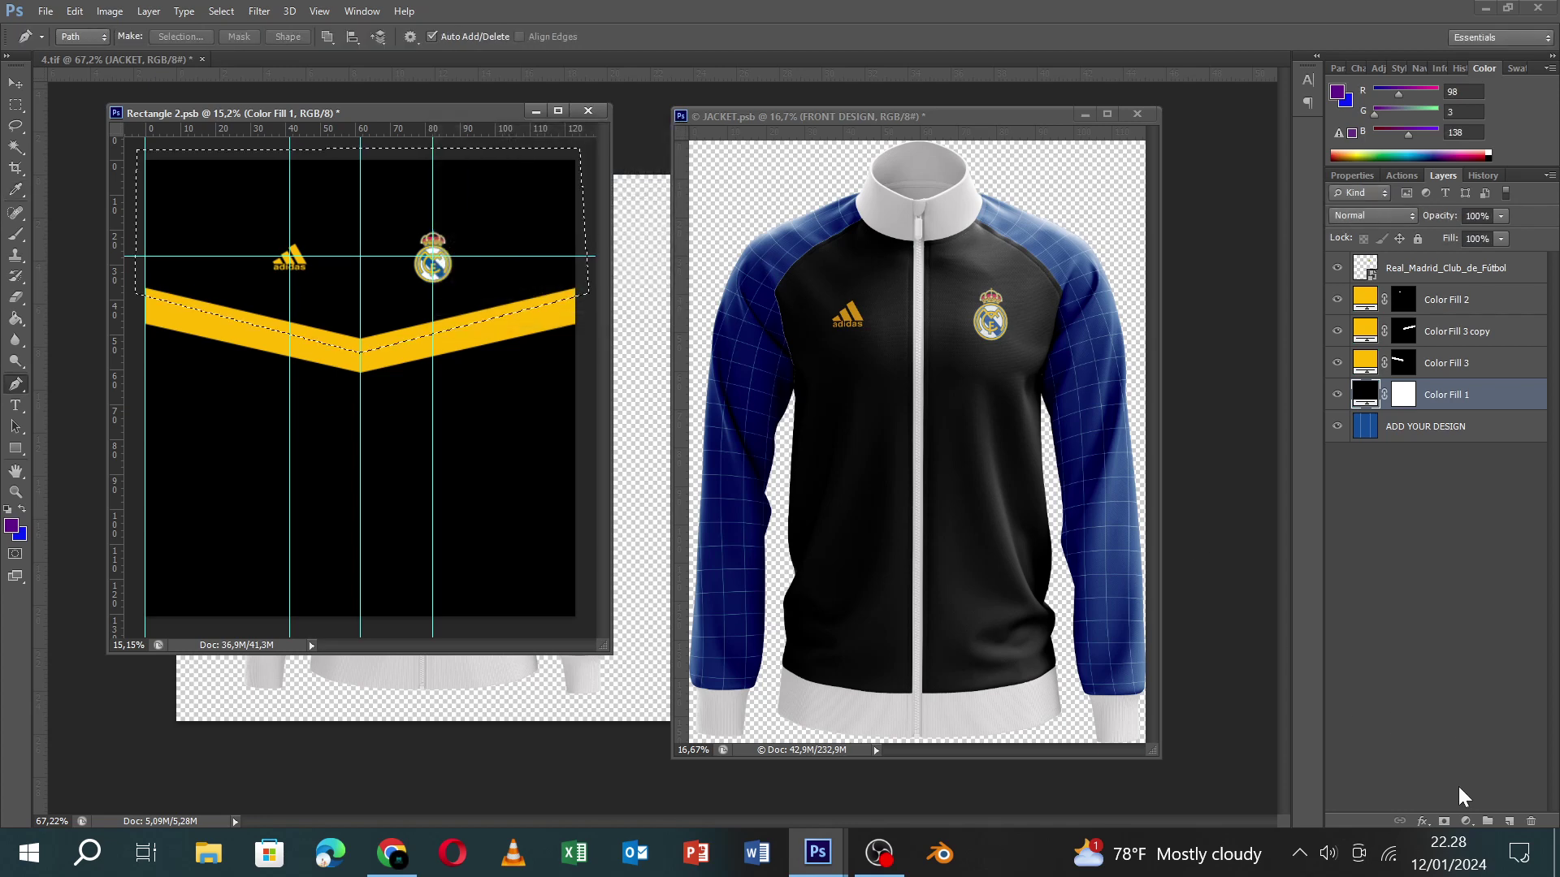
left_click(1464, 821)
left_click(1443, 333)
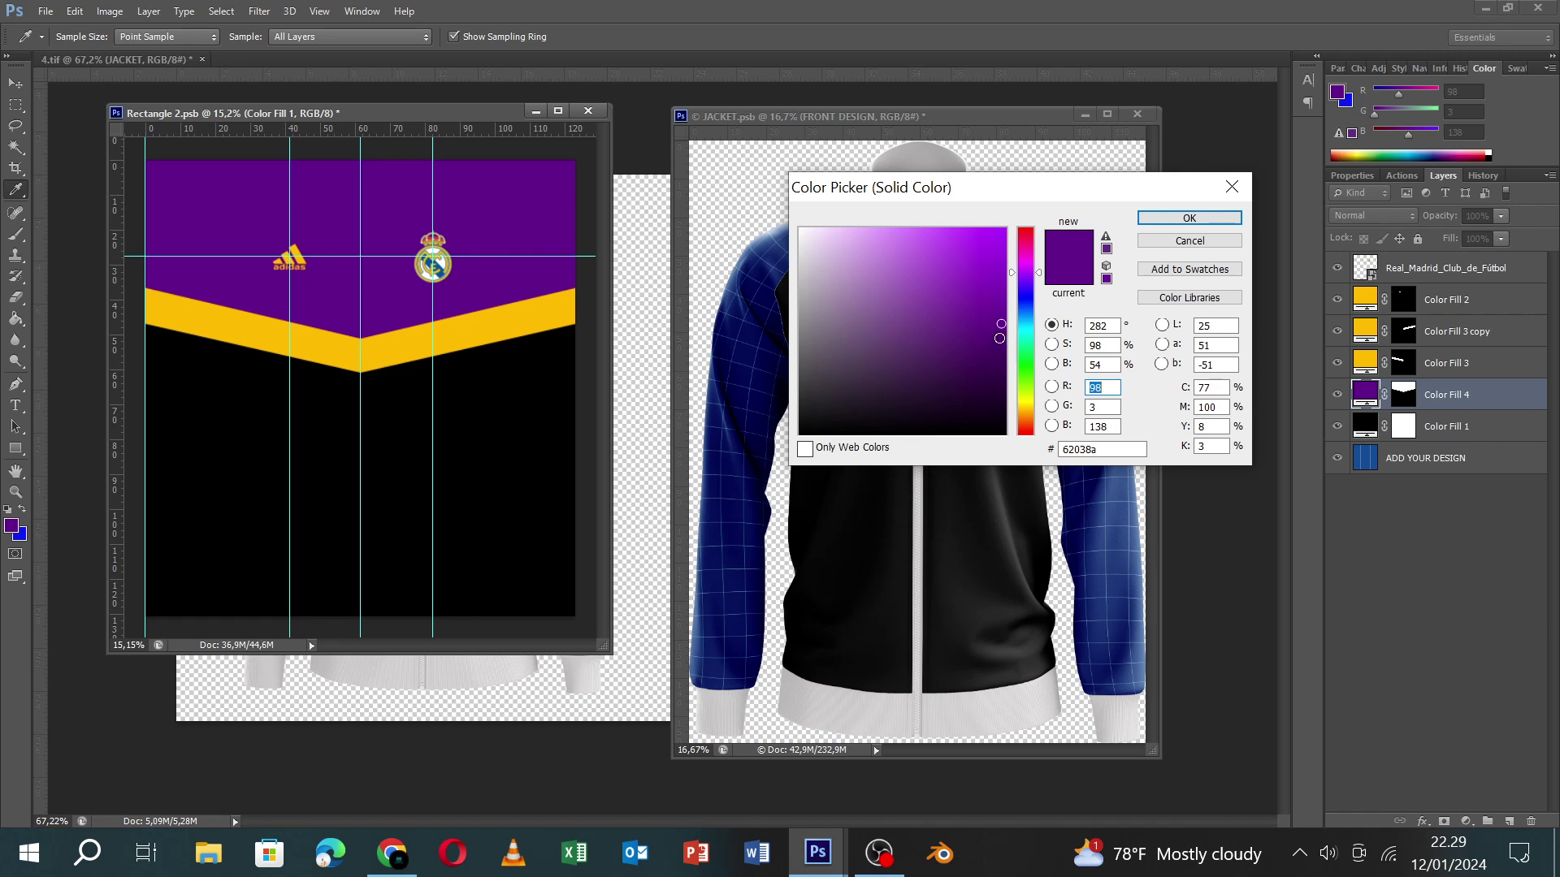
Fill the upper chest with darker purple 540177 and save the front design.
left_click(1003, 338)
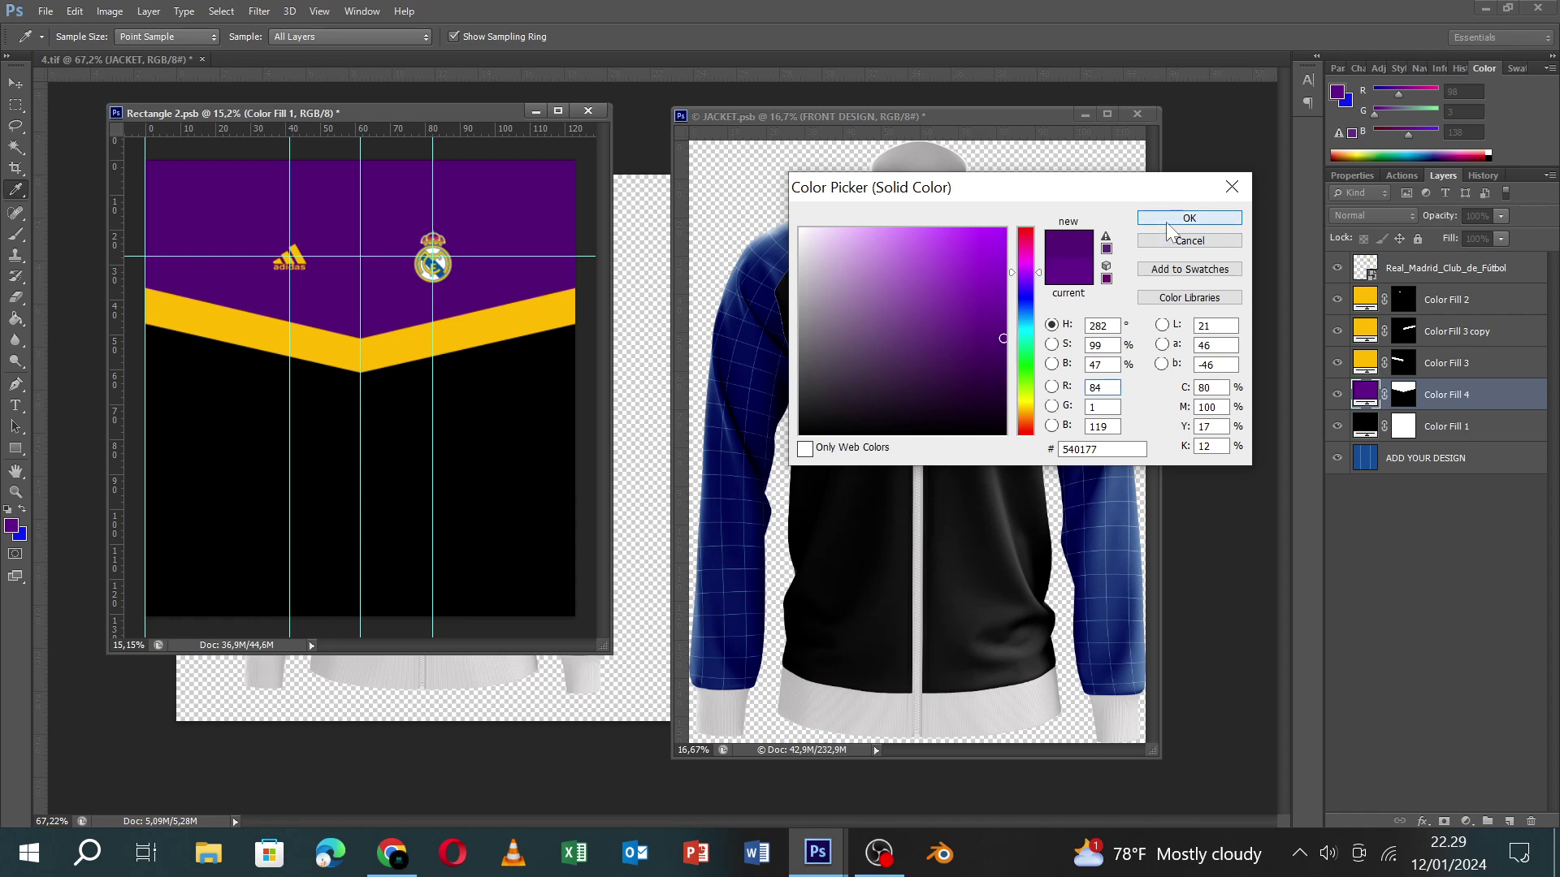
left_click(1167, 221)
left_click(16, 83)
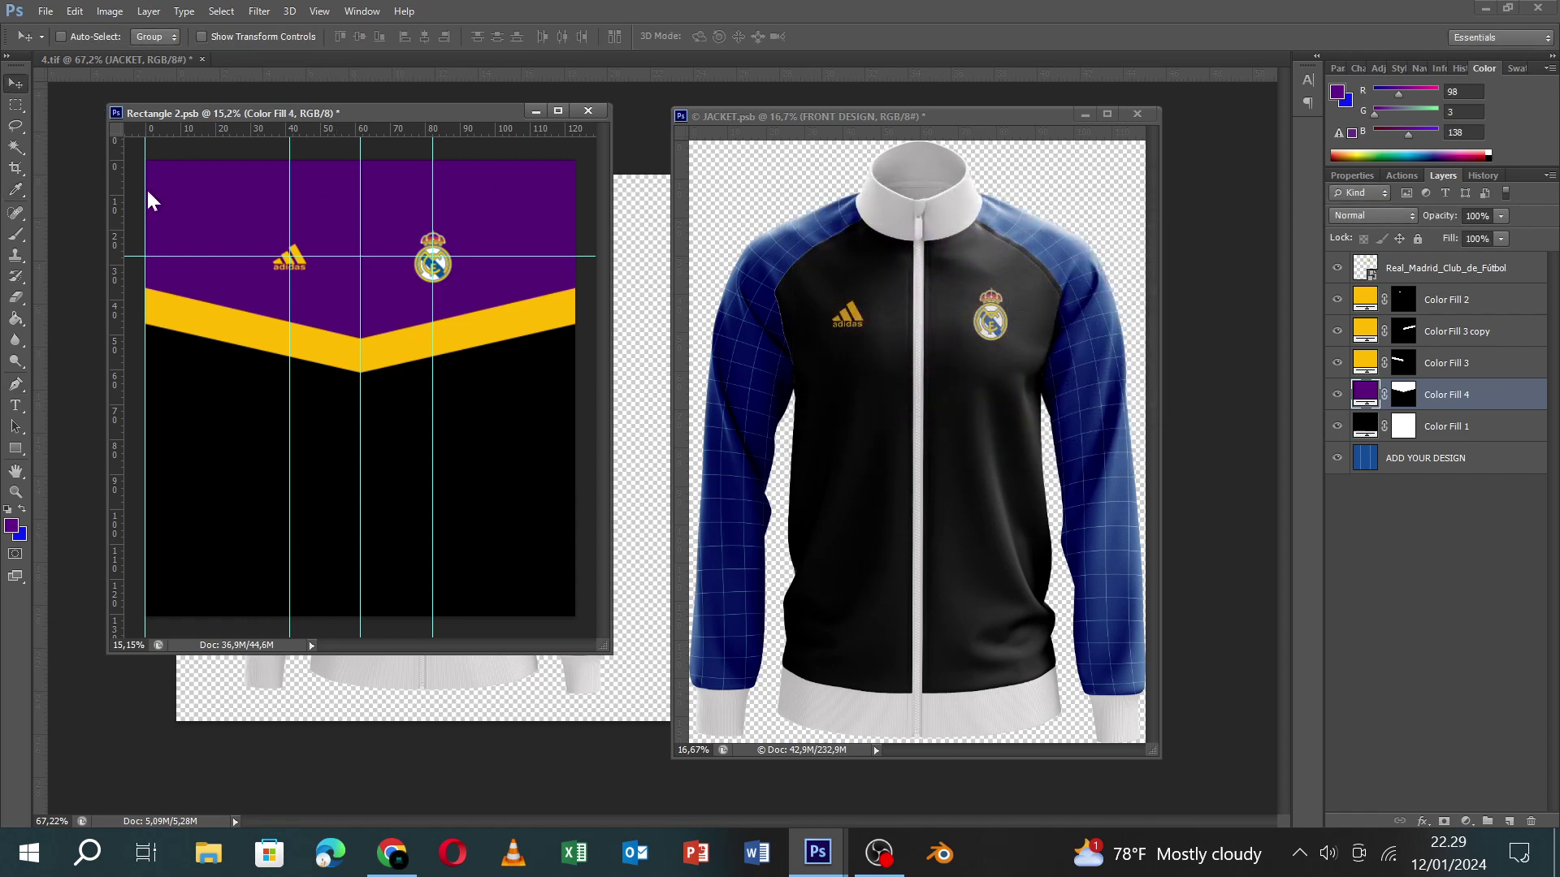
key("ctrl+s")
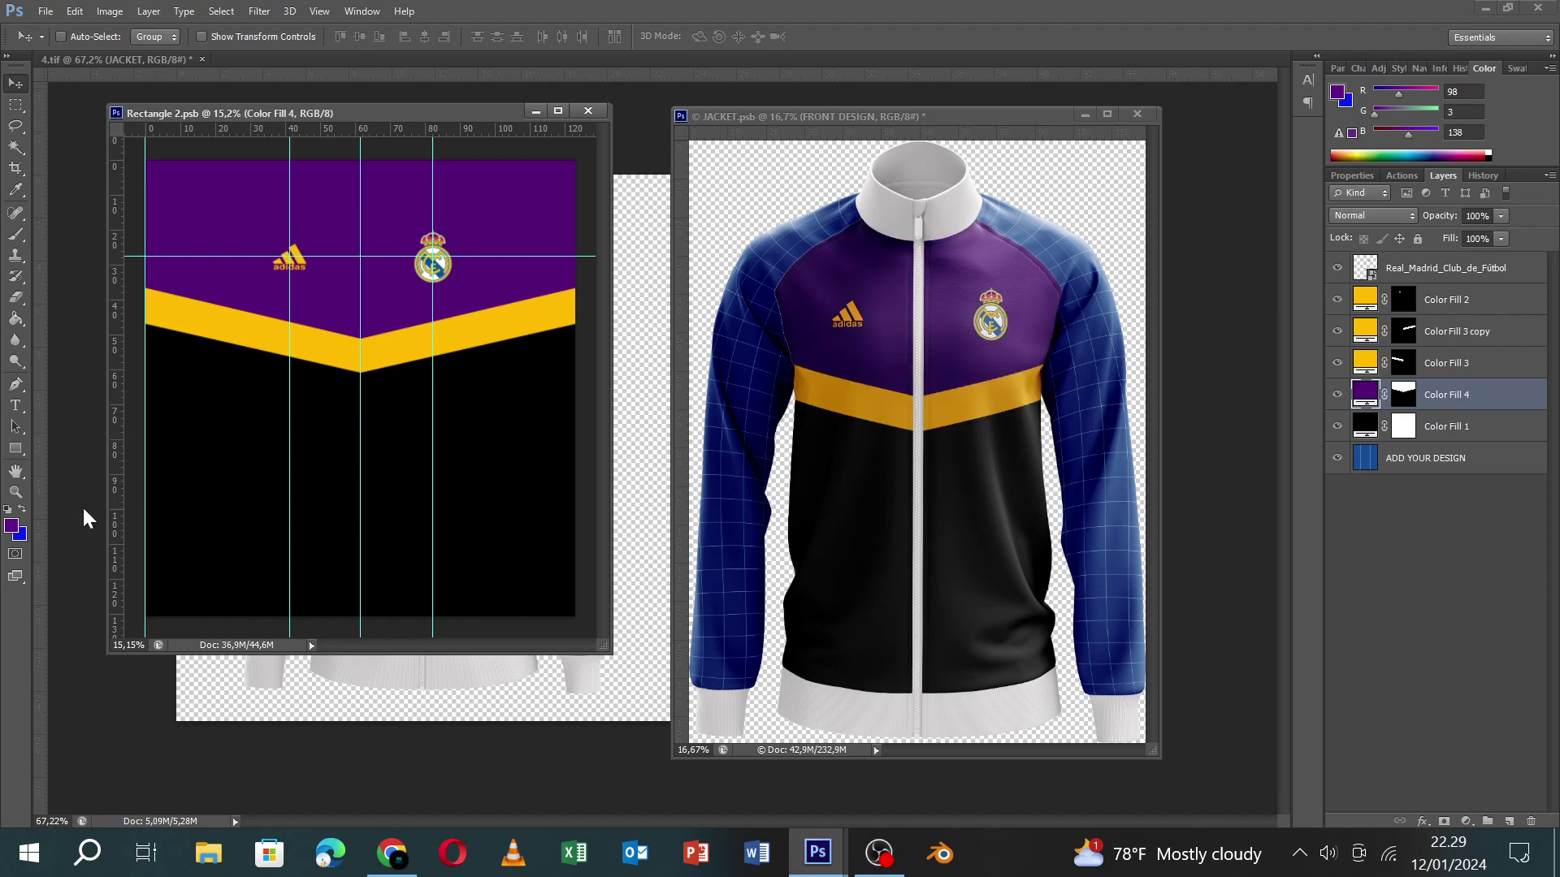
Set the foreground colour to the stripe's sampled gold and close Rectangle 2.psb.
left_click(13, 525)
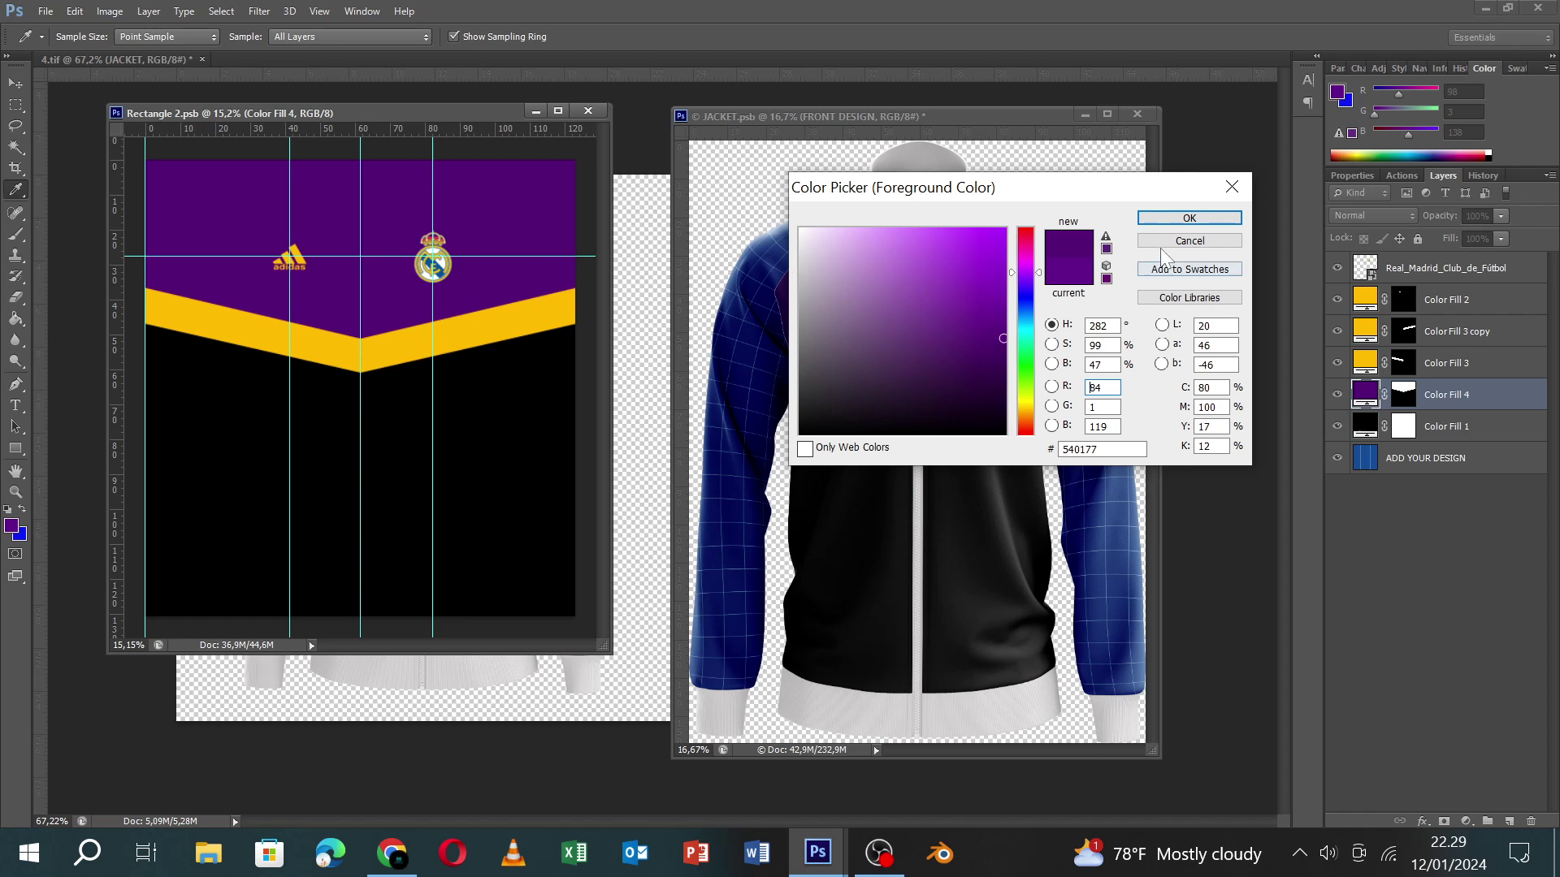
left_click(1170, 221)
left_click(21, 508)
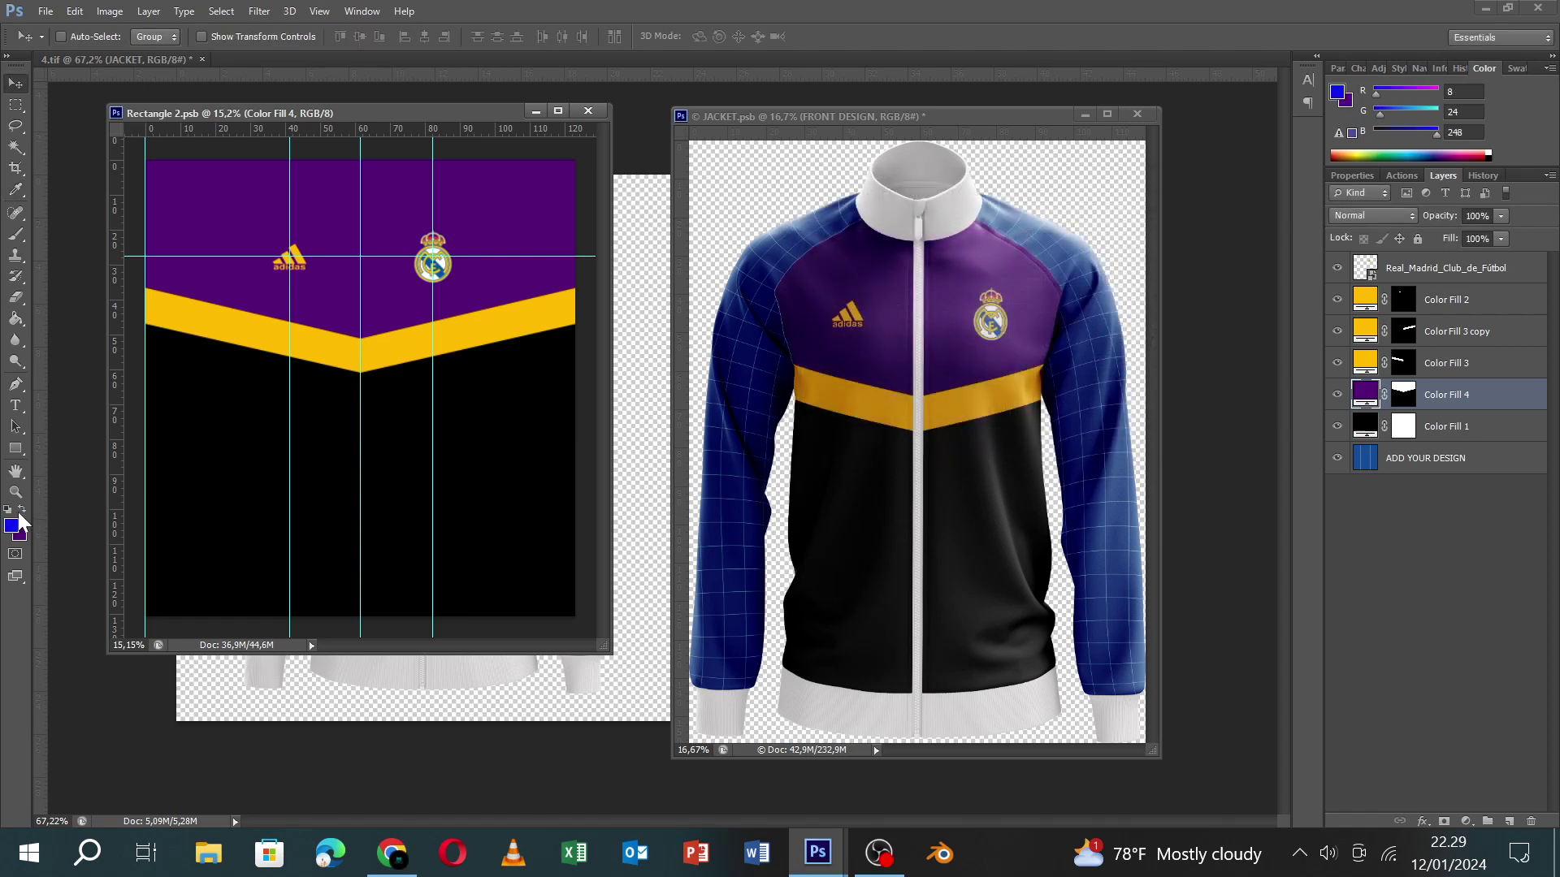
left_click(244, 329)
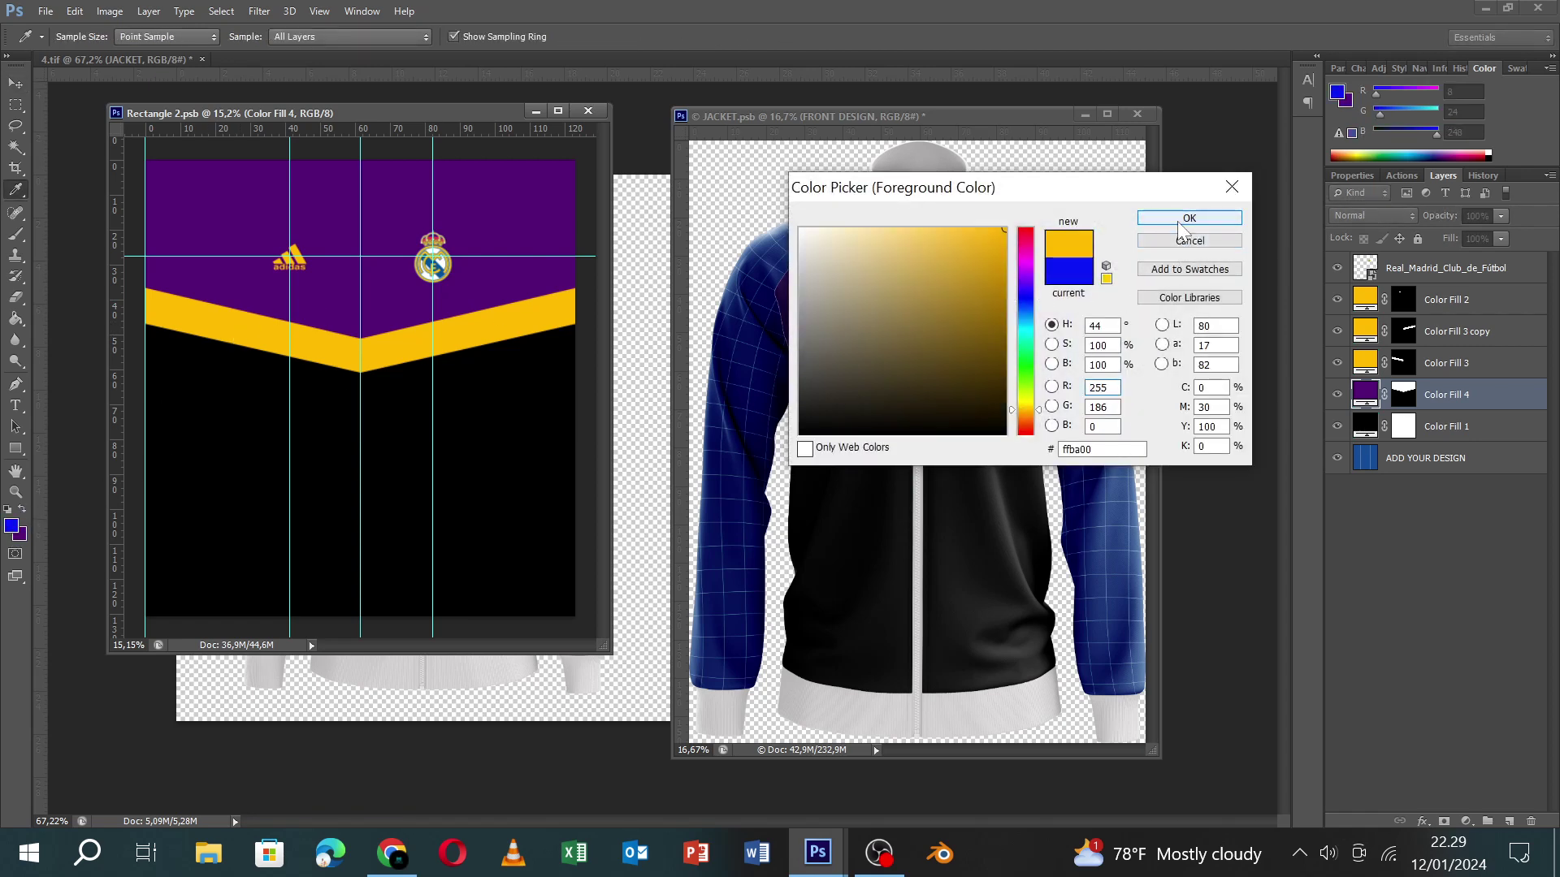
left_click(1186, 220)
key("v")
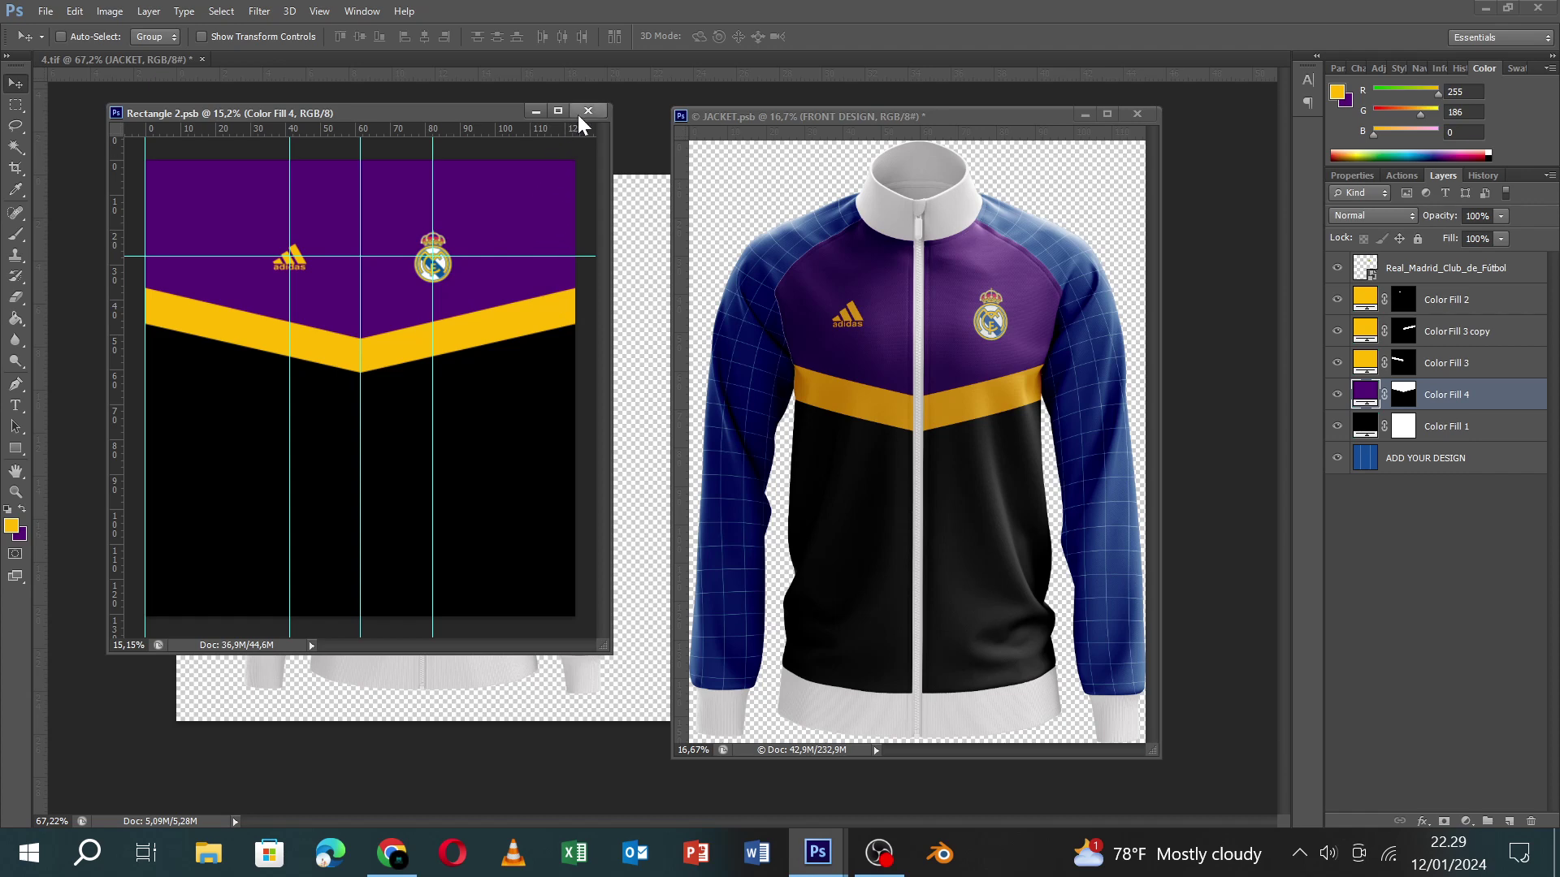
left_click(581, 112)
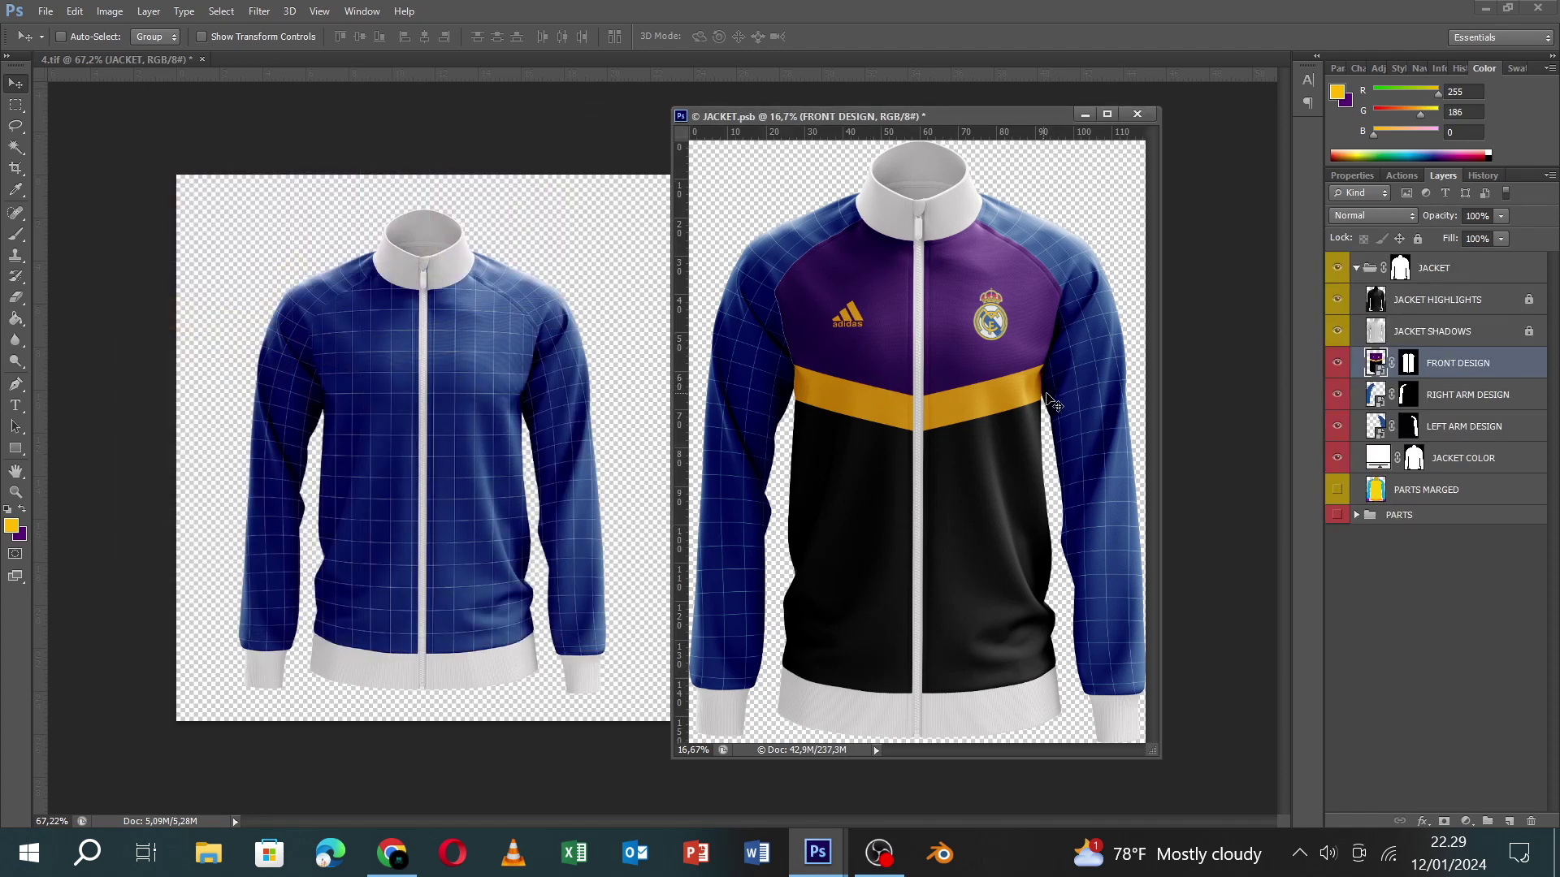
Open RIGHT ARM DESIGN and cover it with a black Solid Color fill layer.
double_click(1376, 395)
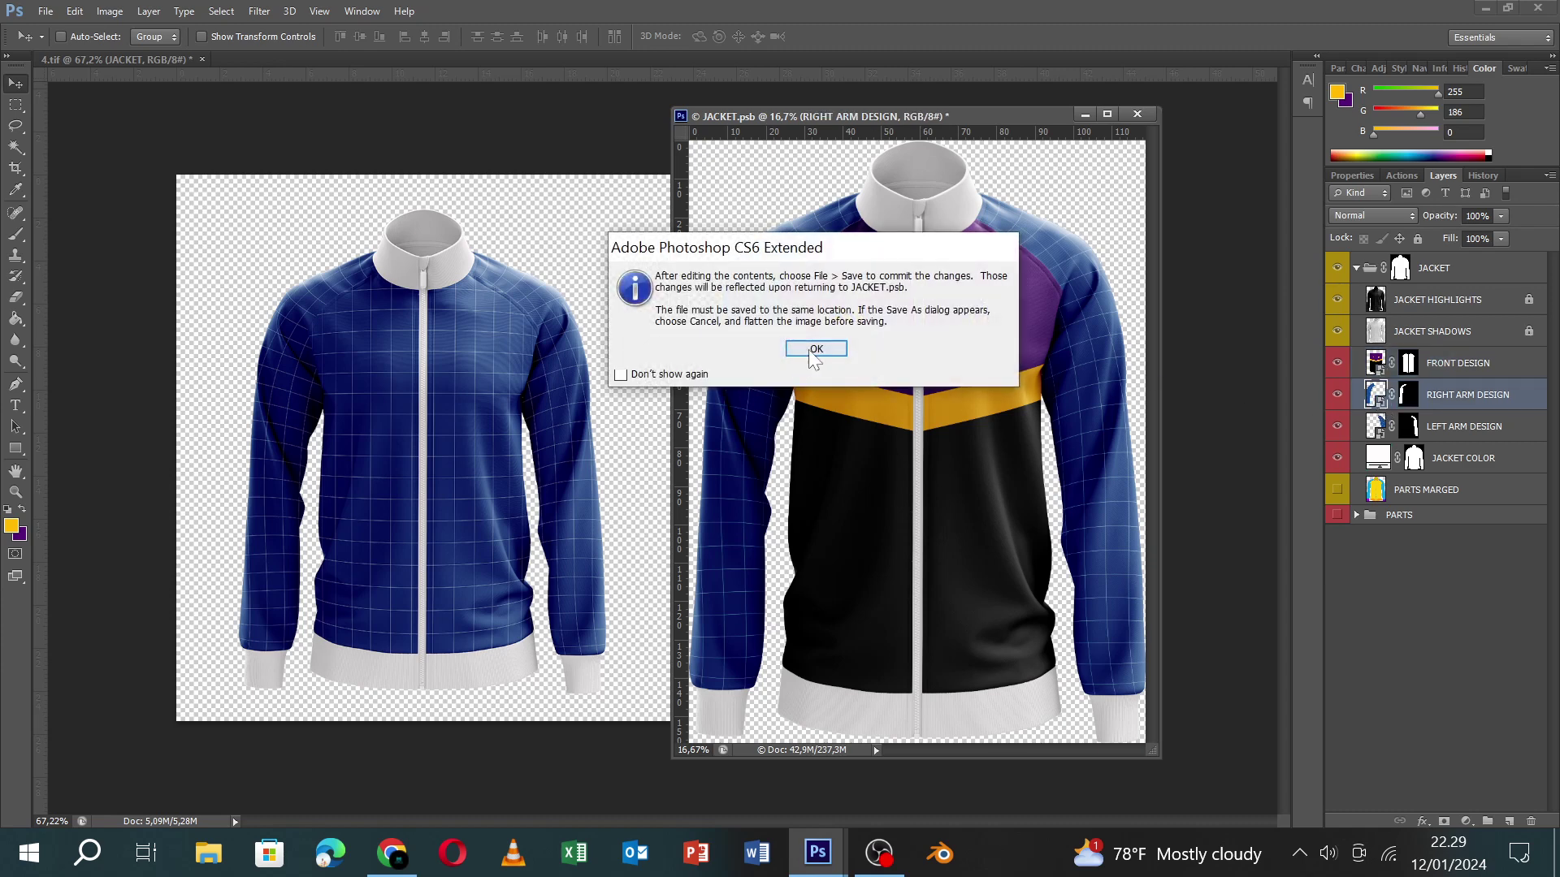
key("Return")
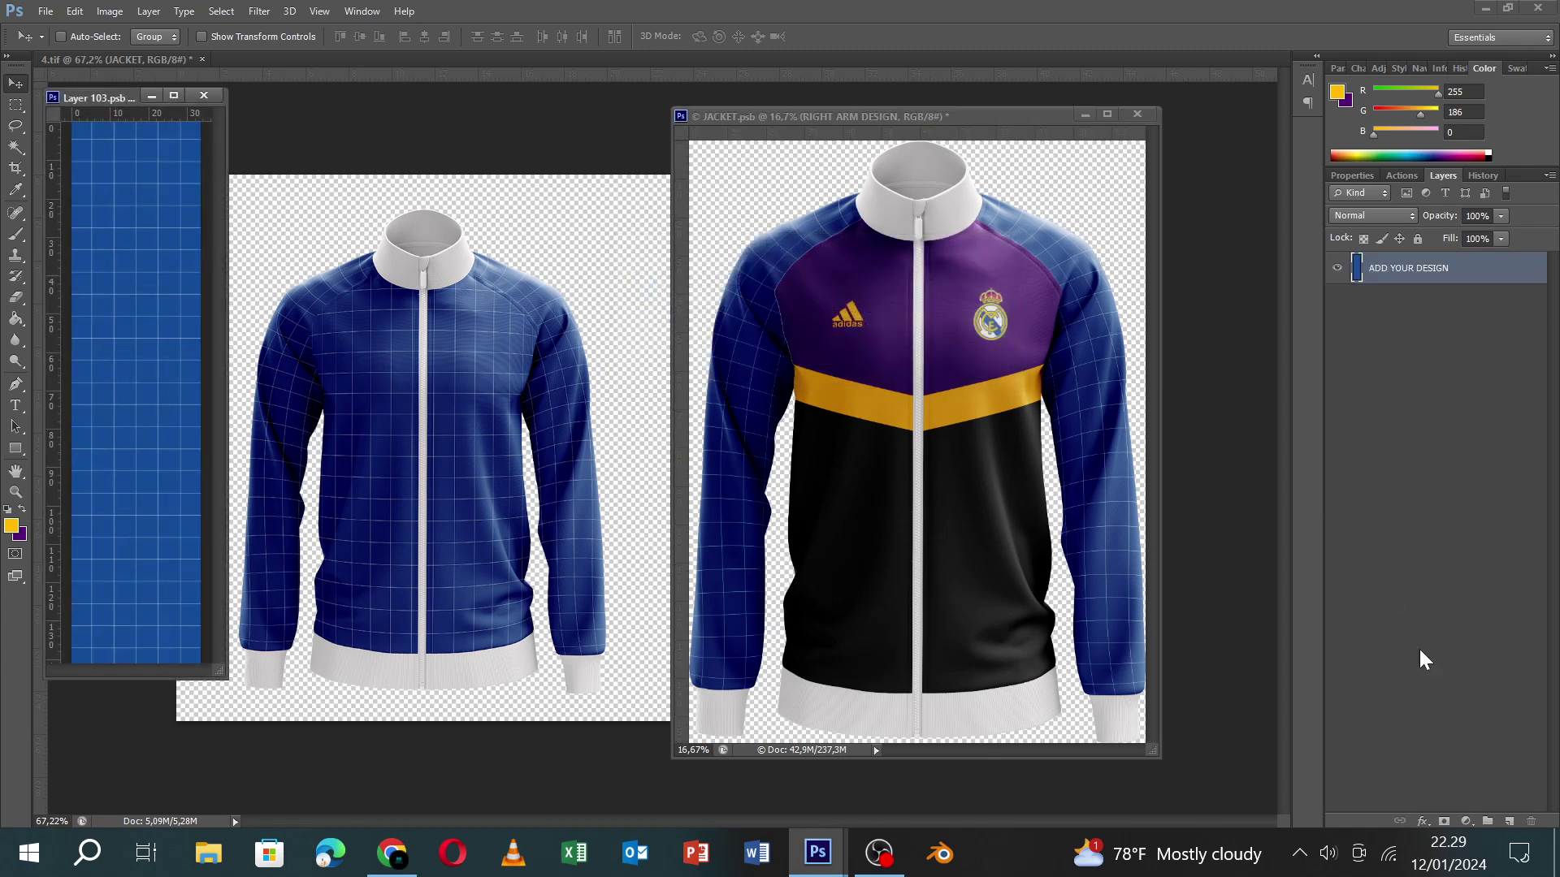
left_click(1466, 822)
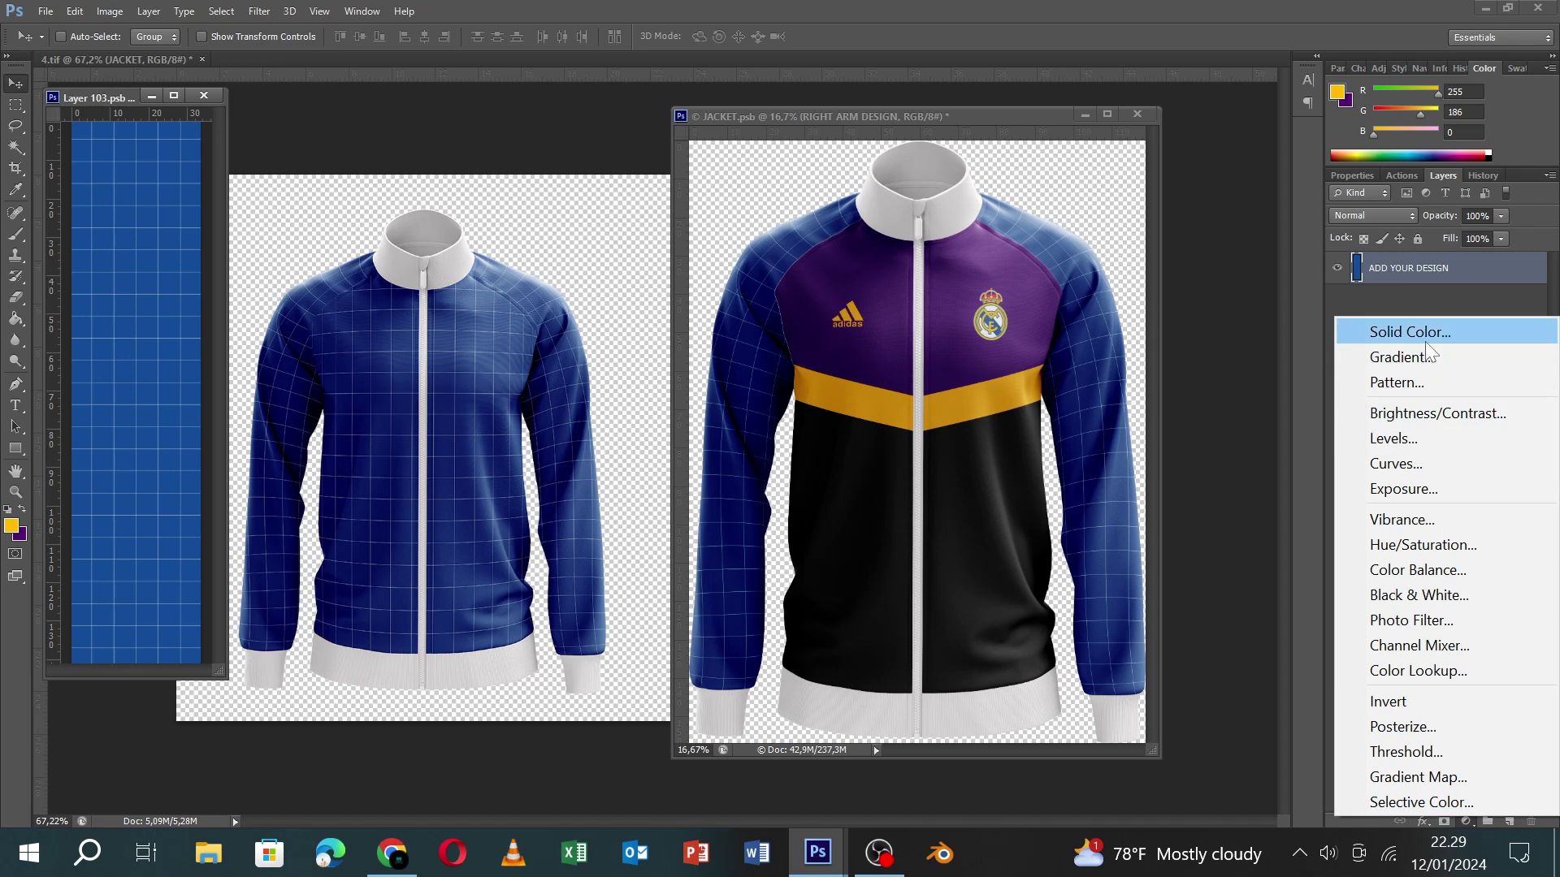
left_click(1425, 341)
left_click(801, 434)
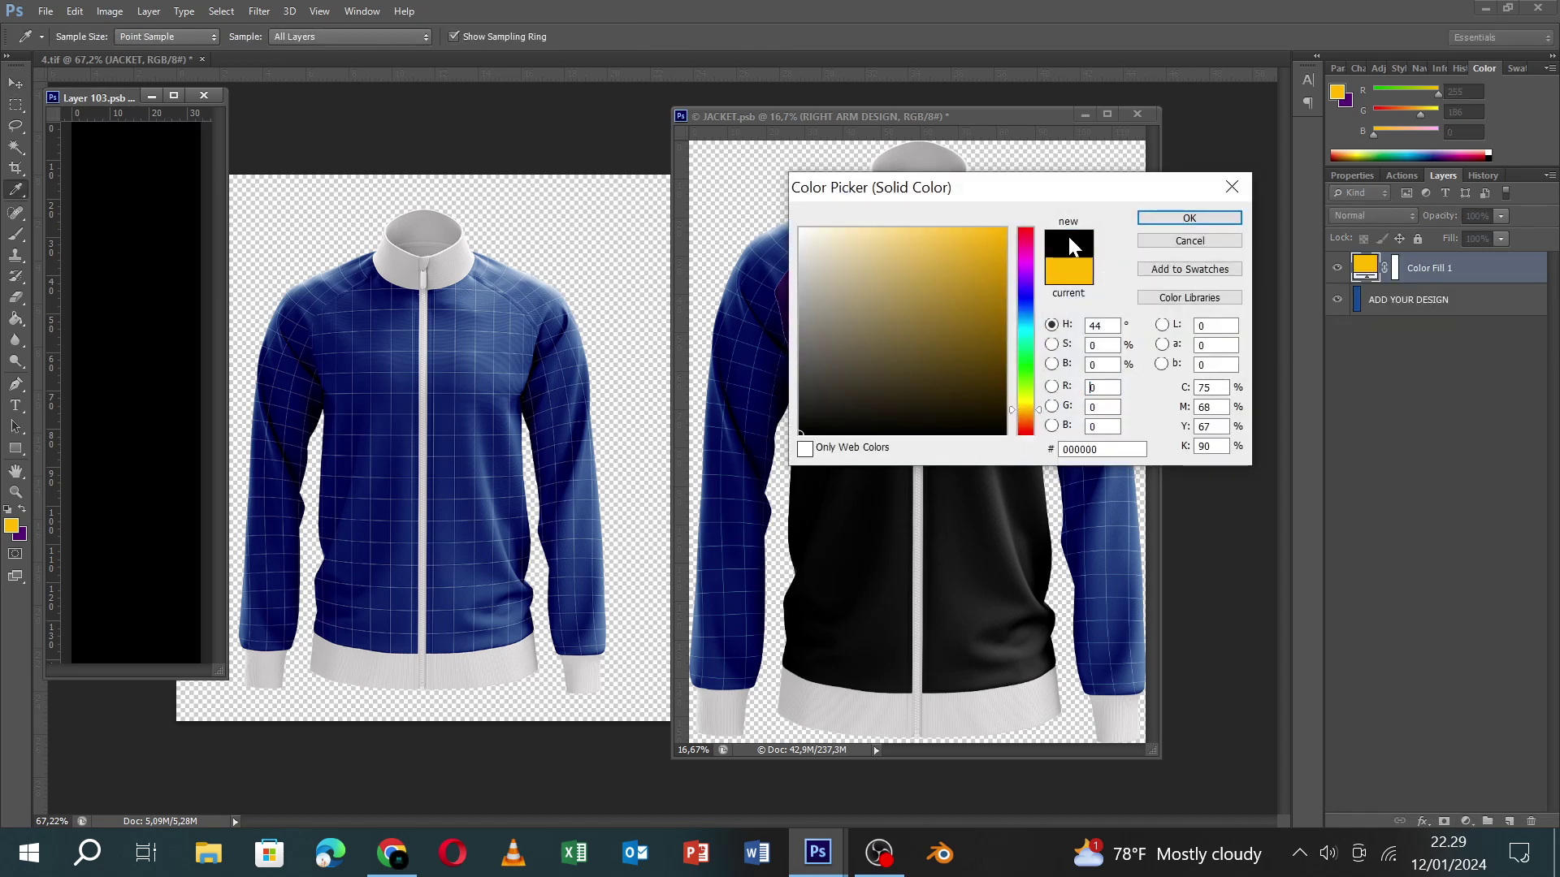
left_click(1190, 219)
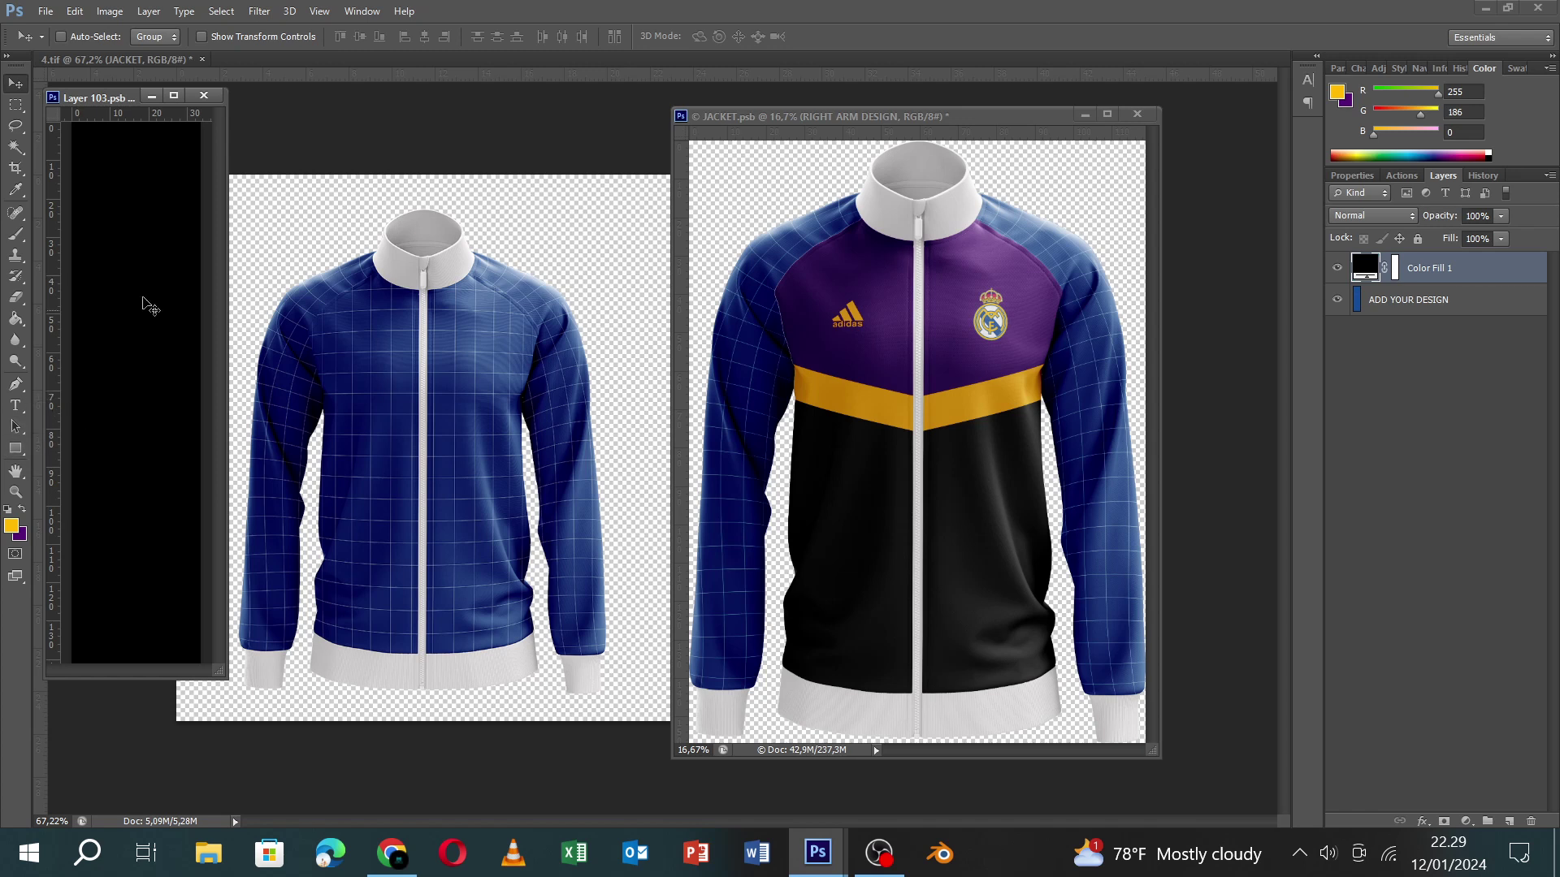
left_click_drag(112, 101, 356, 114)
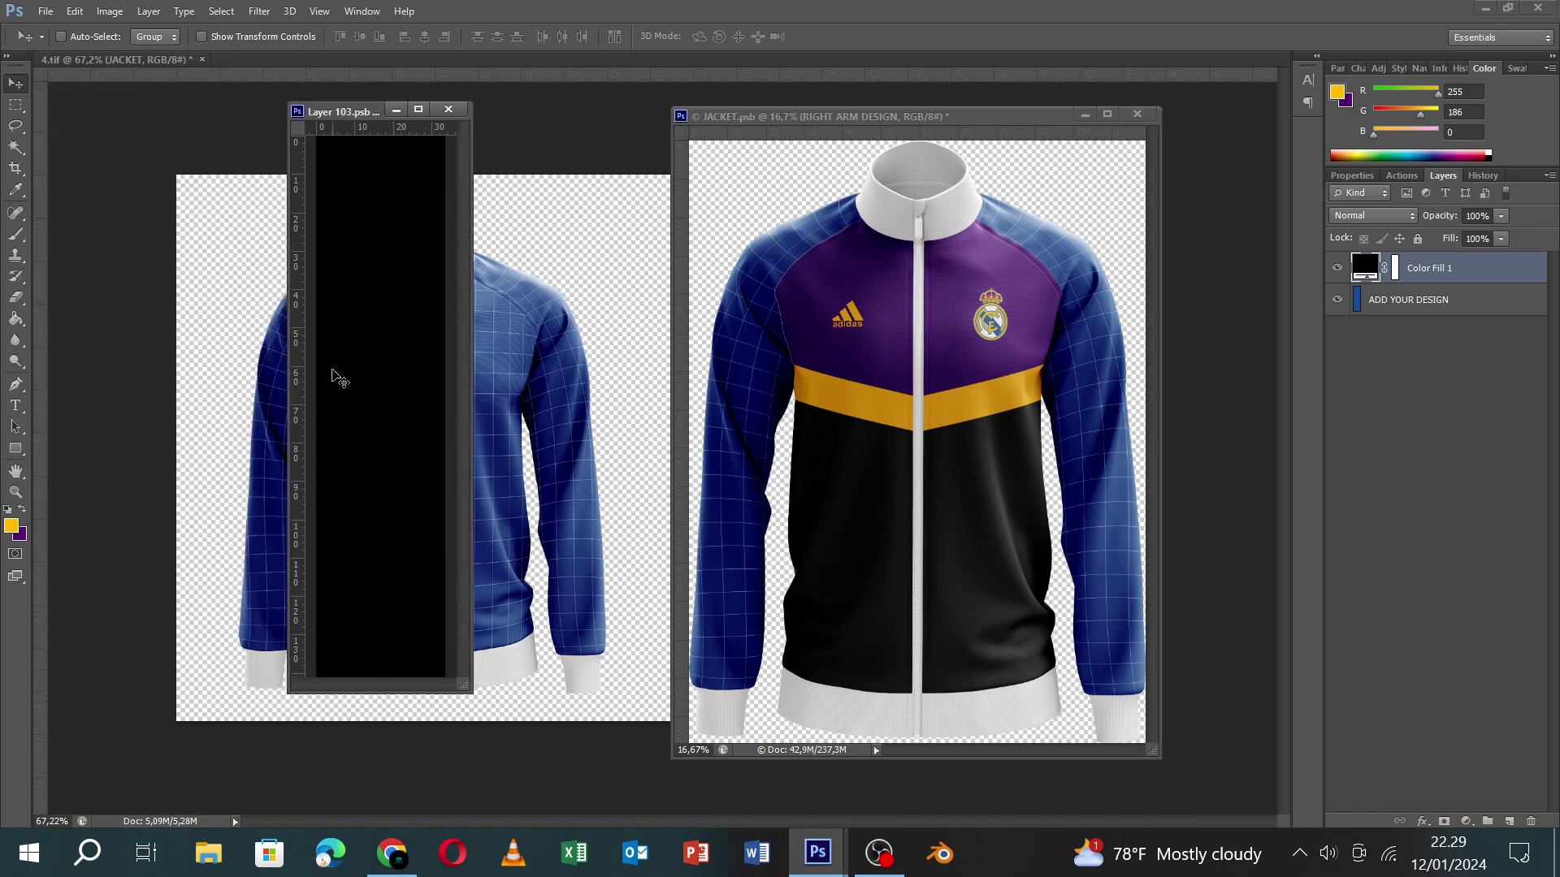
Draw a tall gold rectangle stripe down the sleeve and save to update the jacket.
left_click(15, 448)
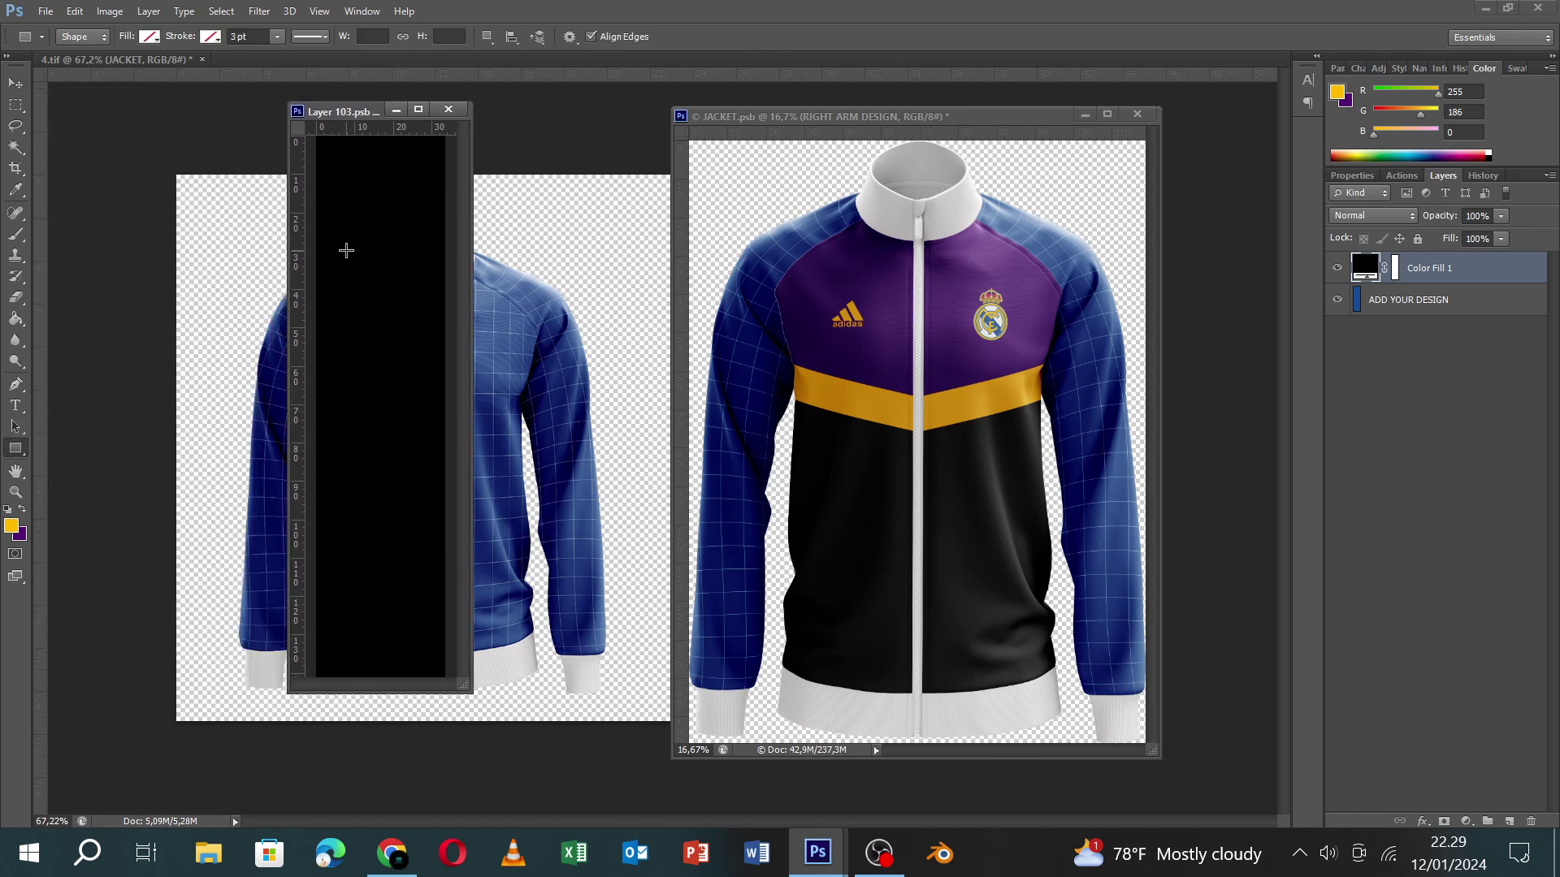
left_click_drag(327, 137, 341, 676)
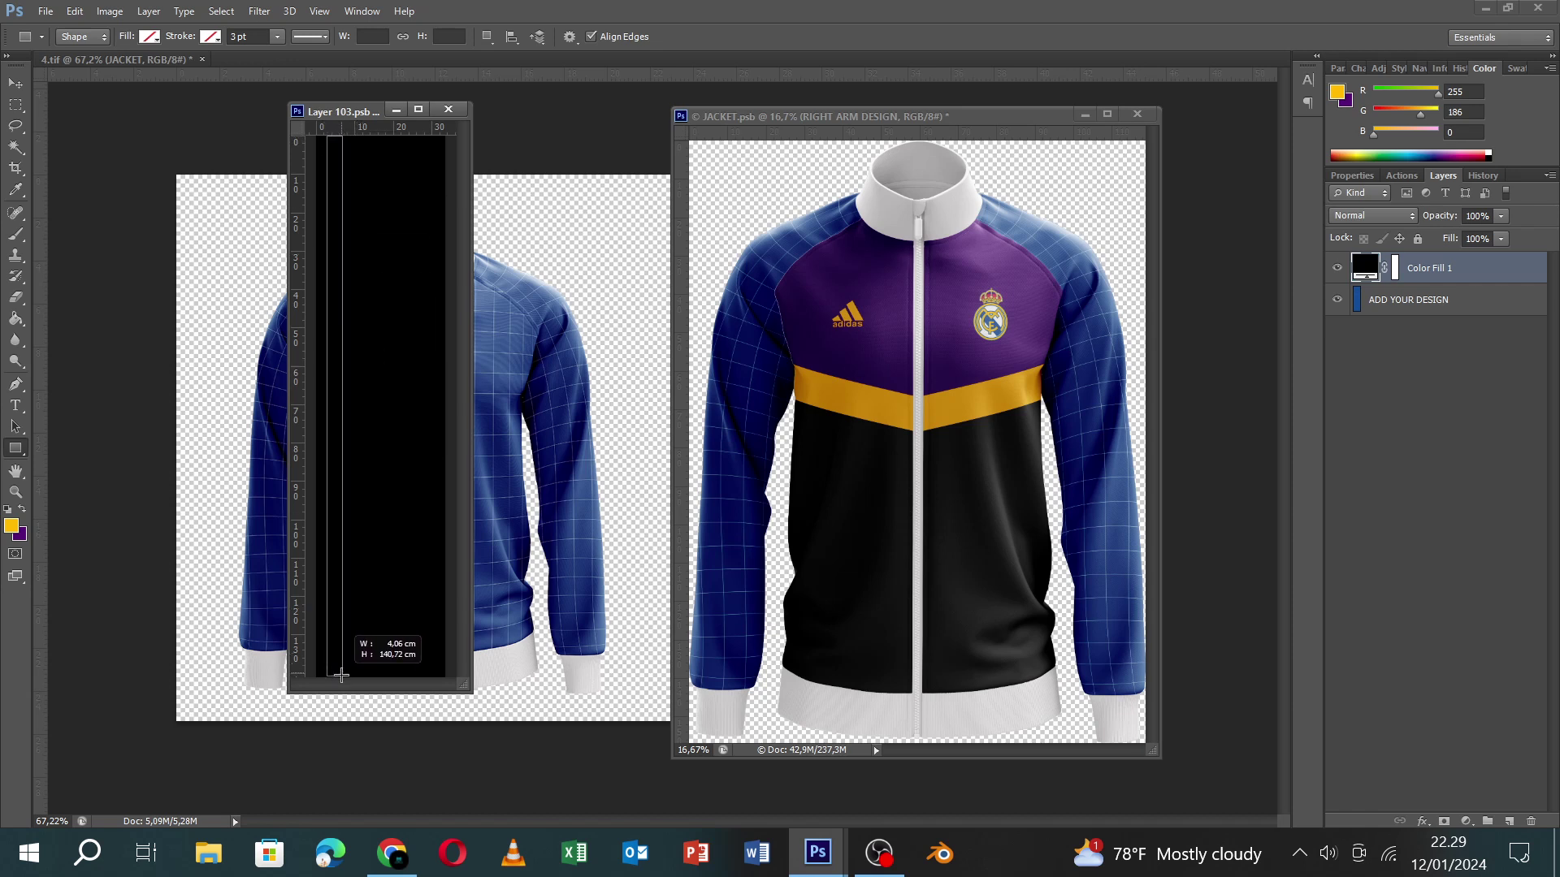
left_click_drag(341, 675, 342, 676)
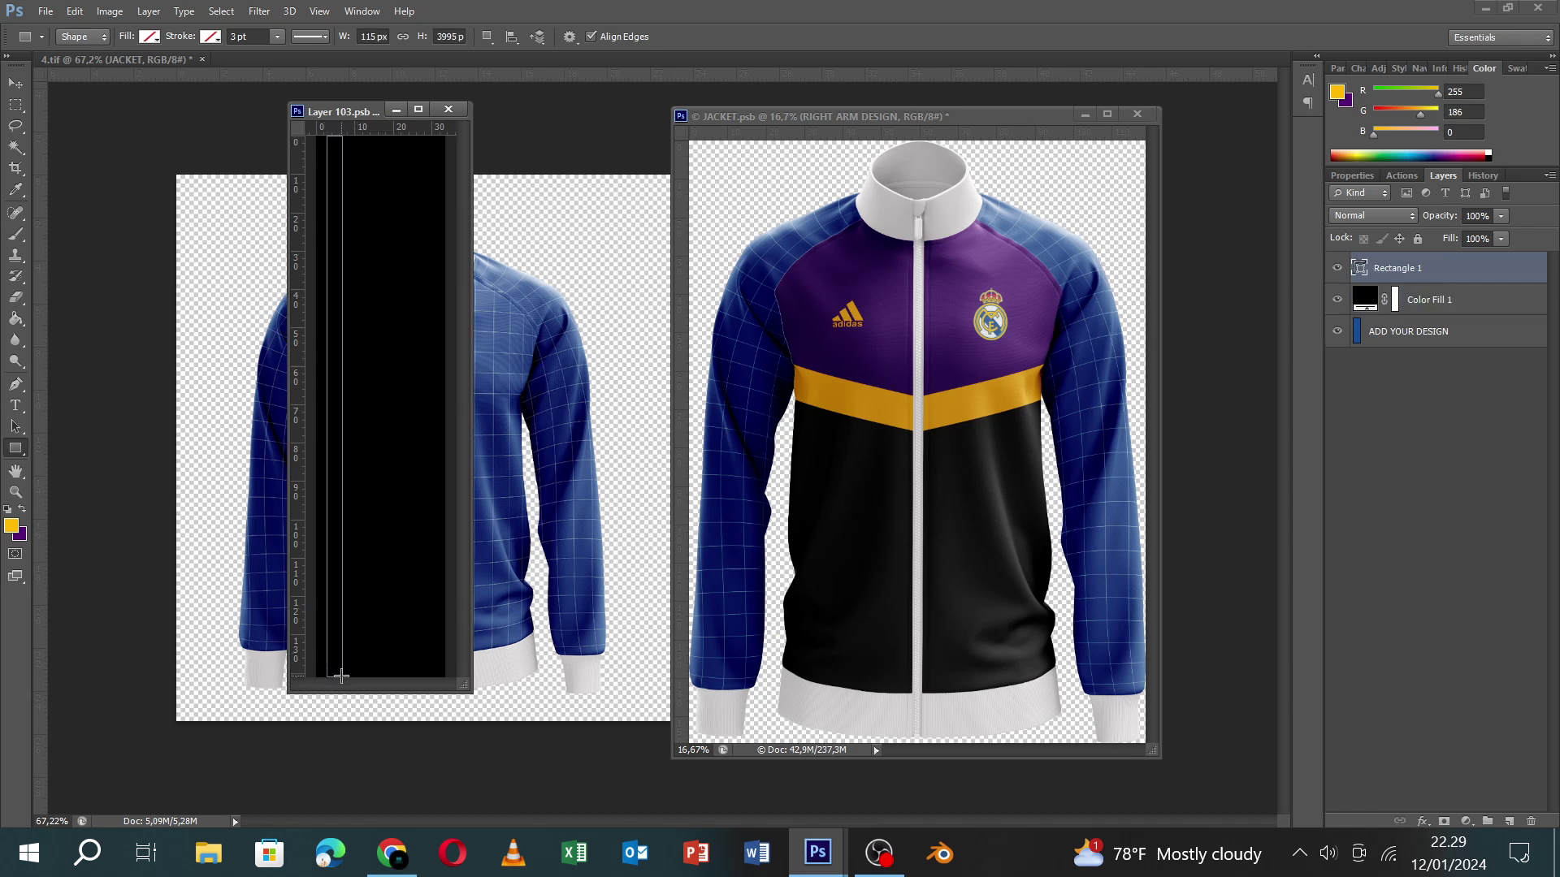
left_click(149, 36)
left_click(67, 115)
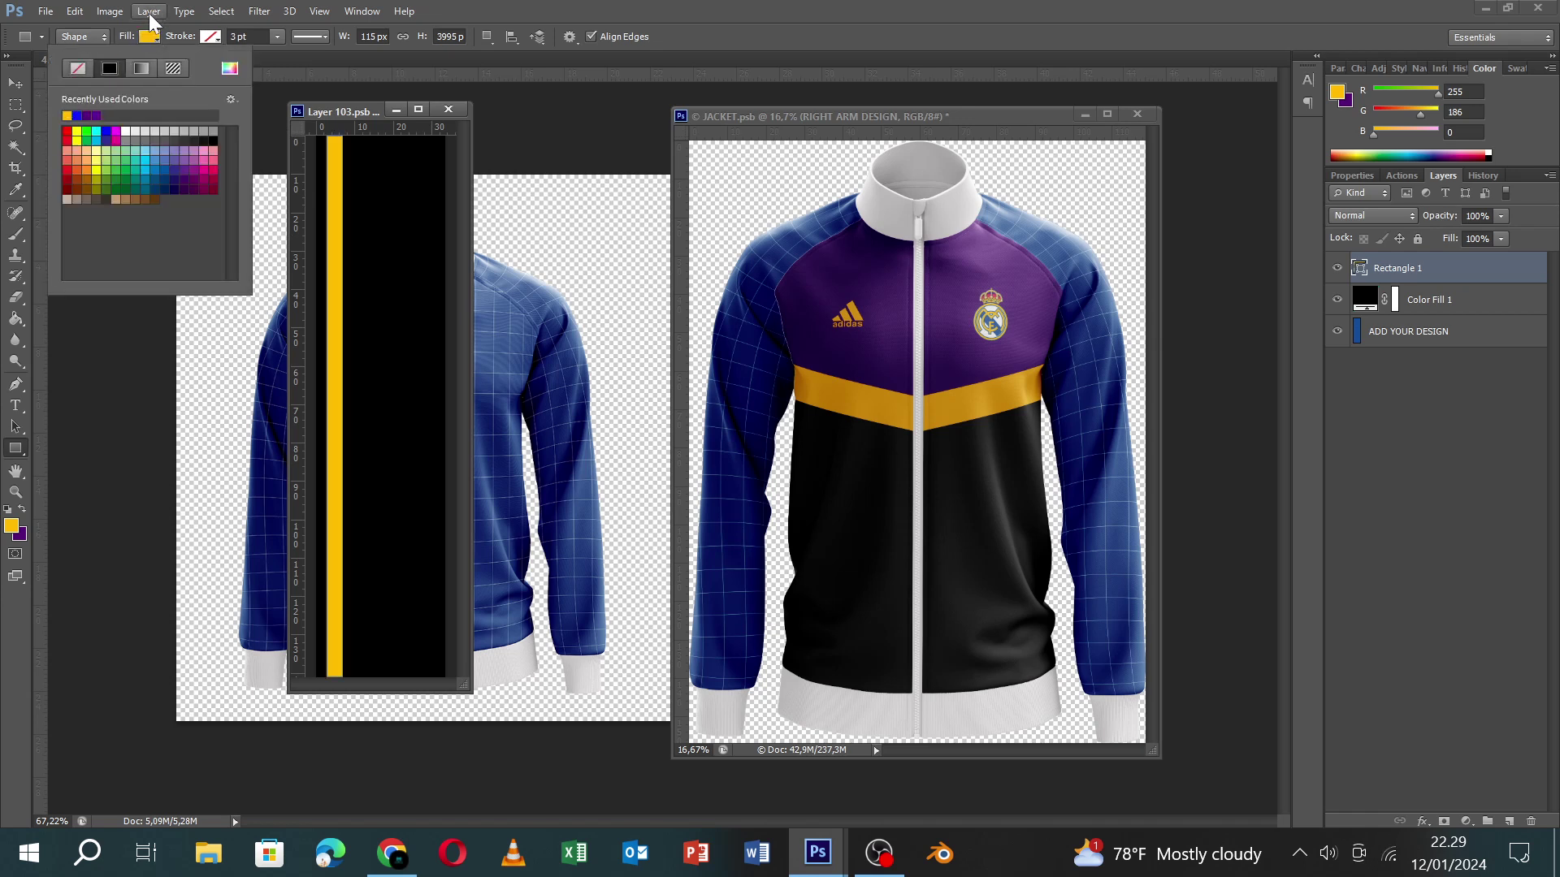
left_click(15, 83)
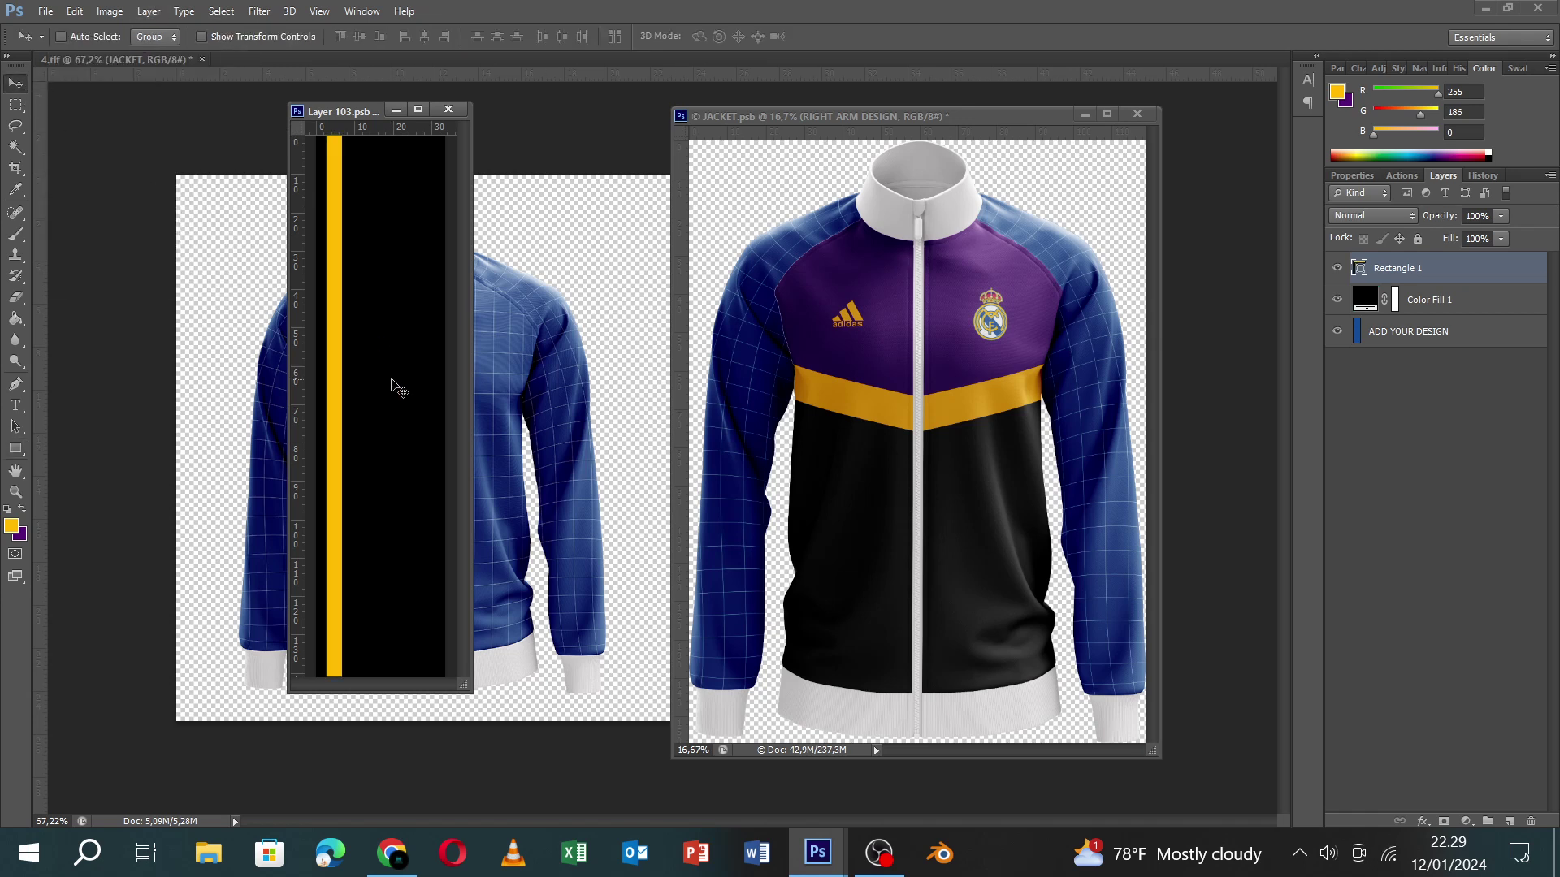
key("ctrl+s")
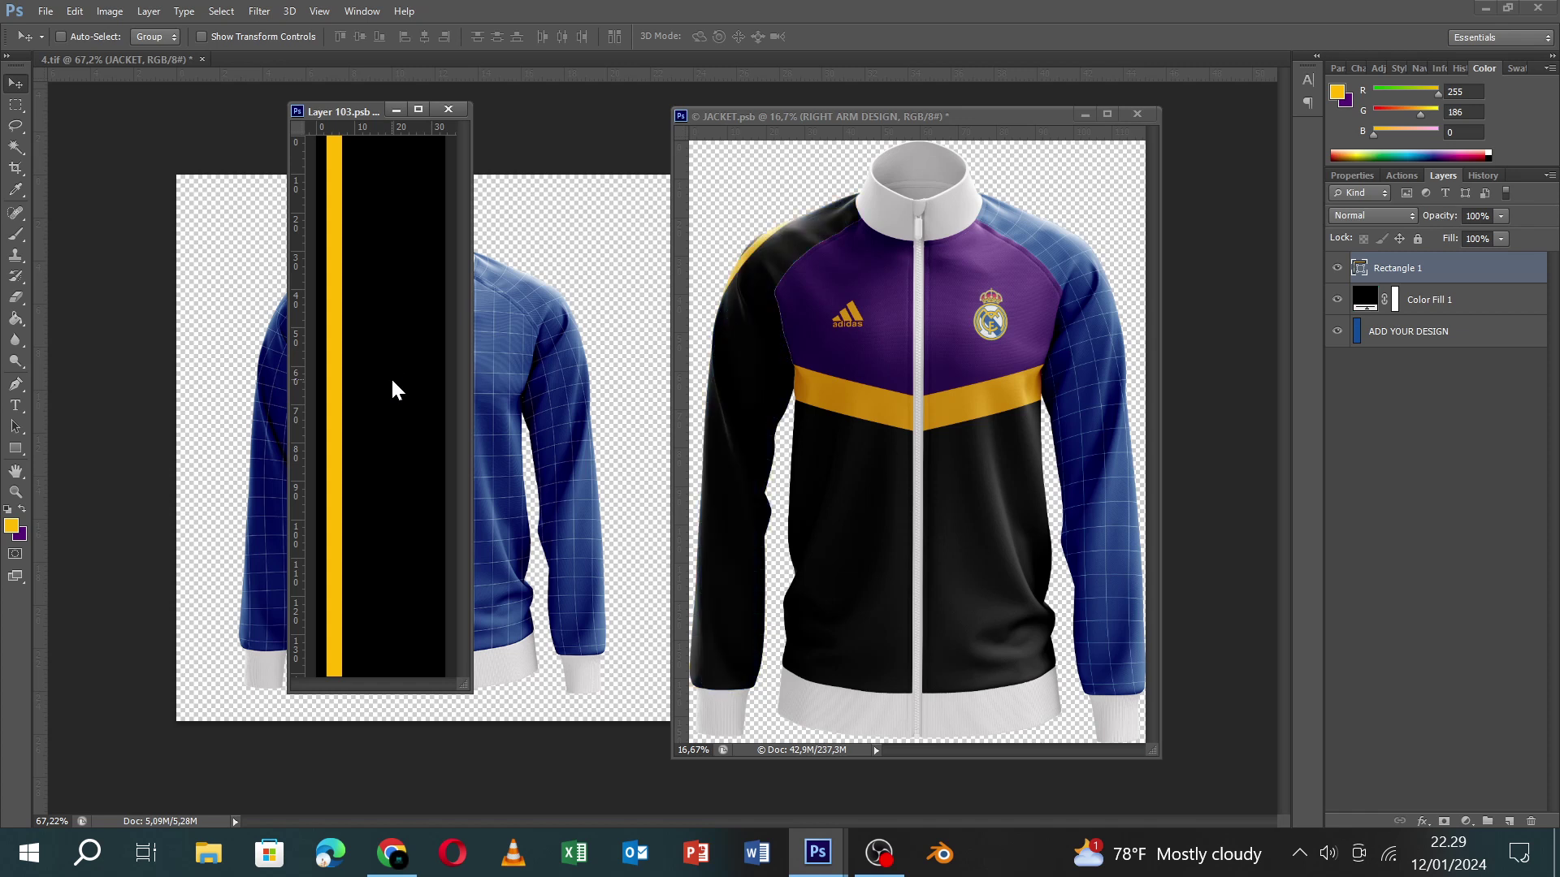
Shift the gold stripe slightly right and save the sleeve design again.
key("ctrl+0")
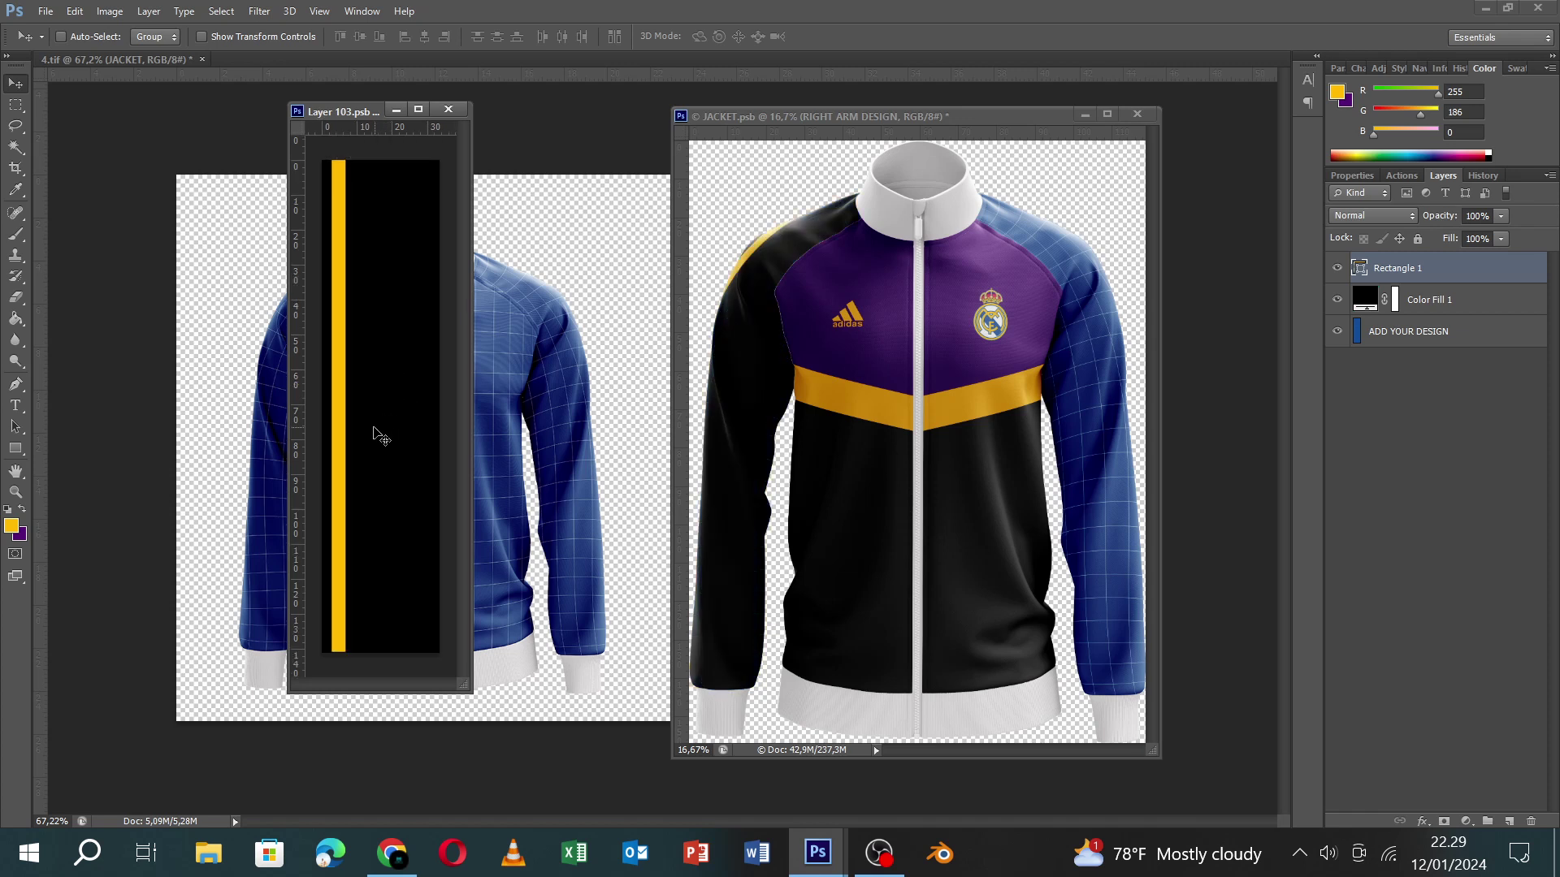
left_click_drag(347, 428, 381, 422)
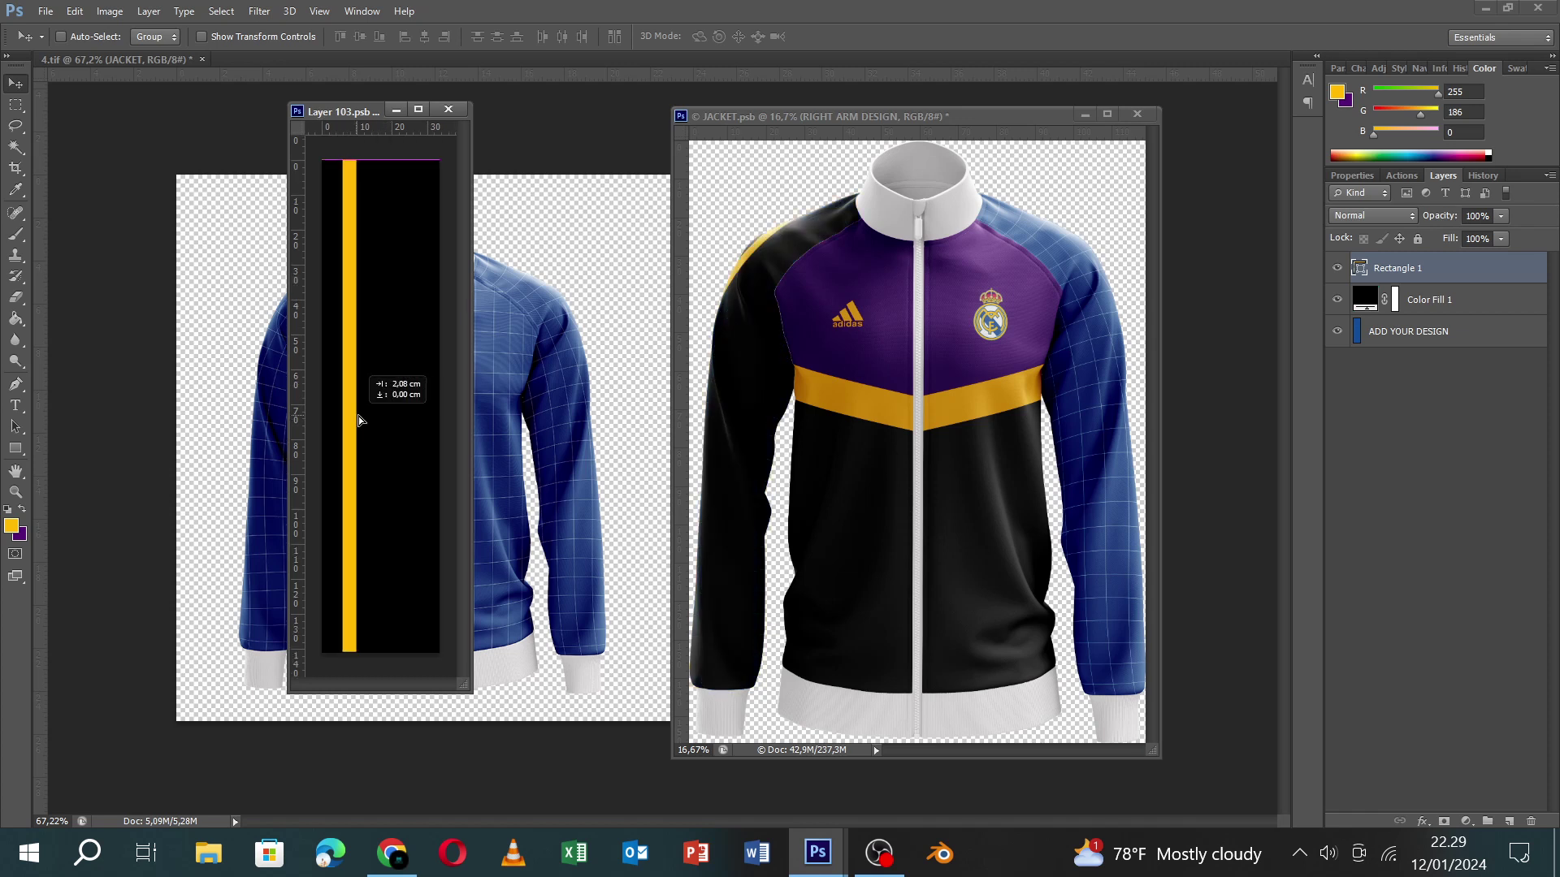
key("ctrl+s")
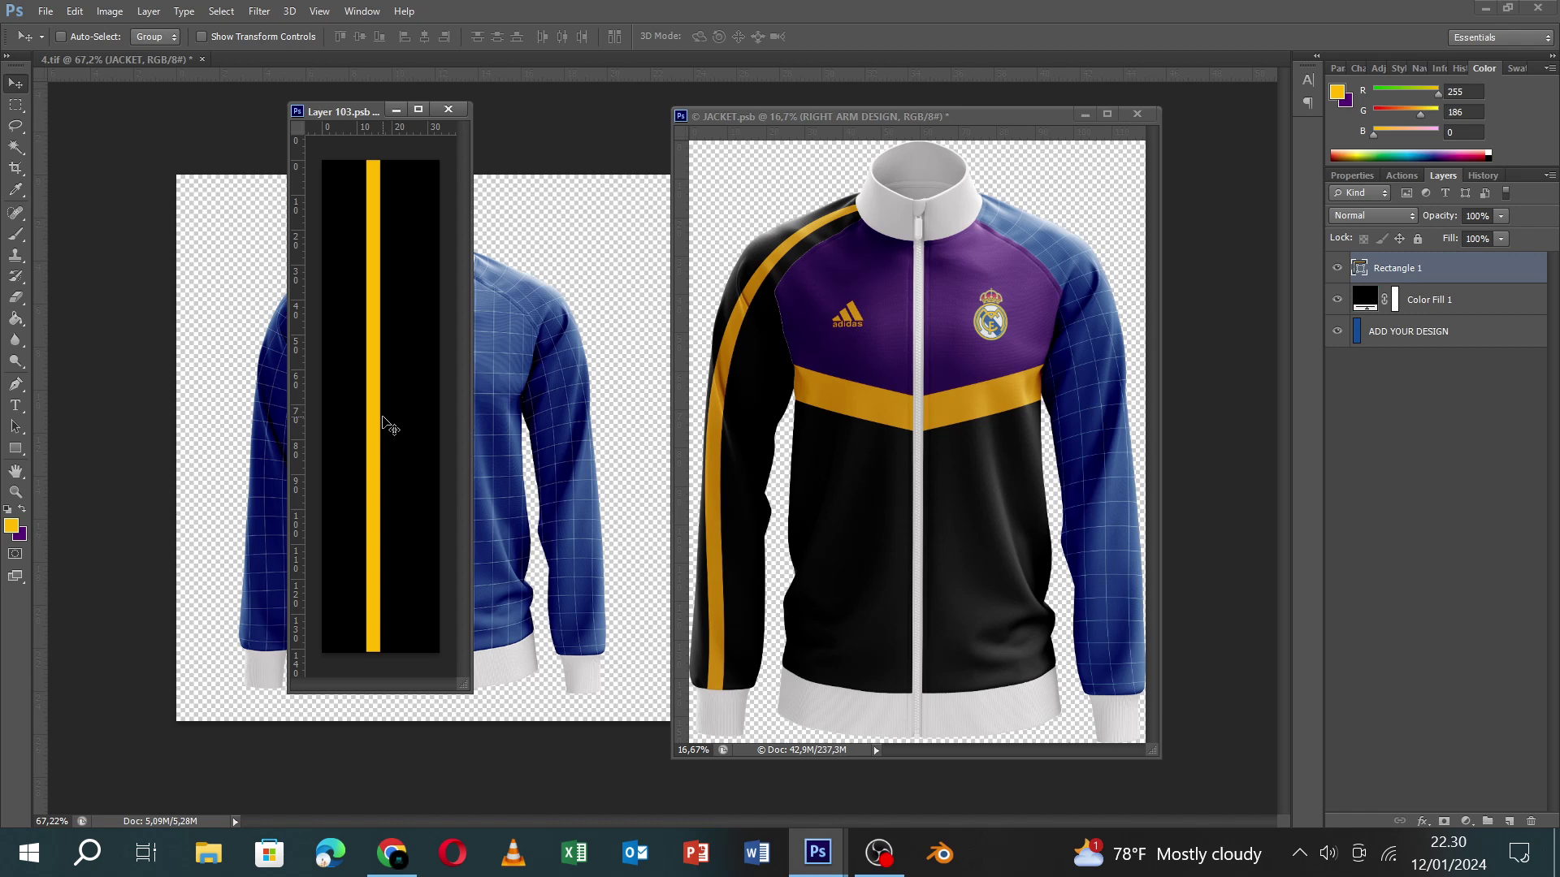
key("ctrl+t")
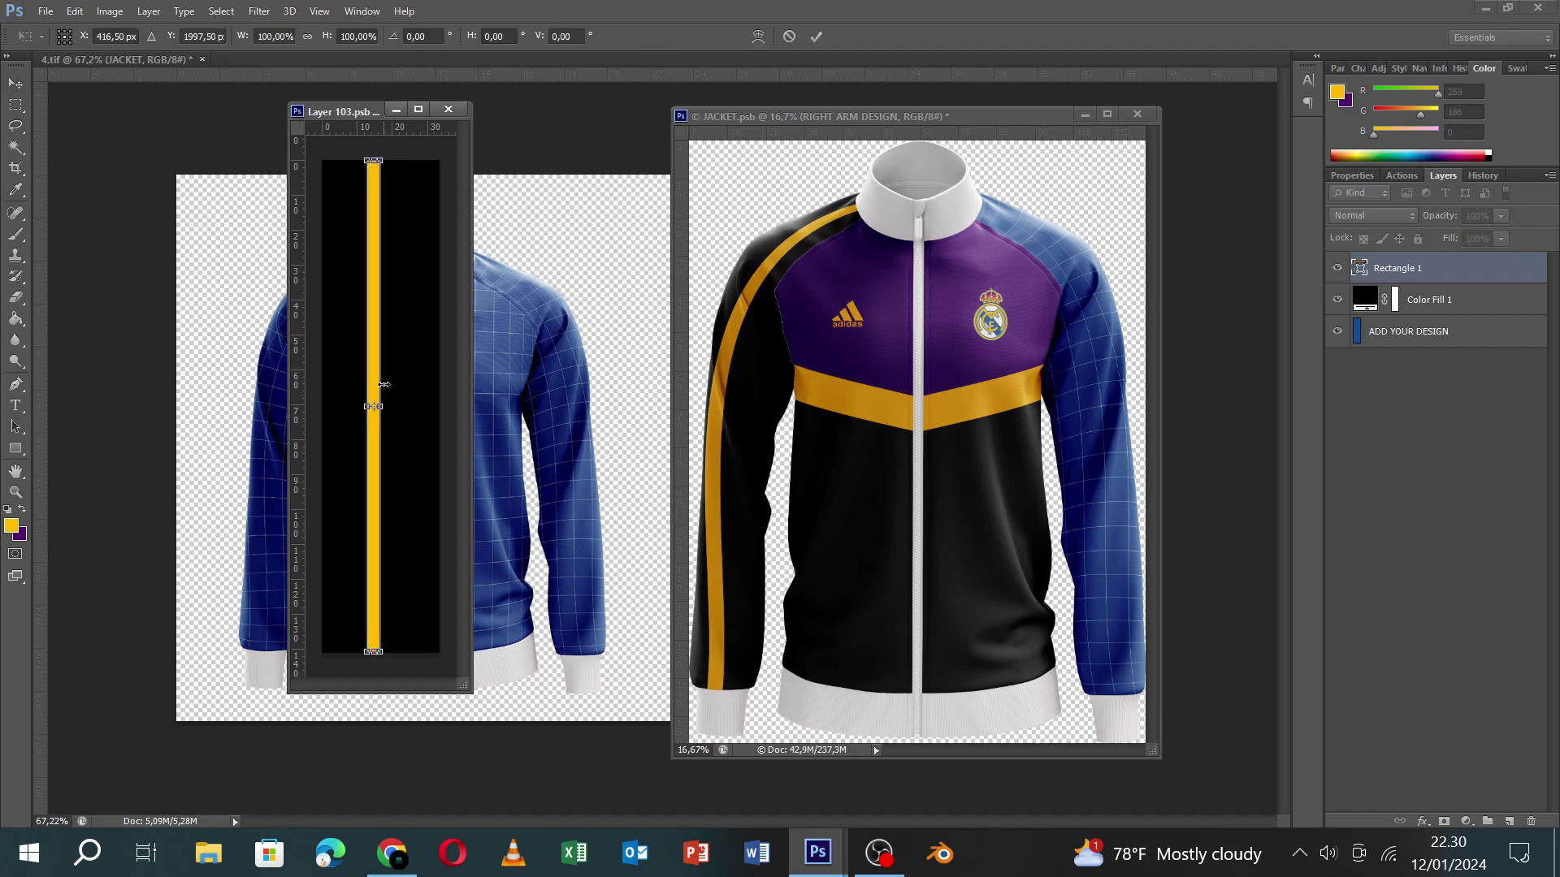
Narrow the gold stripe to 60% width, nudge it left, and save.
left_click_drag(378, 406, 374, 406)
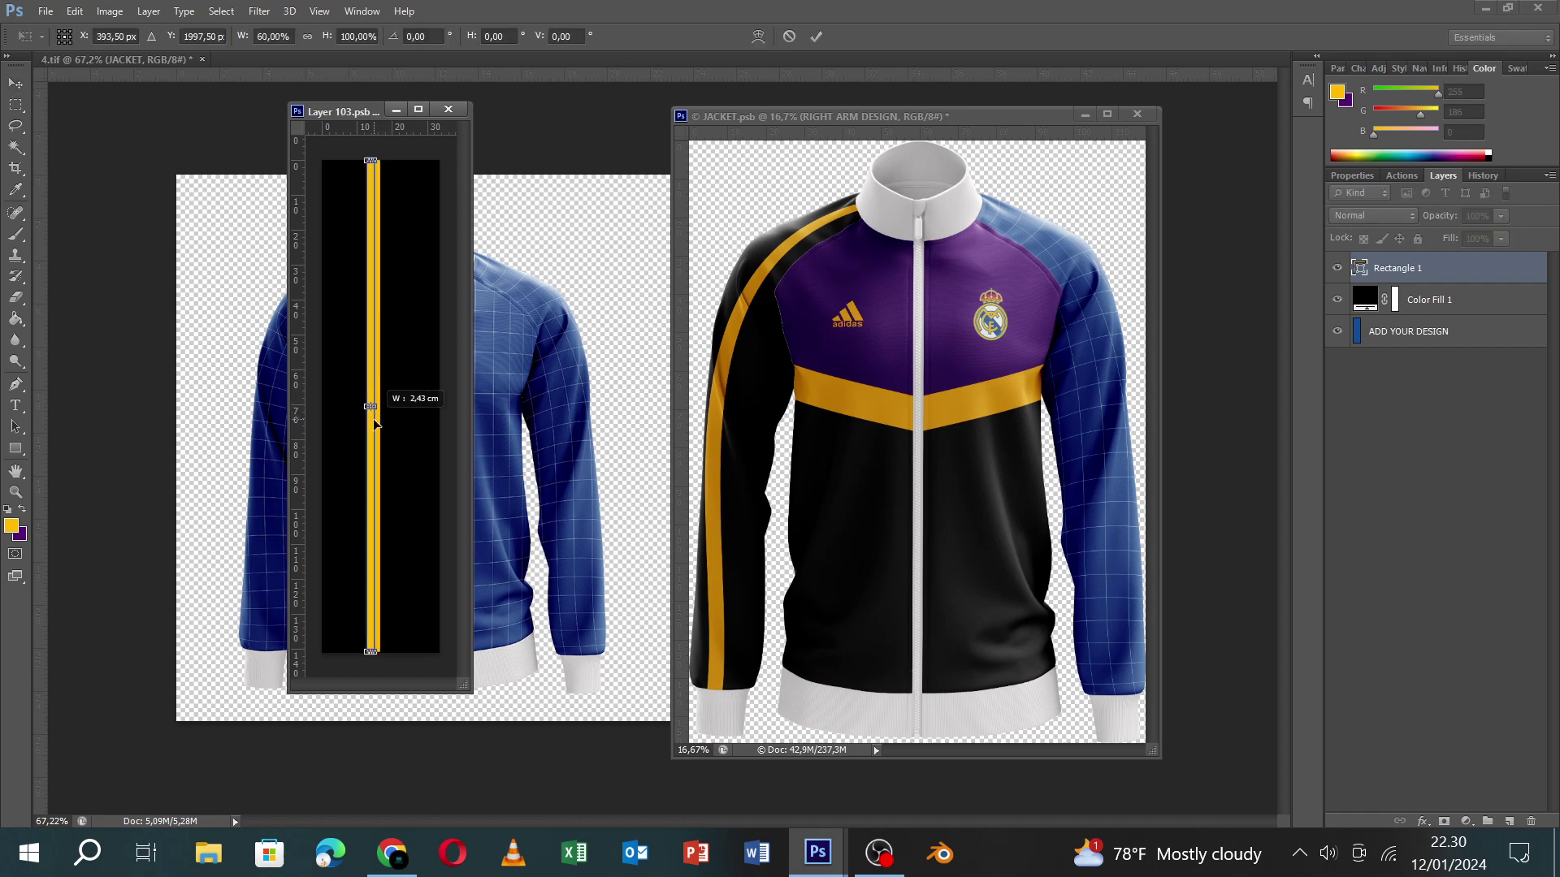
key("Return")
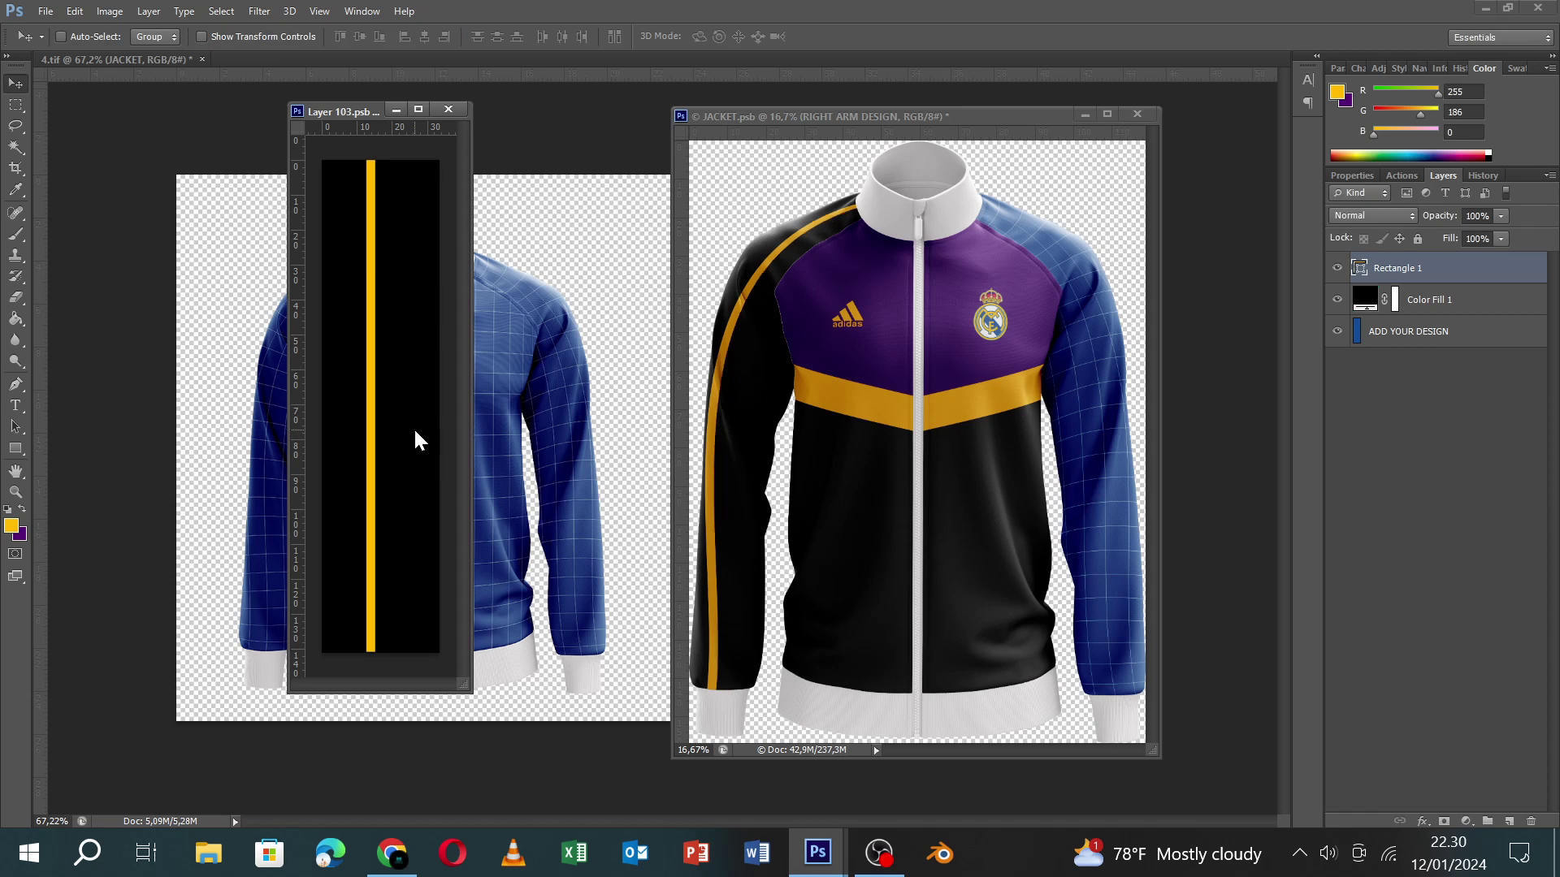
key("shift+Left")
key("shift+Left")
key("shift+Left")
key("Left")
key("Left")
key("Left")
key("Left")
key("ctrl+s")
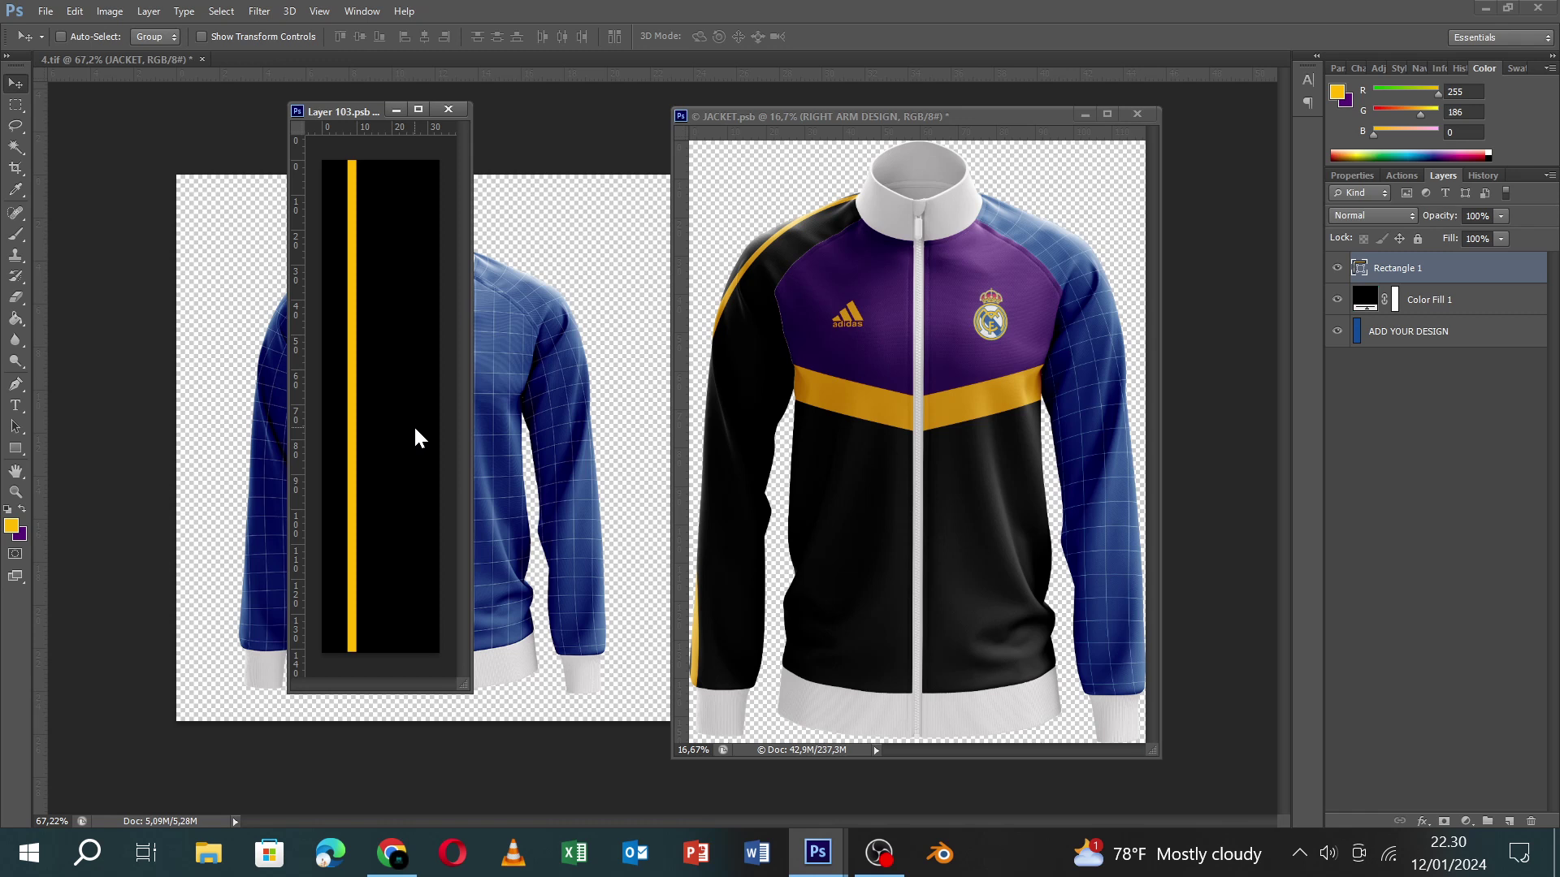
Duplicate the stripe twice and space the three gold stripes evenly down the sleeve.
key("ctrl+j")
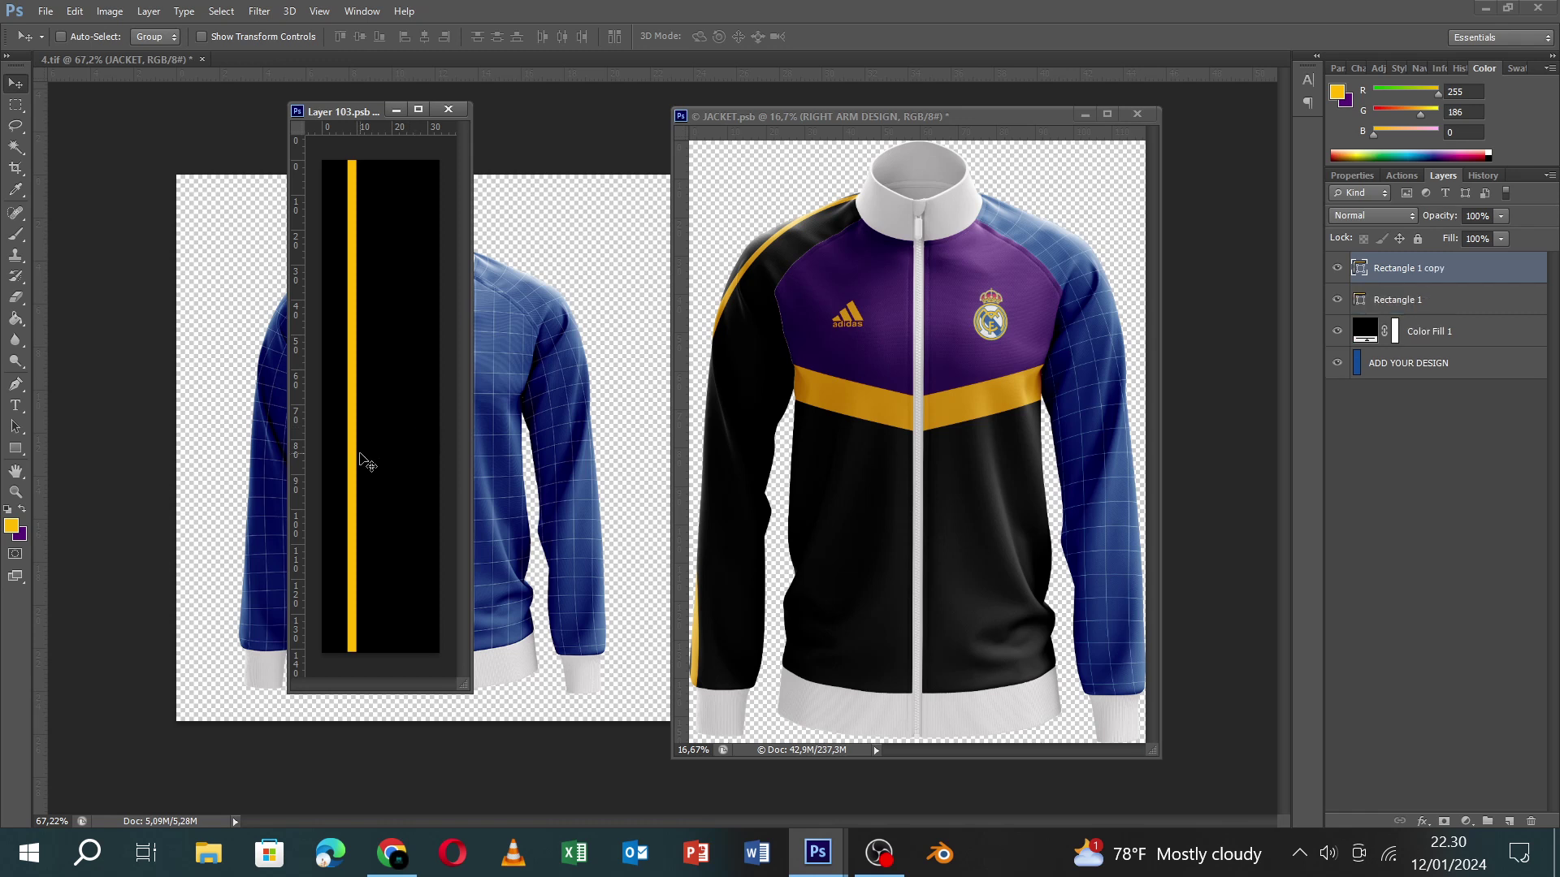
left_click_drag(360, 454, 377, 457)
key("Left")
key("Left")
key("Left")
key("Left")
key("Left")
key("Left")
key("ctrl+j")
left_click_drag(378, 462, 388, 474)
key("Right")
key("Right")
key("Right")
key("Right")
key("Right")
key("Right")
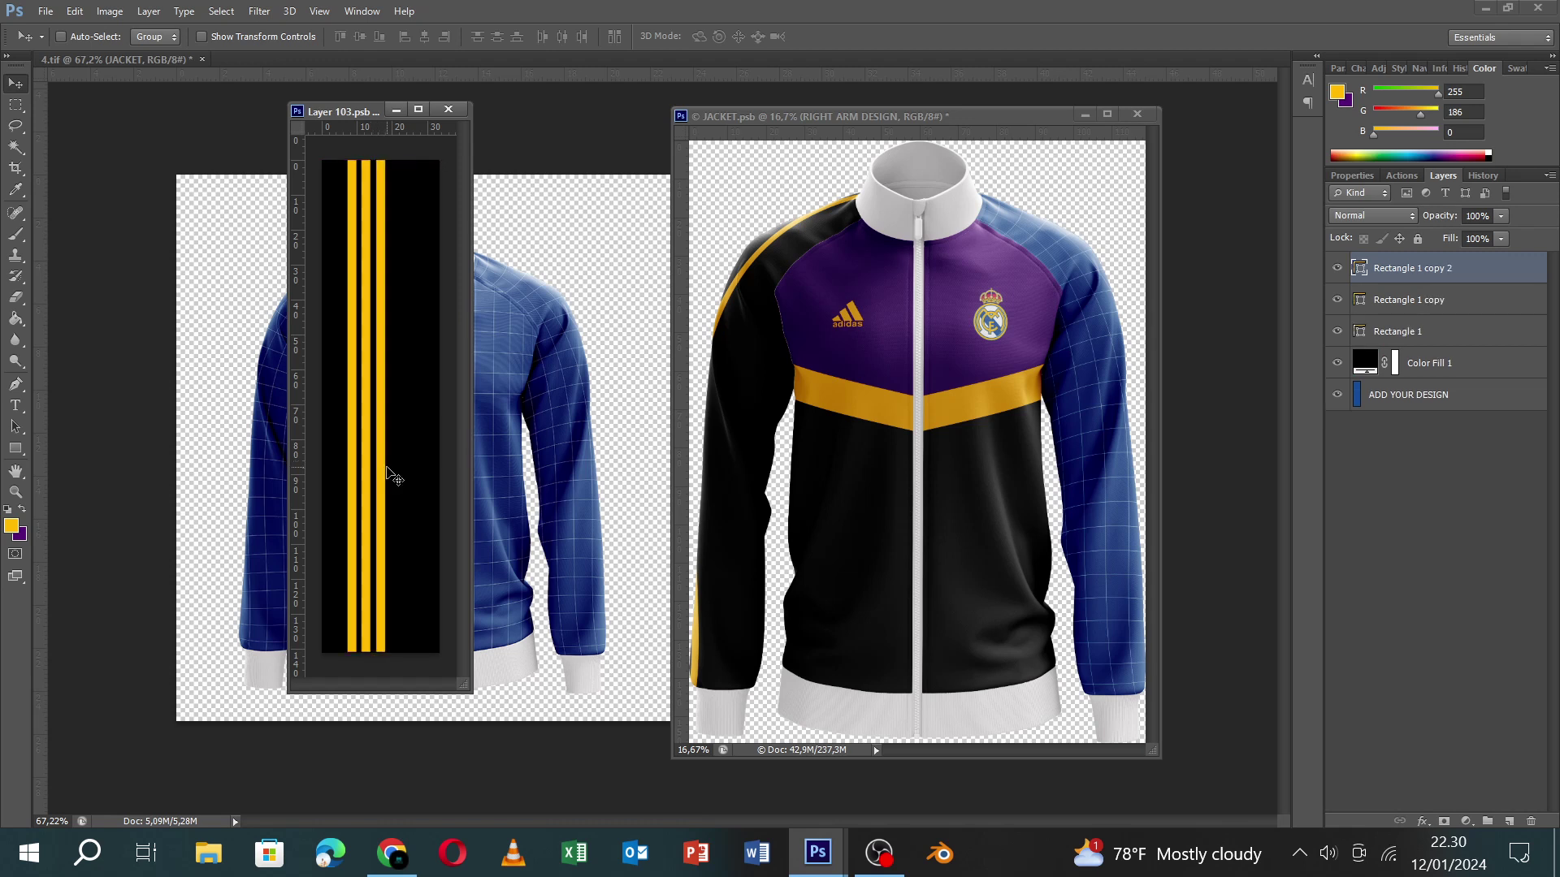
key("Left")
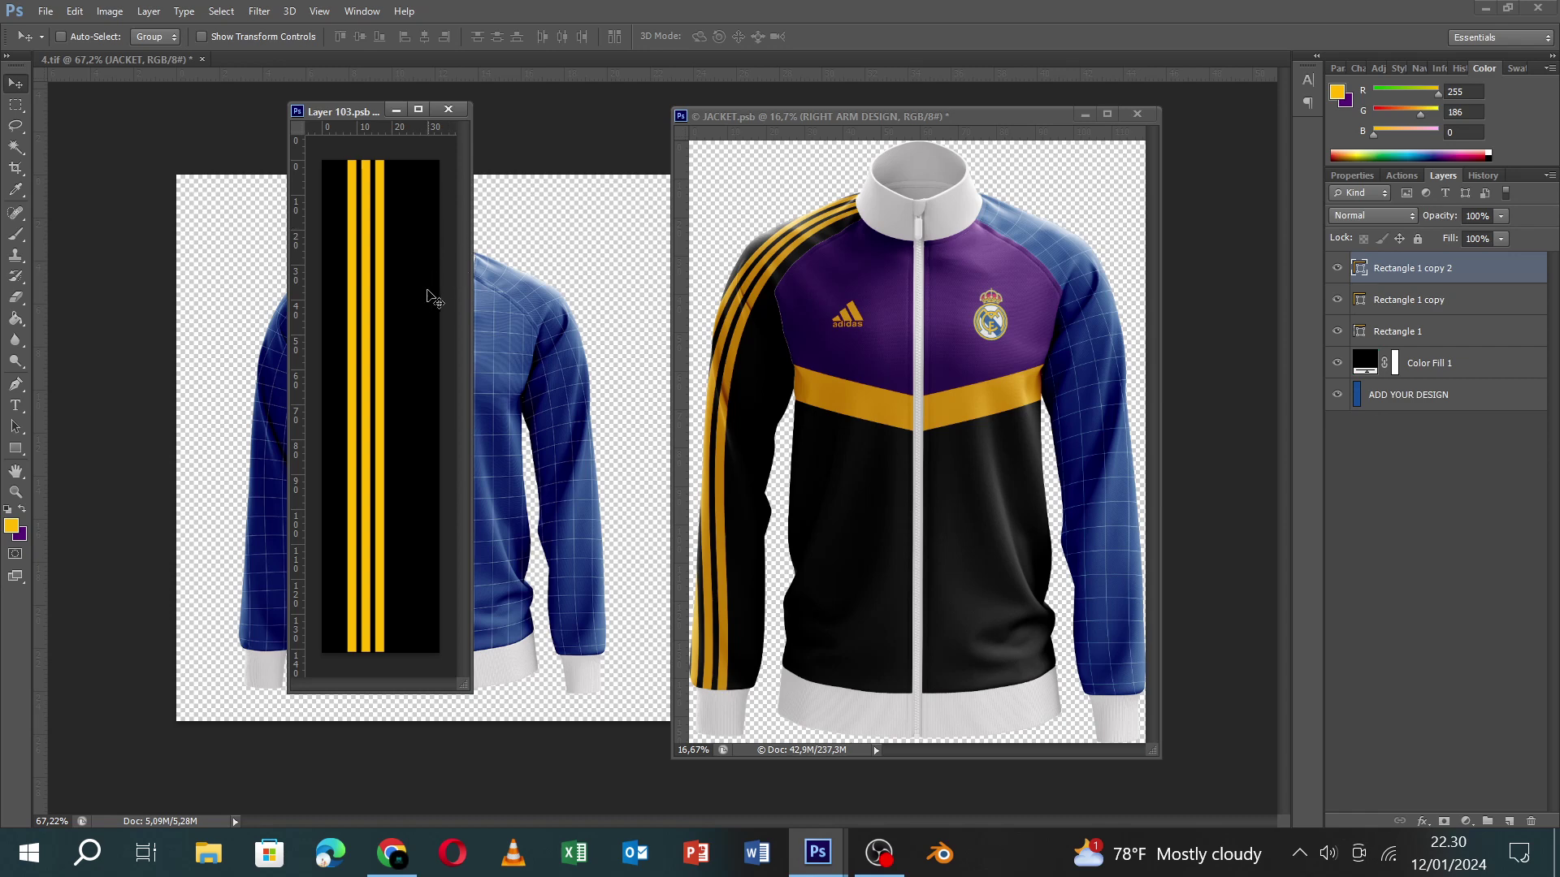
left_click(937, 300)
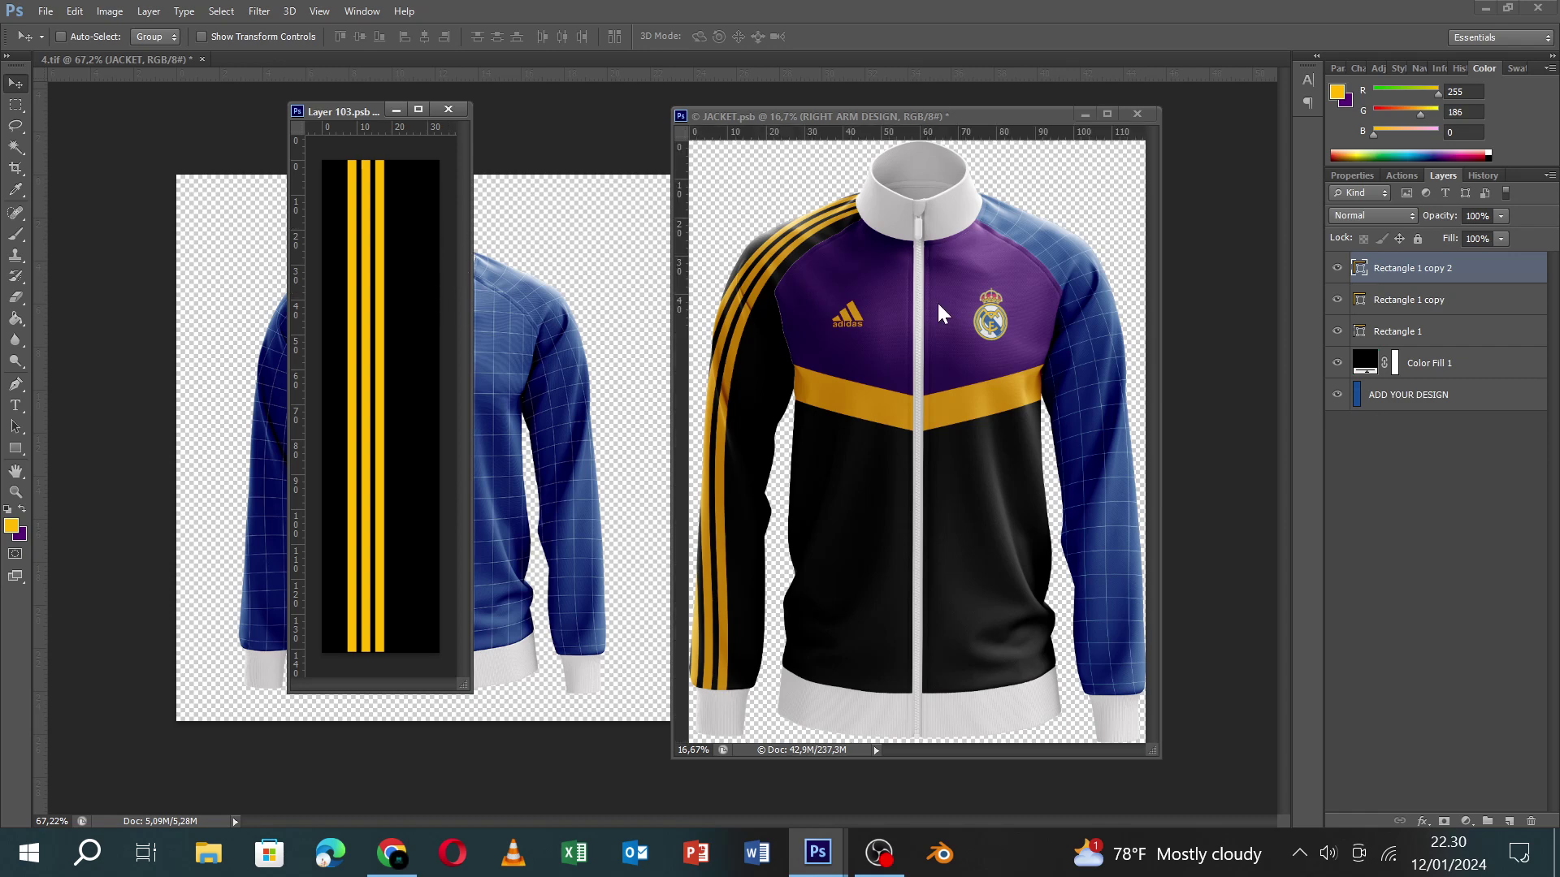
double_click(1381, 437)
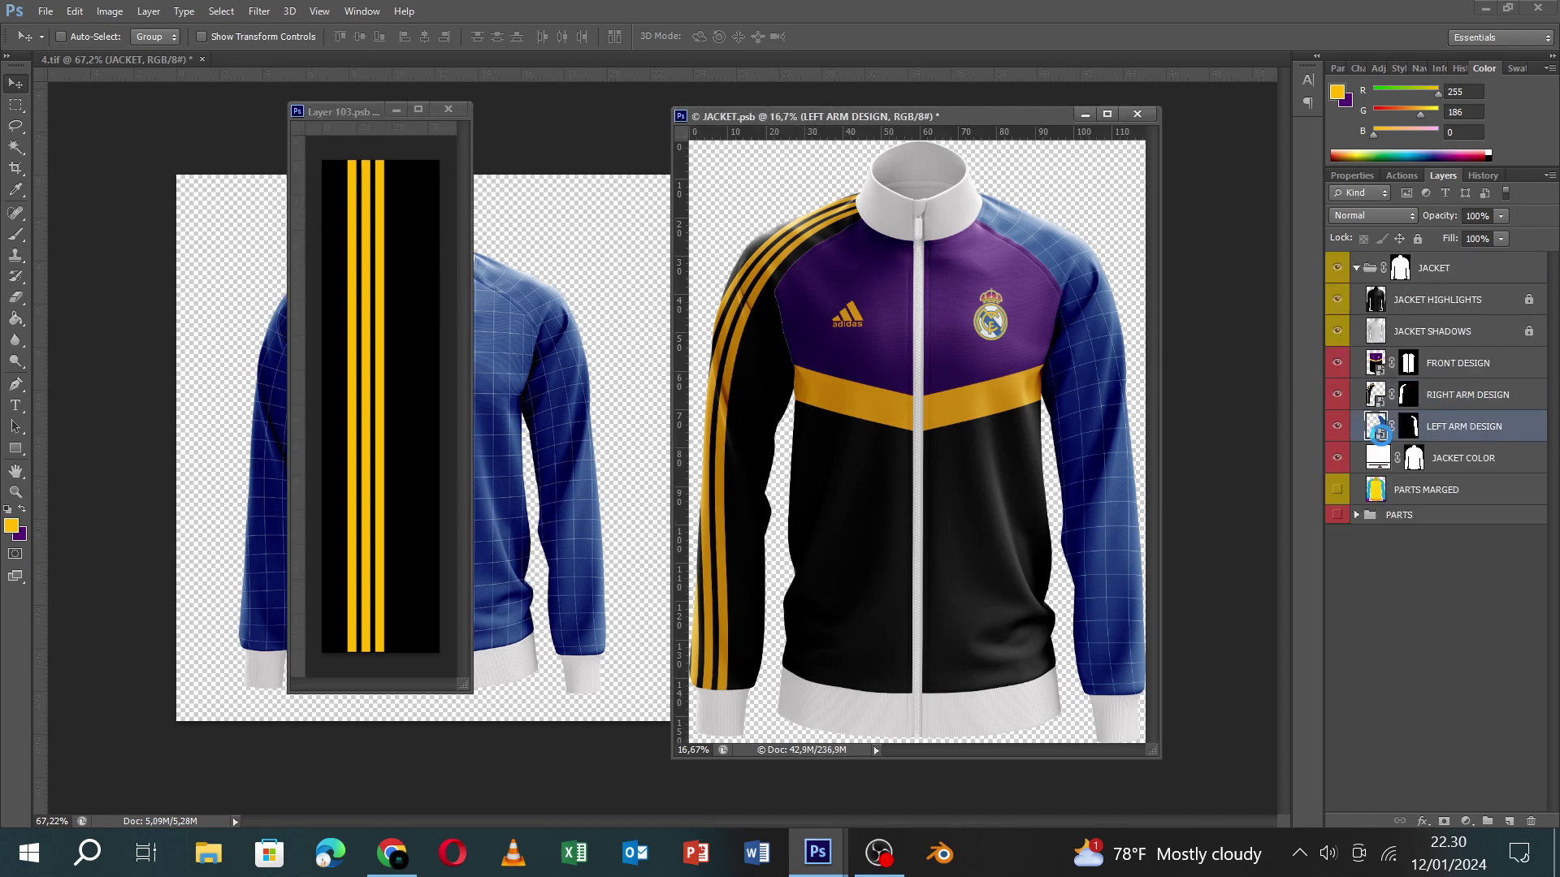
Cover LEFT ARM DESIGN with a black Solid Color fill layer.
left_click(819, 351)
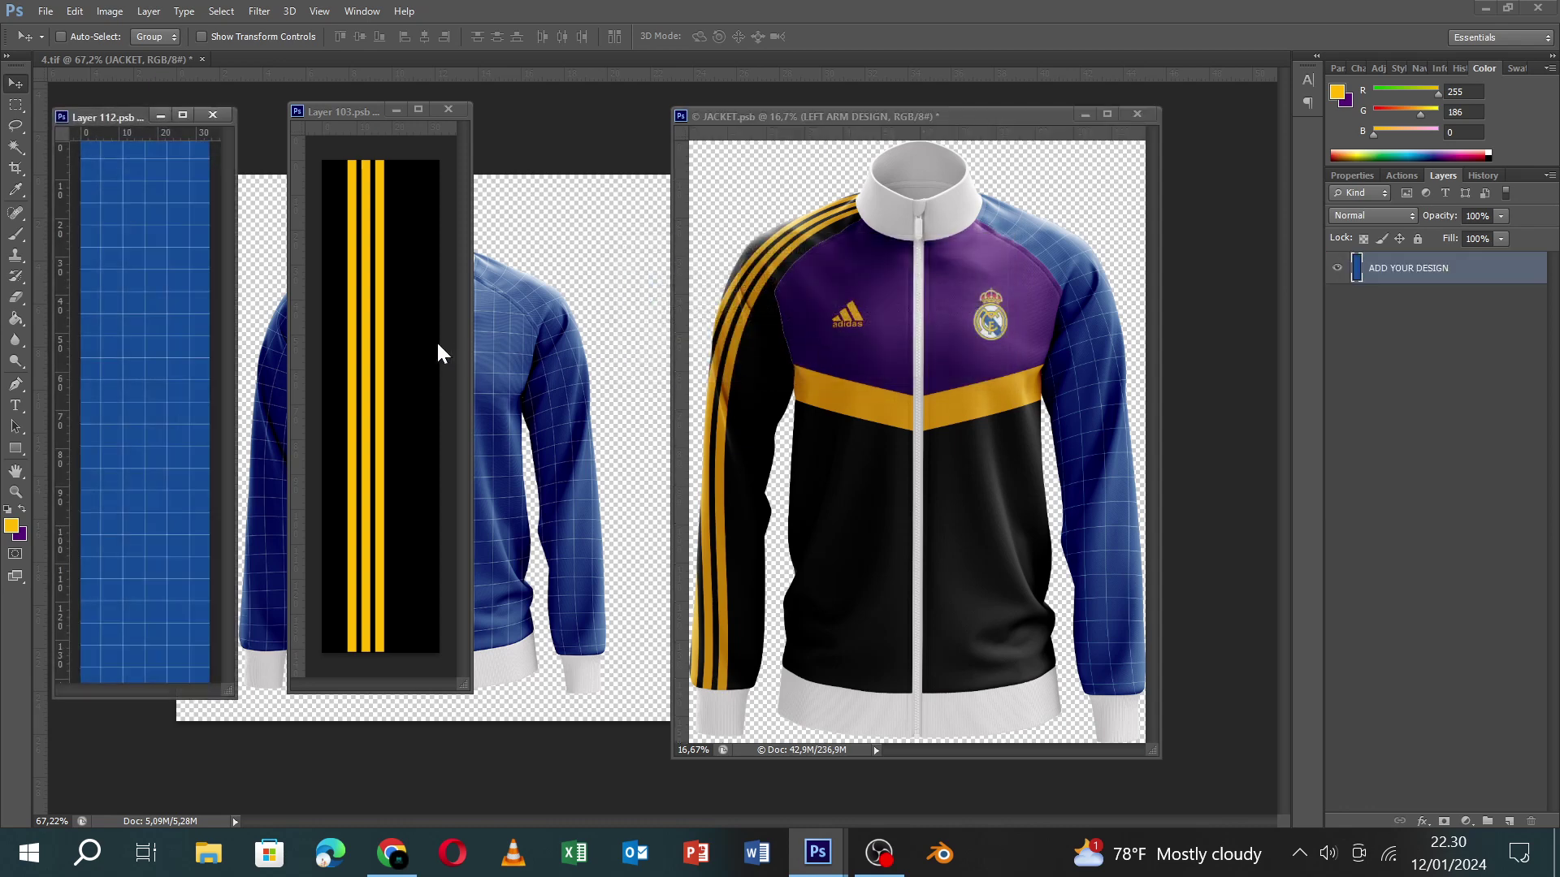
left_click(1466, 821)
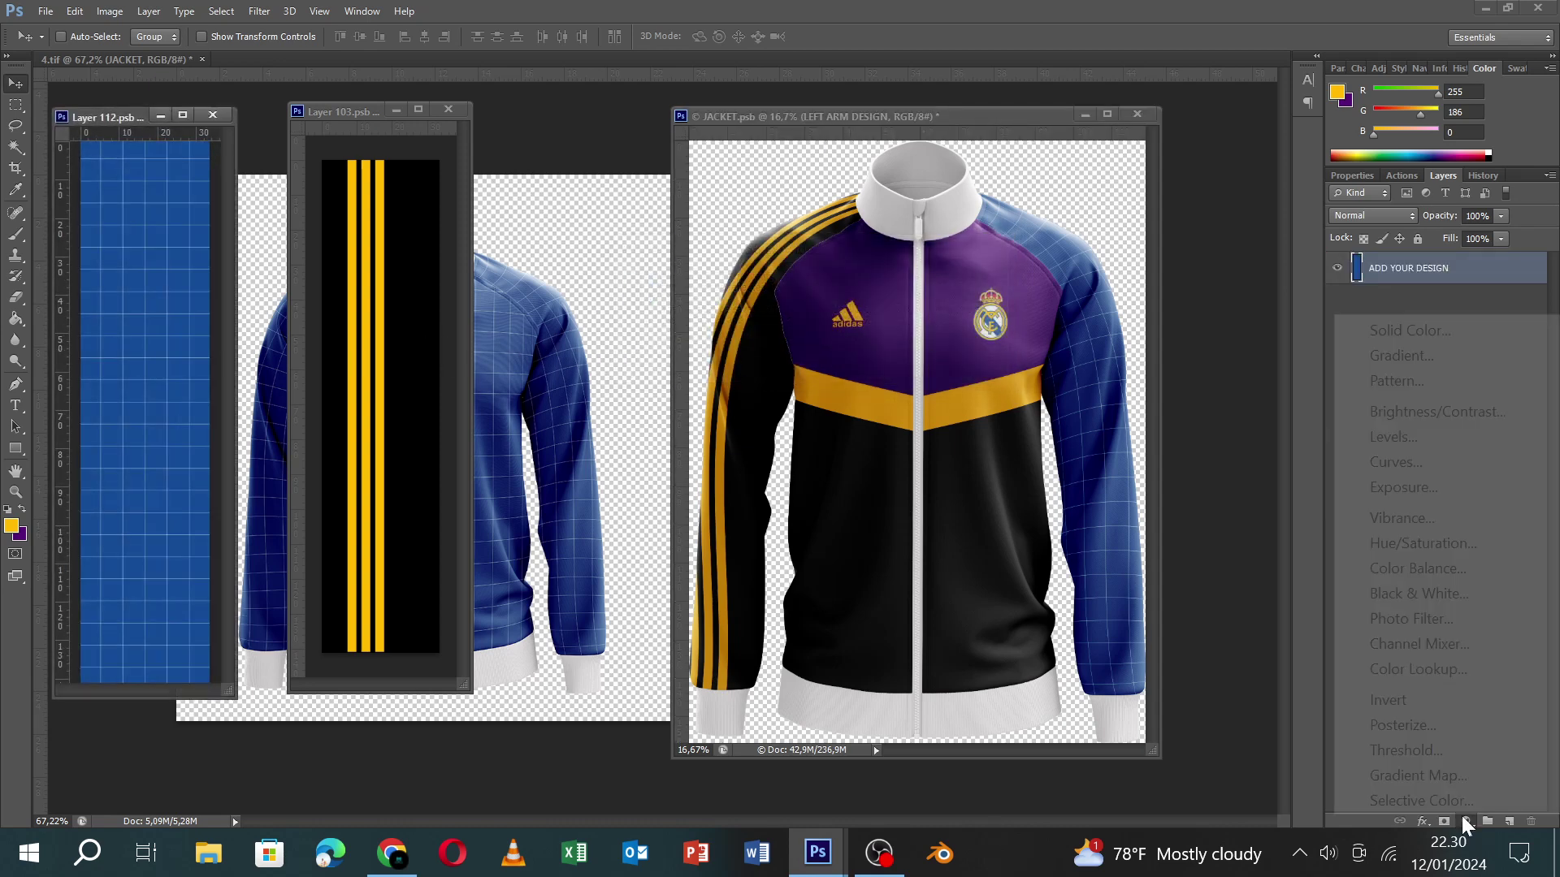
left_click(1378, 329)
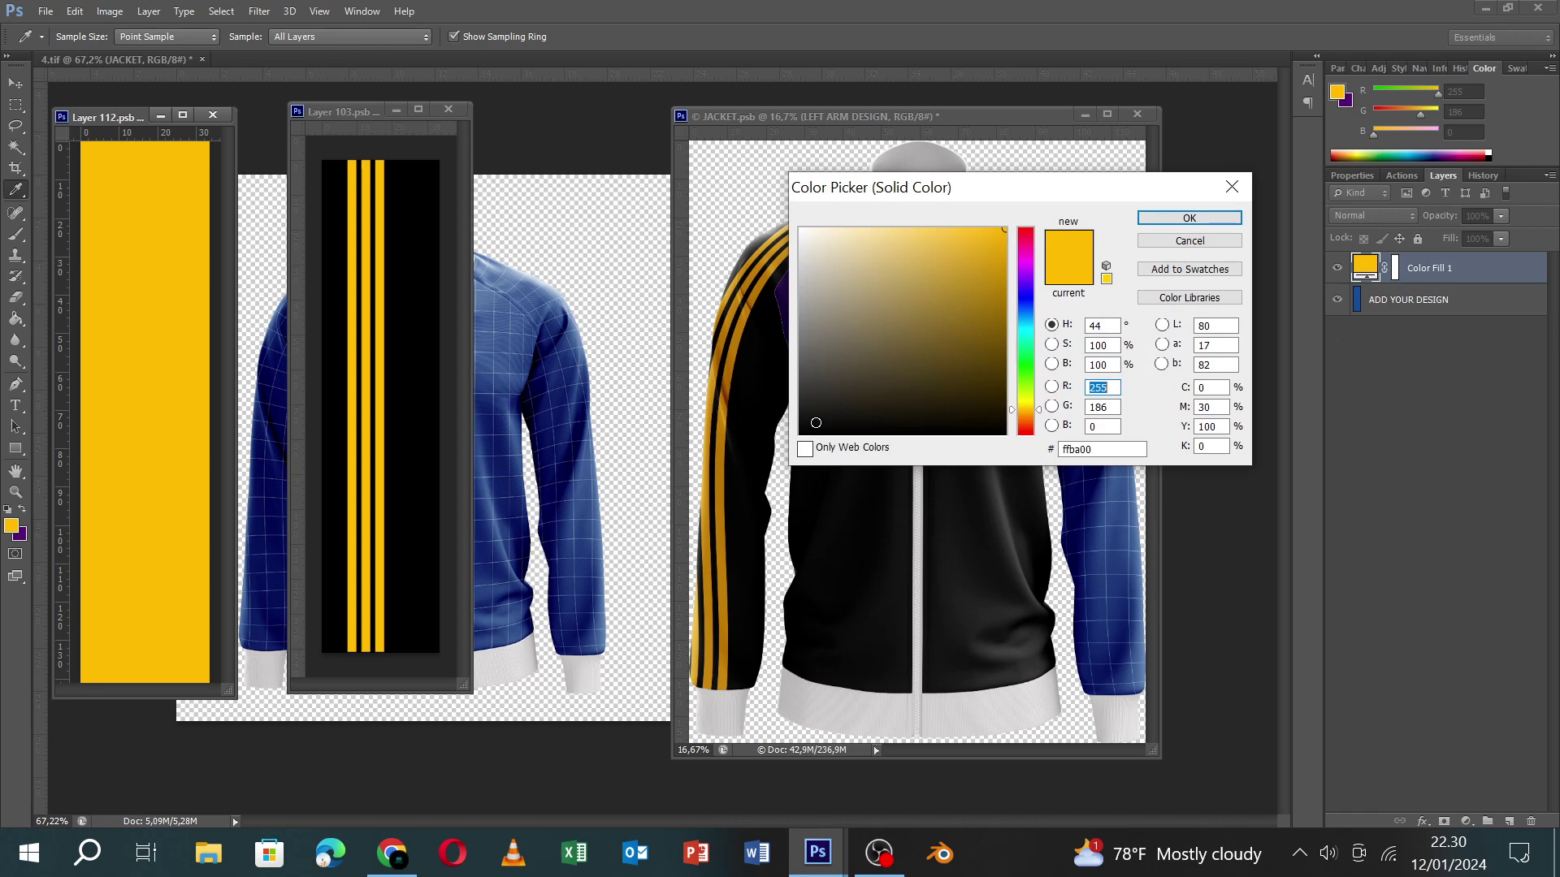
left_click_drag(815, 427, 800, 435)
left_click(1189, 219)
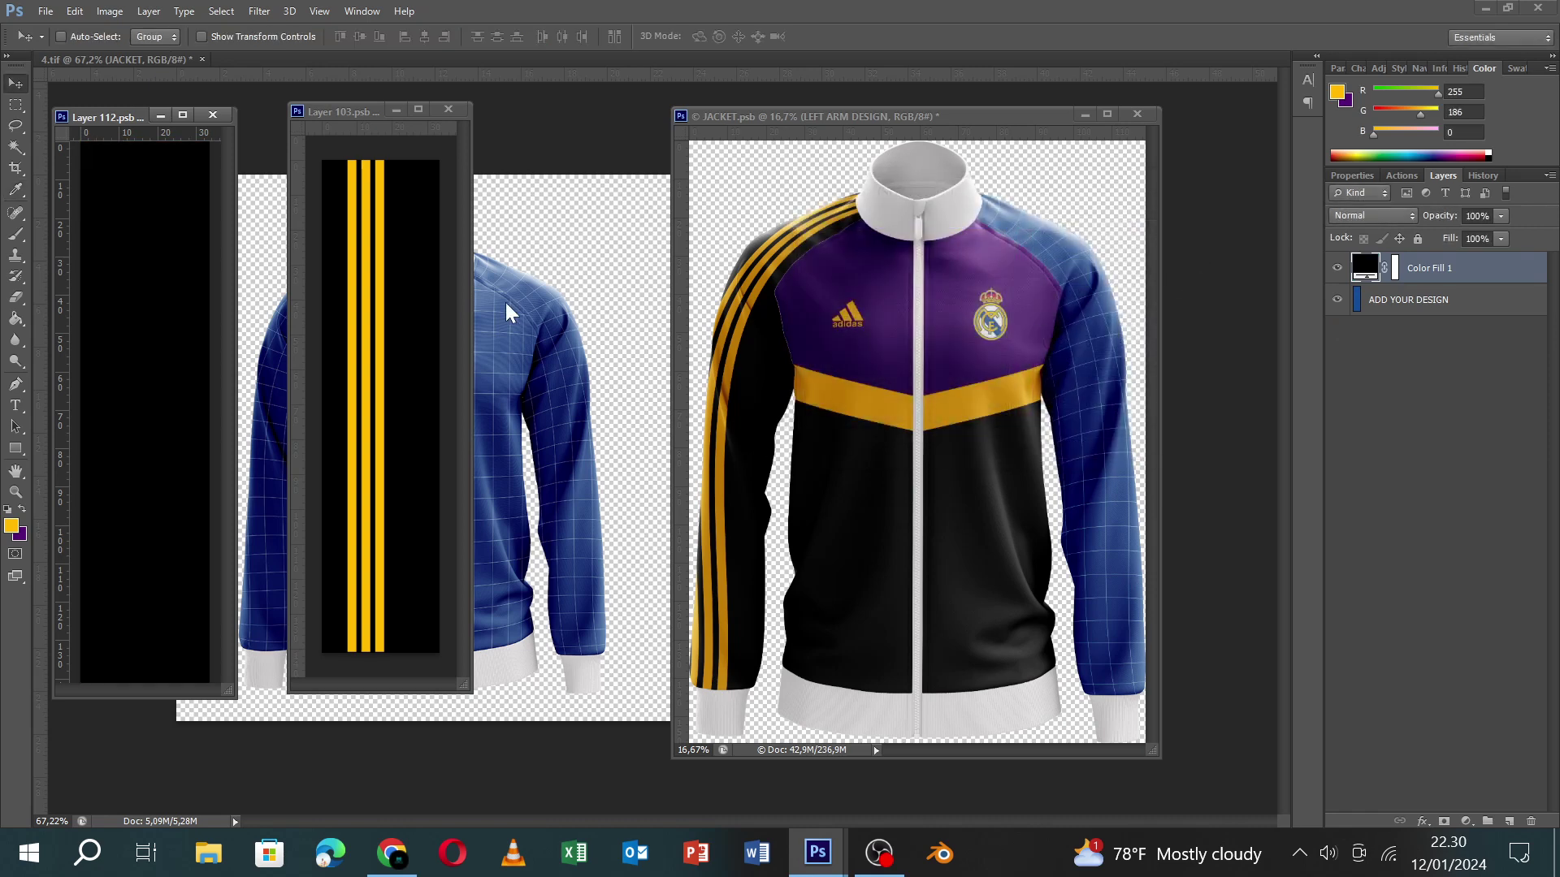
Copy the three gold stripe layers into the left sleeve and close the stripes document.
left_click(396, 315)
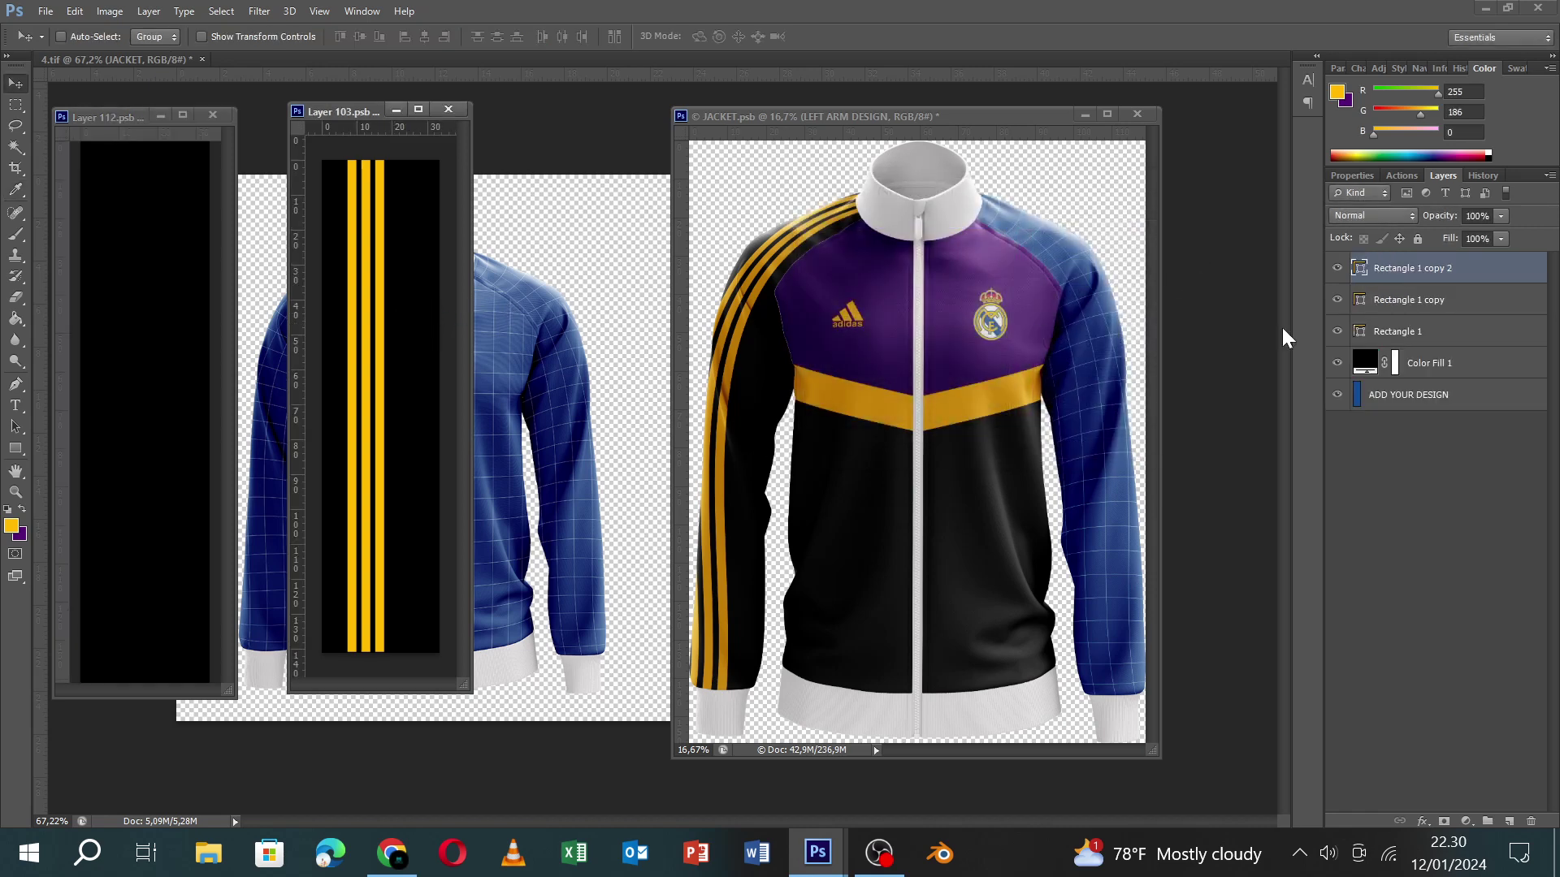
left_click(1435, 329, "shift")
left_click_drag(376, 337, 193, 334)
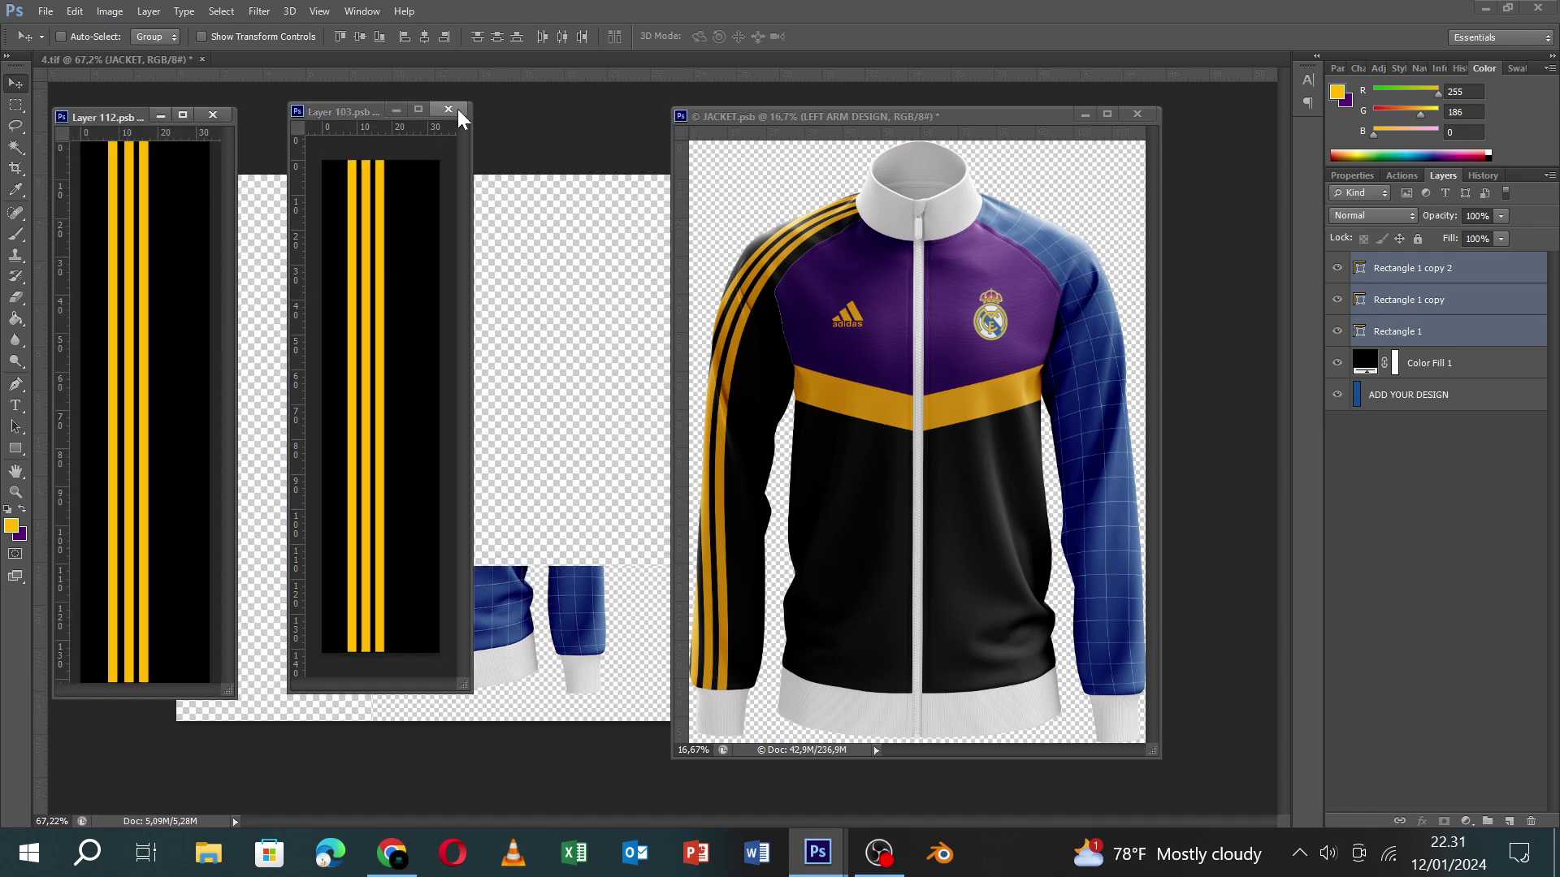
left_click(451, 109)
left_click_drag(145, 348, 174, 348)
Align the three stripes on the left sleeve, save, and close the design file.
left_click(1370, 331)
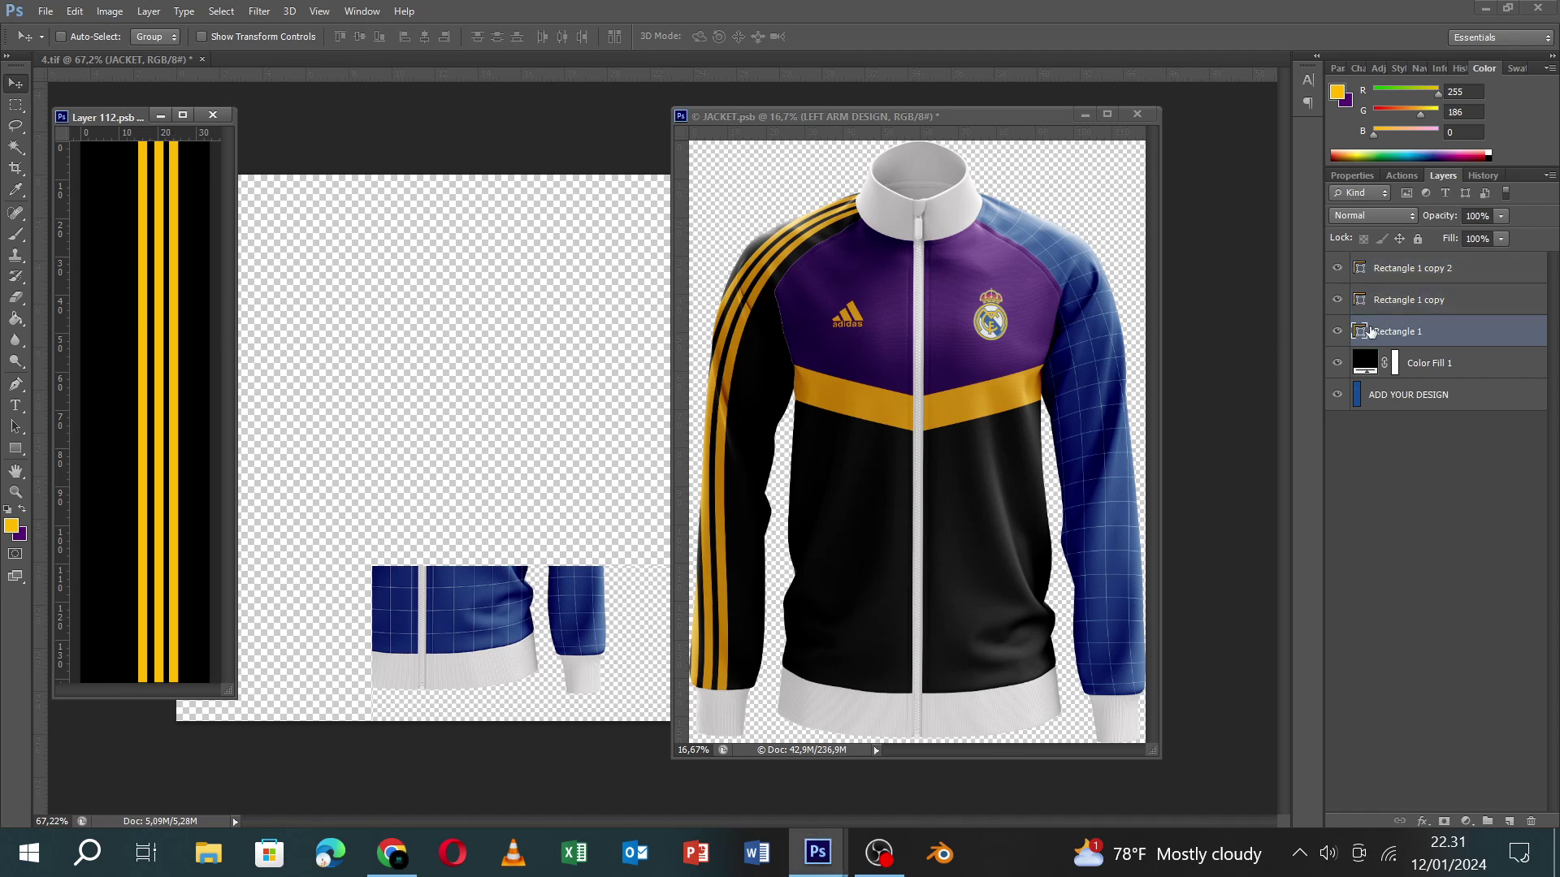
key("Right")
key("Right")
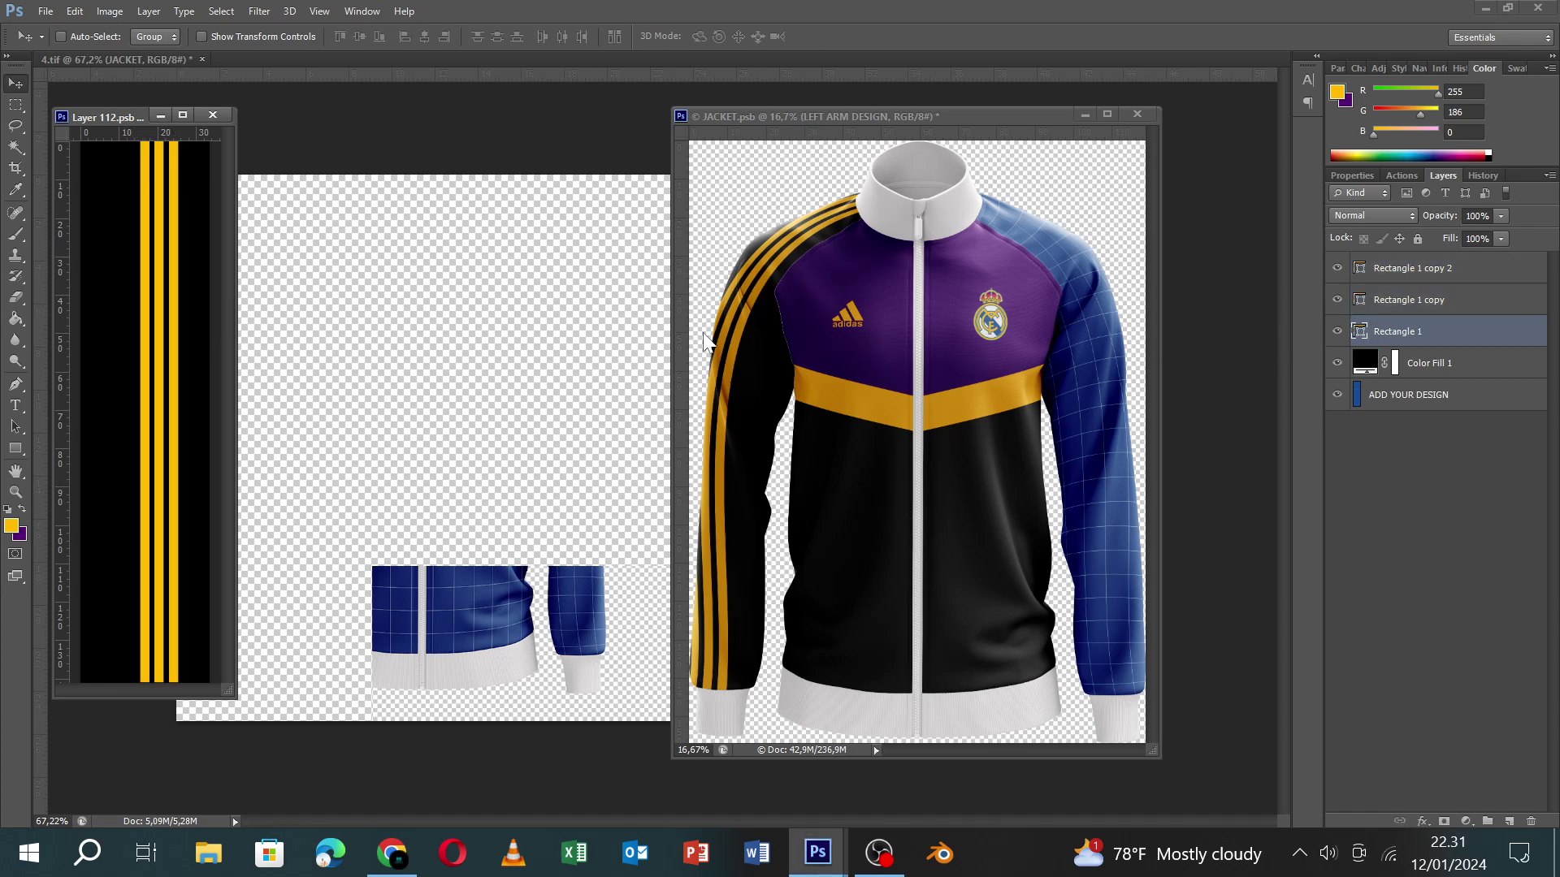
key("ctrl+s")
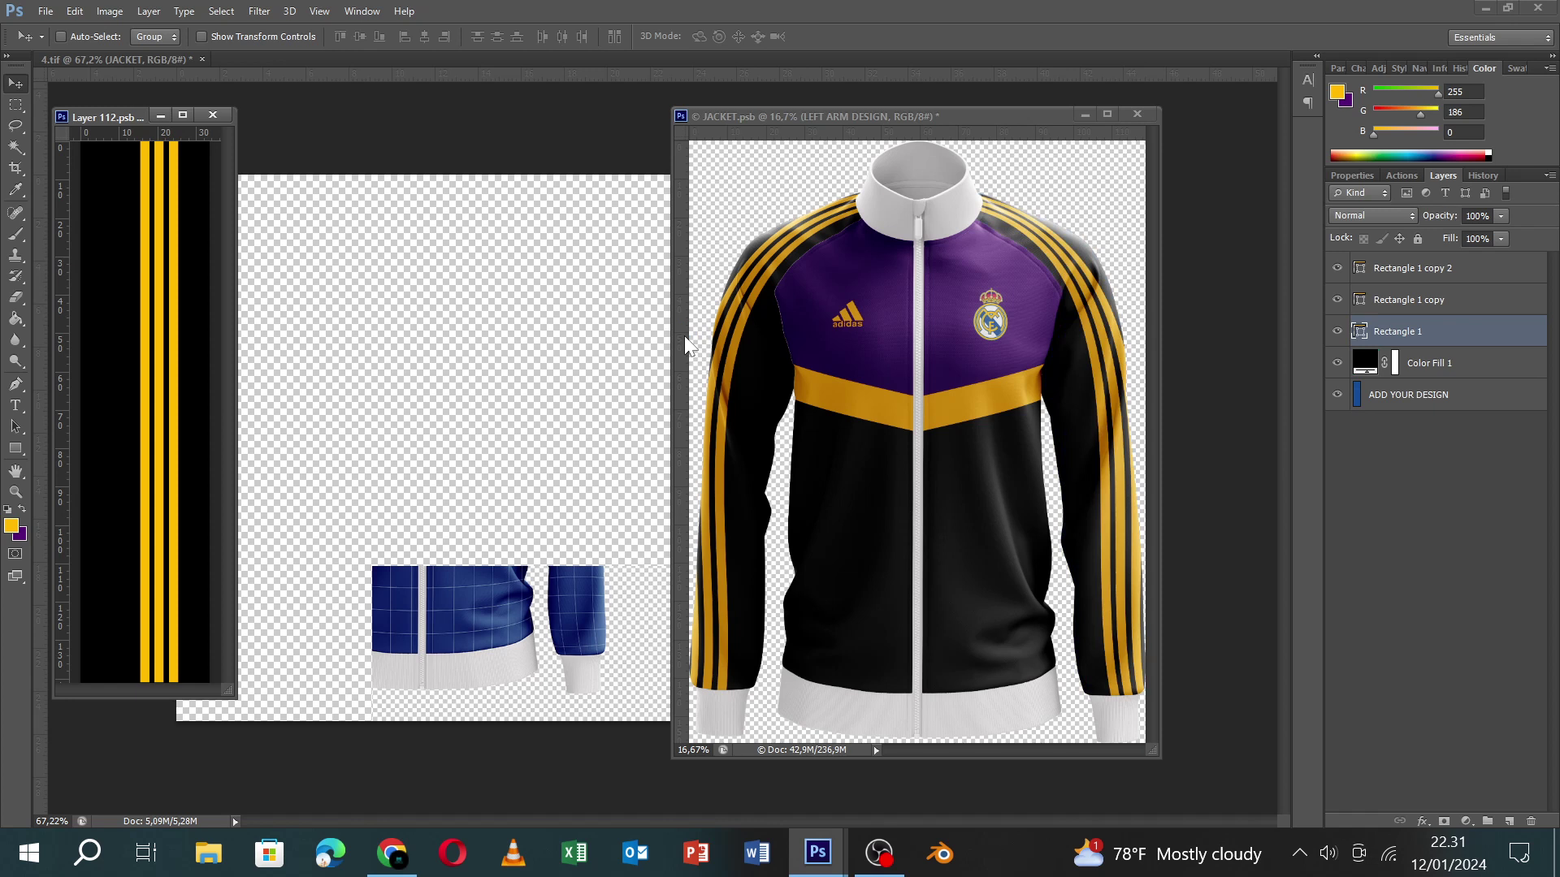
left_click(1460, 275, "shift")
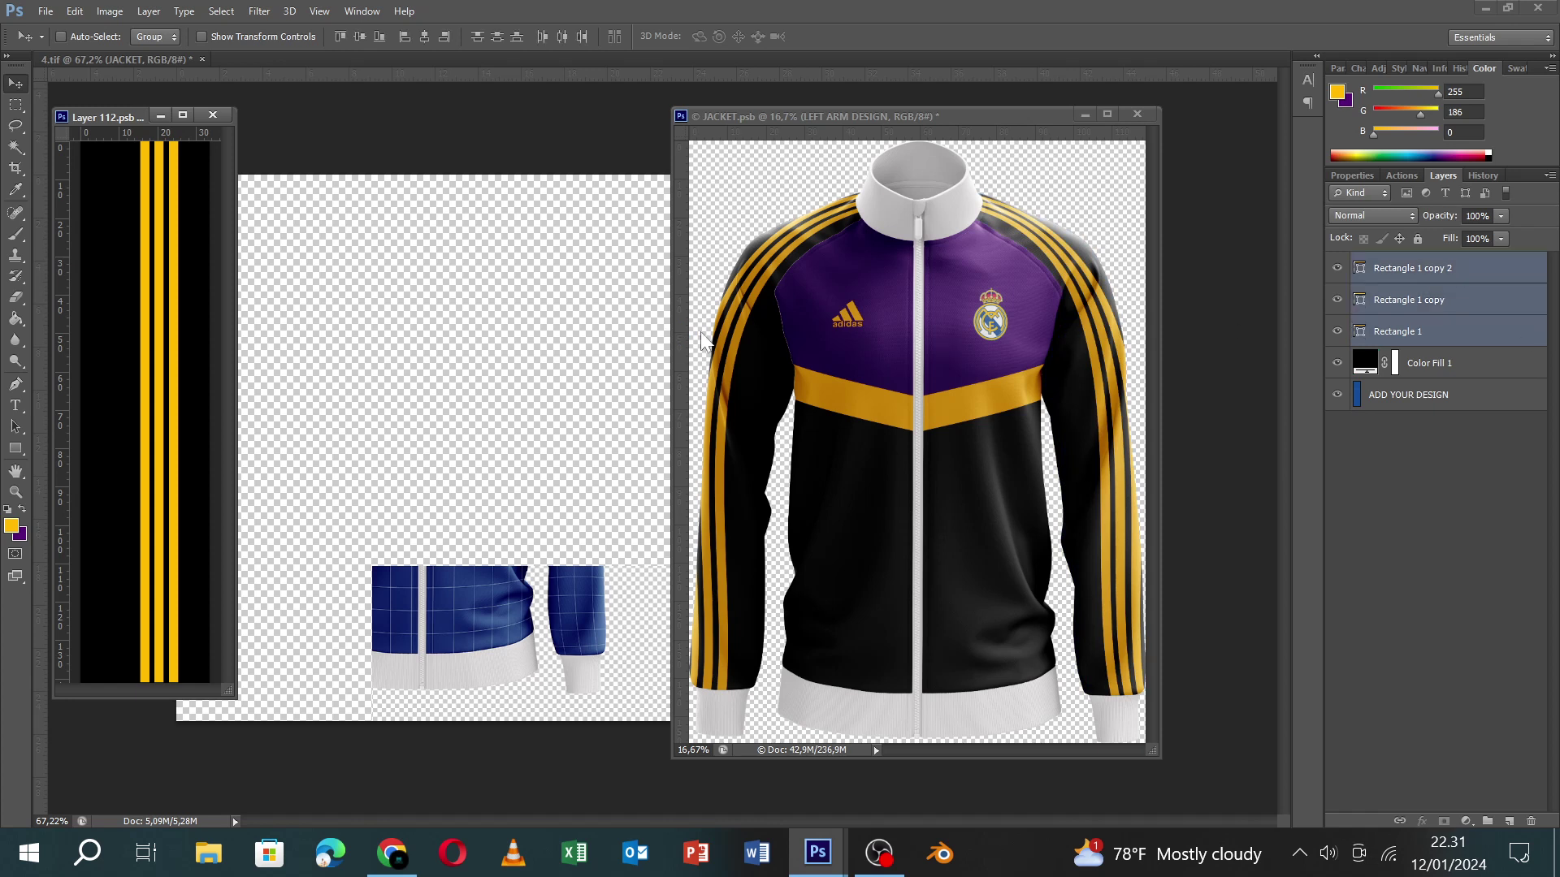
key("Right")
key("Right")
key("Right")
key("Right")
key("Right")
key("Right")
key("Right")
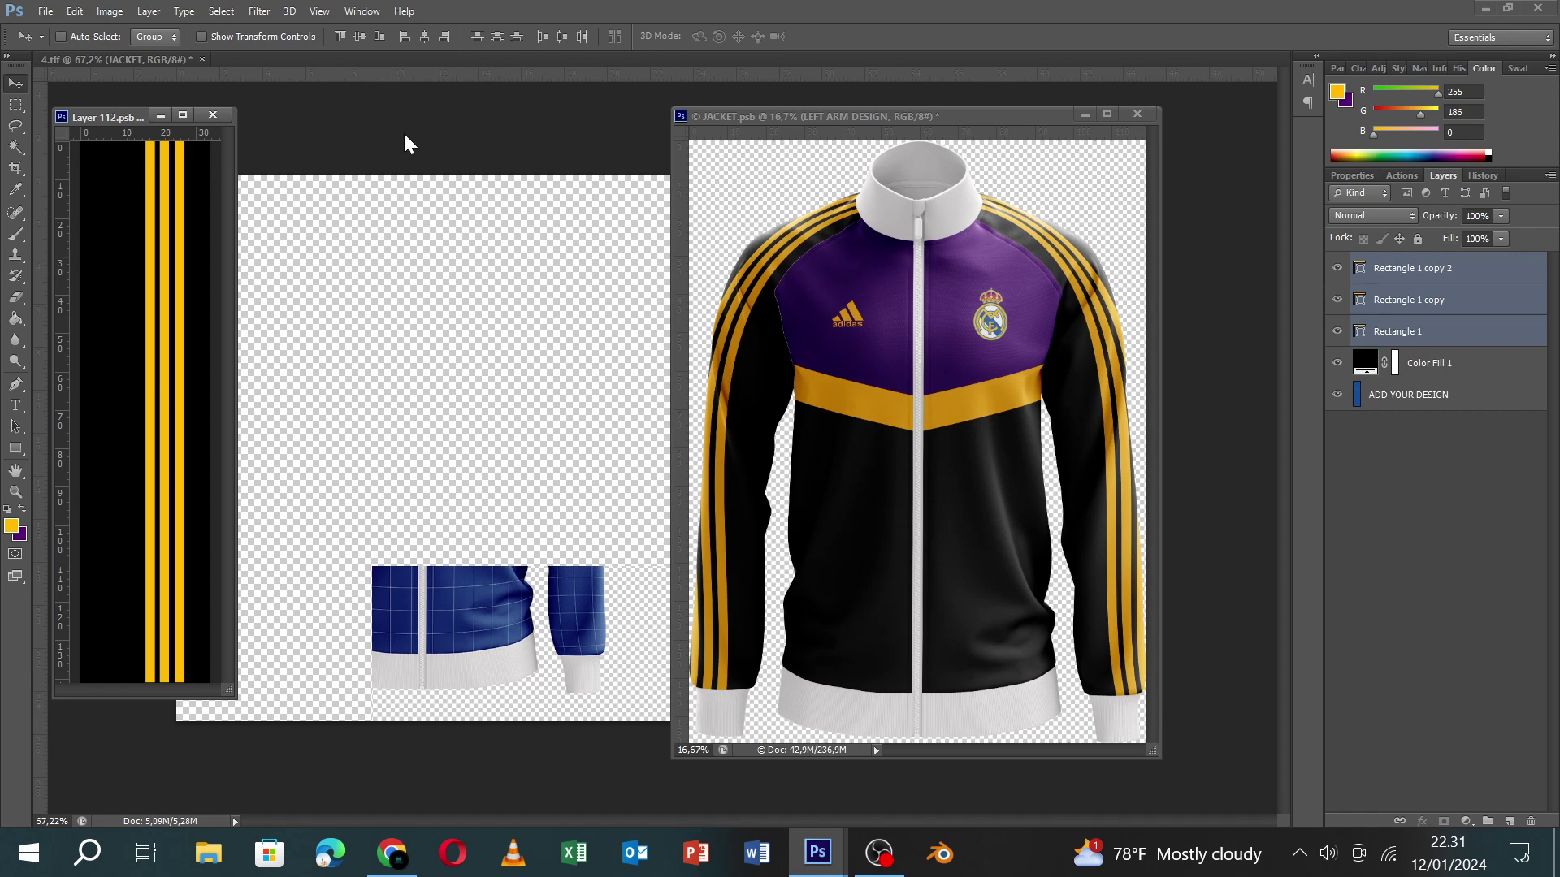
left_click(215, 116)
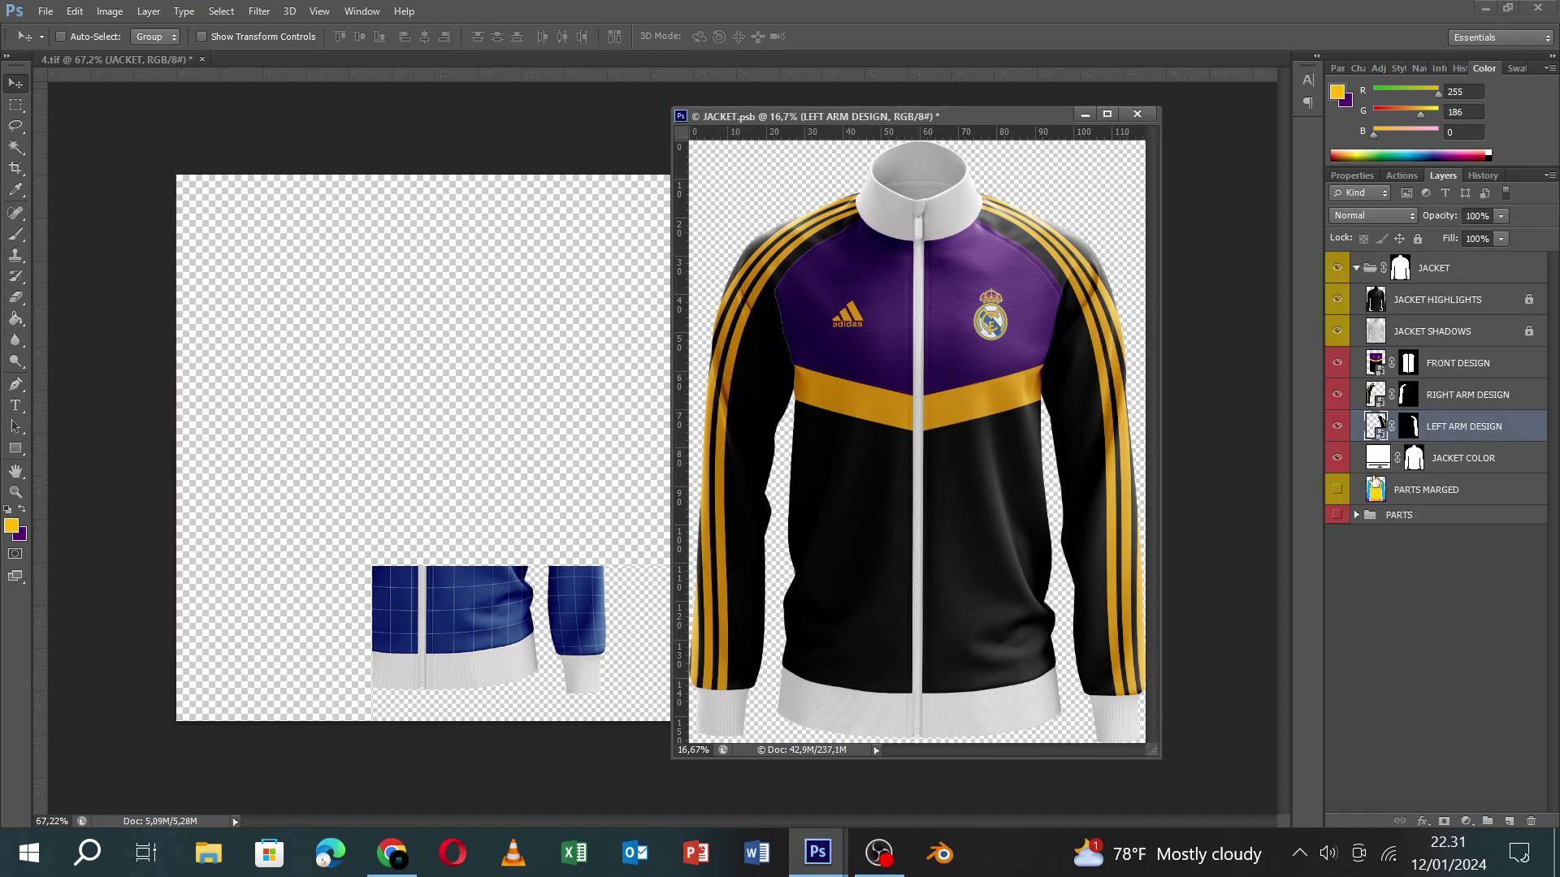
Set the JACKET COLOR fill to black 000000.
double_click(1377, 458)
left_click(801, 433)
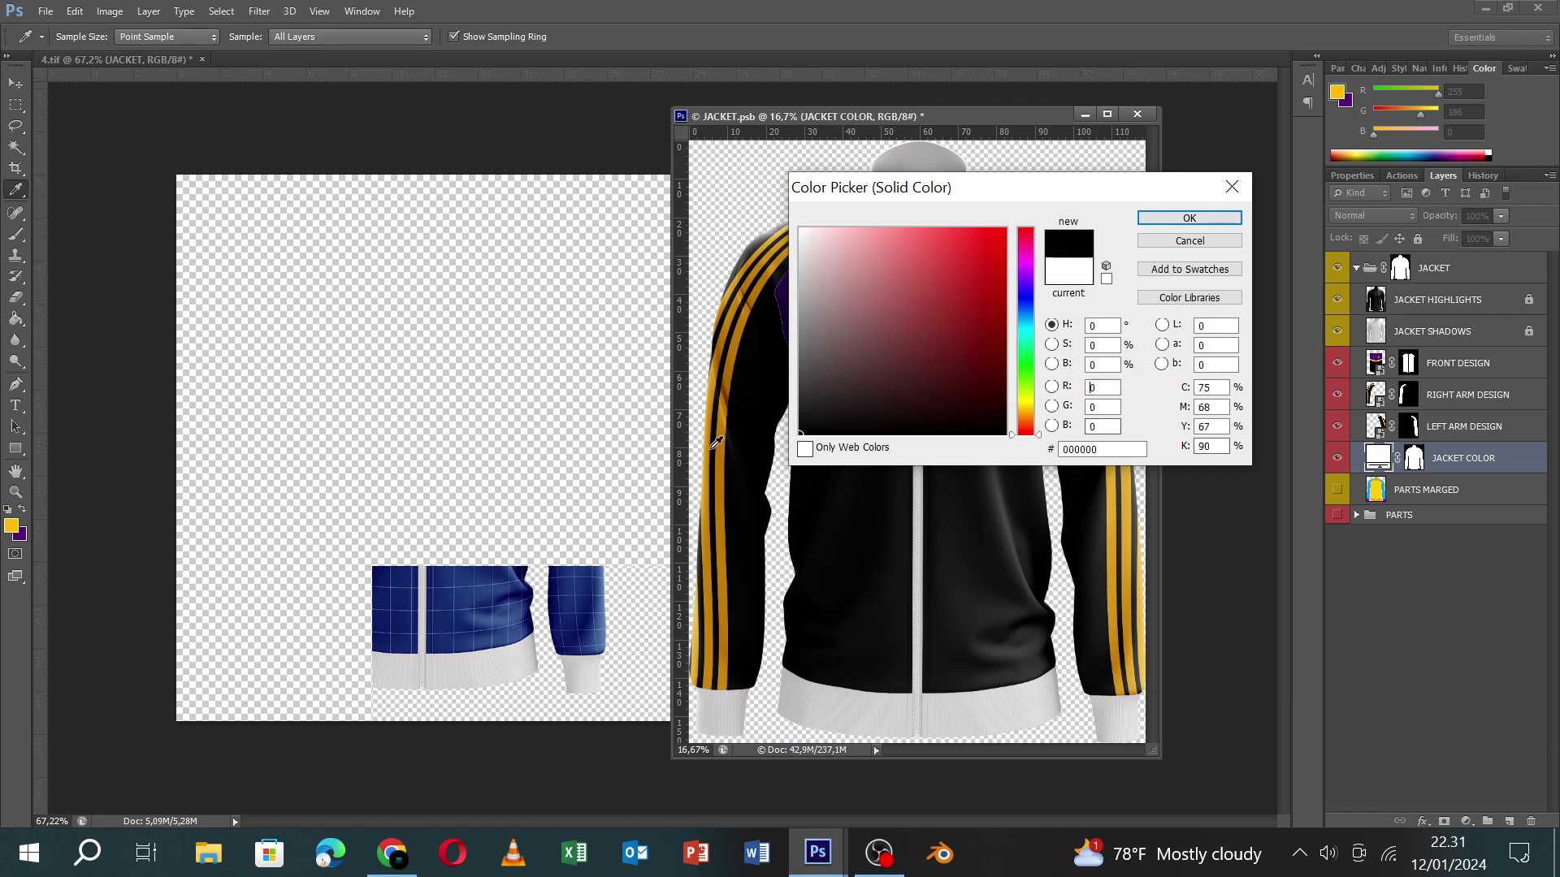
left_click(1201, 224)
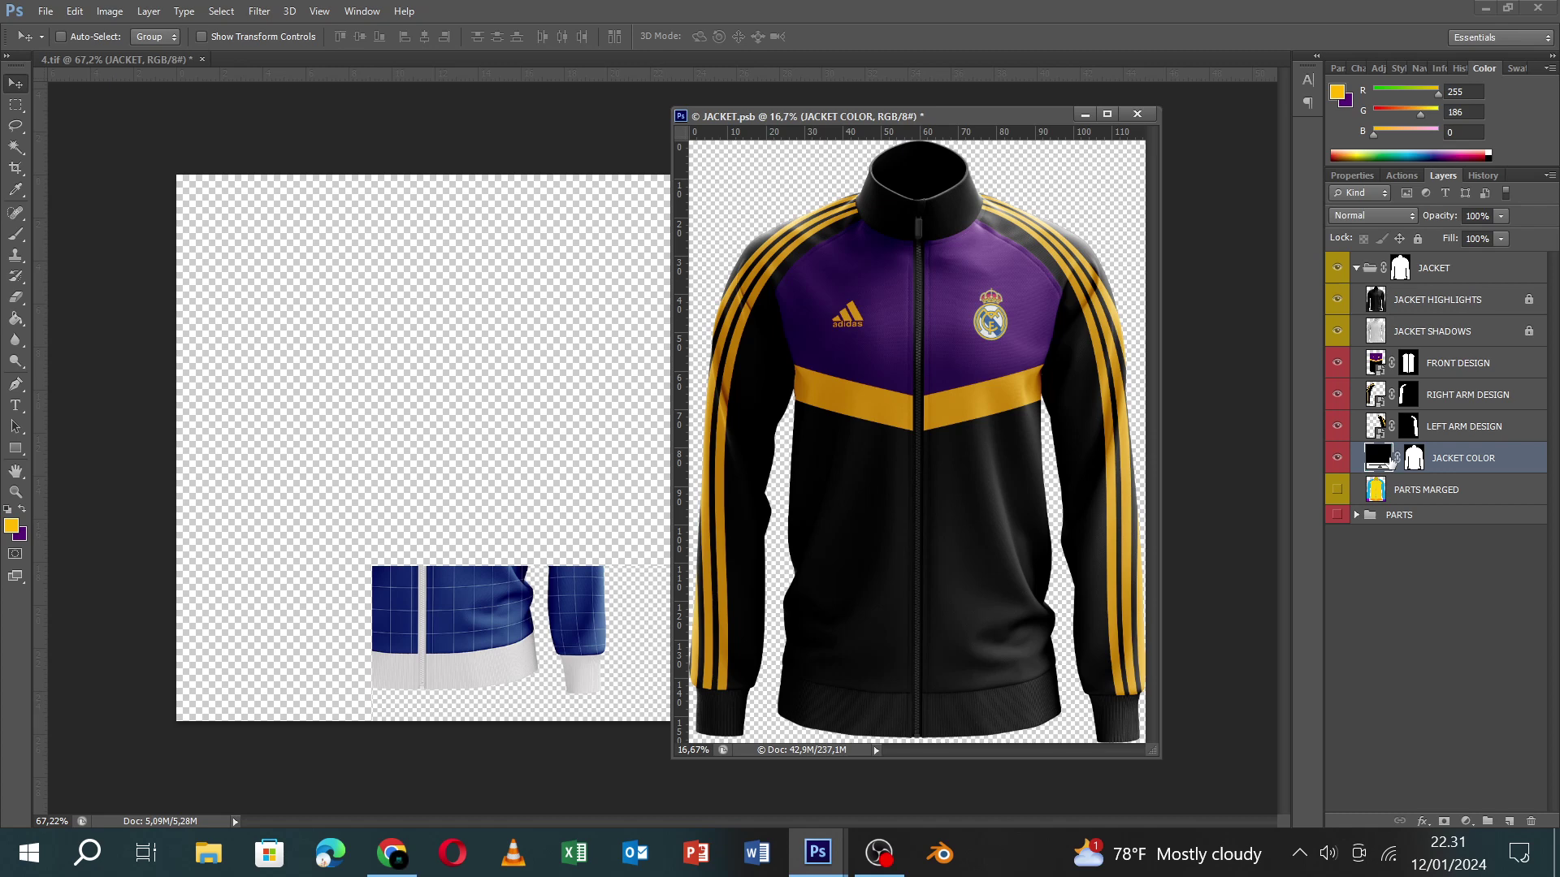
Close and save JACKET.psb, then open the JACKET2 back smart object.
left_click(1137, 114)
left_click(668, 318)
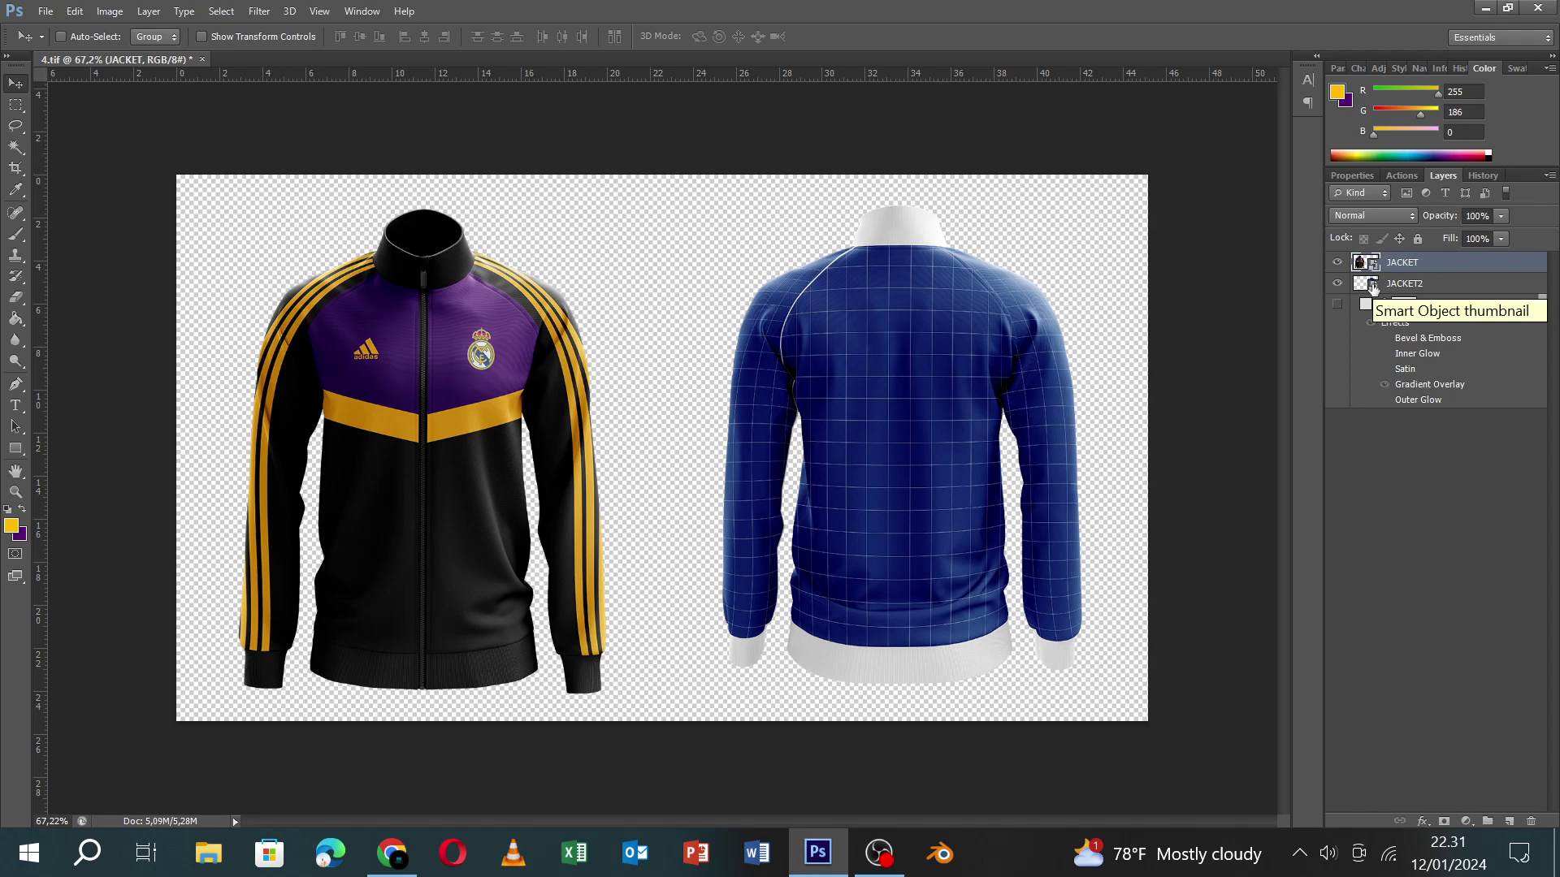
double_click(1372, 286)
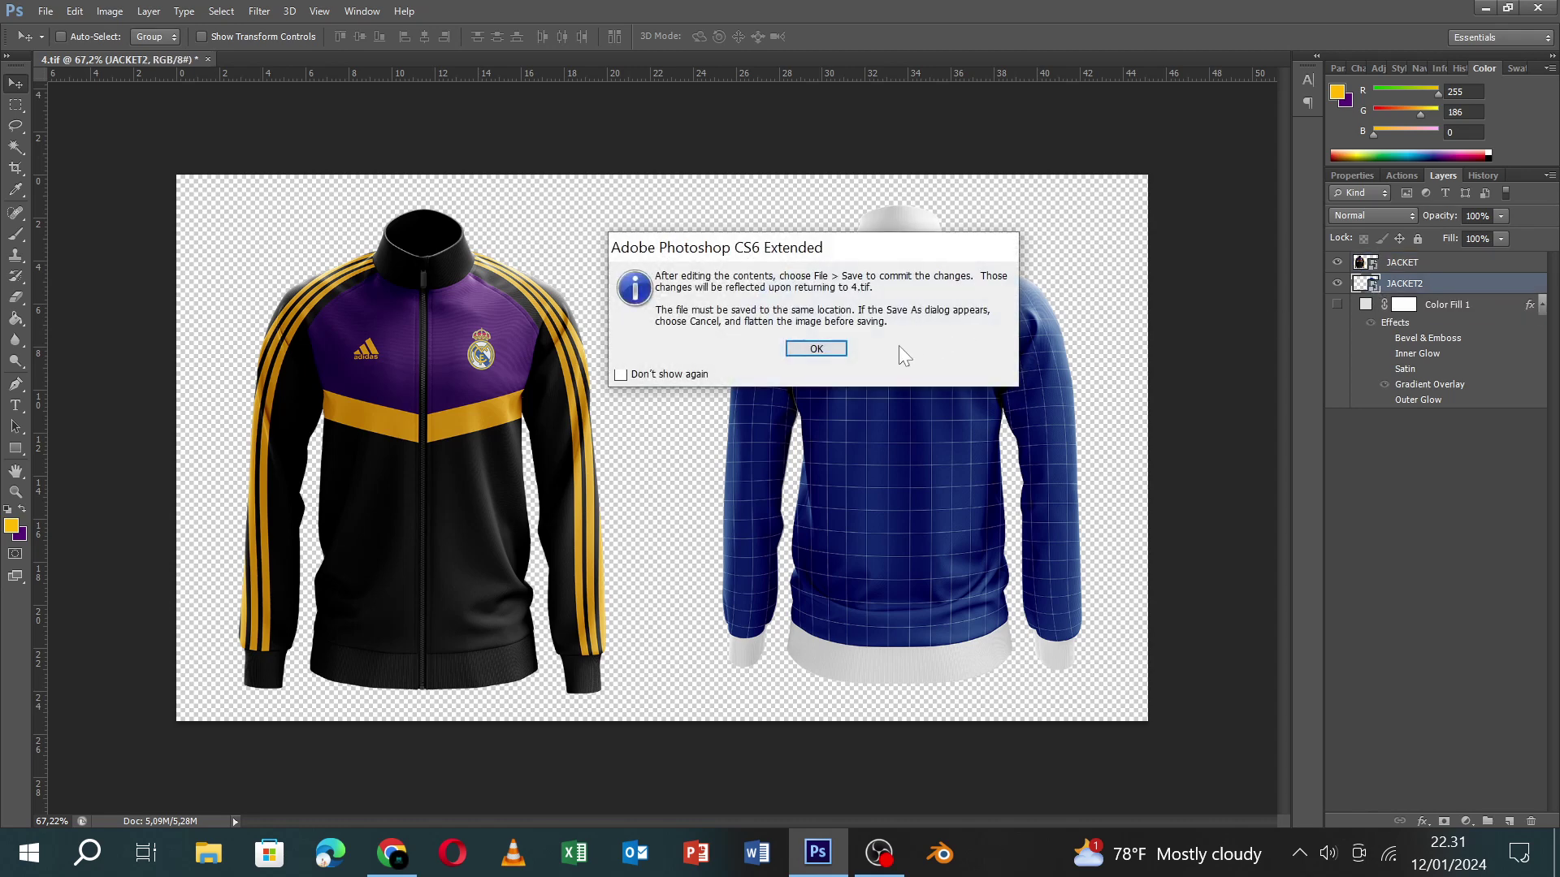
Open the BACK DESIGN smart object inside the back jacket.
left_click(834, 351)
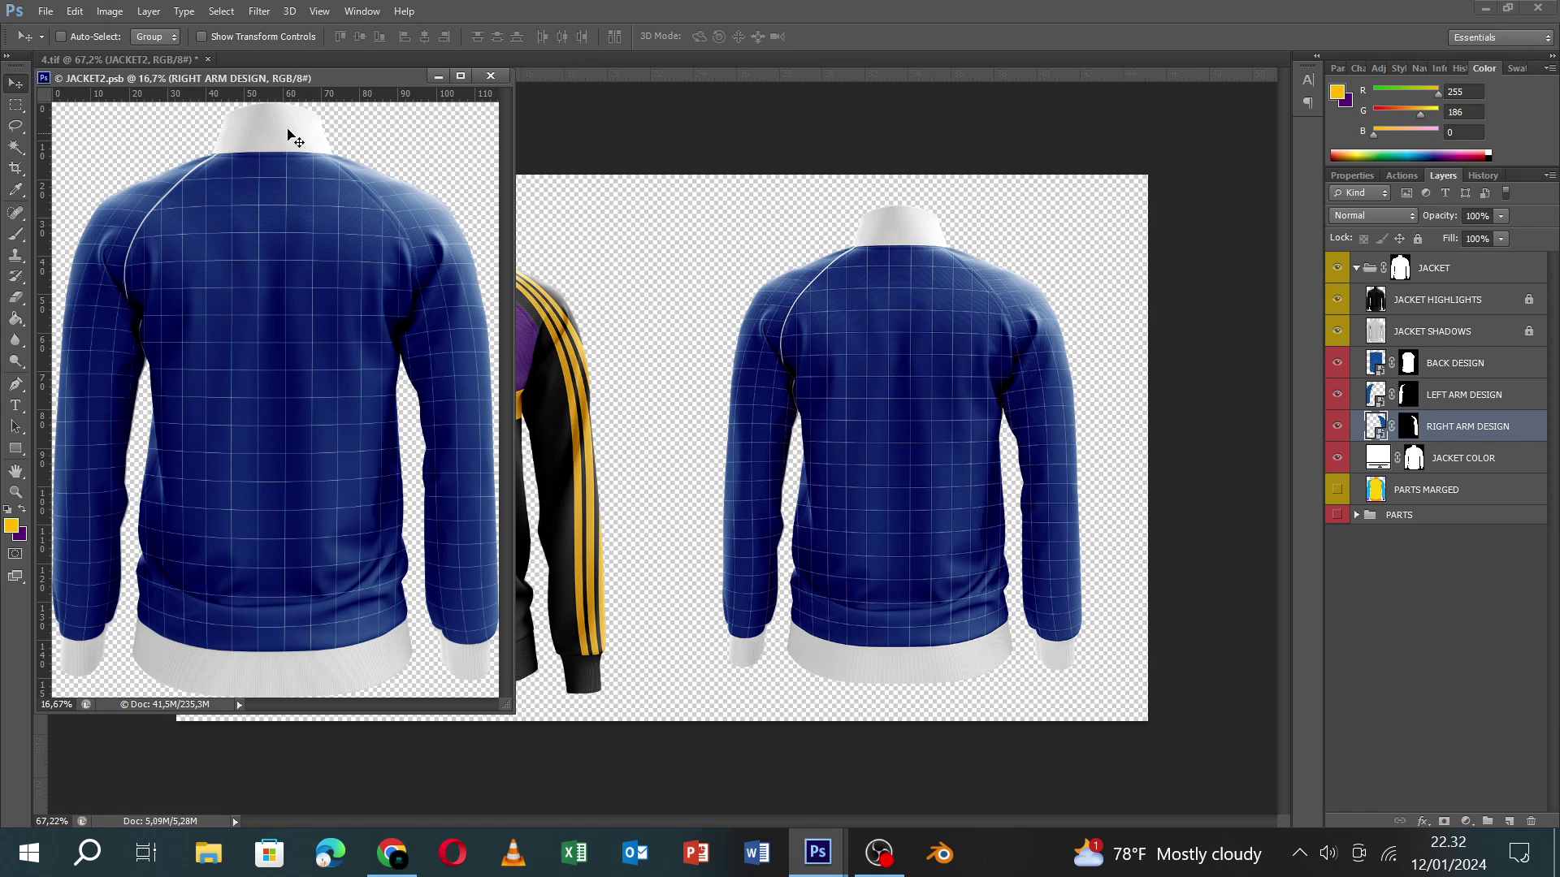
left_click_drag(310, 76, 351, 101)
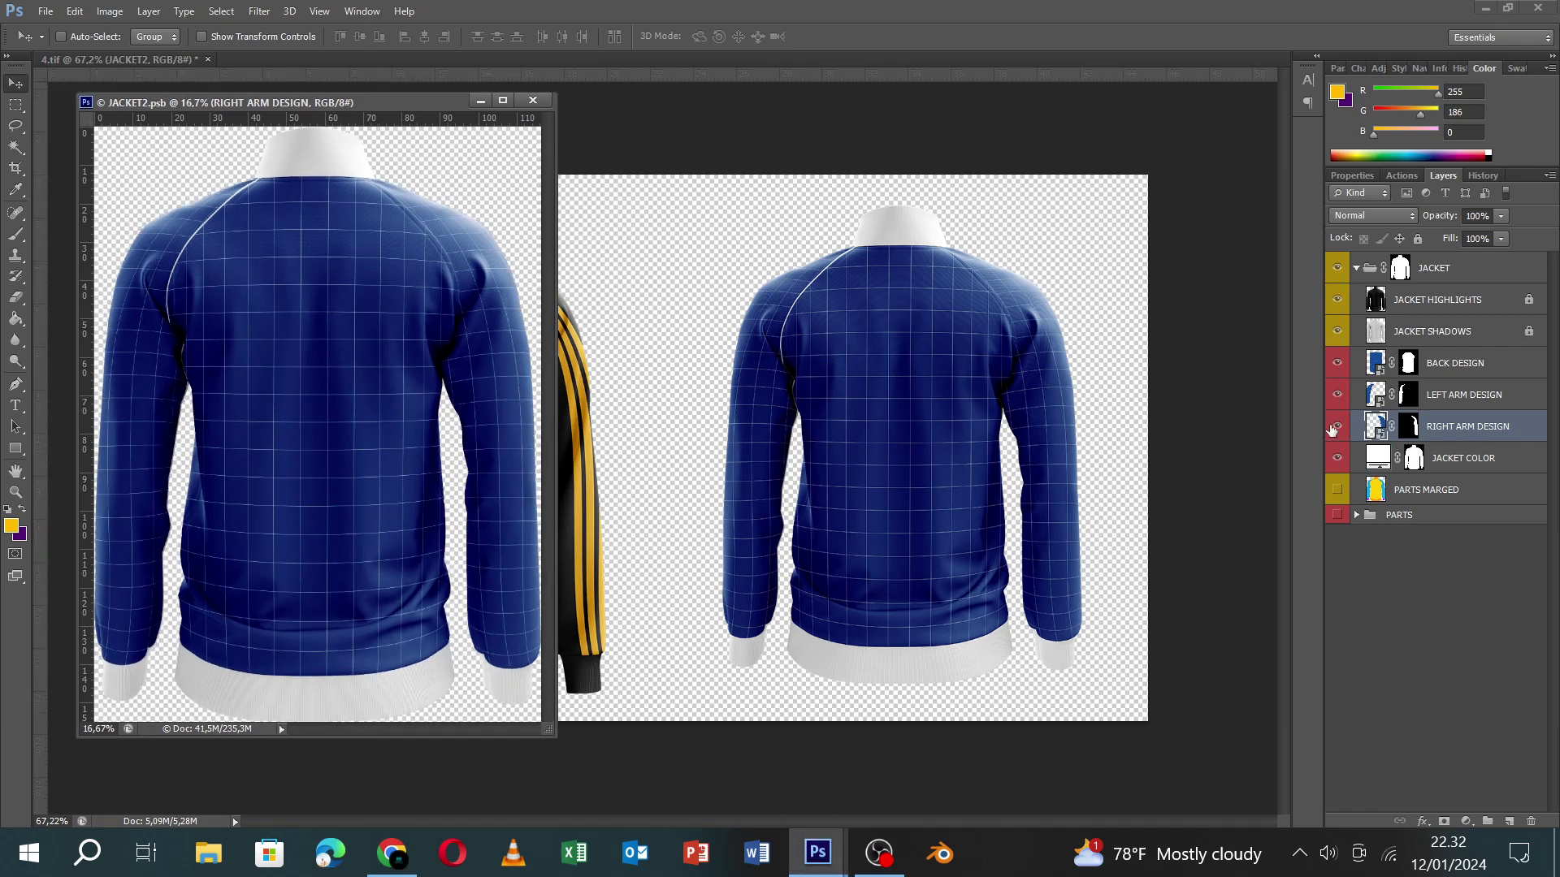
double_click(1379, 374)
left_click(823, 346)
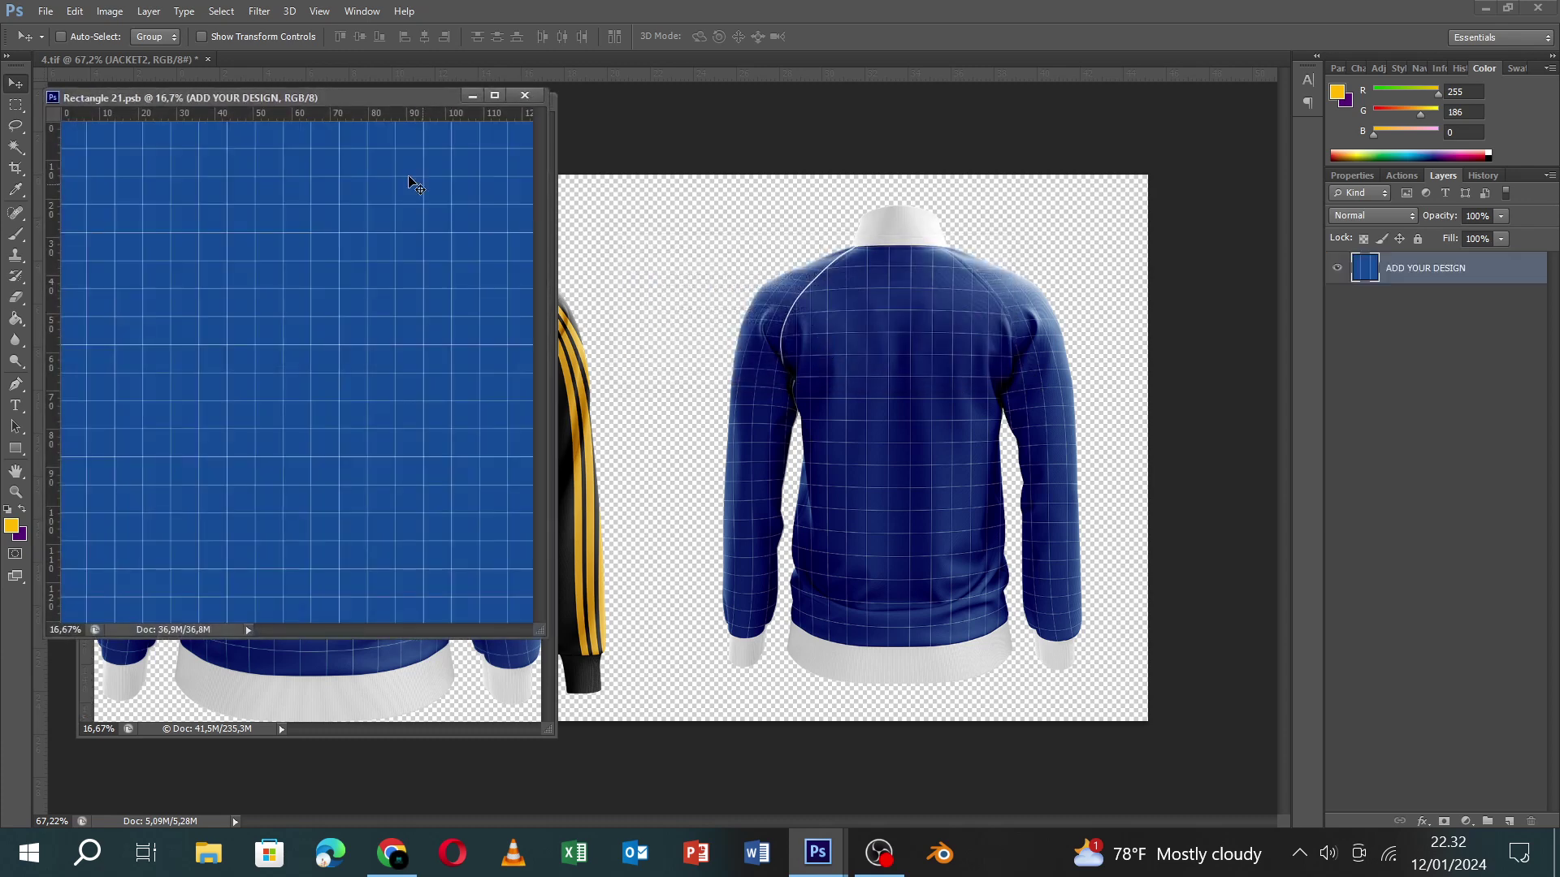
left_click_drag(333, 99, 884, 121)
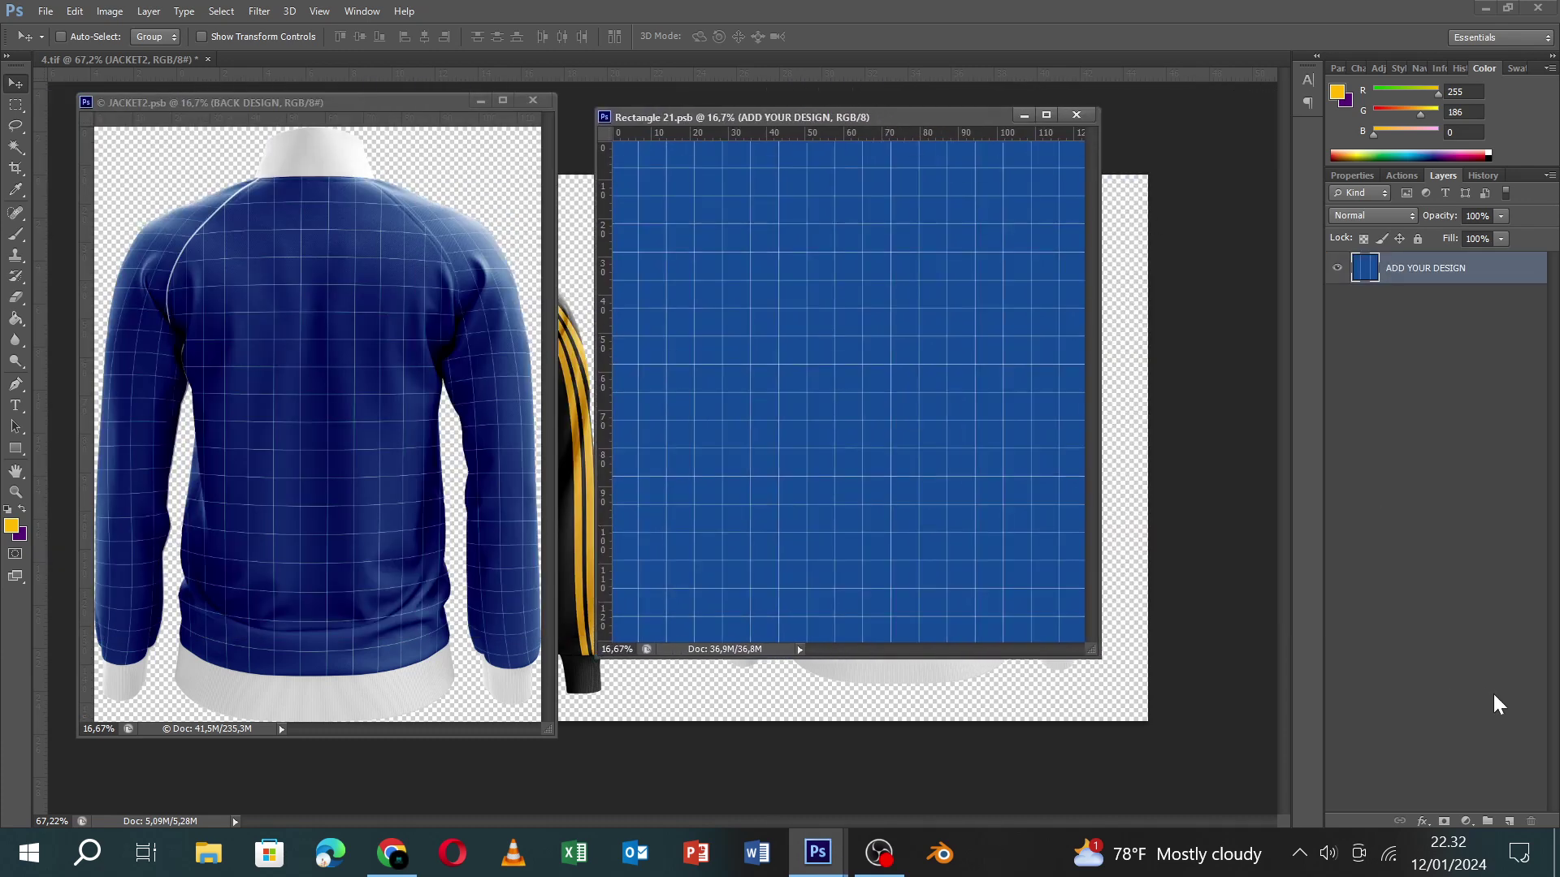
Add a black 000000 Solid Color fill layer to the back design.
left_click(1467, 817)
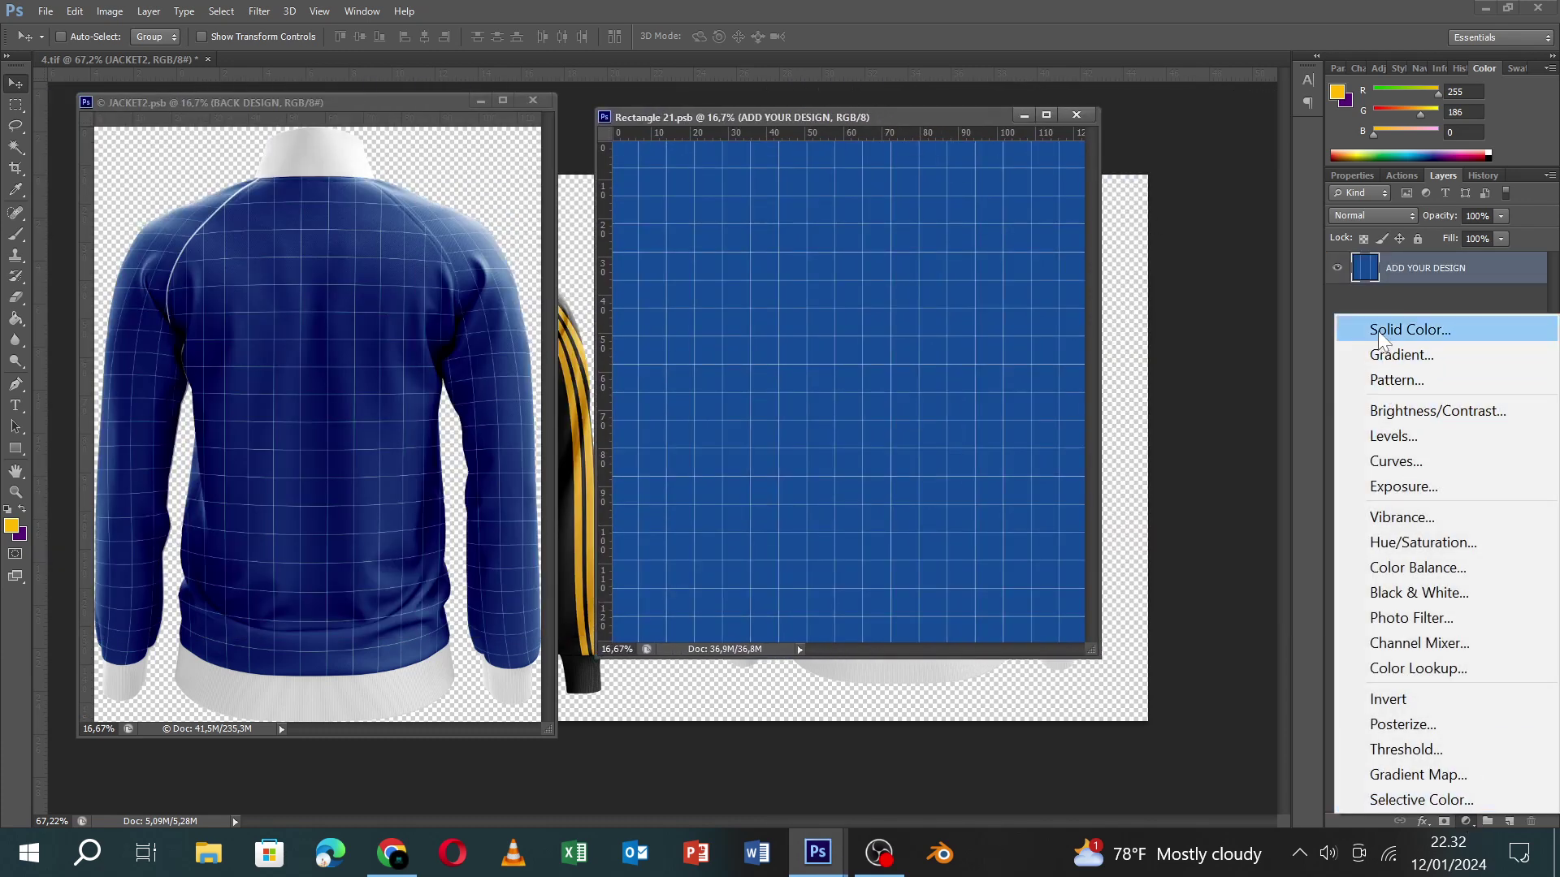
left_click(1377, 330)
left_click(801, 433)
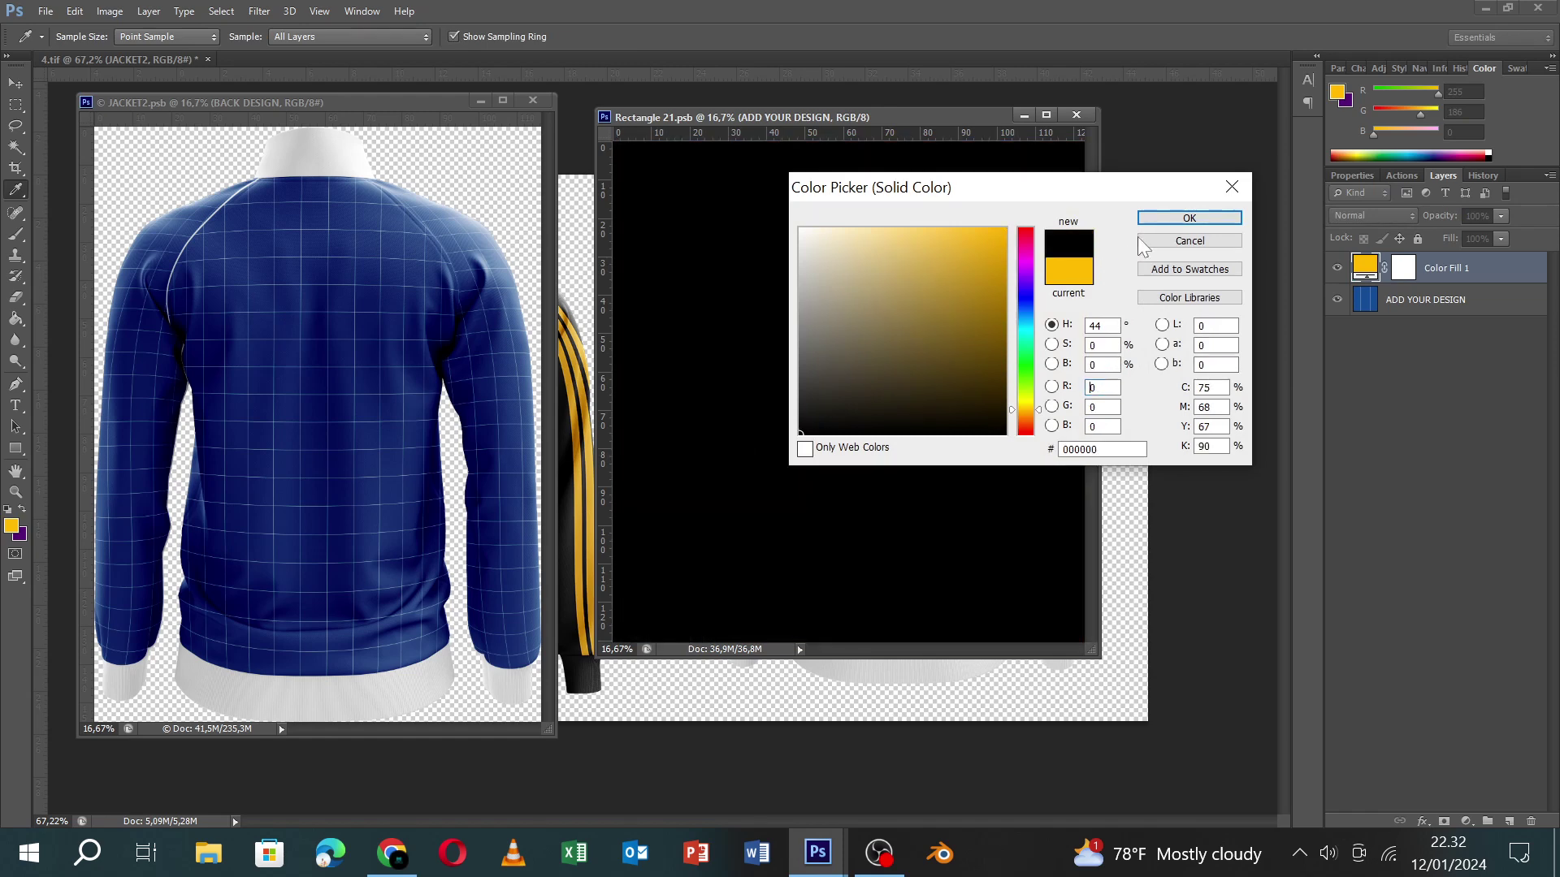
left_click(1152, 218)
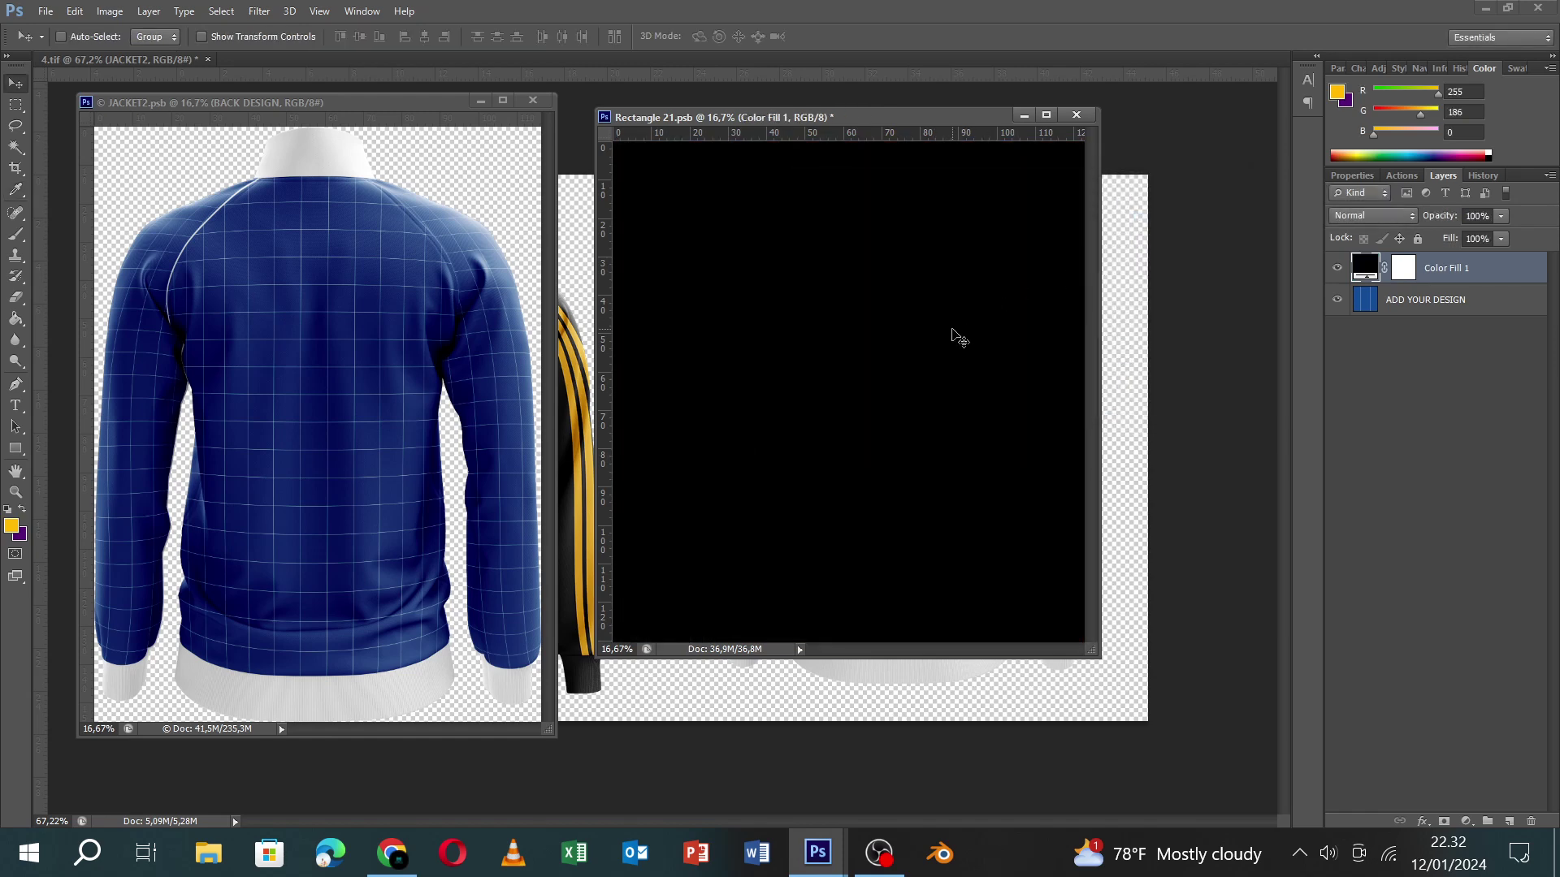
left_click(46, 16)
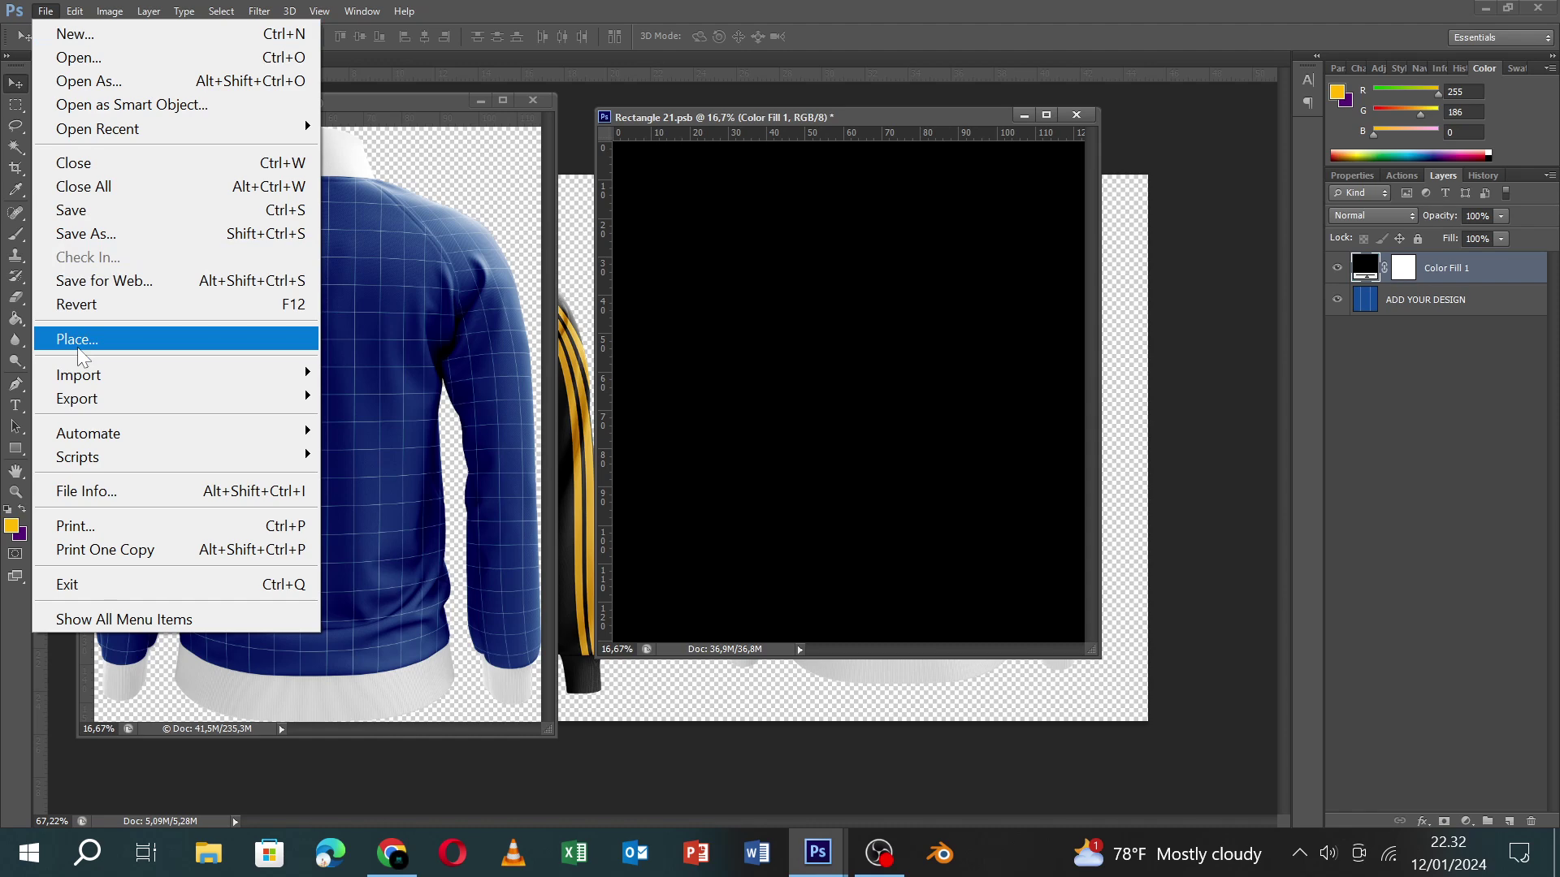
Place adidas_PNG17 from the Logo spronsor folder and load its outline as a selection.
left_click(76, 346)
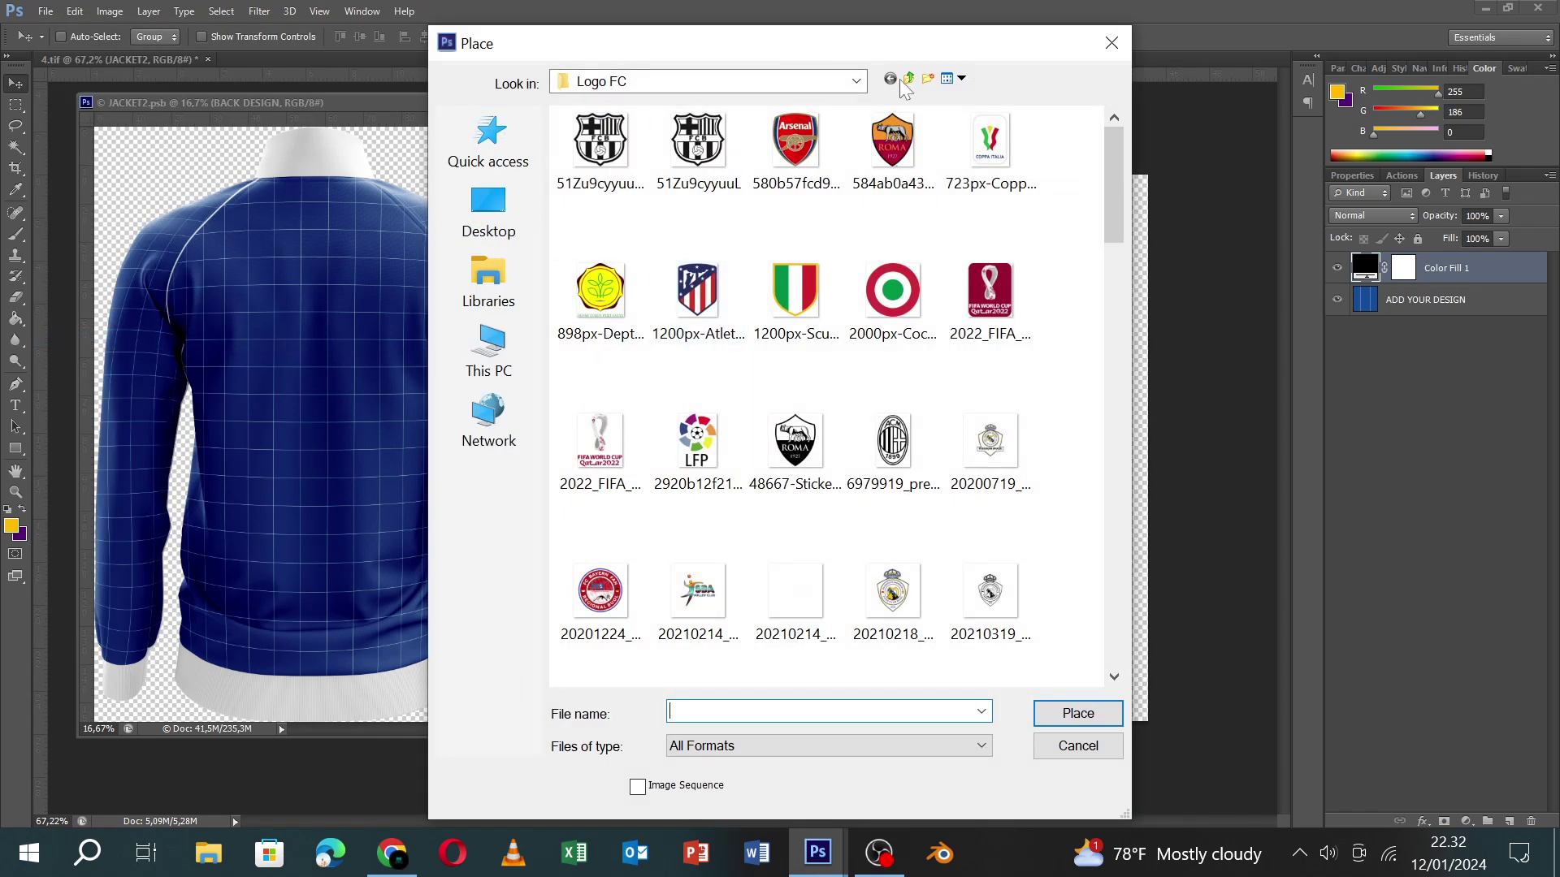
left_click(906, 78)
double_click(969, 323)
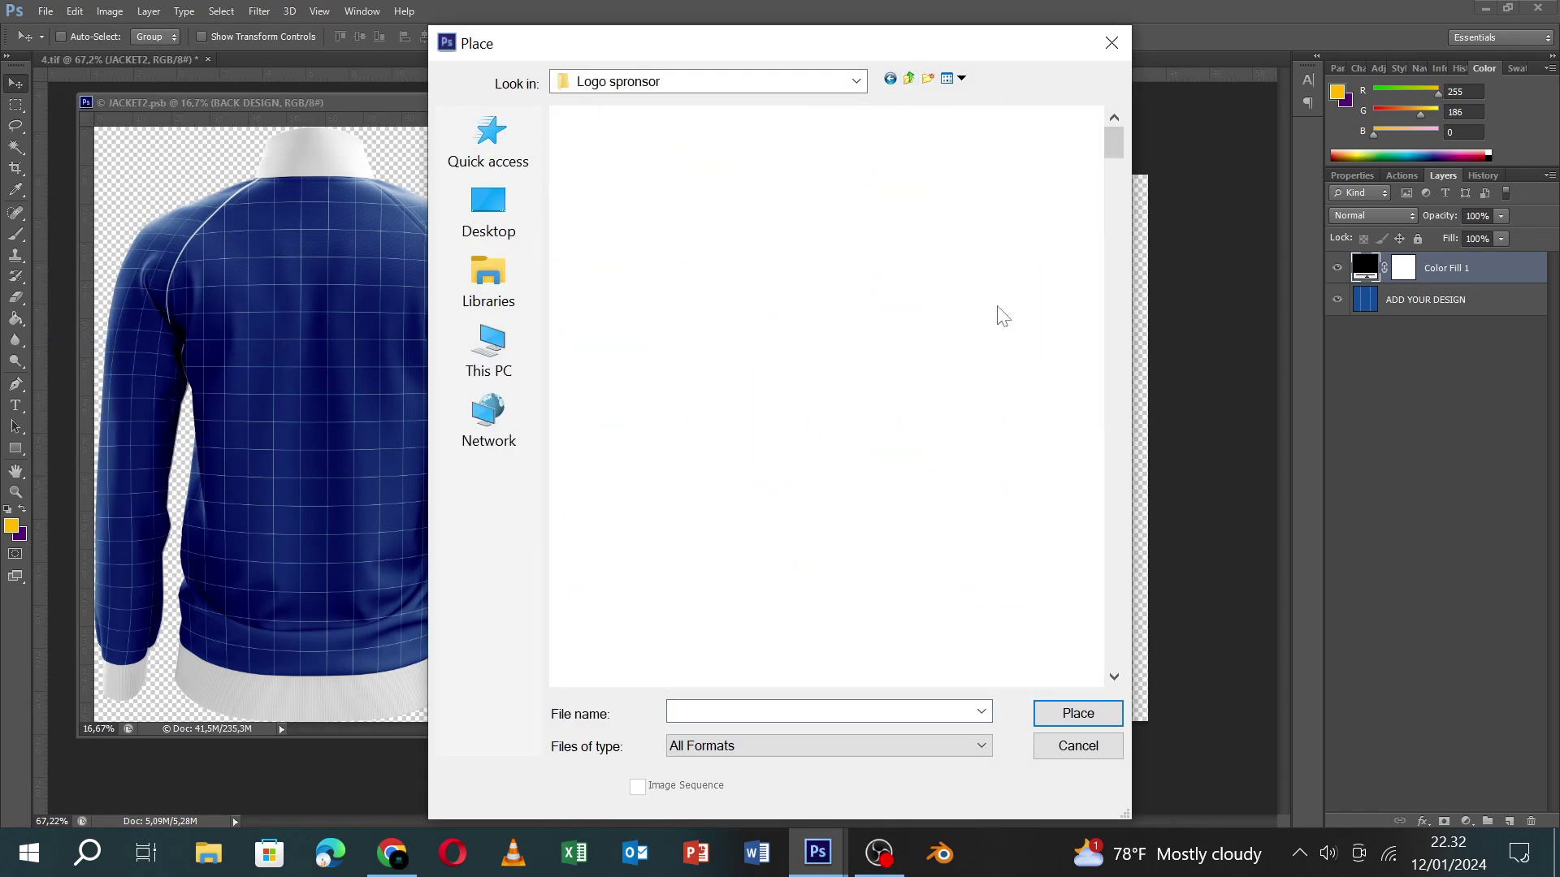
left_click_drag(1115, 143, 1107, 265)
left_click(1014, 478)
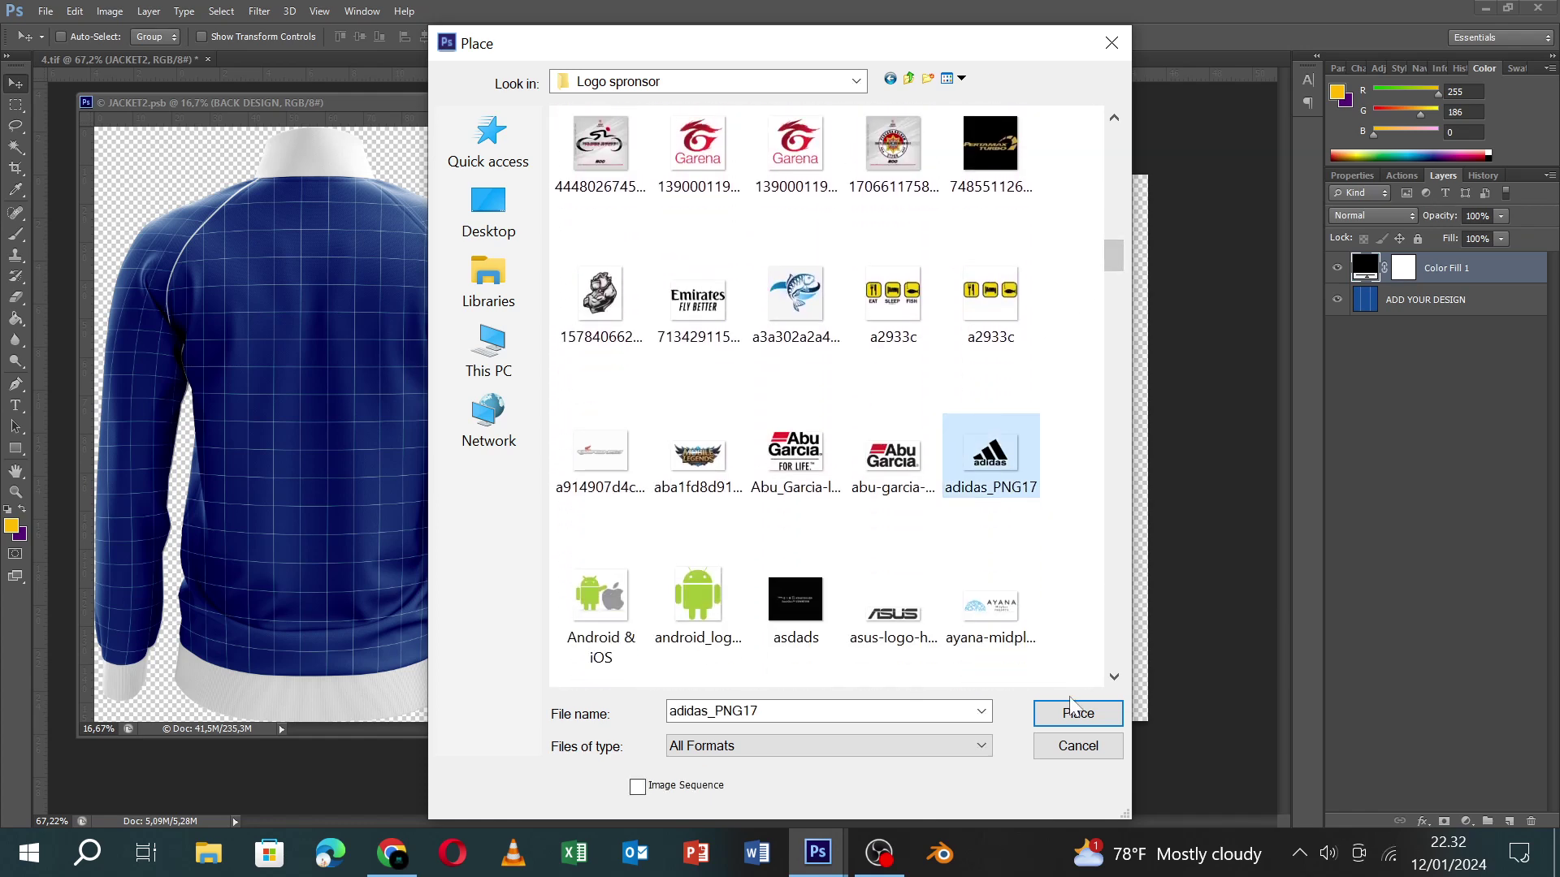
left_click(1071, 713)
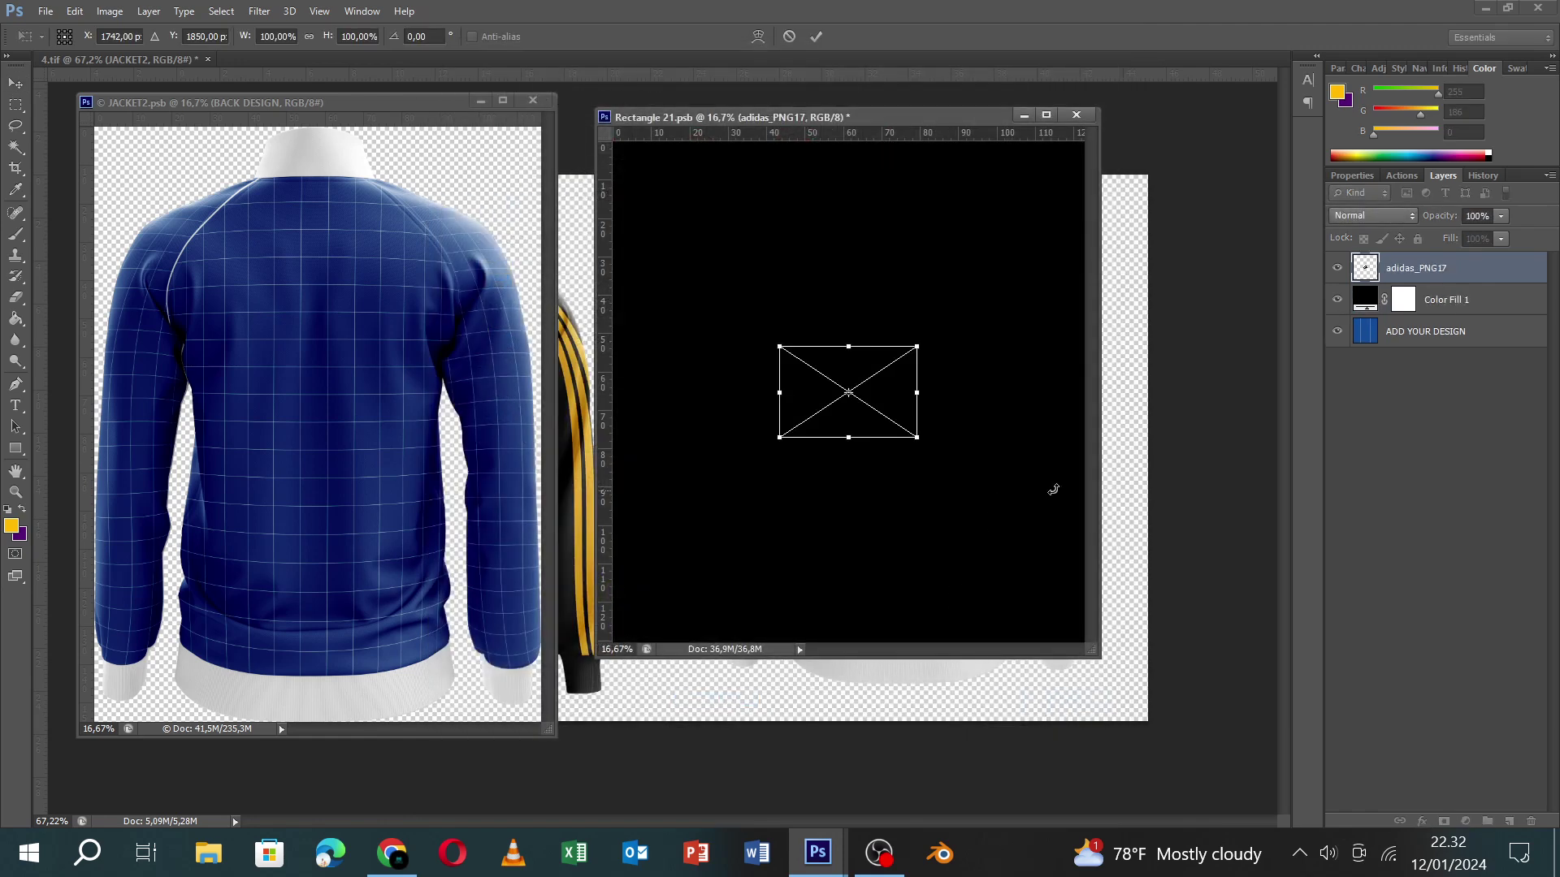
key("Return")
left_click(1365, 268, "ctrl")
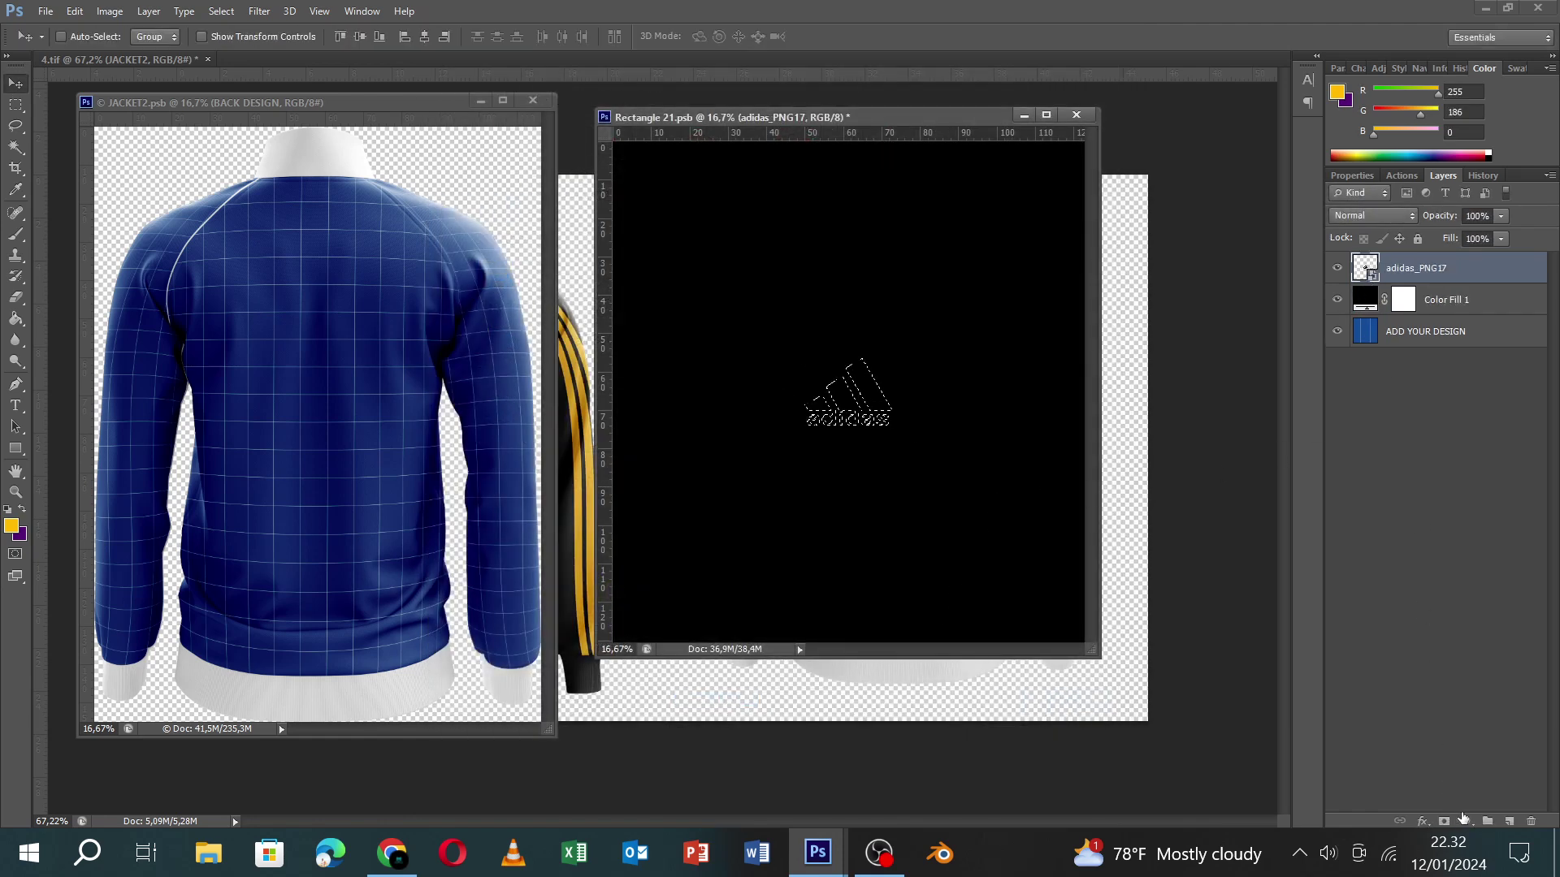
left_click(1467, 821)
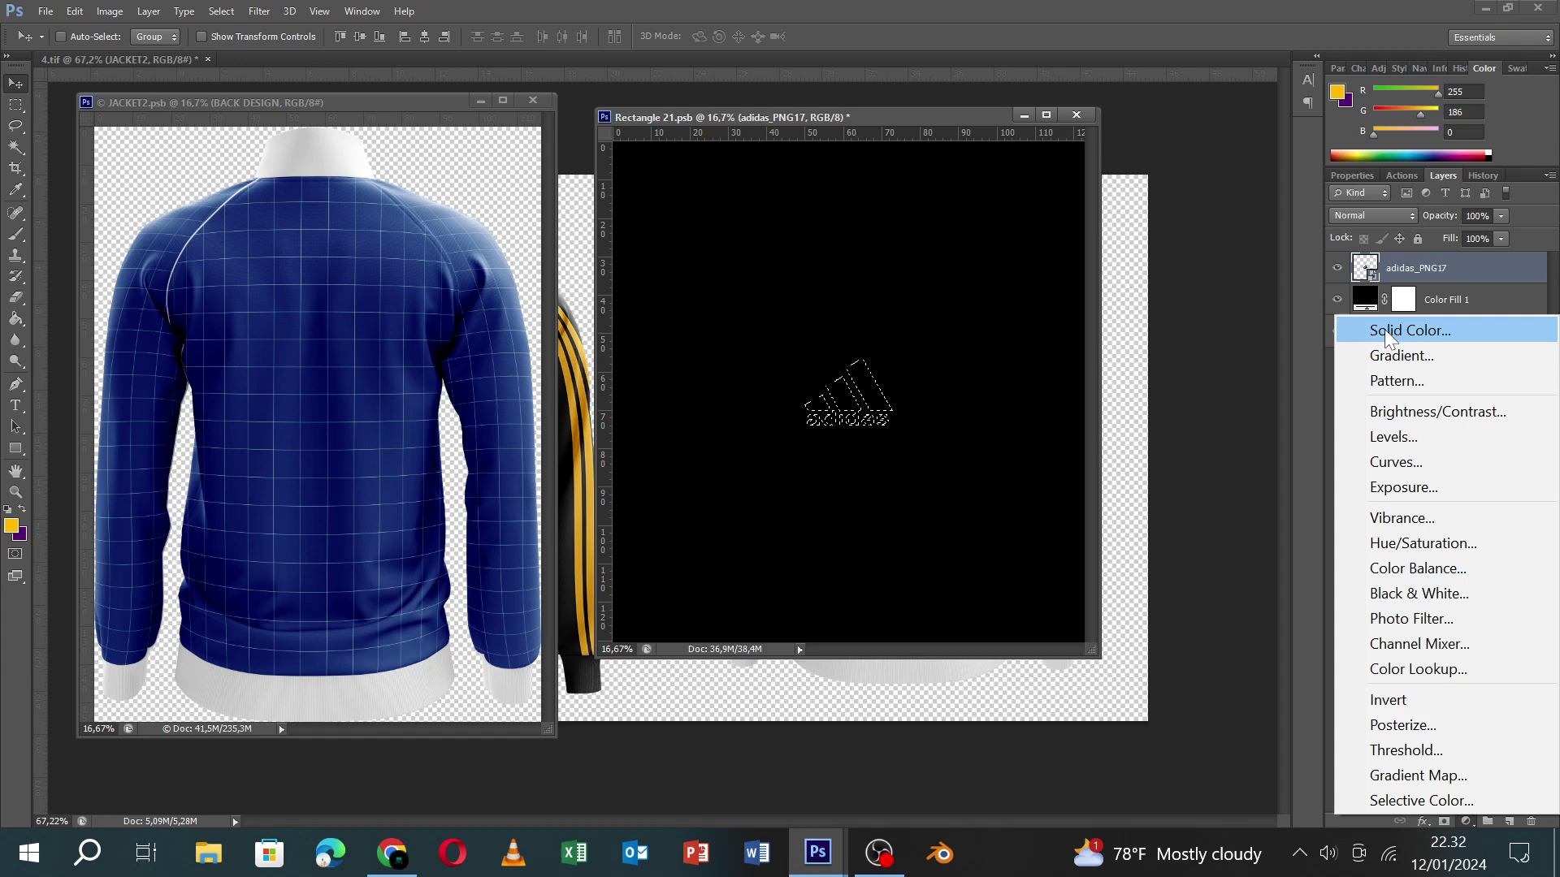
Fill the logo selection with gold and delete the original adidas_PNG17 layer.
left_click(1384, 330)
left_click(1186, 218)
left_click(1435, 297)
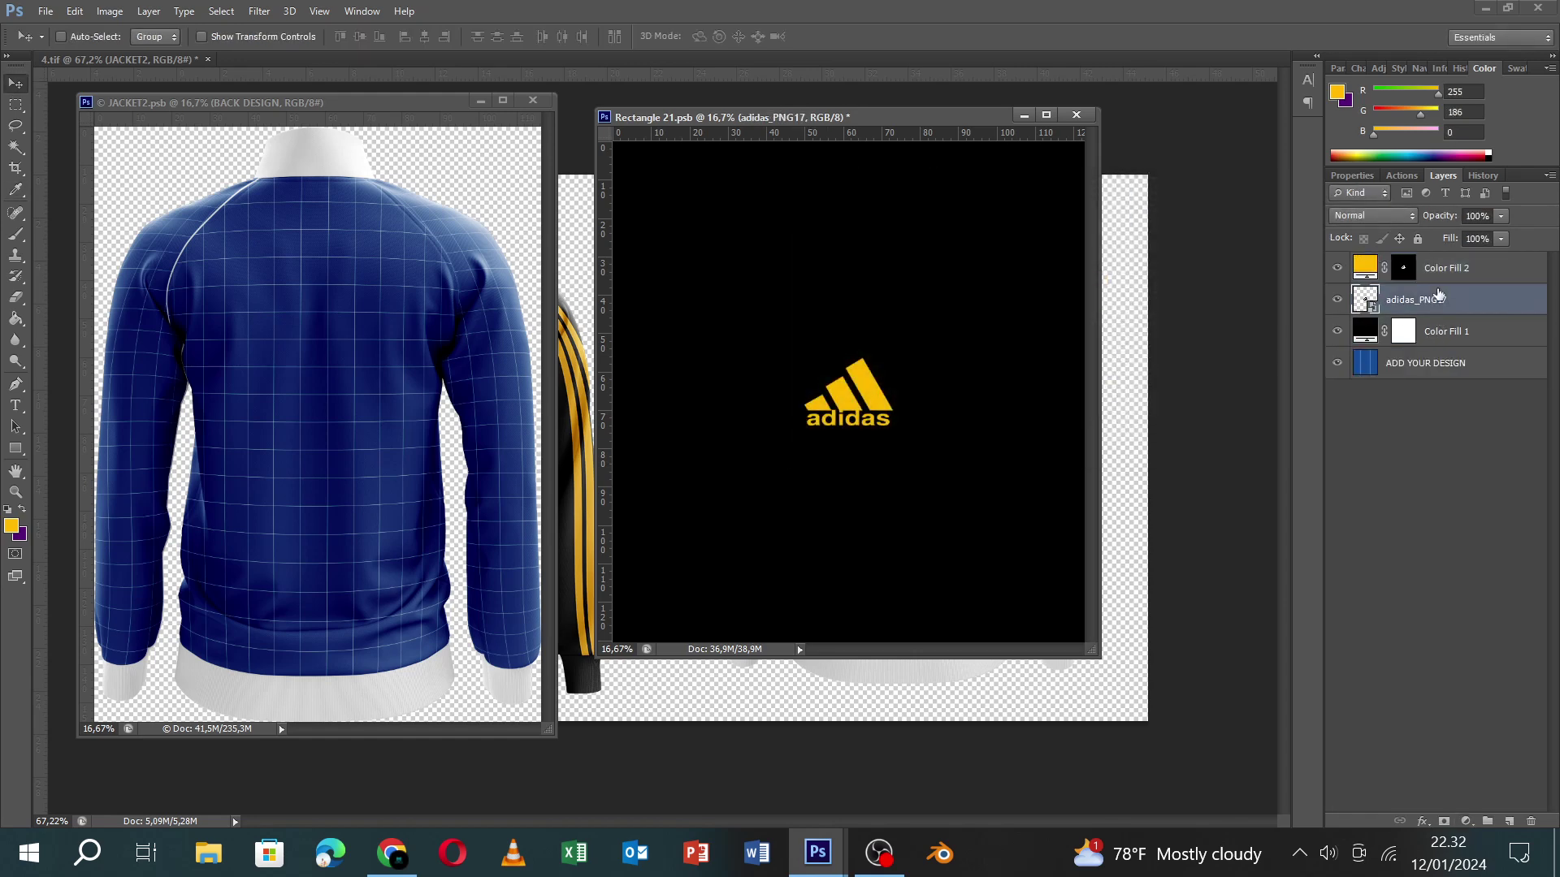
key("Delete")
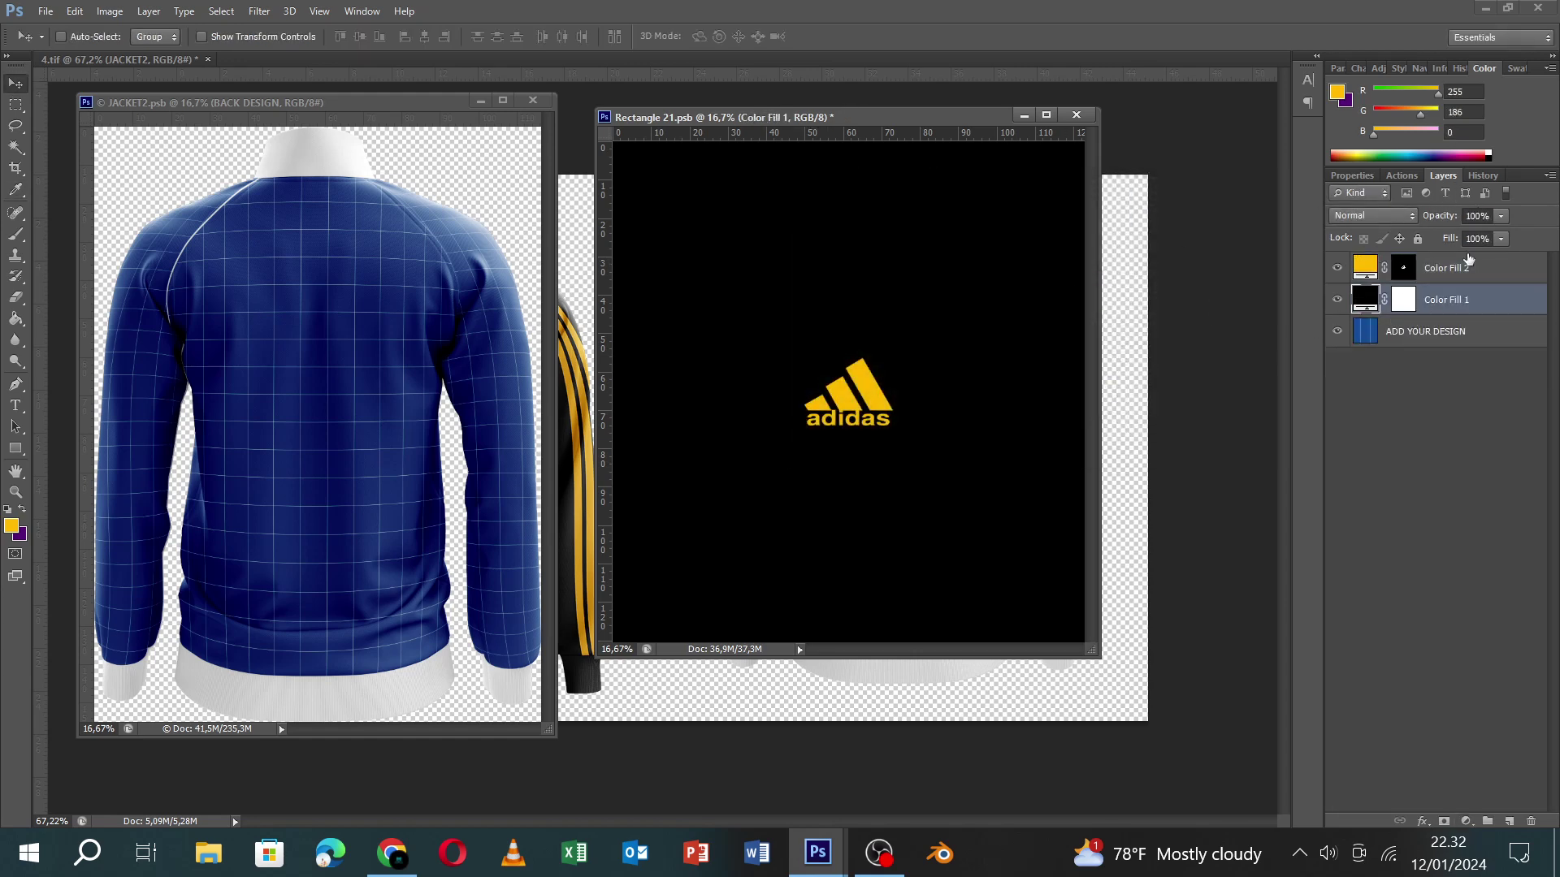
left_click(1470, 260)
Enlarge the gold logo to about 176% and save the back design.
key("ctrl+t")
mouse_move(905, 434)
left_mouse_down()
mouse_move(926, 451)
mouse_move(886, 357)
left_mouse_up()
key("Return")
key("ctrl+s")
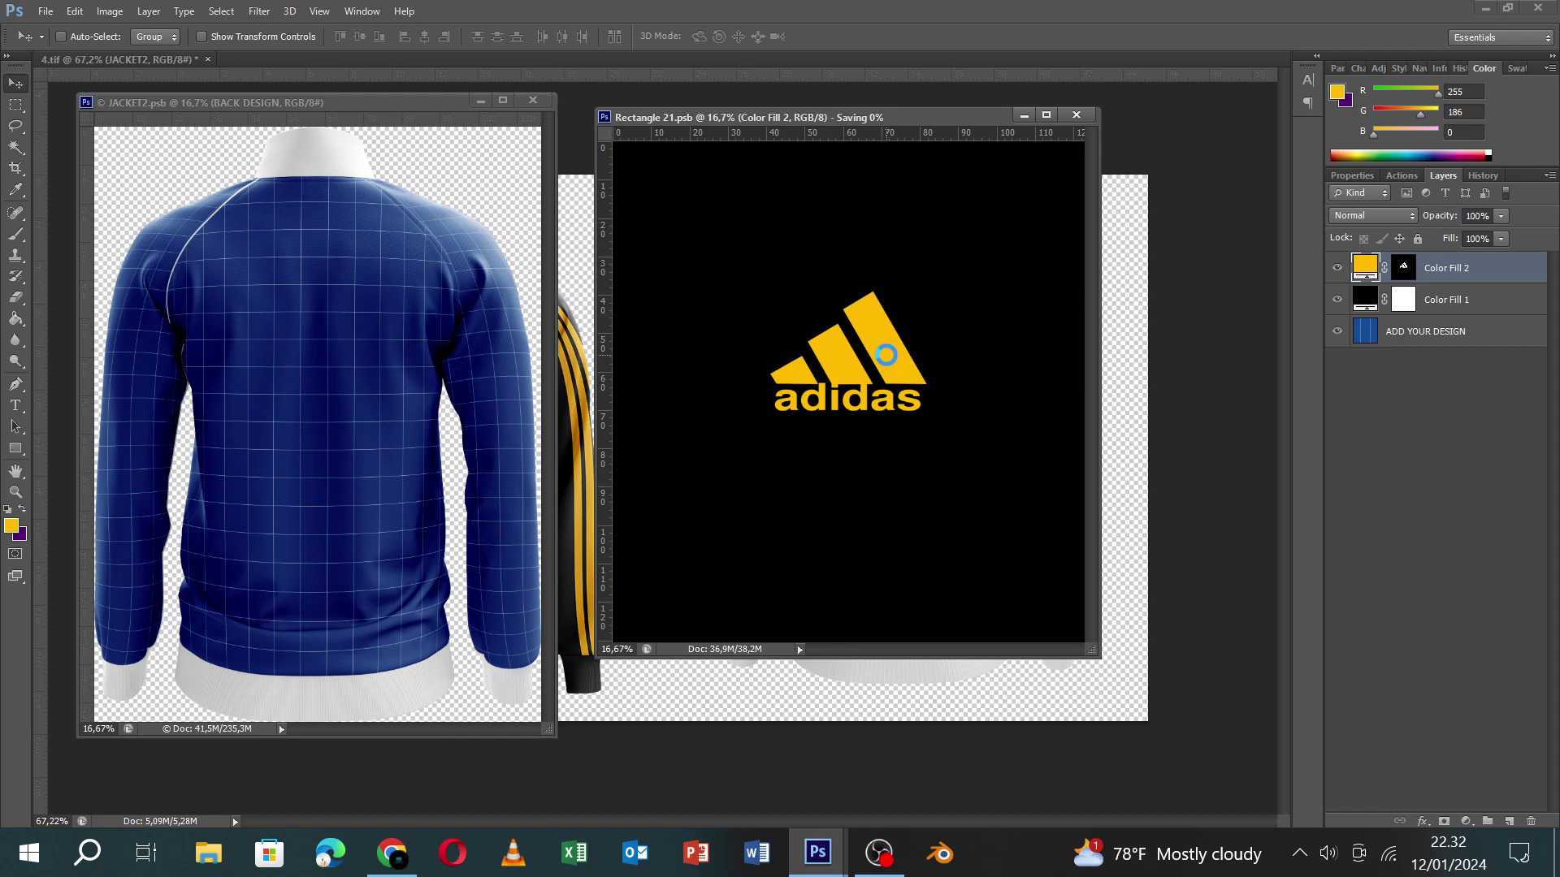
Raise the logo higher on the back, save, and close Rectangle 21.psb.
left_click_drag(886, 354, 887, 309)
key("ctrl+s")
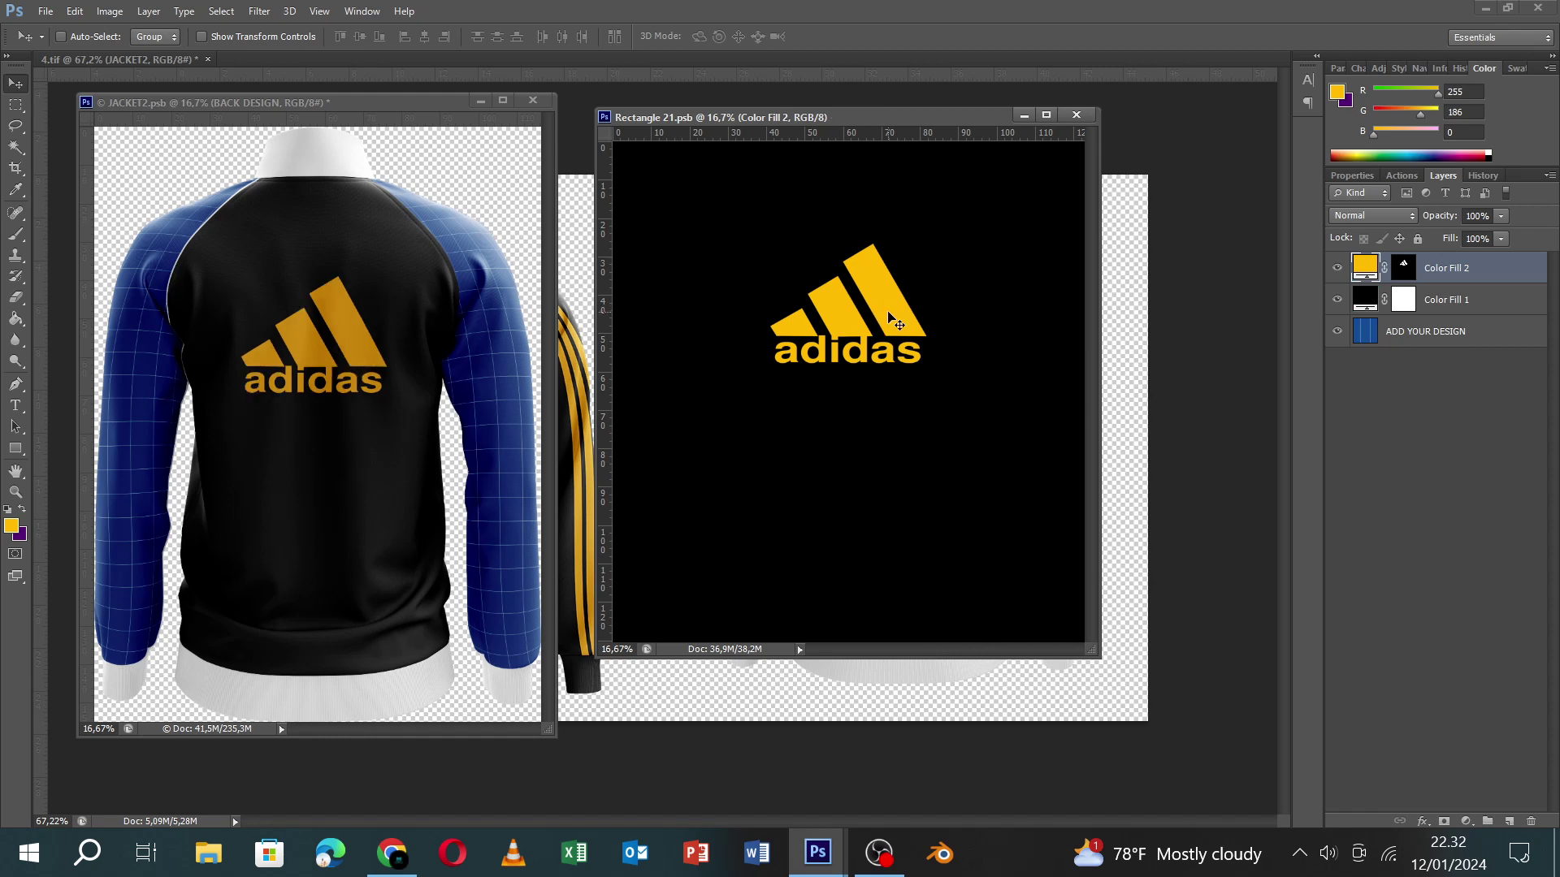
left_click_drag(889, 312, 890, 293)
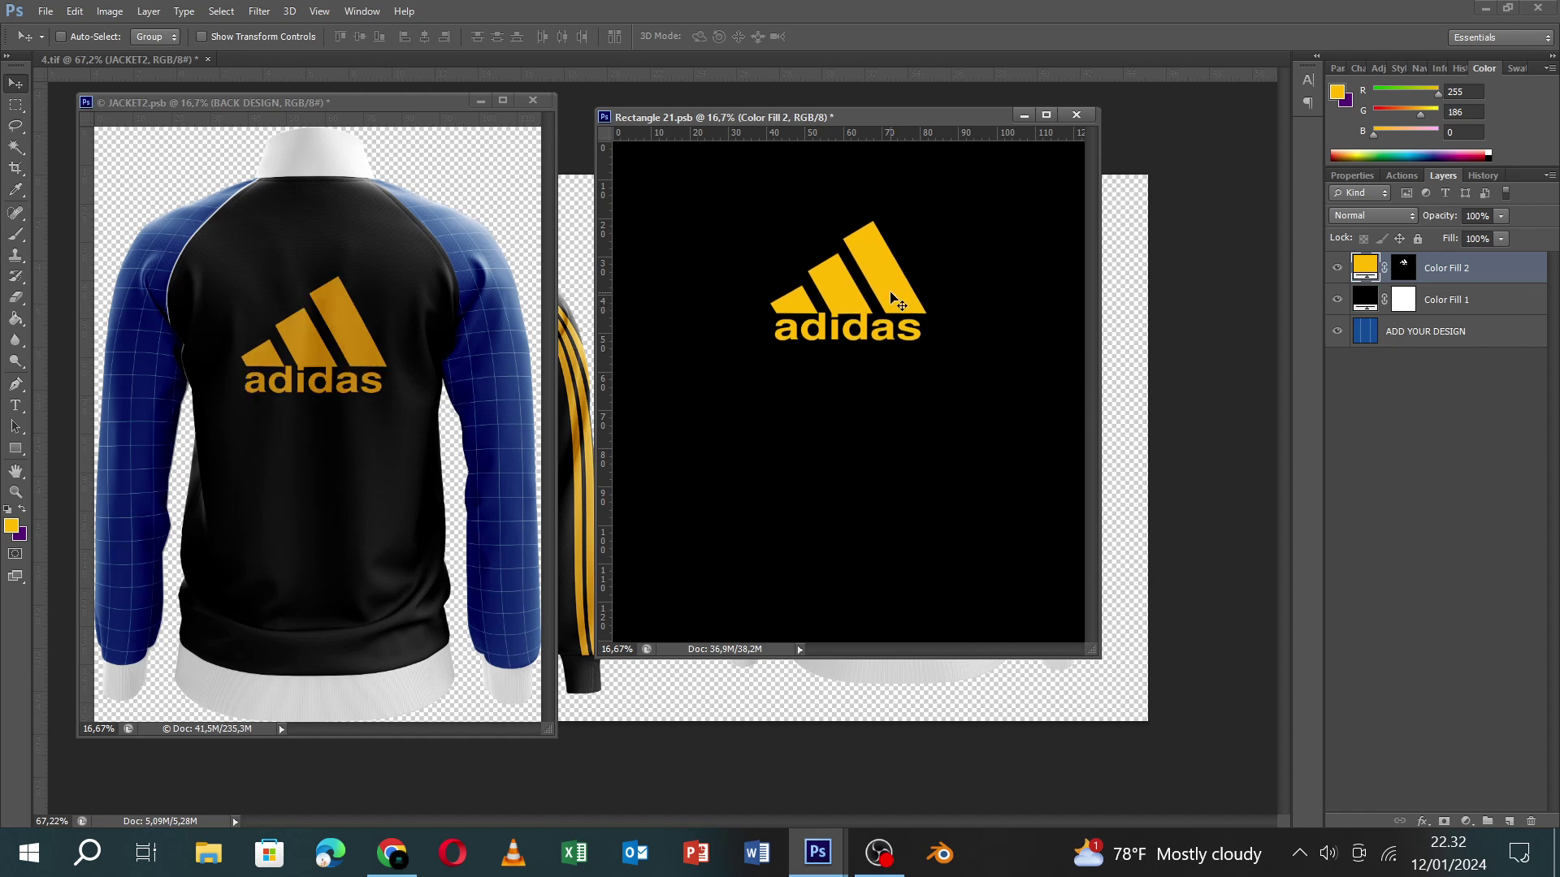
key("ctrl+s")
left_click(1072, 116)
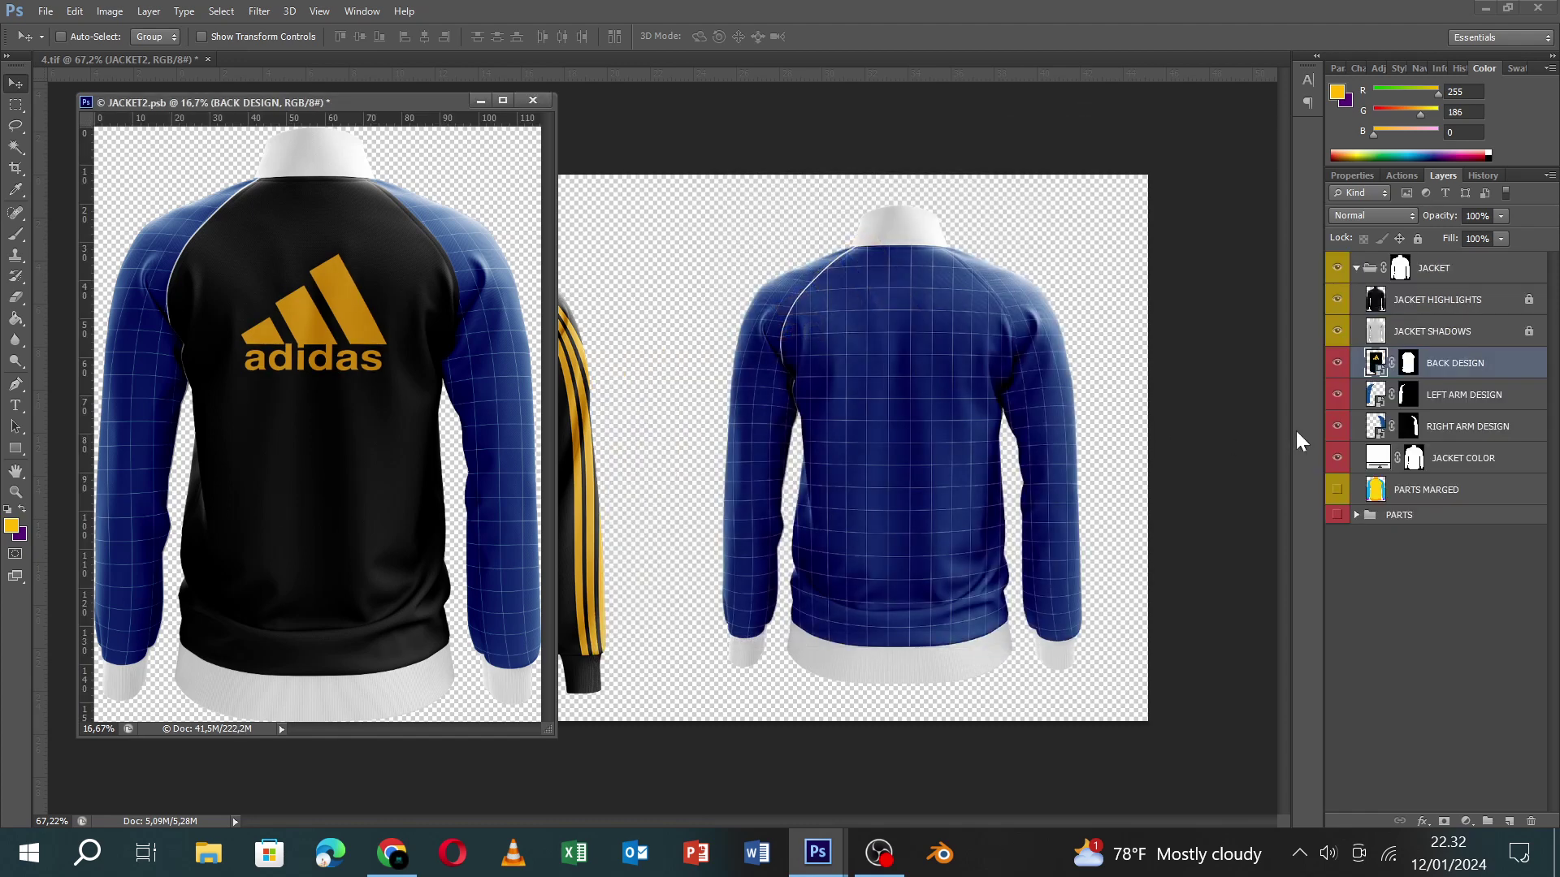
Give the back jacket's LEFT ARM DESIGN a black Solid Color fill, then save and close it.
double_click(1381, 398)
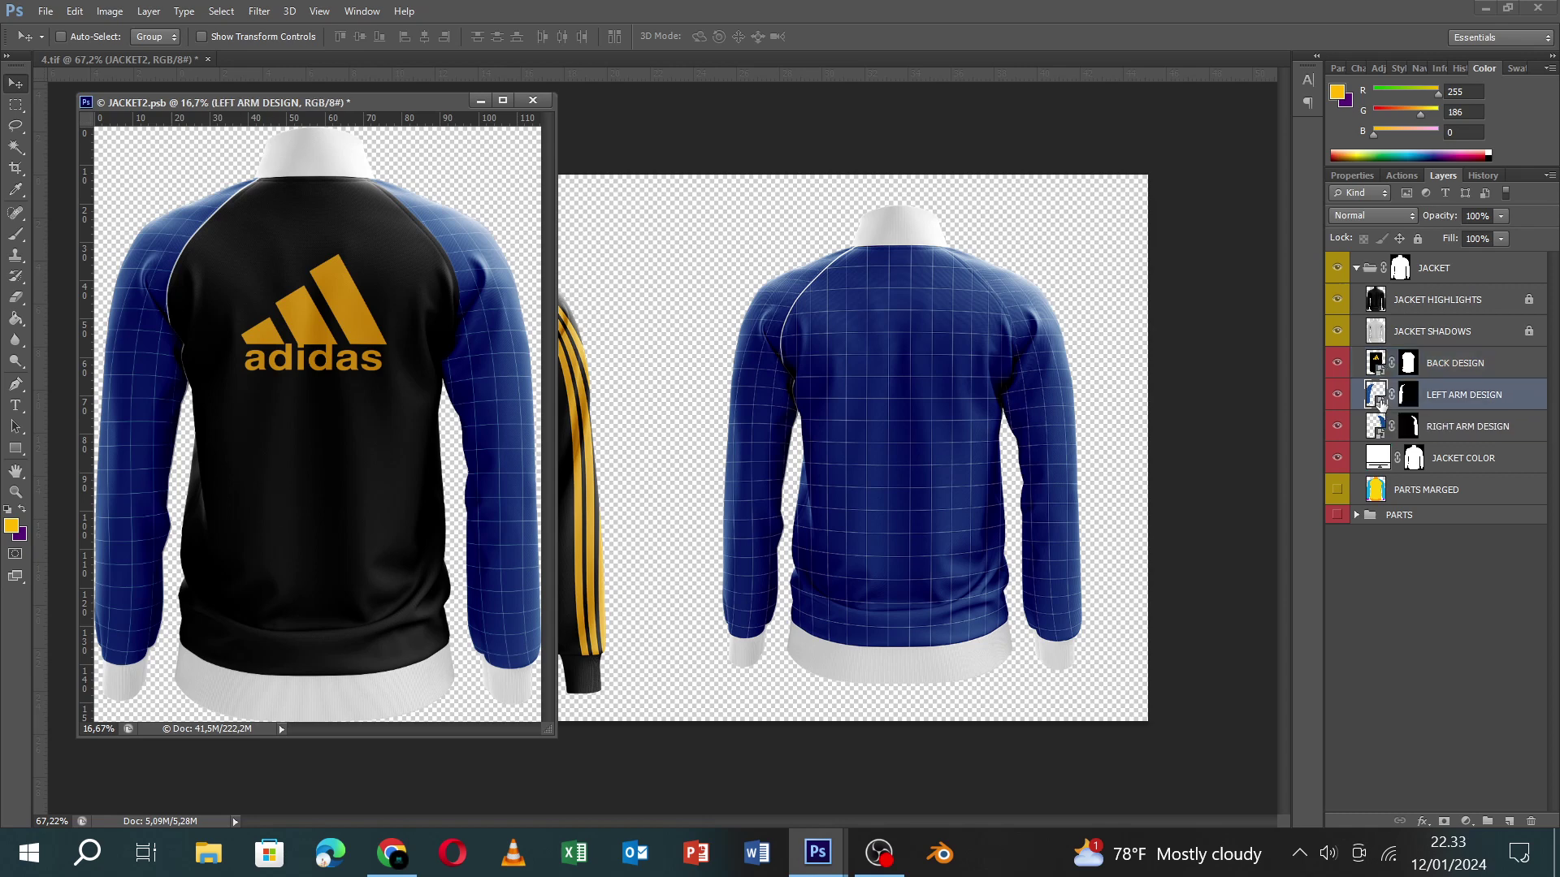
key("Return")
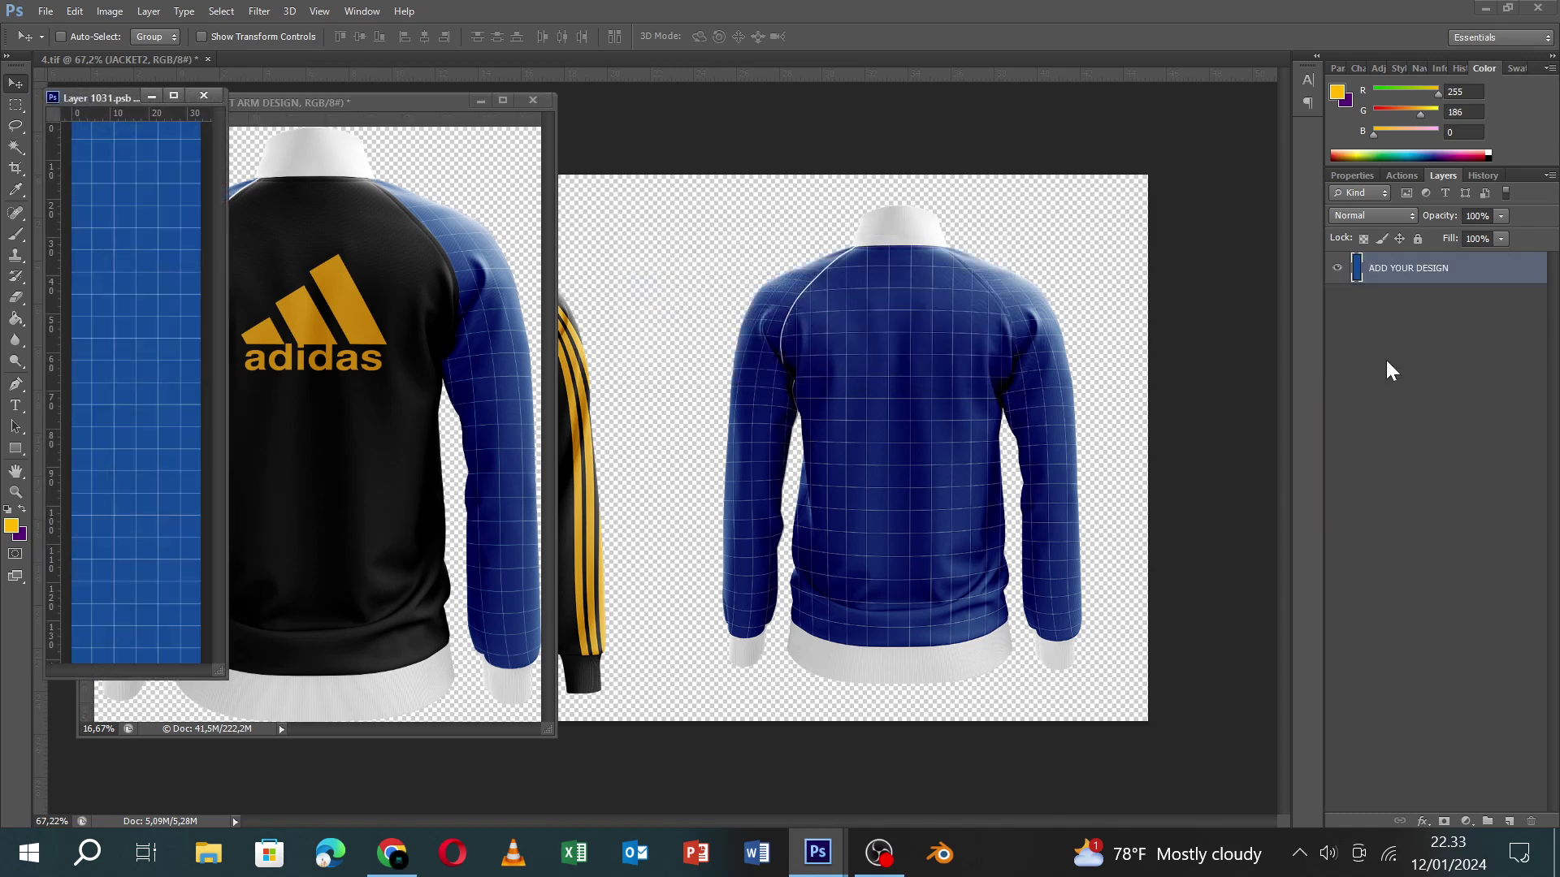
left_click(1466, 822)
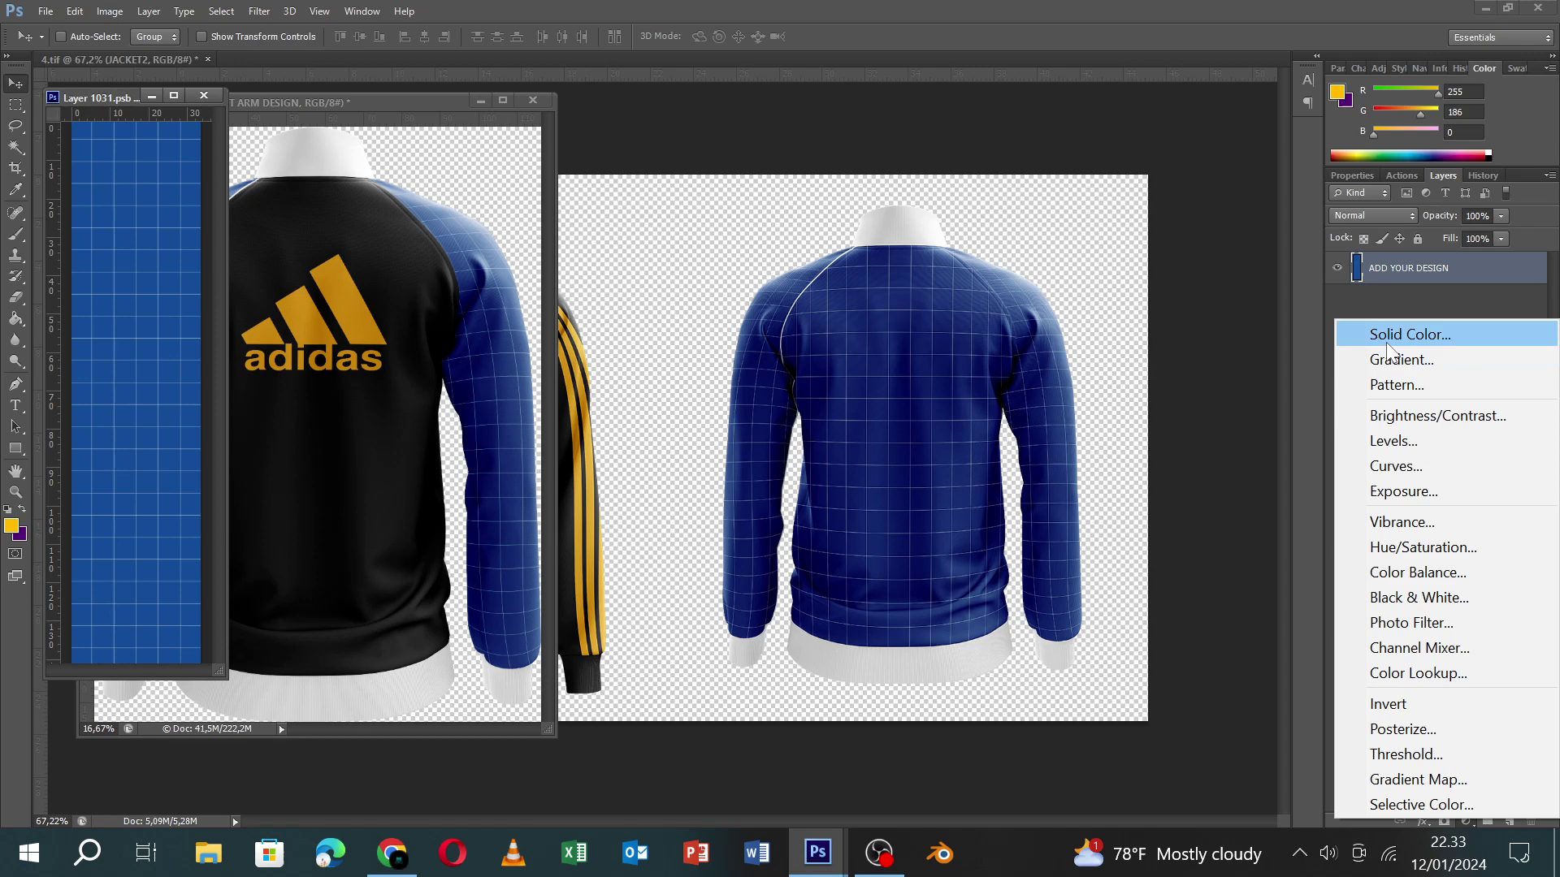
left_click(1409, 333)
left_click_drag(858, 401, 753, 454)
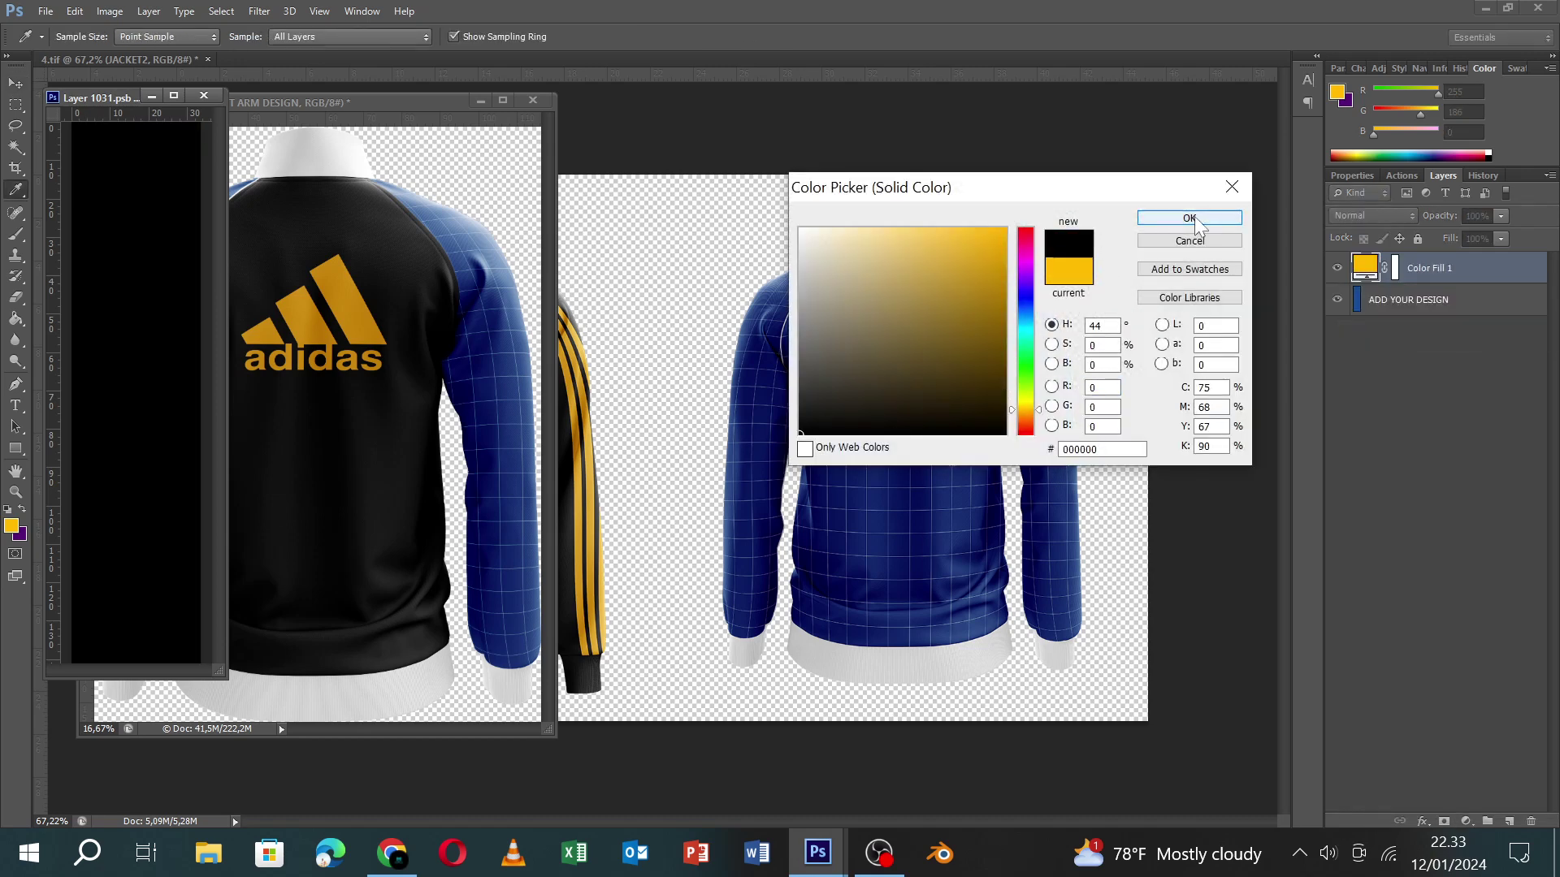
left_click(1188, 219)
key("v")
left_click(203, 96)
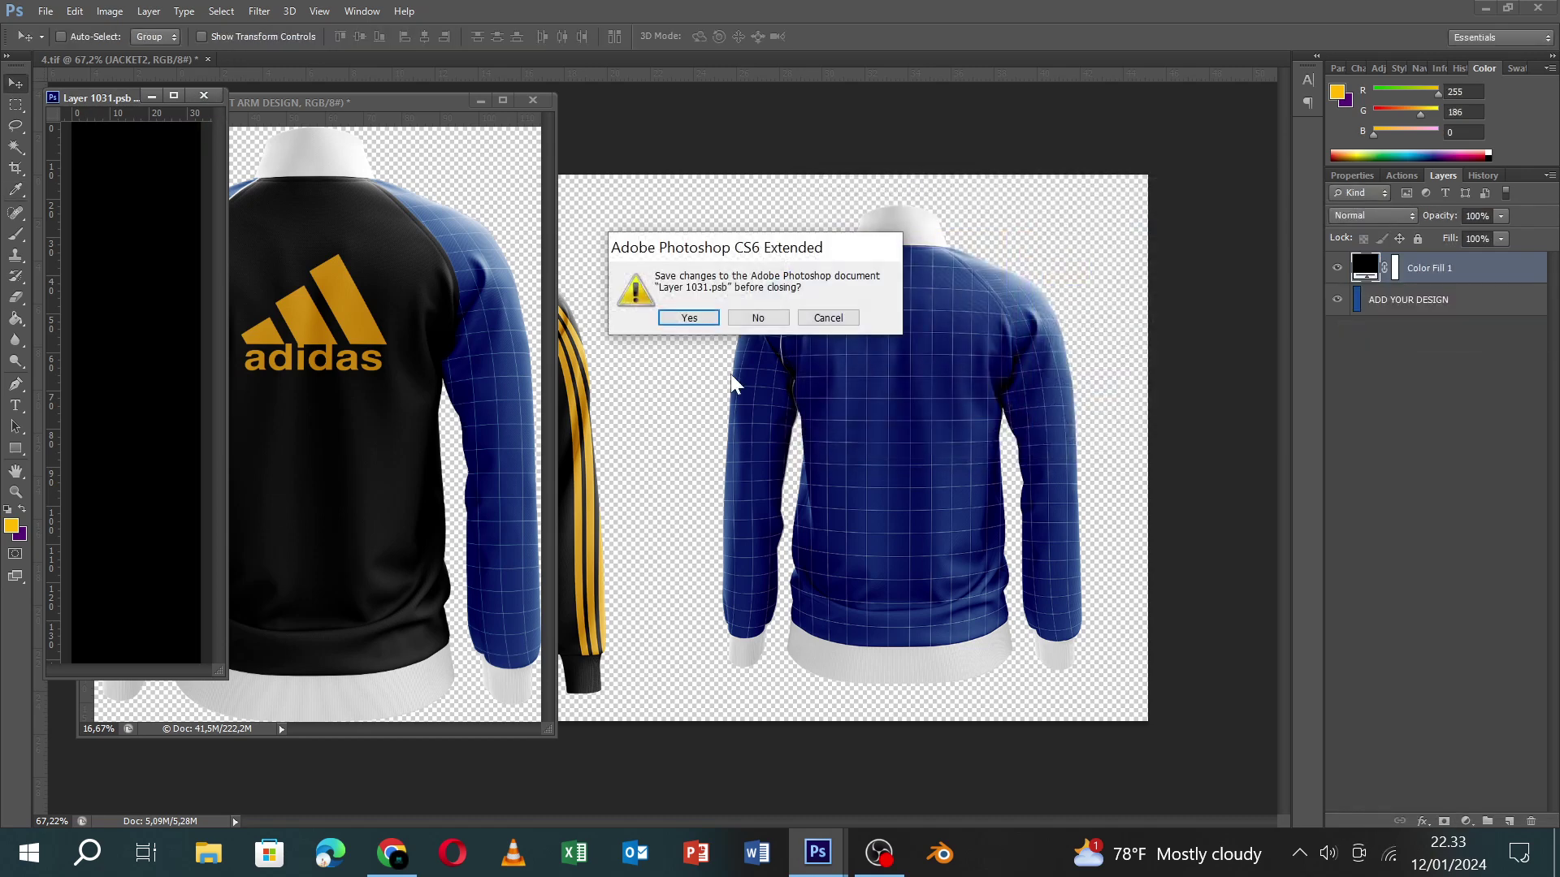
left_click(713, 319)
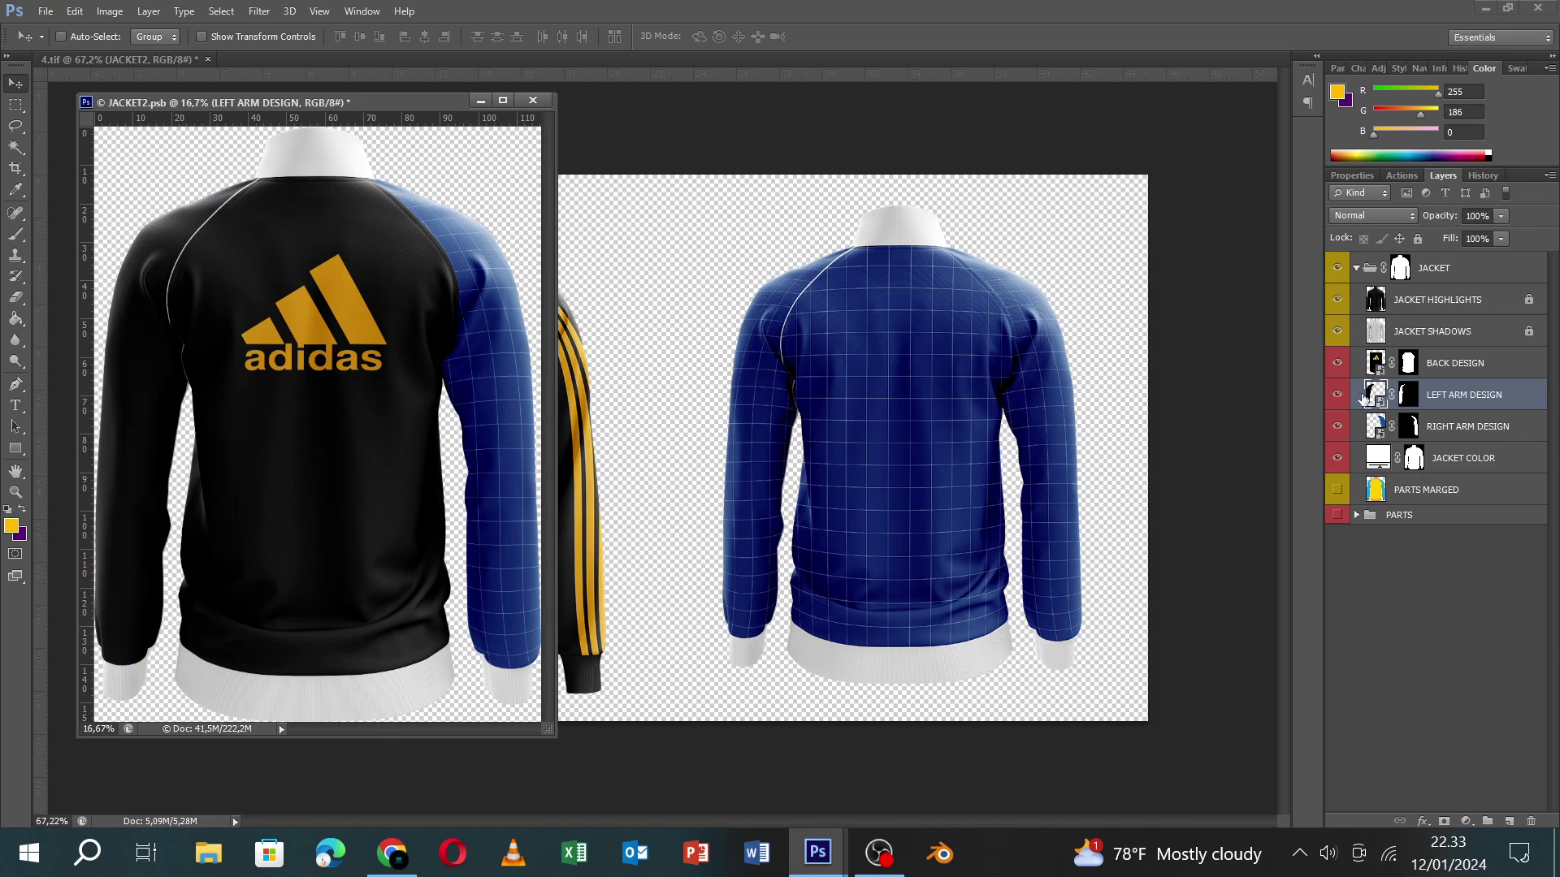
Add a black Solid Color fill to the RIGHT ARM DESIGN sleeve file, then save and close it.
double_click(1373, 431)
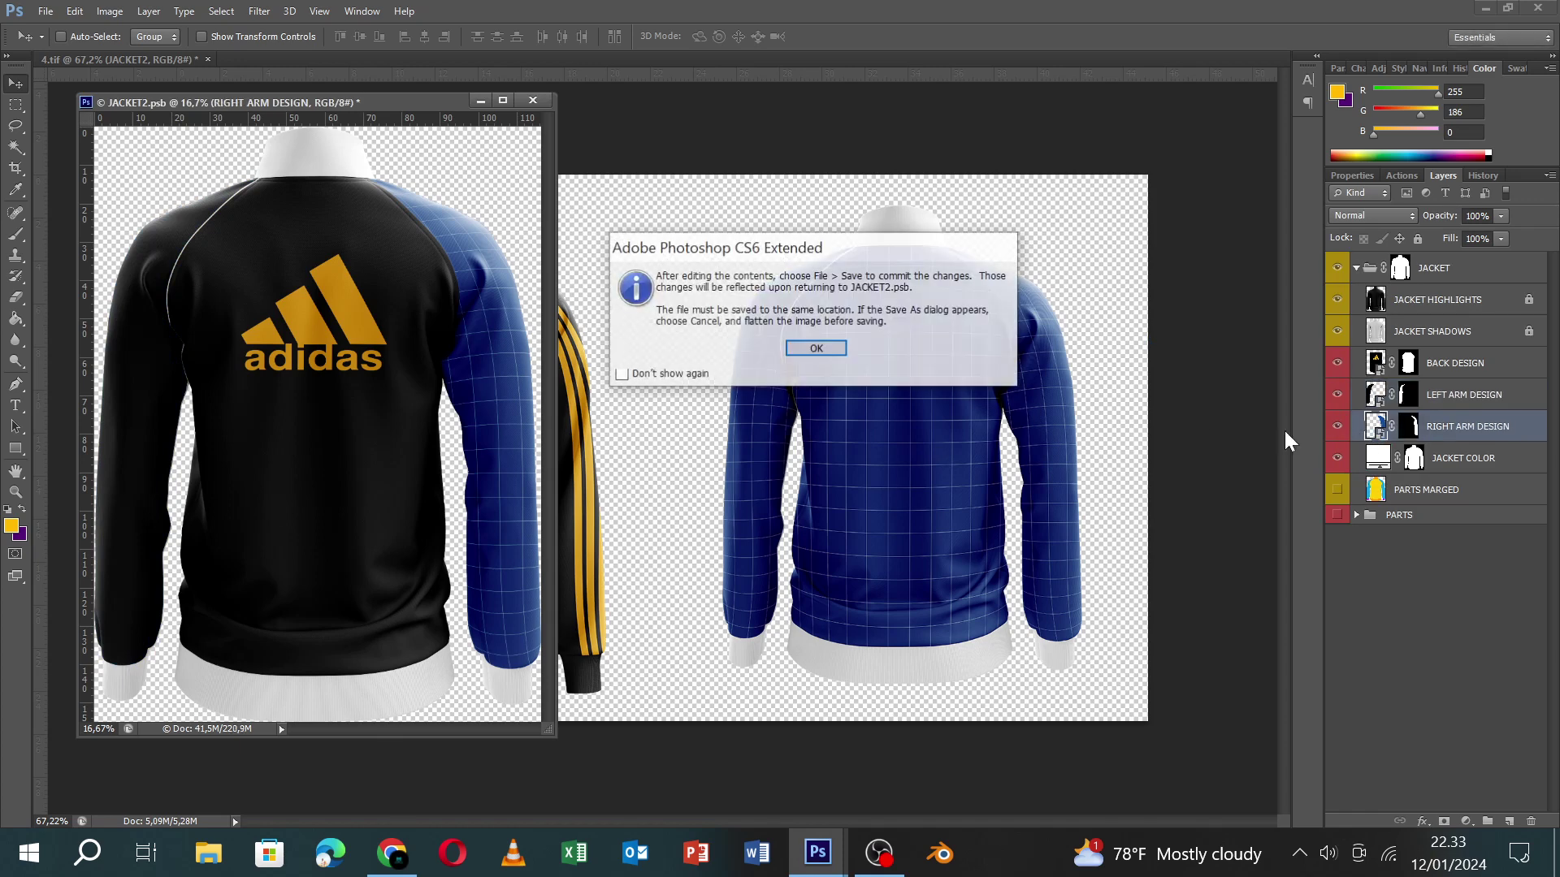
left_click(809, 347)
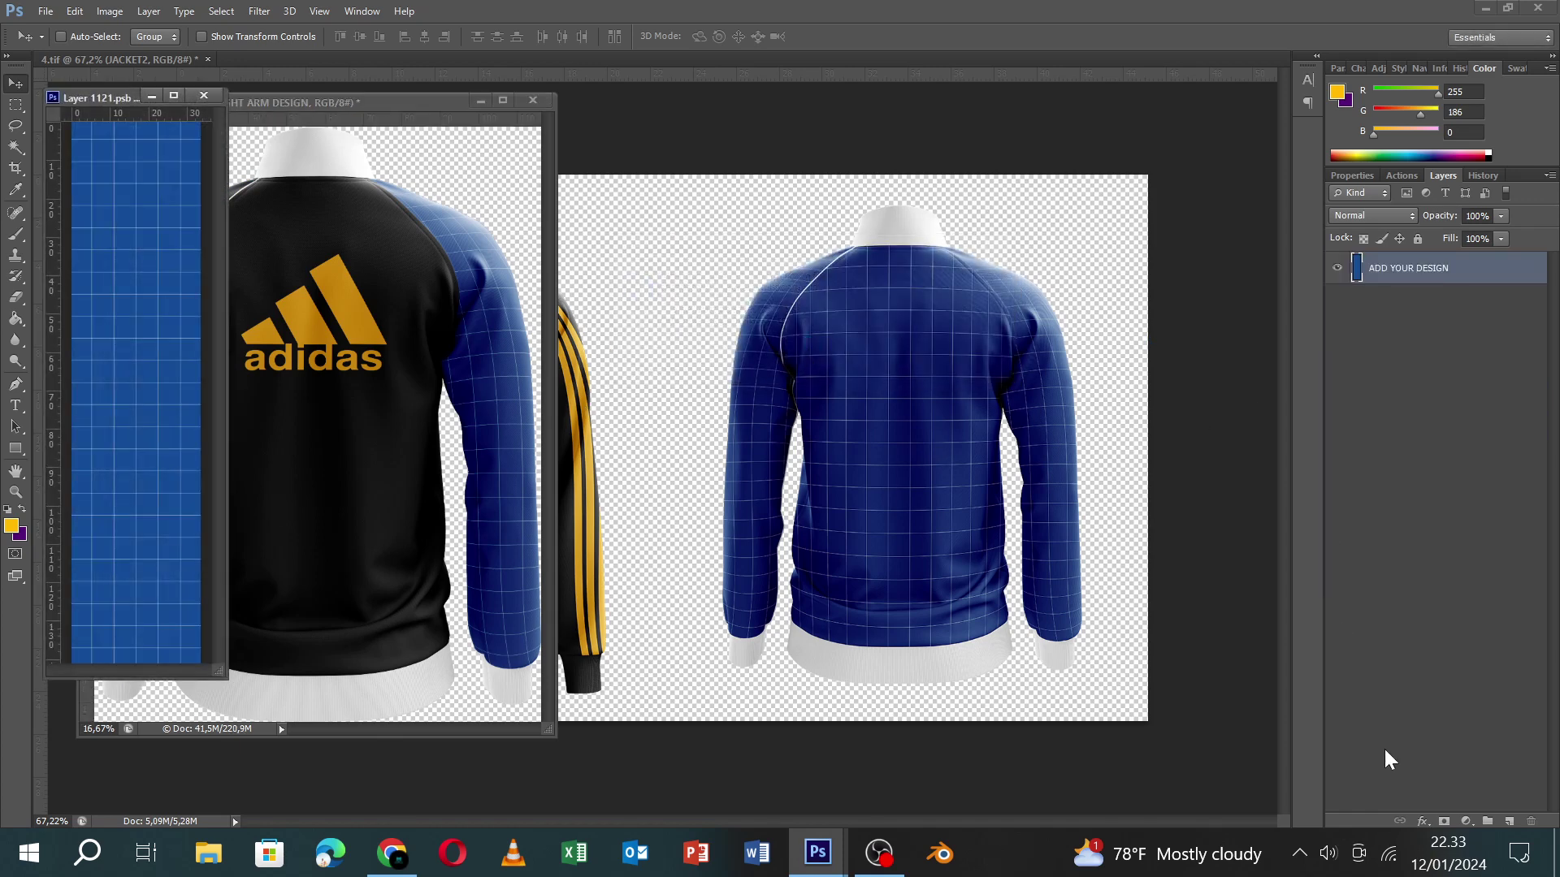
left_click(1462, 814)
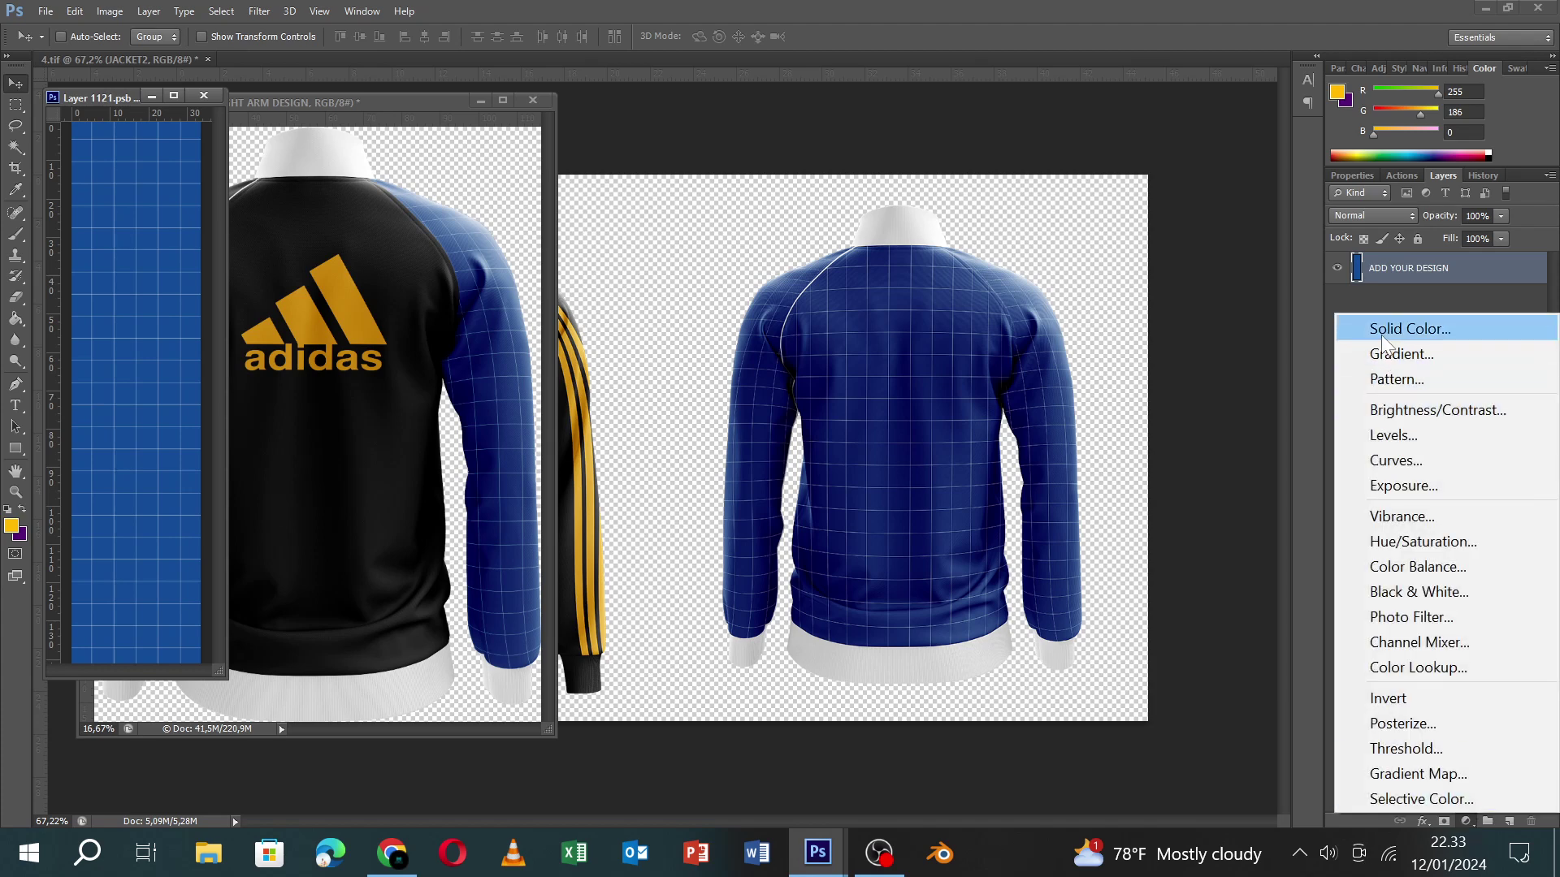
left_click(1389, 317)
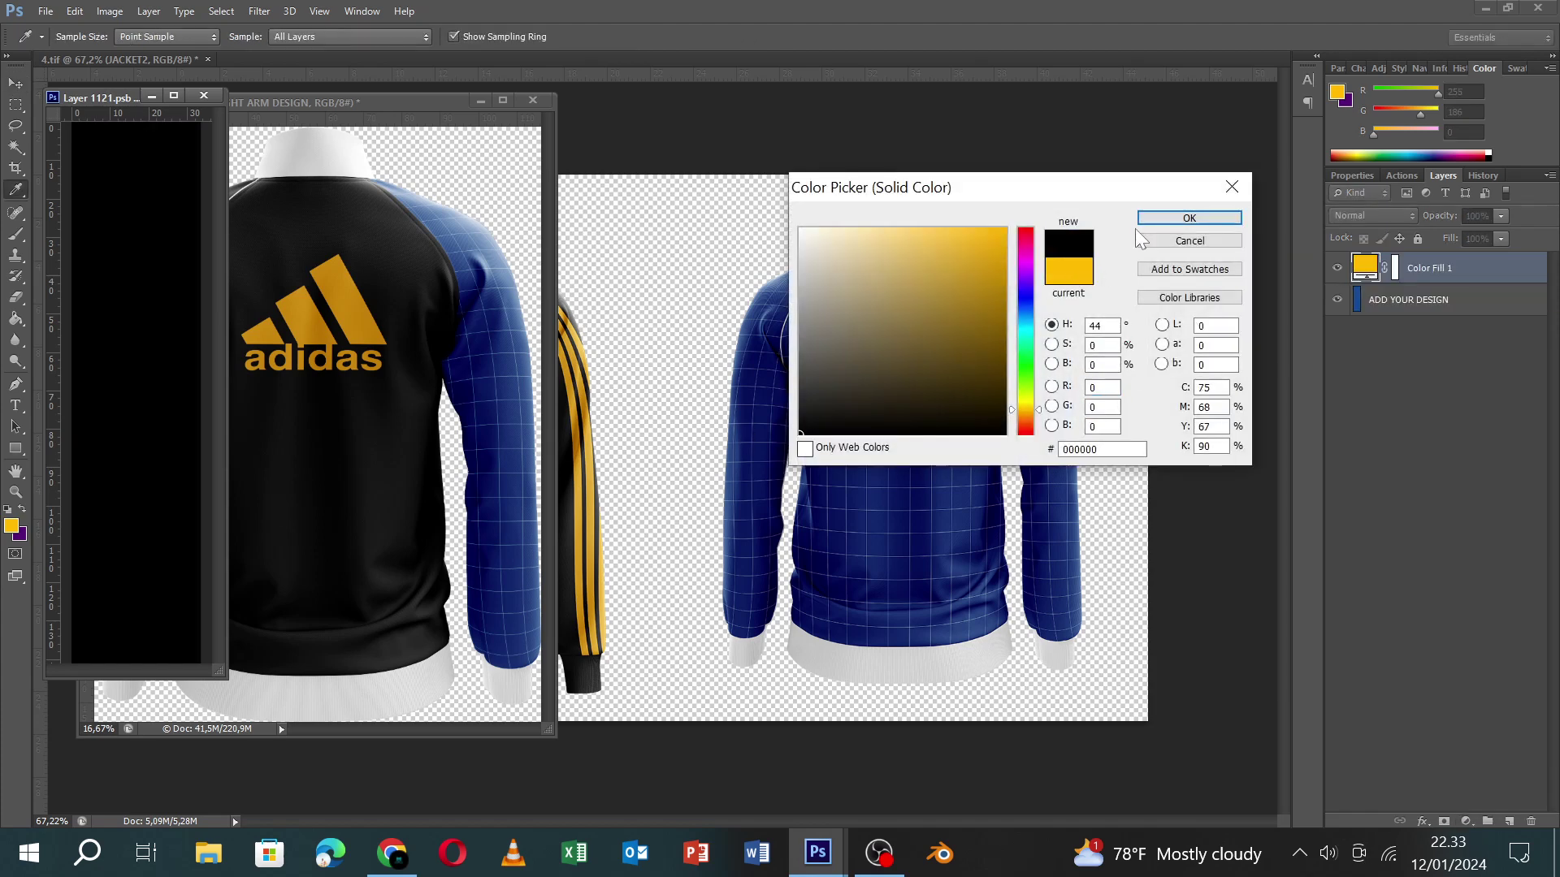
left_click(1190, 218)
left_click(204, 95)
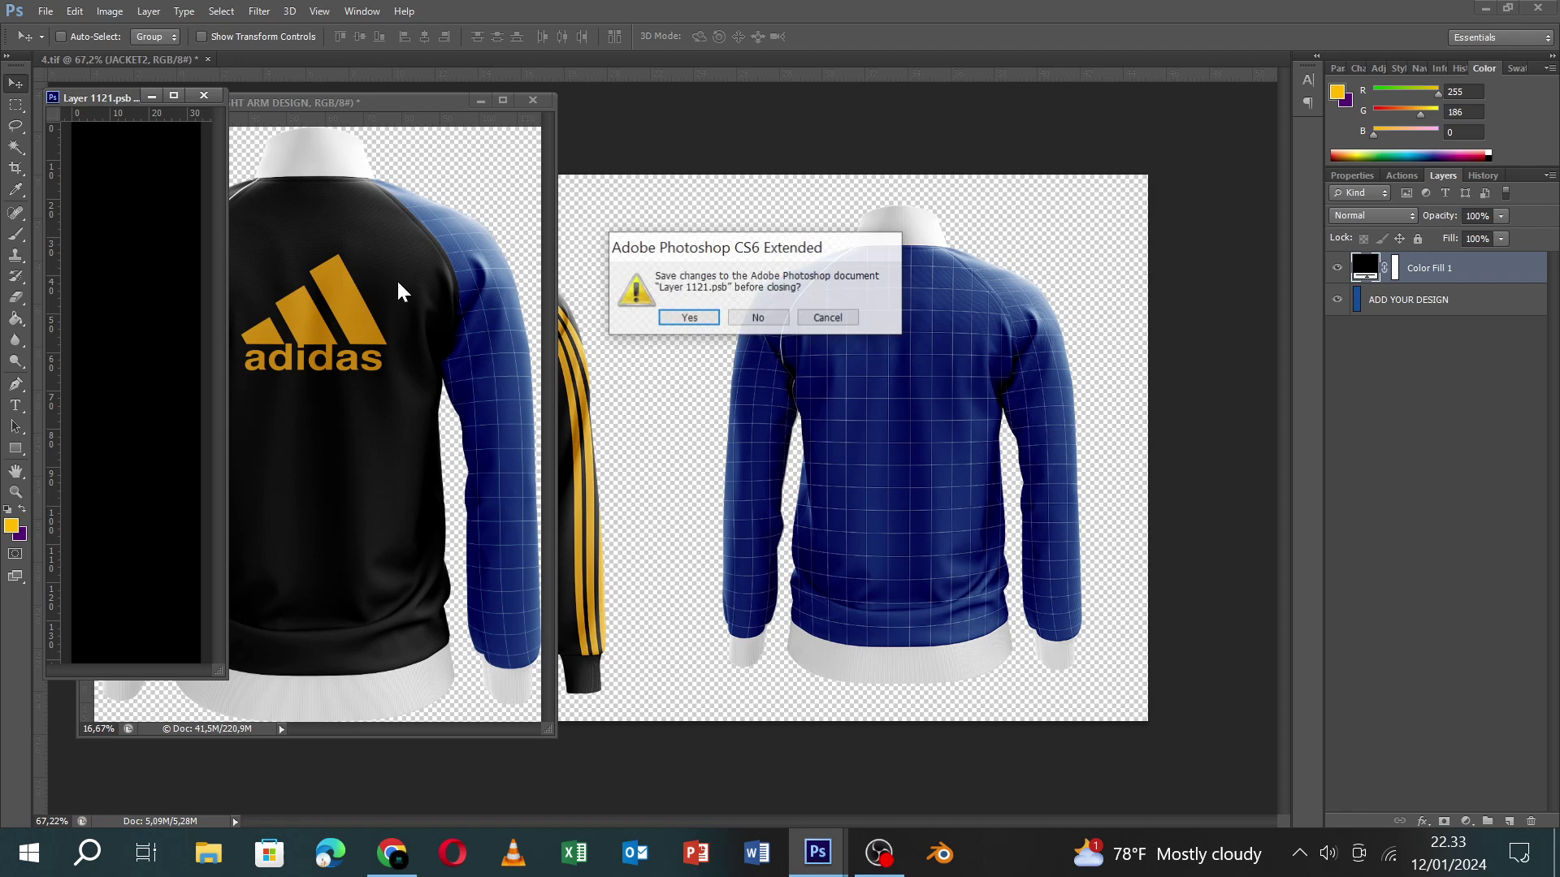
left_click(684, 317)
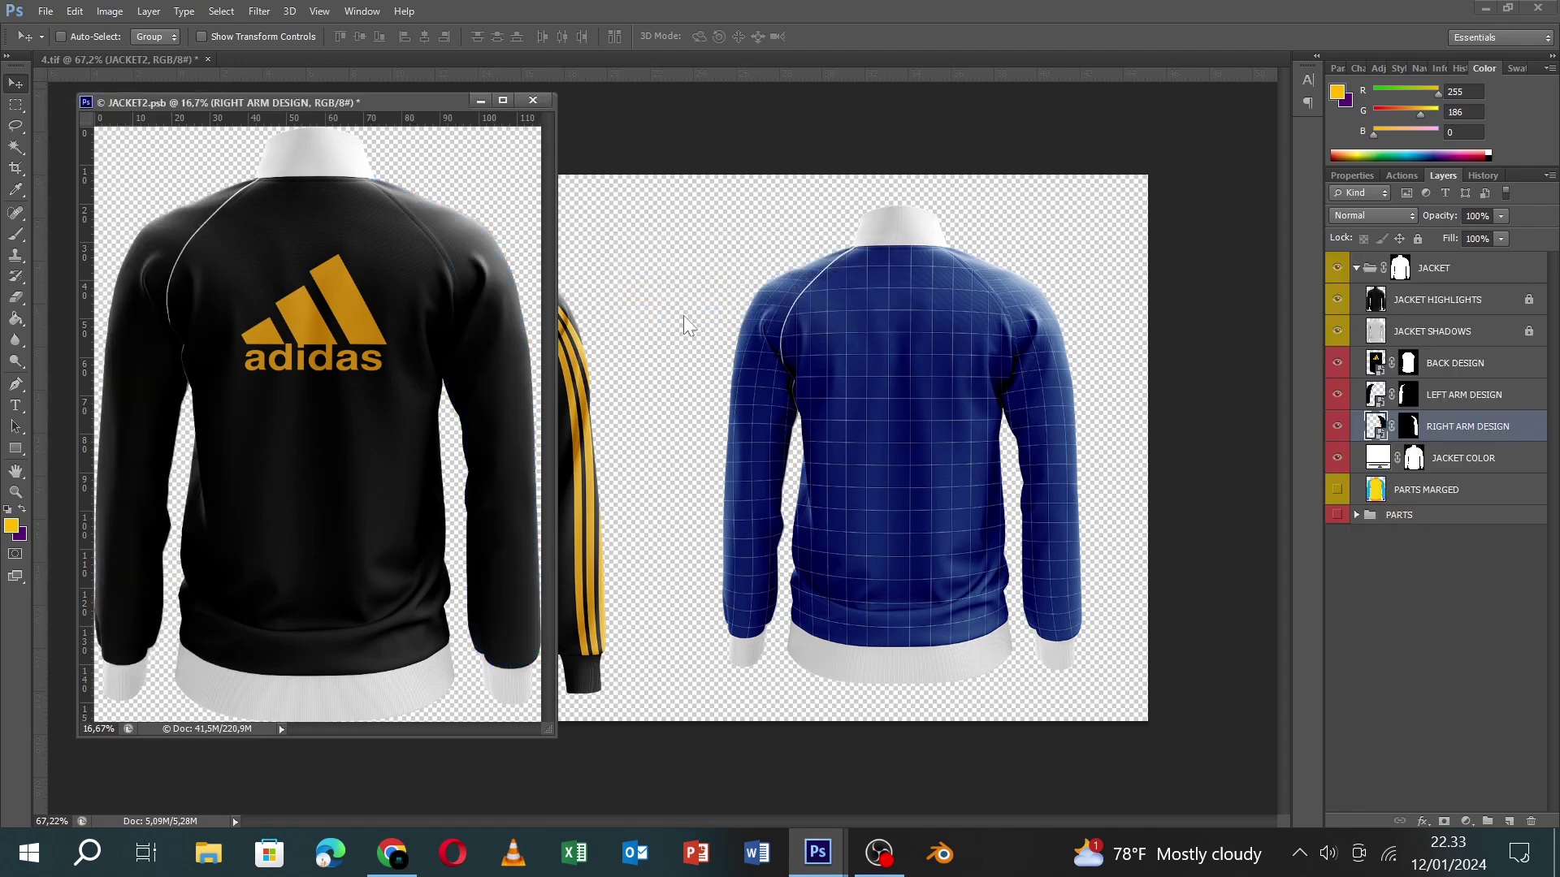
Change the JACKET COLOR fill to black, then save and close JACKET2.psb.
double_click(1379, 460)
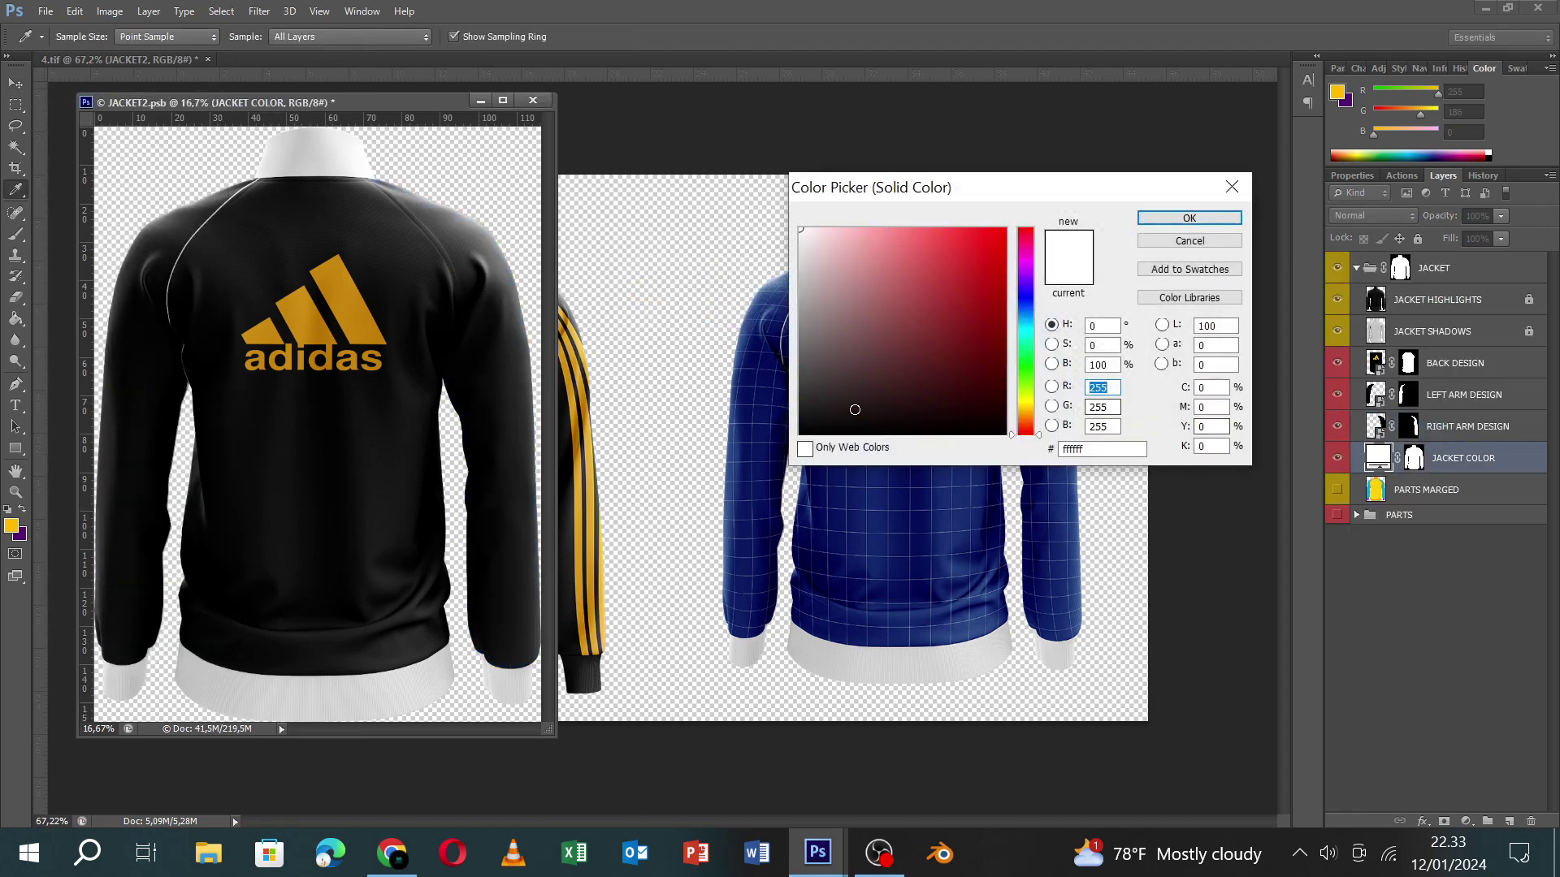
left_click(801, 433)
left_click(1163, 217)
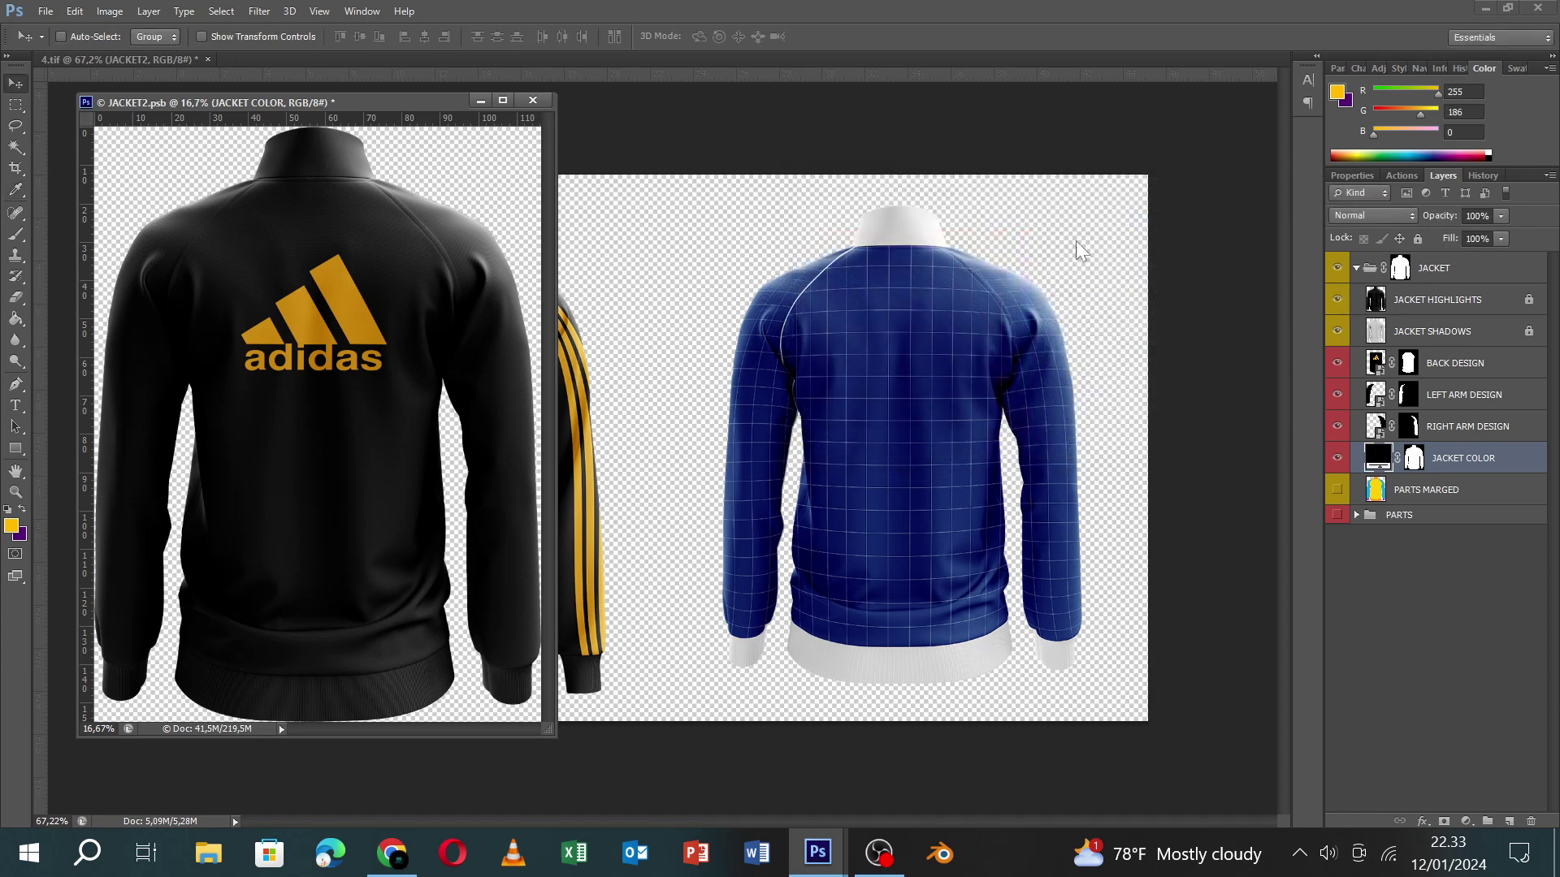
left_click(532, 100)
left_click(668, 320)
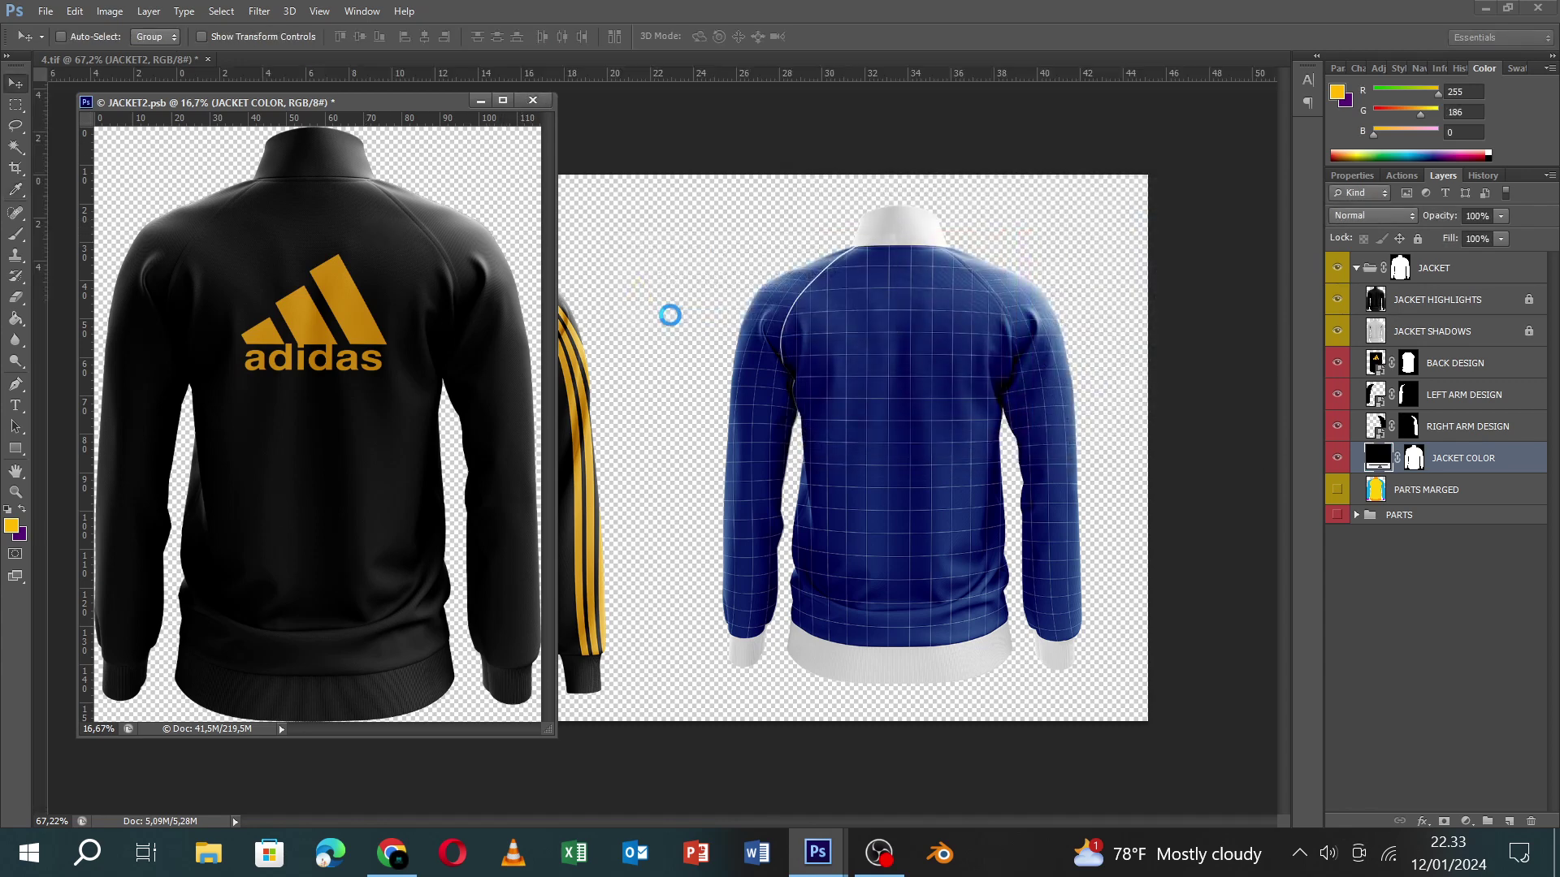